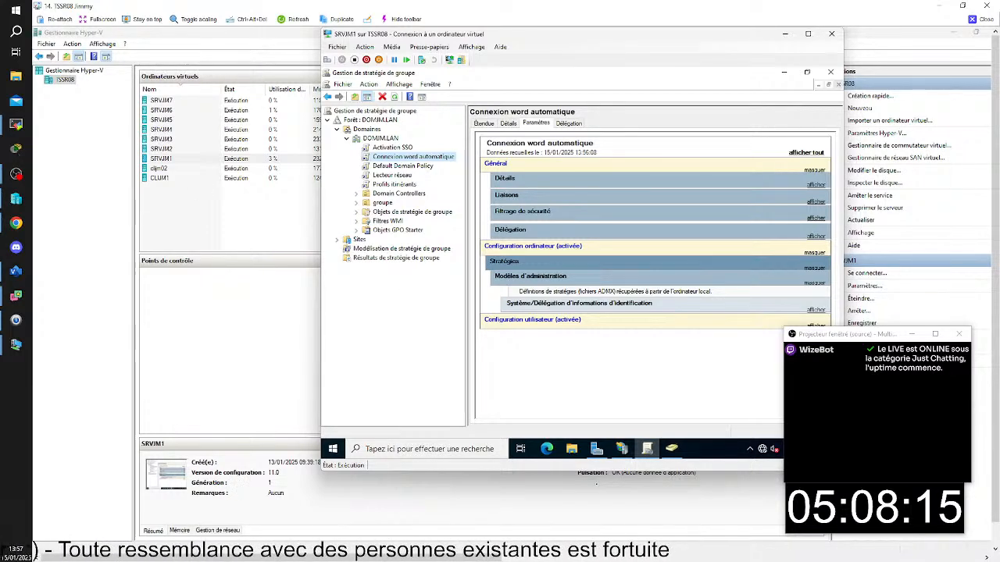
- Examine the settings reports of the Connexion word automatique and Activation SSO GPOs, plus the scope of Connexion word automatique
left_click(817, 310)
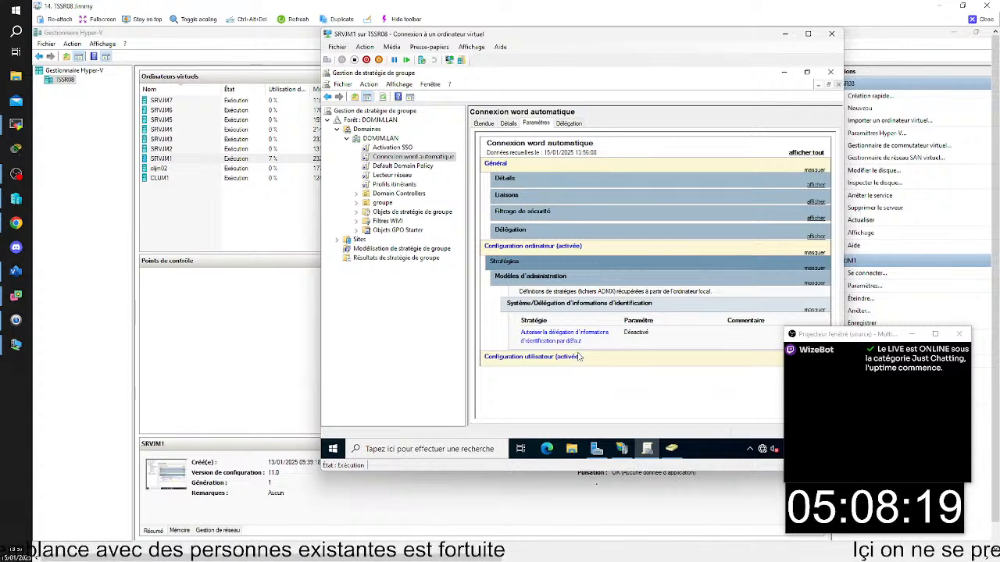
left_click(539, 357)
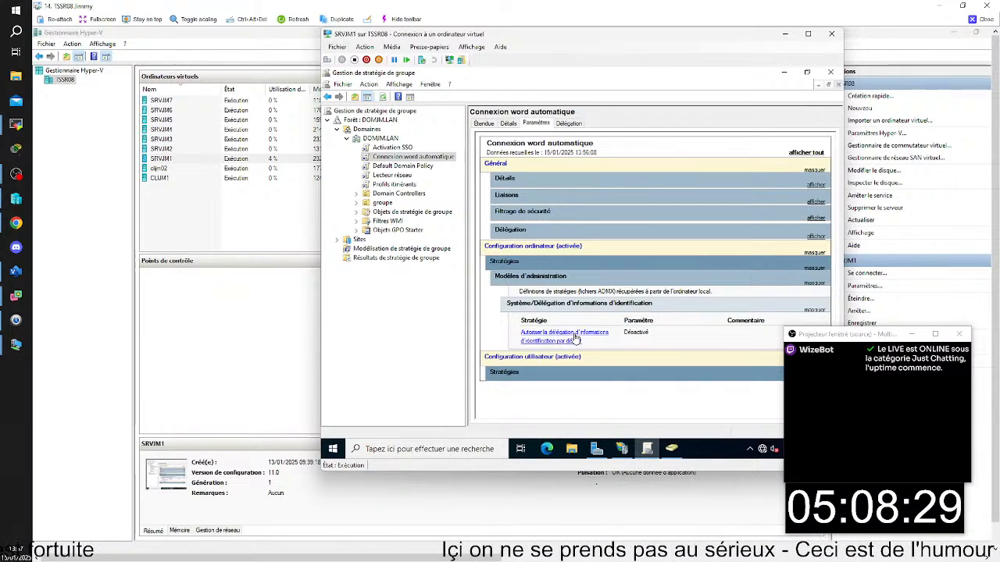
left_click(388, 147)
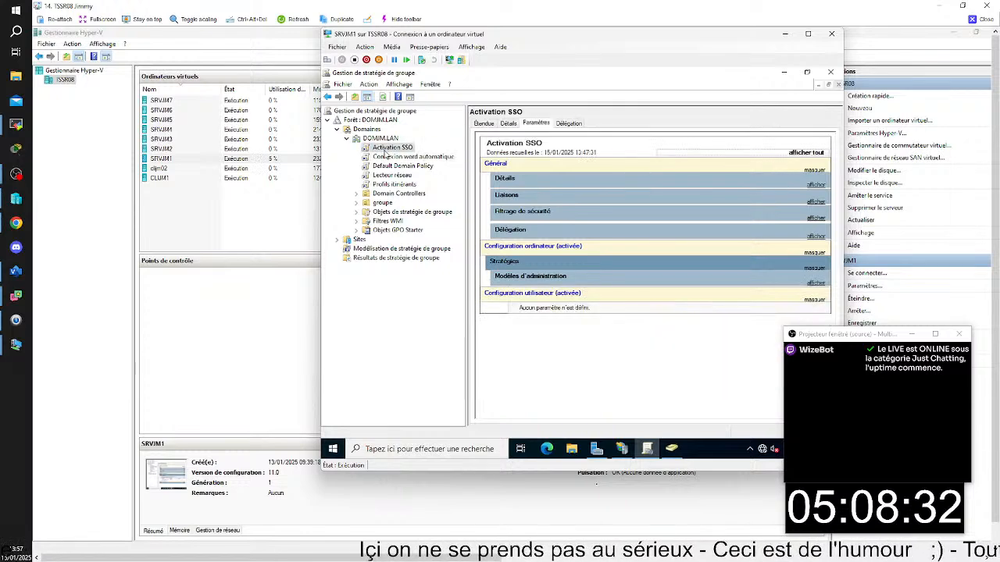
left_click(816, 285)
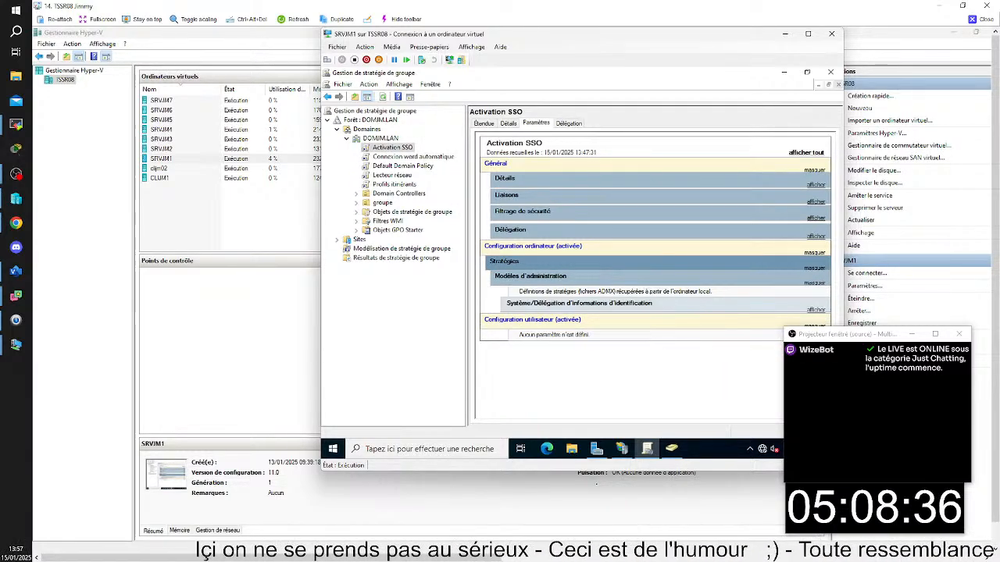
left_click(818, 311)
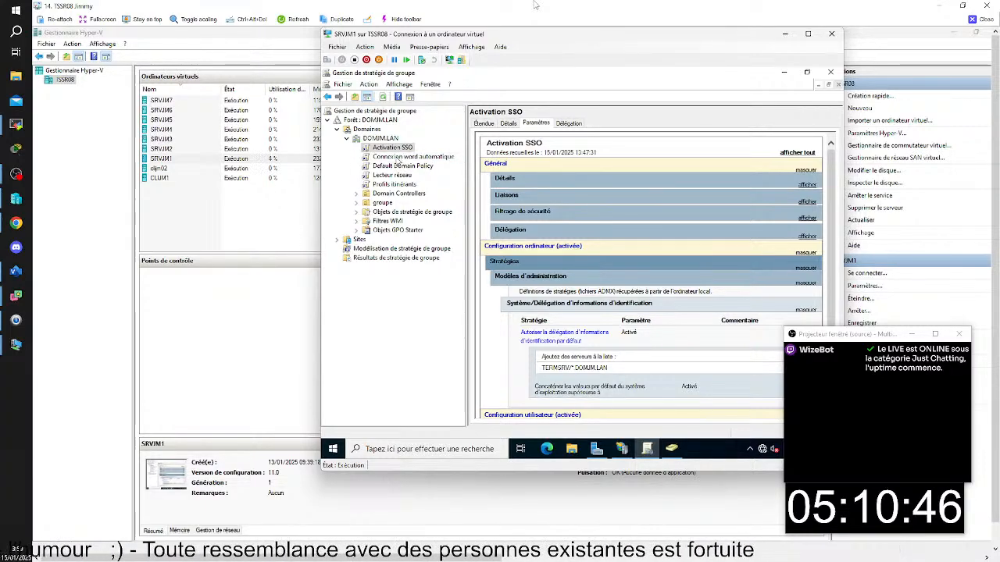
left_click(399, 157)
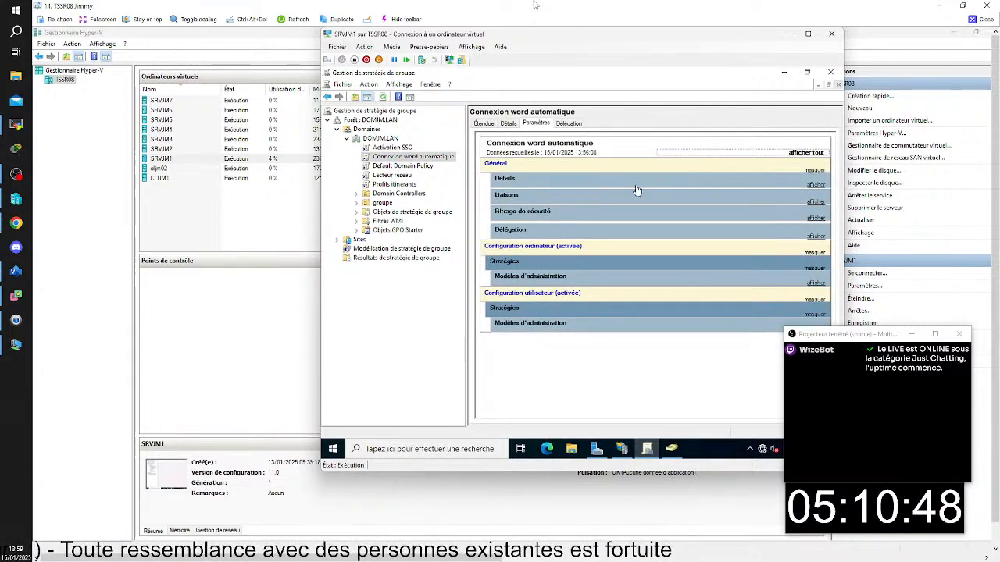
left_click(484, 123)
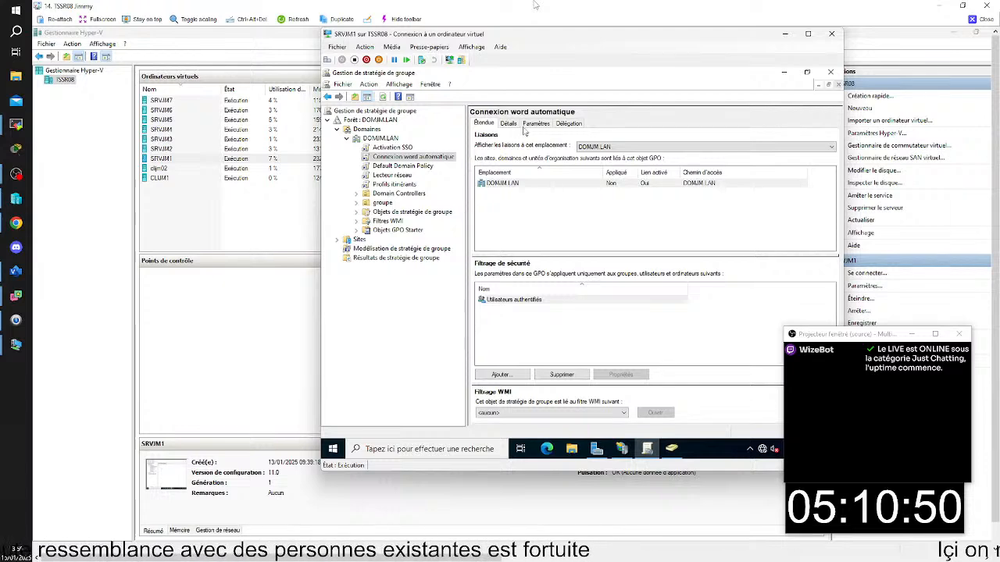
left_click(536, 123)
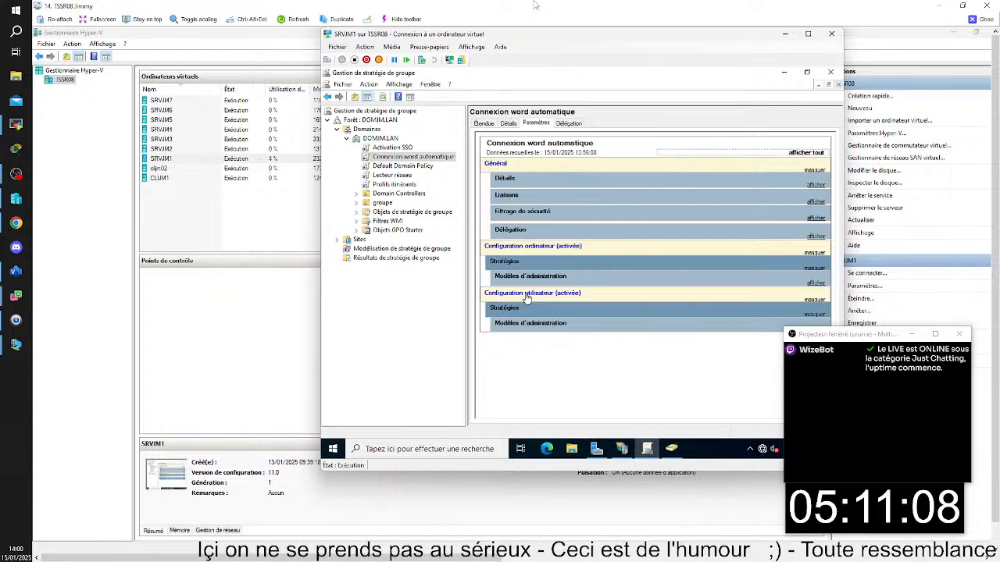
left_click(563, 248)
left_click(563, 247)
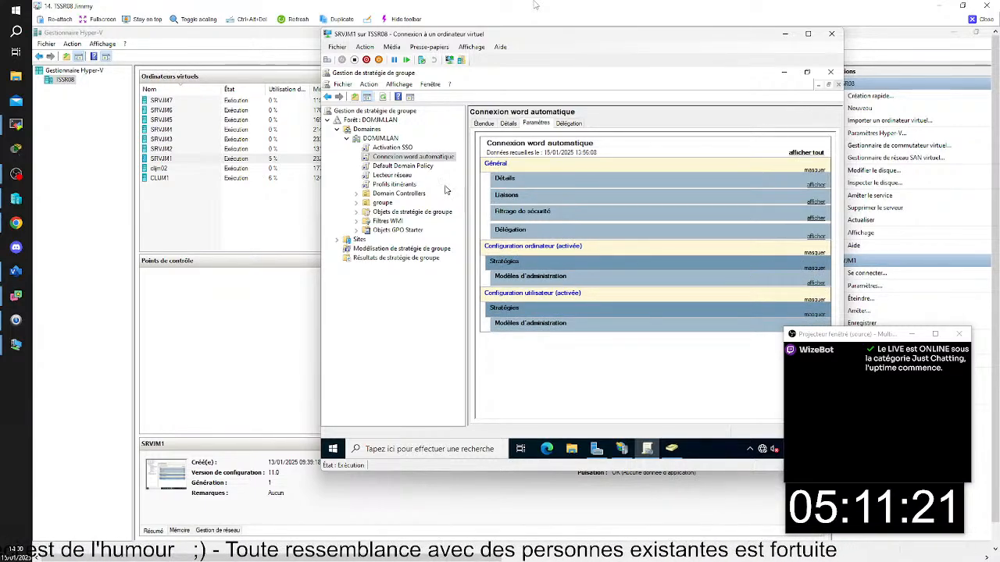
- Open the Connexion word automatique GPO for editing and go to the computer policies' Système > Délégation d'informations d'identification folder
right_click(435, 158)
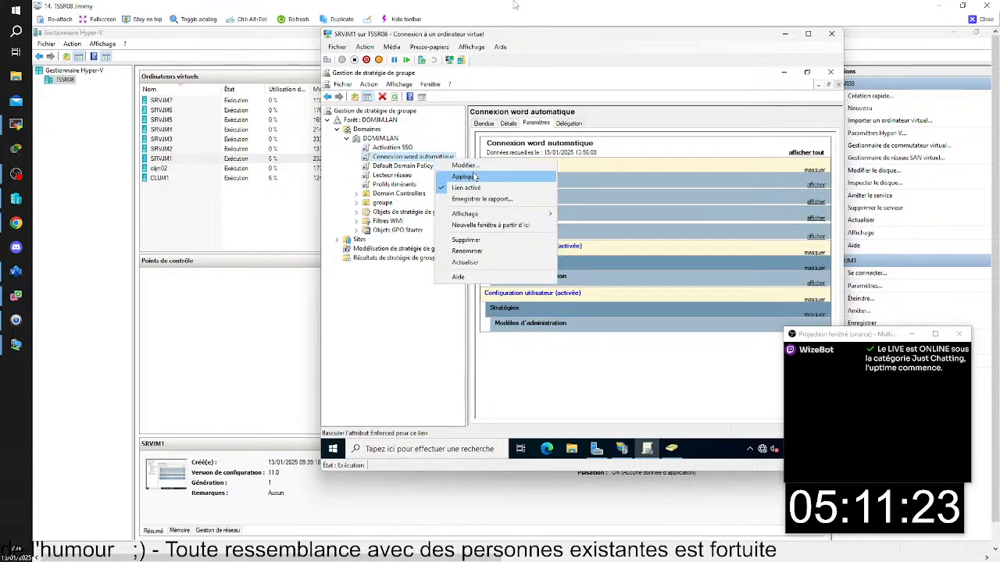
left_click(466, 166)
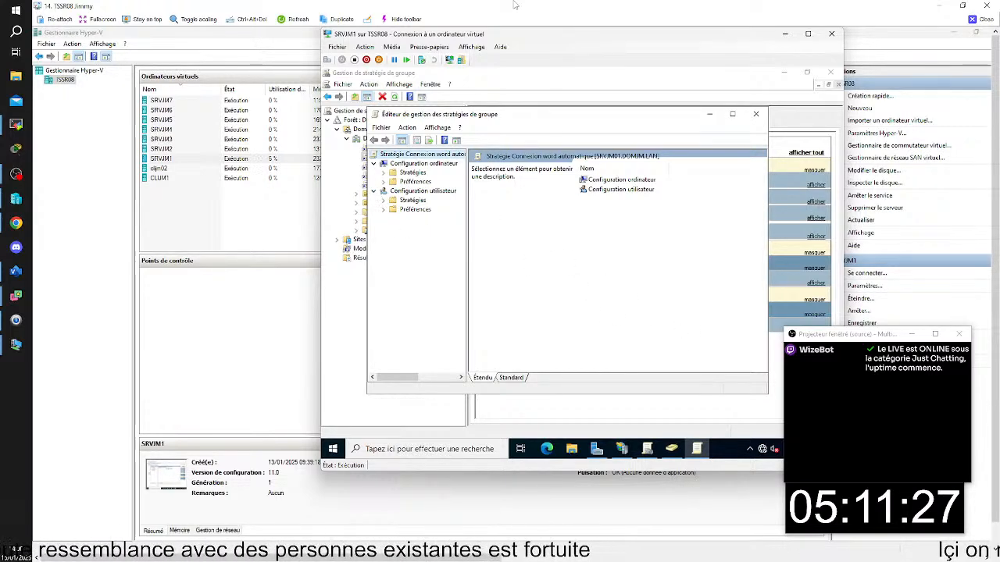
left_click(383, 173)
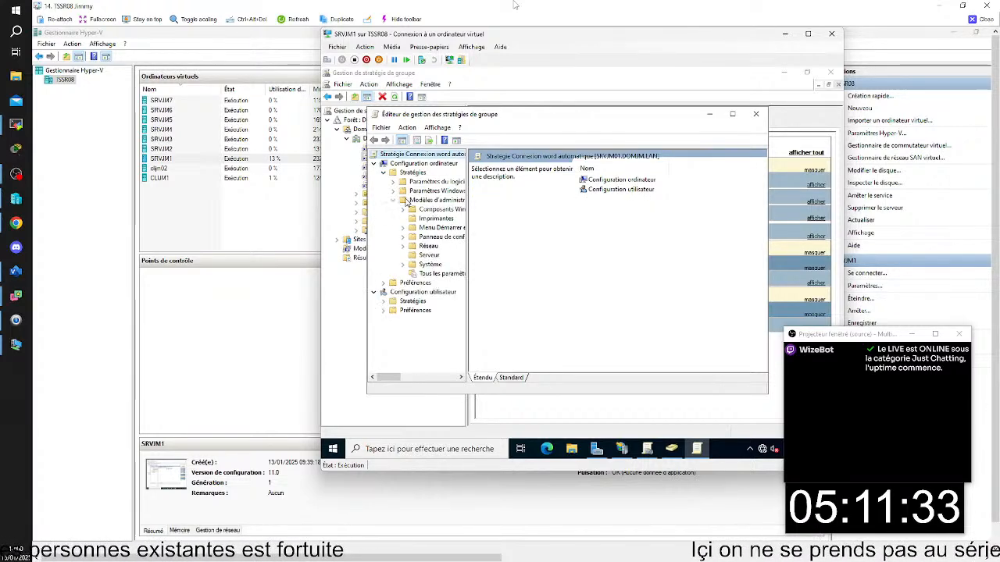
left_click(393, 200)
left_click(403, 266)
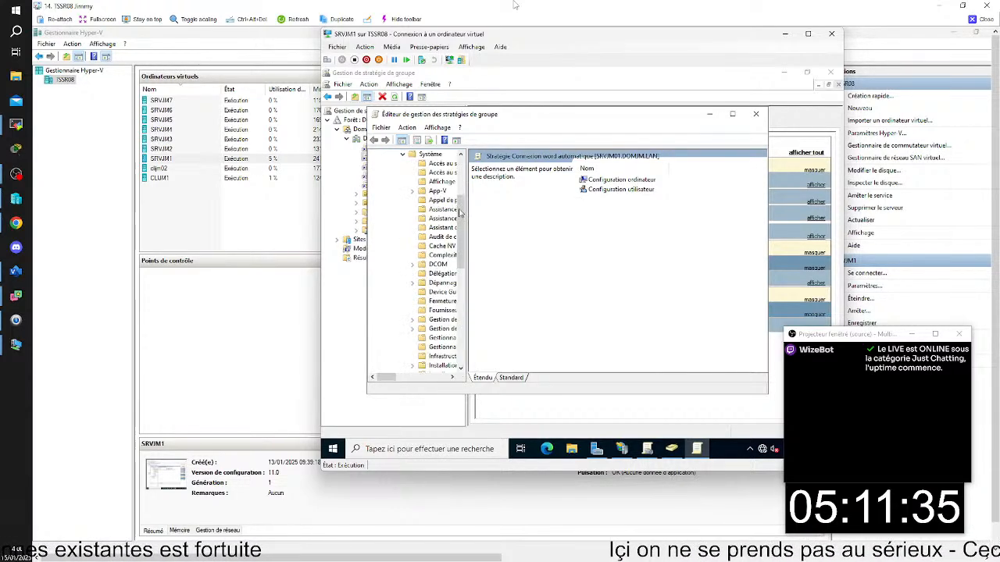
left_click(445, 275)
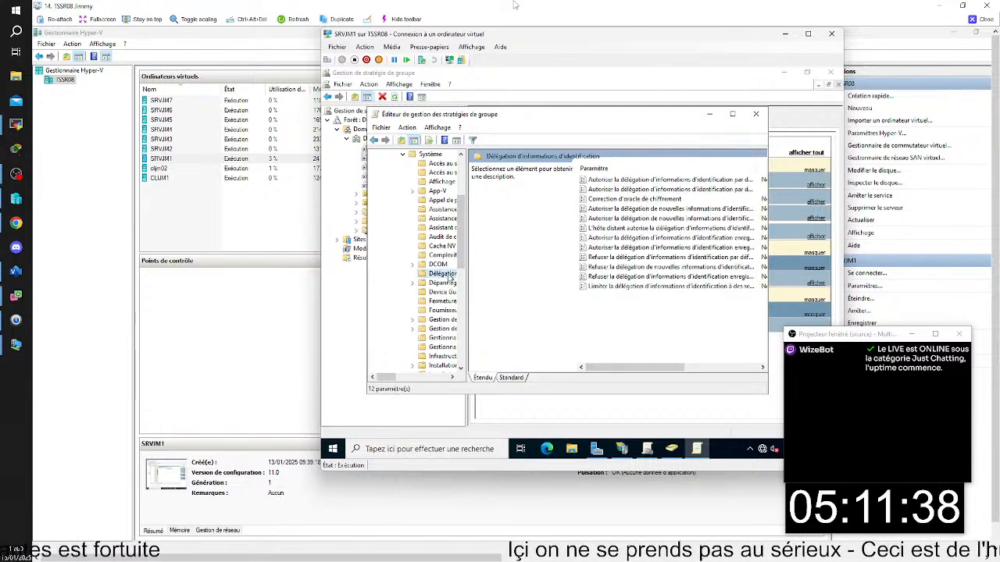
- Set the second-listed "Autoriser la délégation d'informations d'identification par défaut" policy to Non configuré and close the policy editor
left_click(613, 191)
right_click(614, 195)
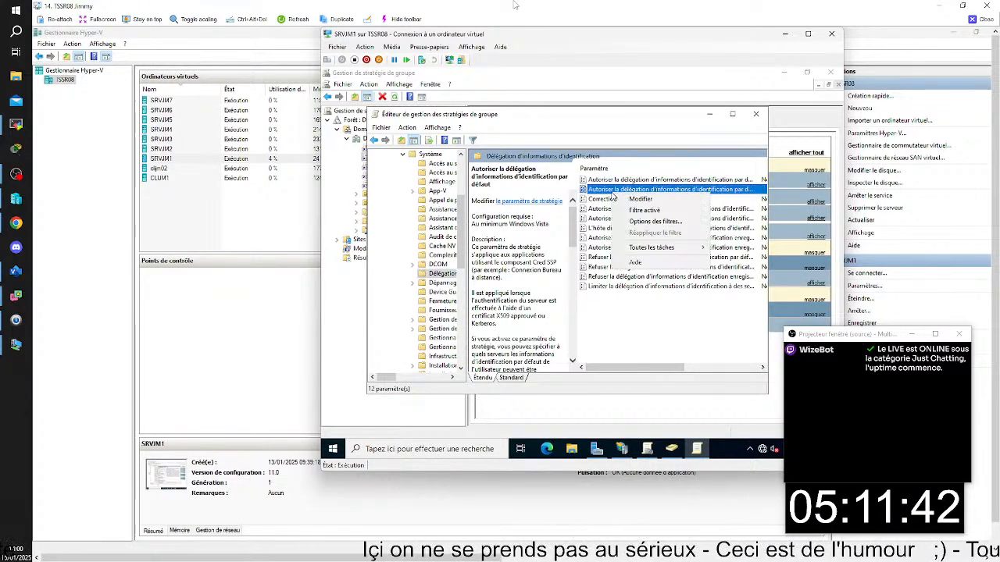
left_click(634, 199)
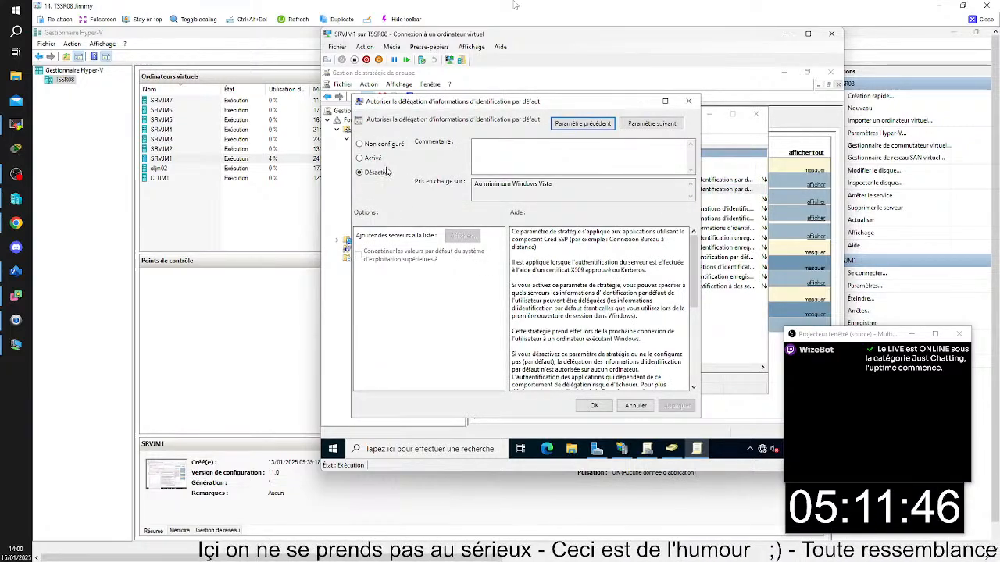
left_click(359, 145)
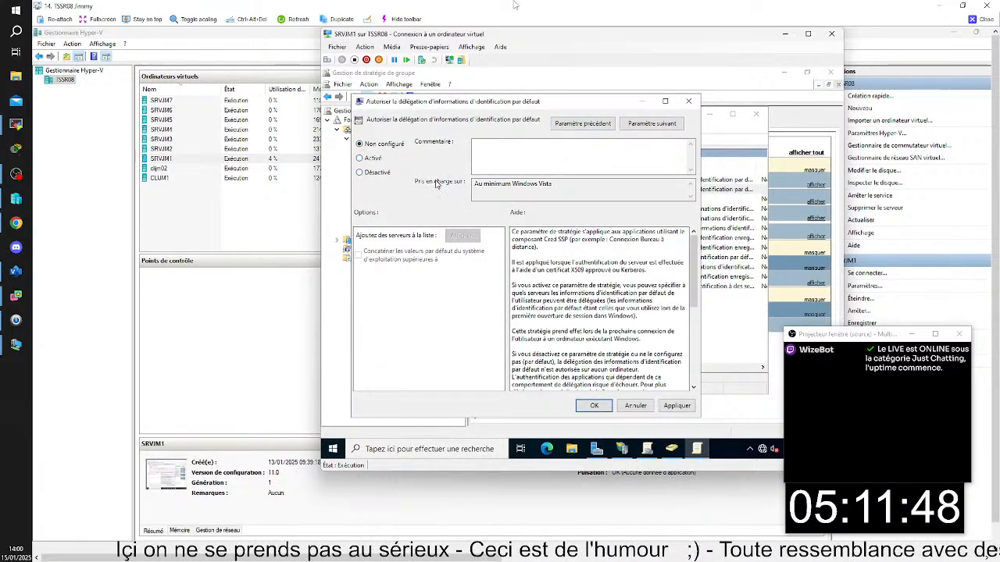
left_click(599, 409)
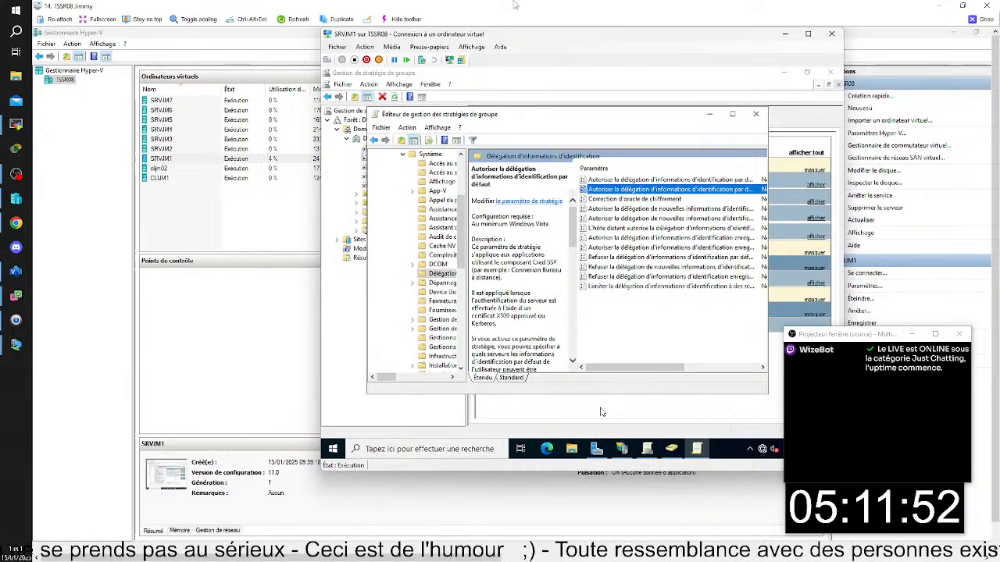
left_click(756, 114)
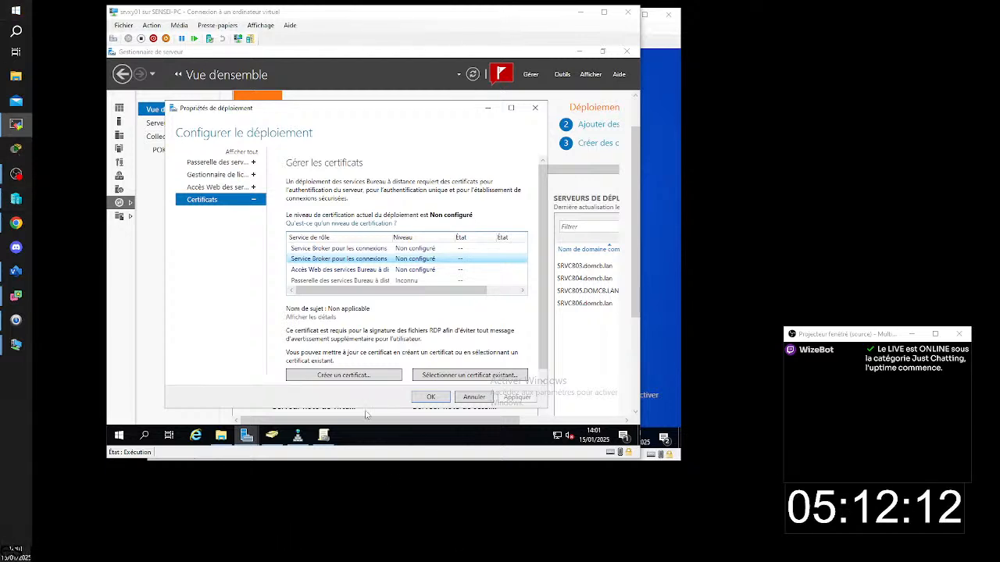
- Bring up Group Policy Management on the srvxy01 virtual machine and open the azerty GPO for editing
left_click(323, 435)
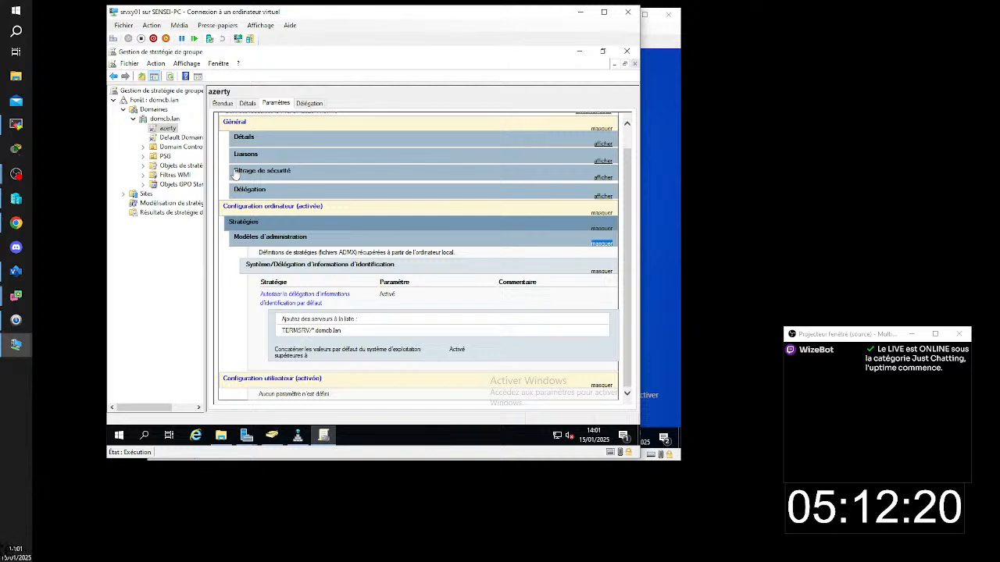
right_click(169, 129)
left_click(199, 137)
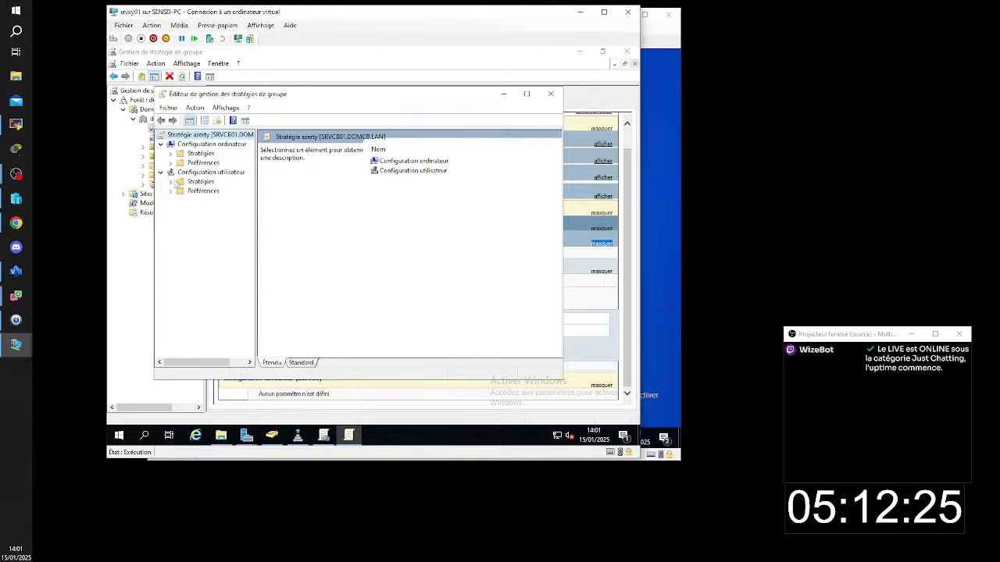
- Expand the user configuration's Modèles d'administration down to Système, in a maximized editor with Standard view and a wider tree
left_click(170, 181)
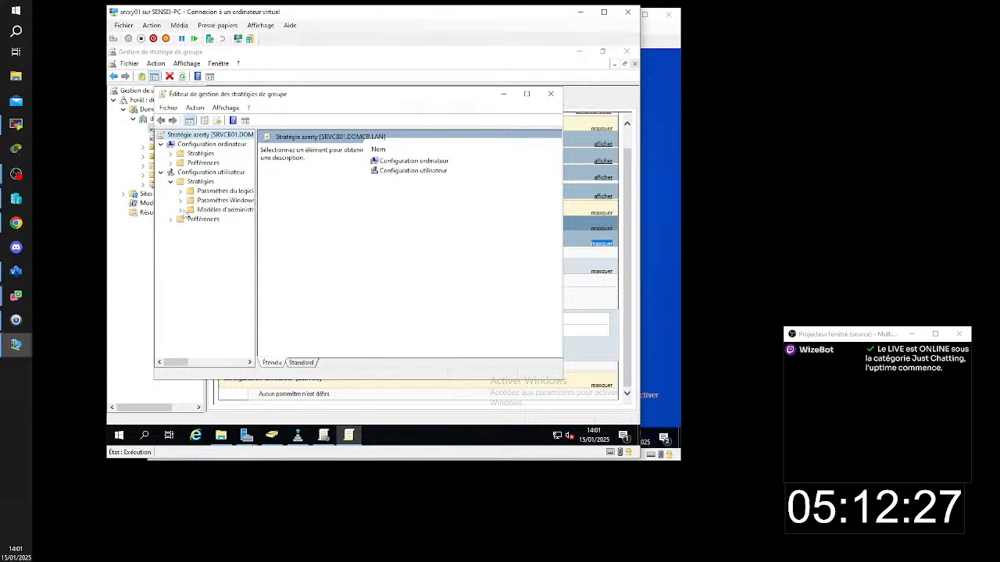
left_click(182, 210)
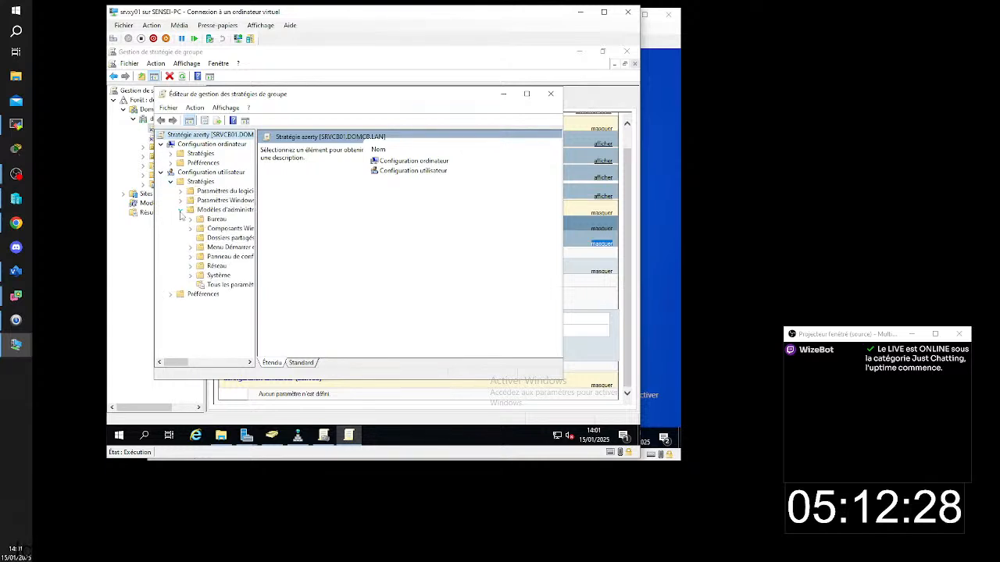
left_click(526, 94)
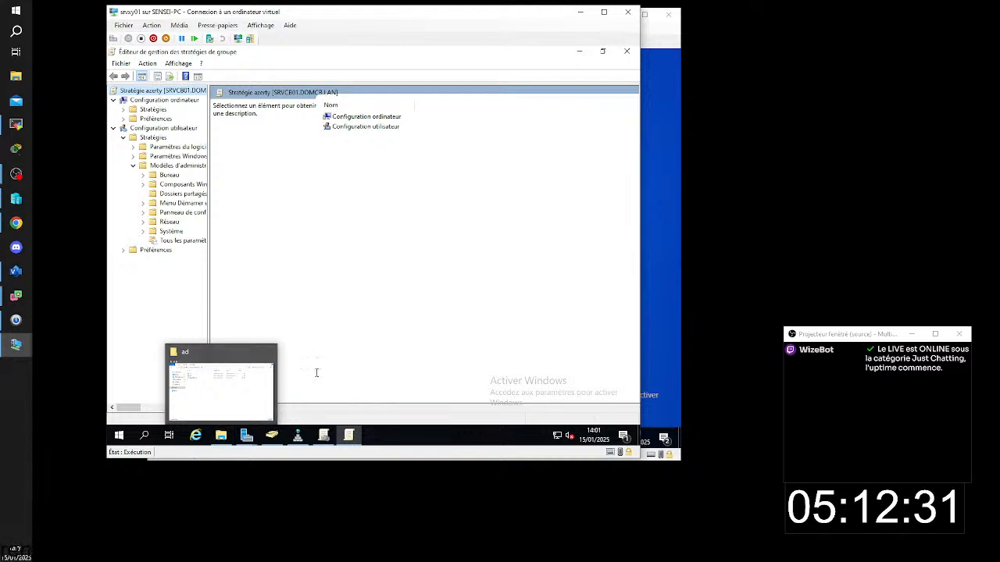
left_click(264, 409)
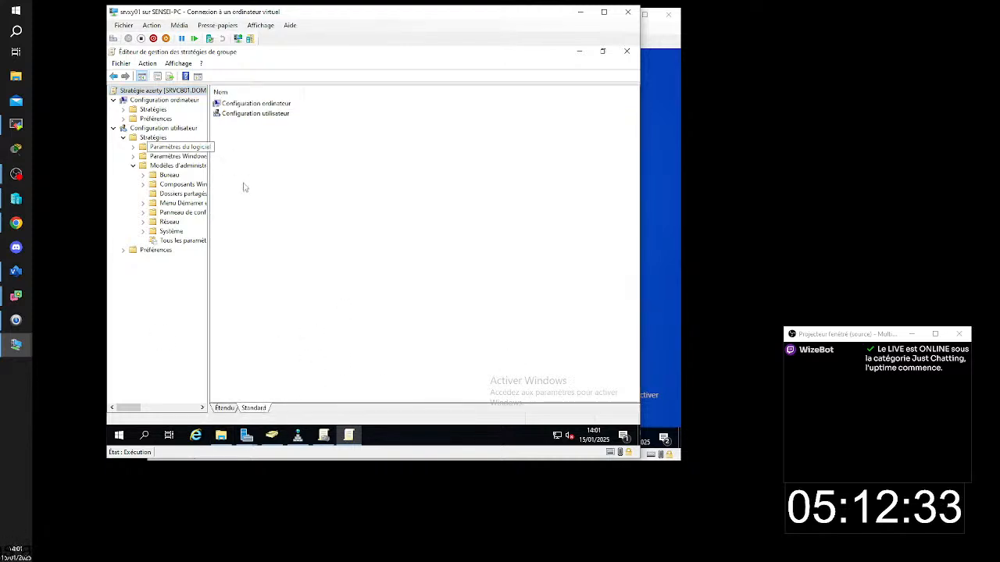
left_click_drag(209, 178, 241, 179)
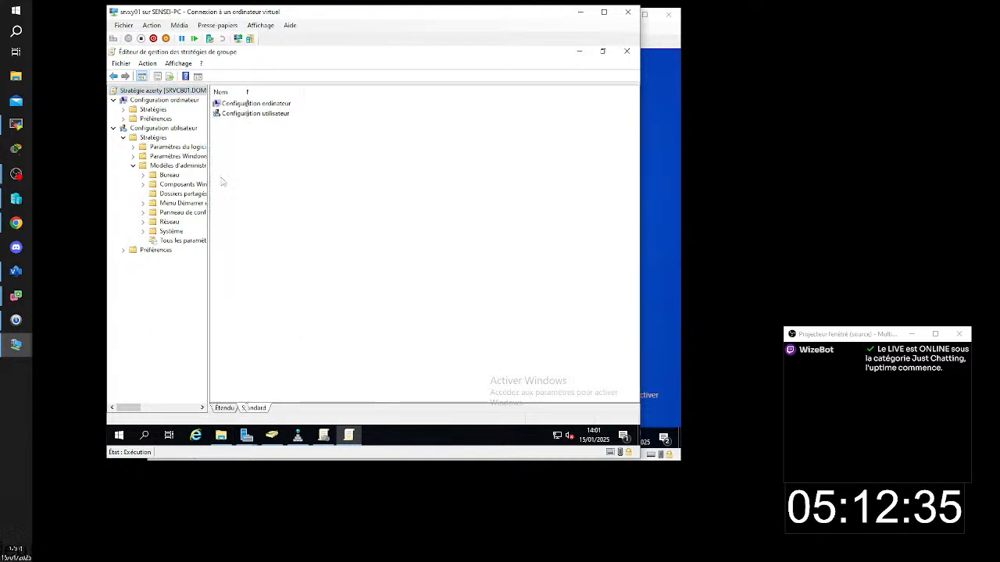
left_click(144, 232)
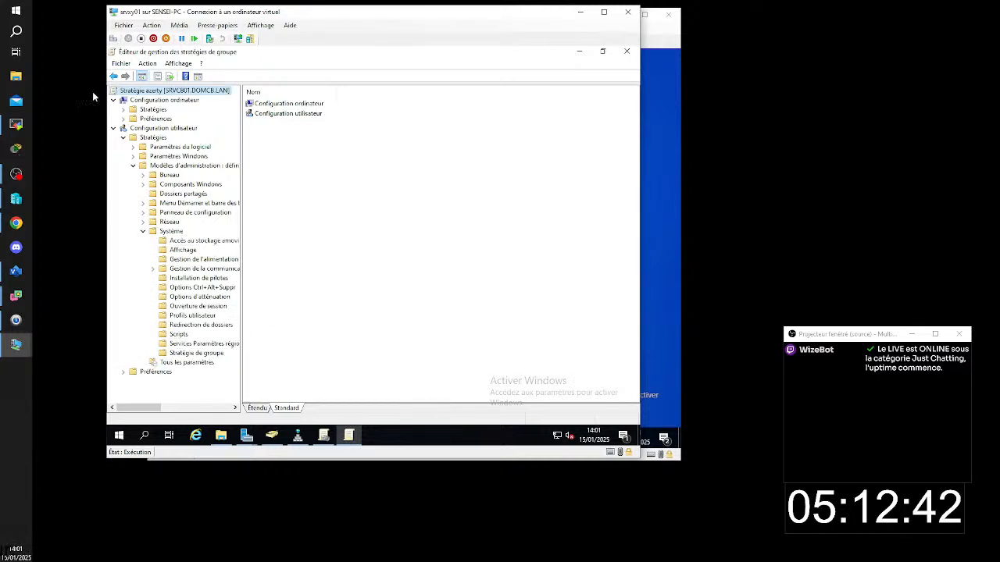
- Display the Client Connexion Bureau à distance settings under Composants Windows > Services Bureau à distance in Standard view
left_click(143, 186)
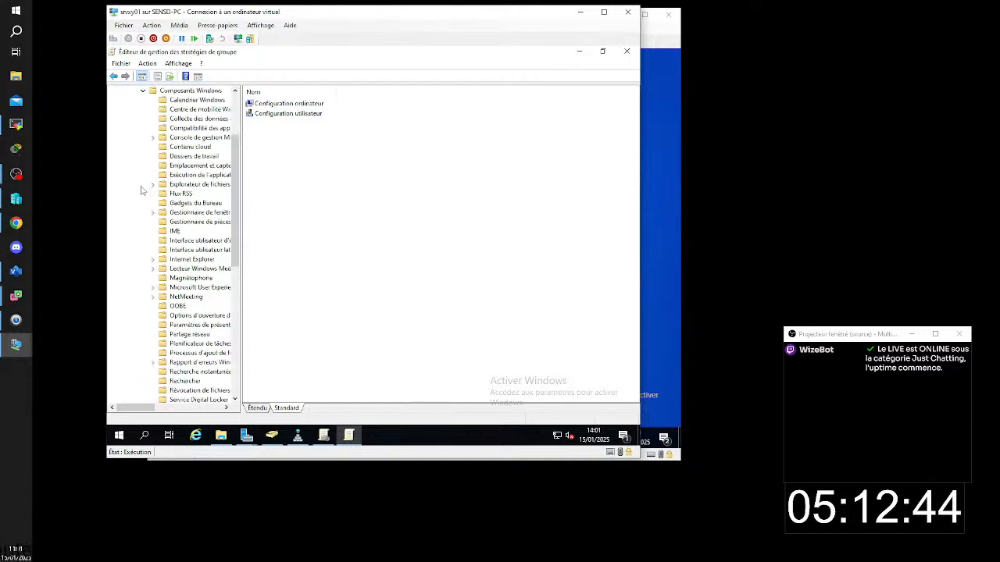
scroll(190, 242, "down", 7)
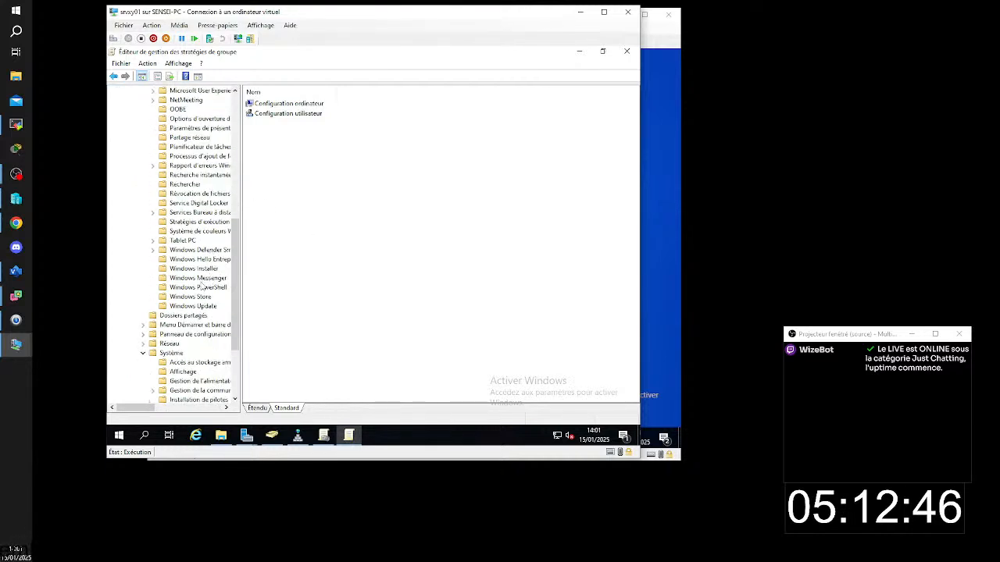
left_click(194, 214)
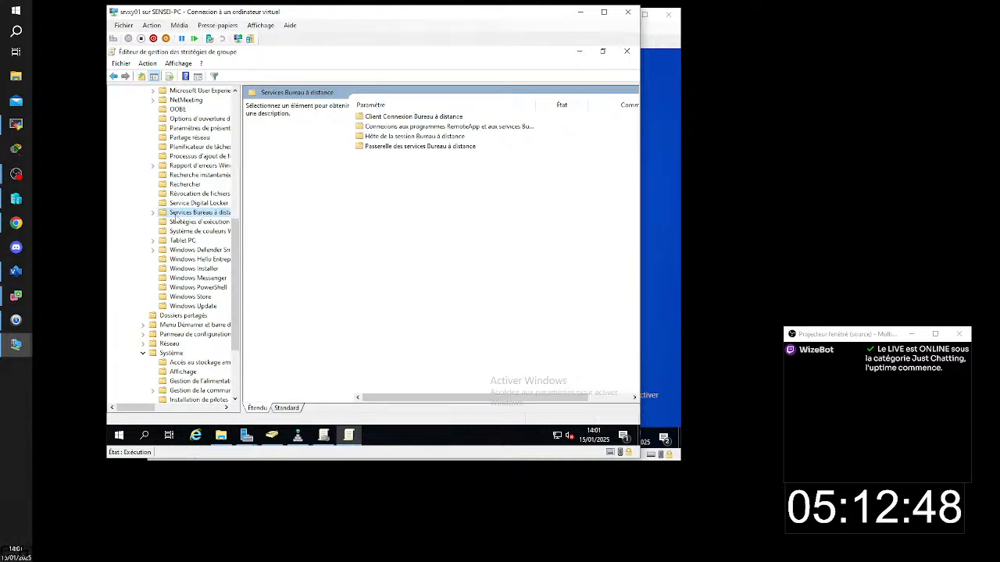
left_click(154, 213)
left_click(209, 223)
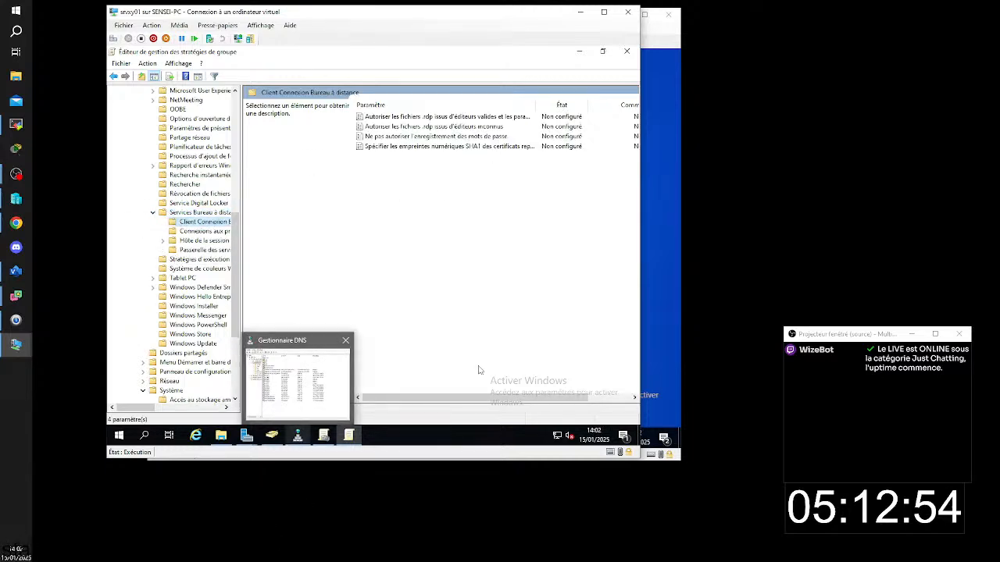
left_click(295, 410)
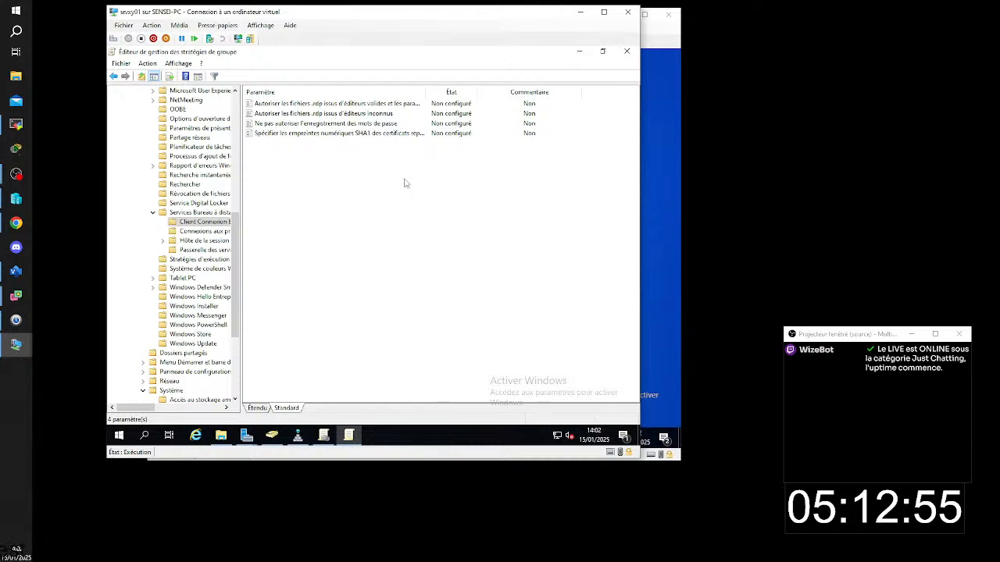
left_click(311, 135)
double_click(311, 135)
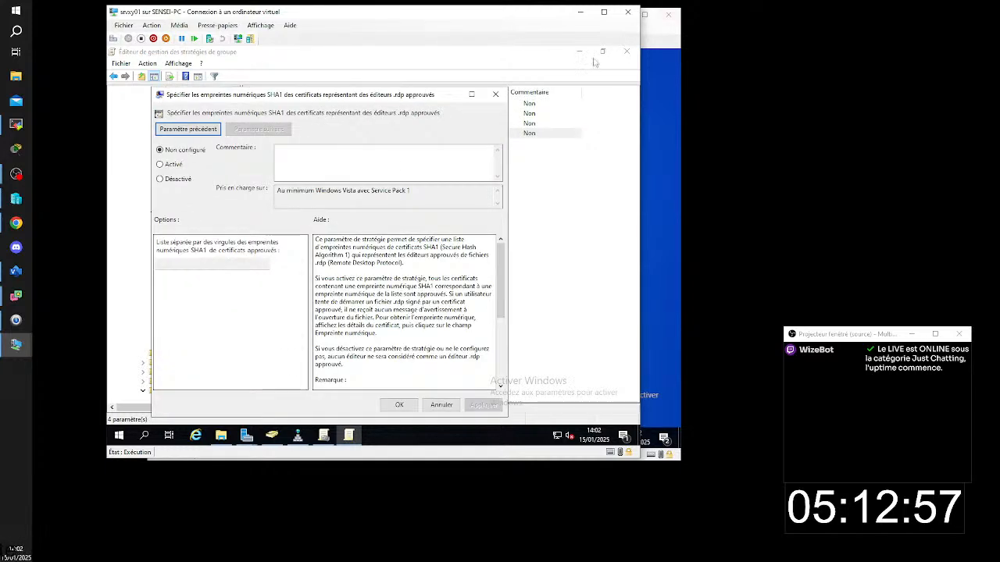
left_click(160, 165)
left_click_drag(276, 97, 380, 99)
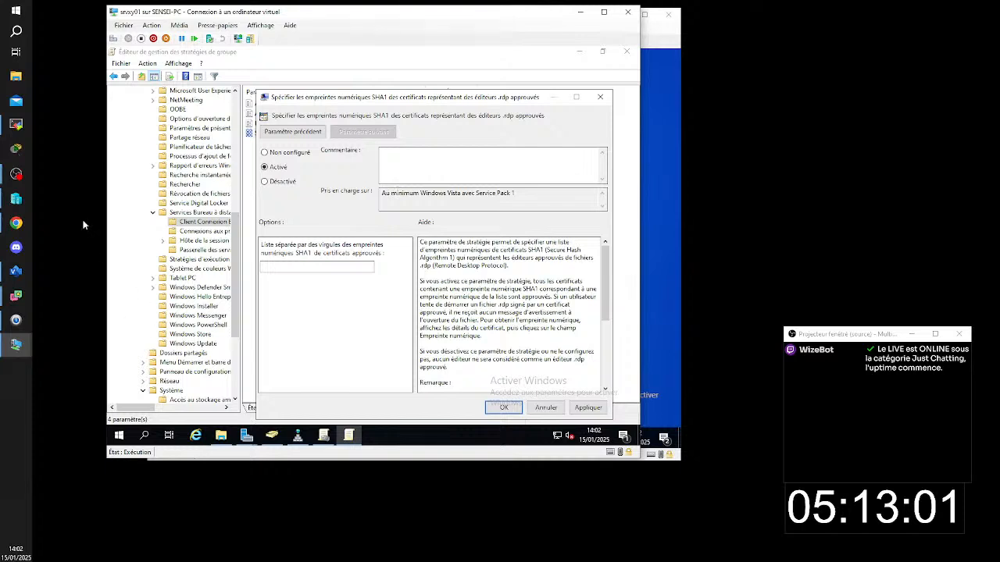
left_click(546, 407)
left_click_drag(235, 270, 250, 221)
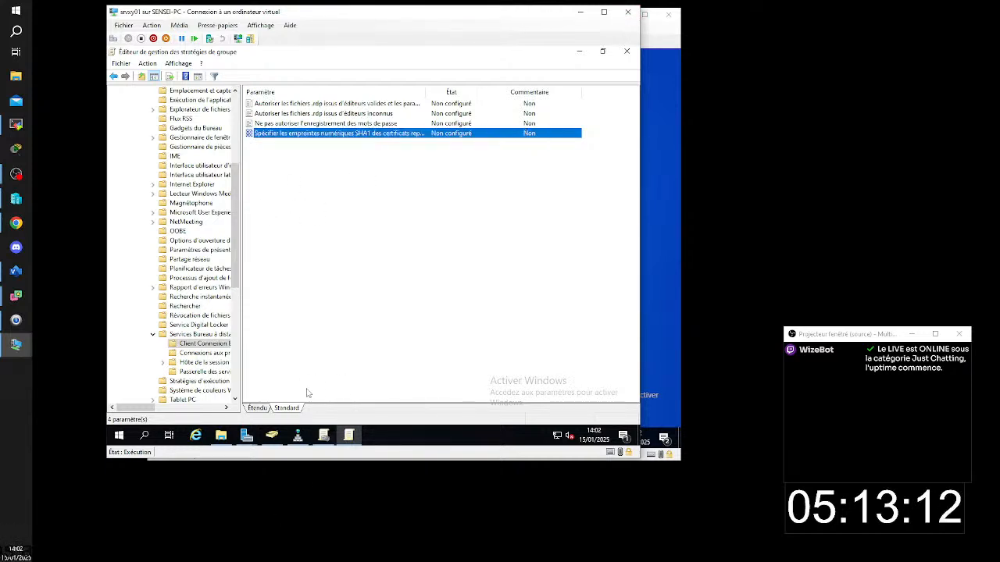
- Enable the policy for SHA1 thumbprints of trusted .rdp publishers with zefzef54zef54z1ef6516f1ze53f165ze1f56ze1f61z5ef1 as the approved list, and close the policy editor
double_click(300, 135)
left_click(185, 178)
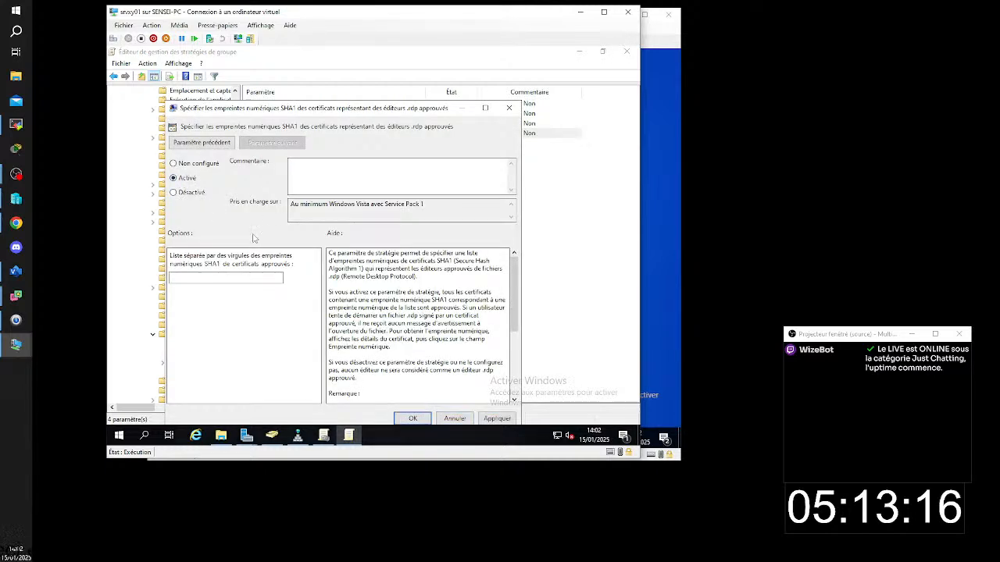
left_click(230, 279)
key("Return")
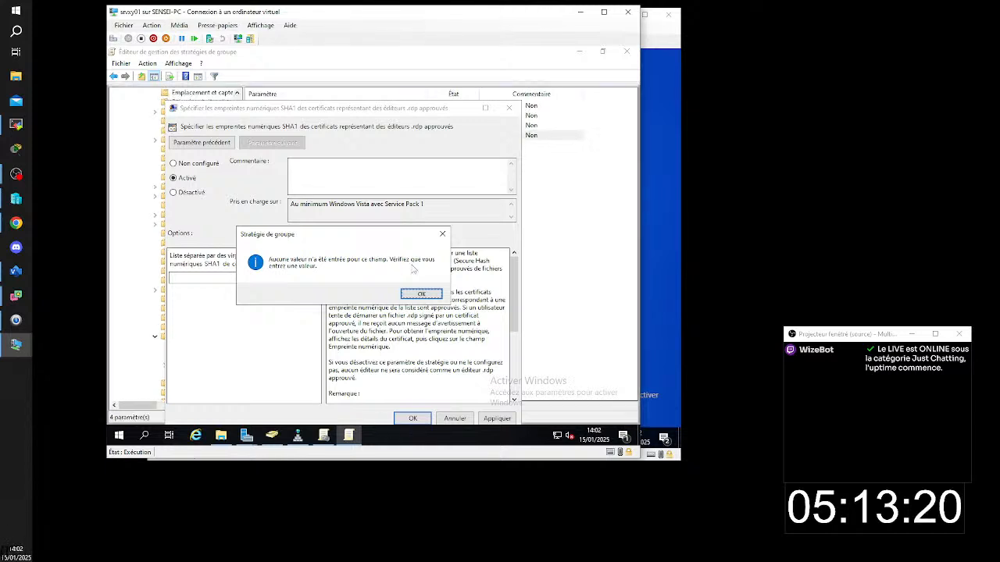
left_click(422, 295)
left_click(237, 279)
type("zefzef54zef54z1ef6516f1ze53f165ze1f56ze1f61z5ef1")
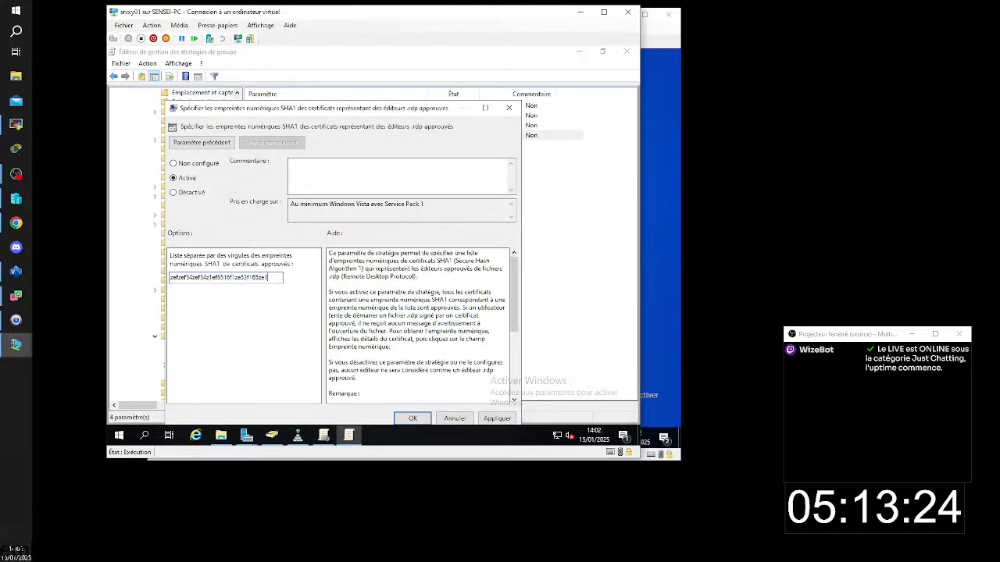
left_click(412, 419)
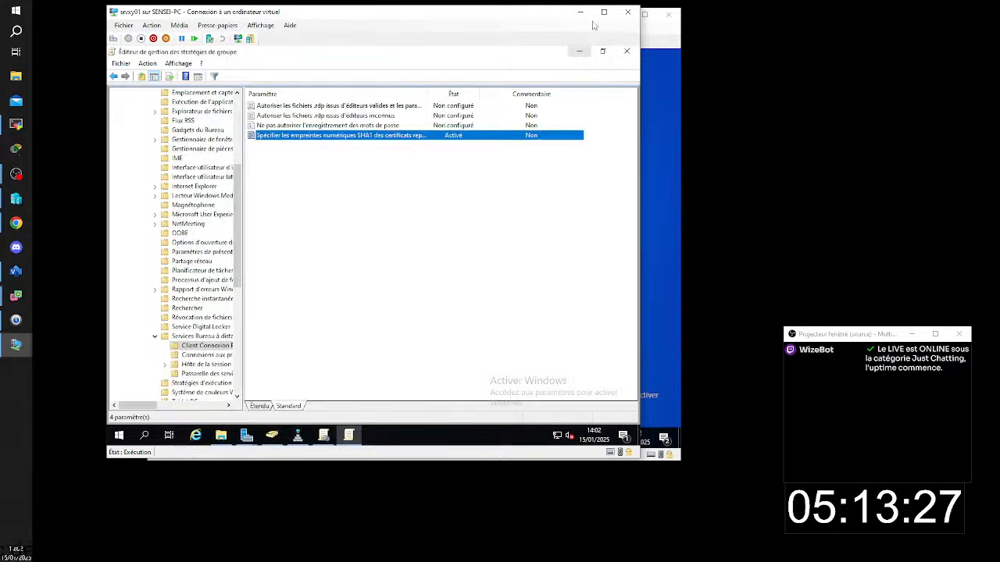
left_click(626, 51)
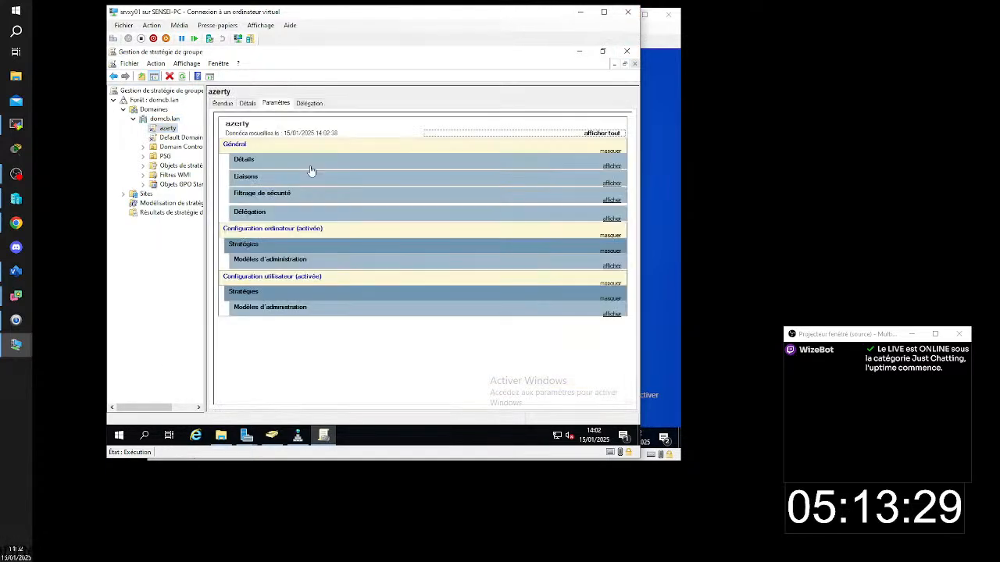
- Review the azerty report's user-side Modèles d'administration, expanded to the Client Connexion Bureau à distance policy and its thumbprint list
left_click(612, 313)
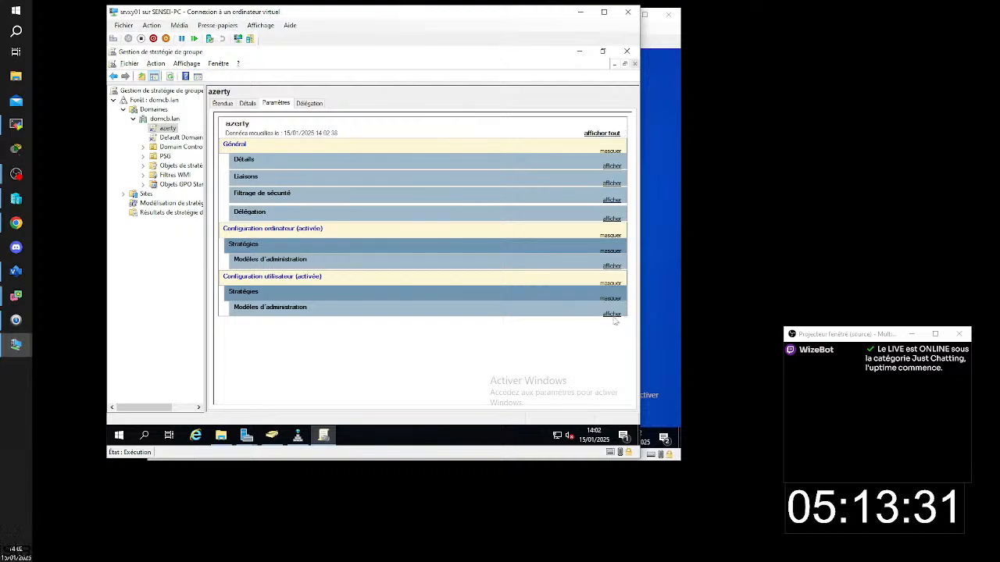
left_click(611, 342)
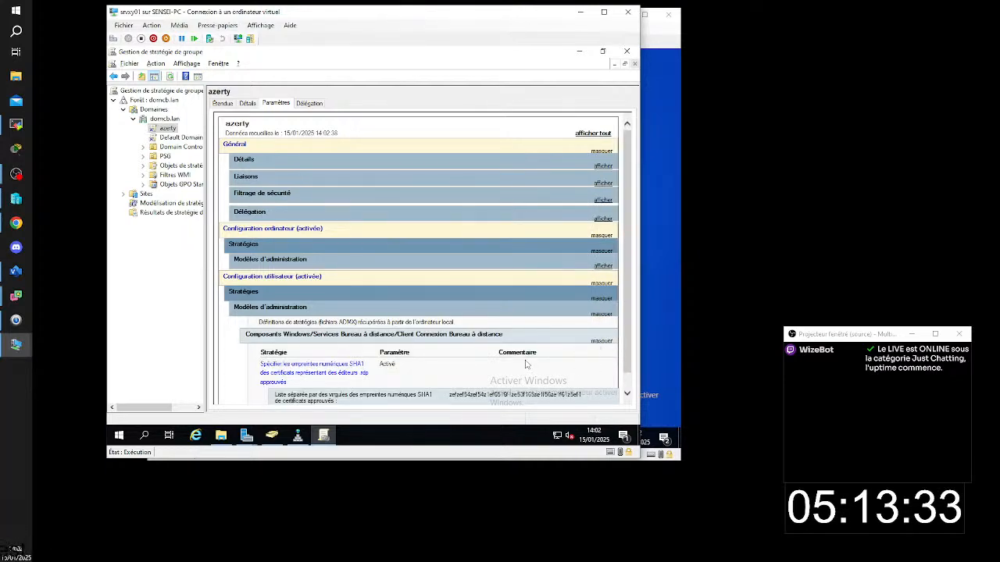
scroll(526, 365, "down", 1)
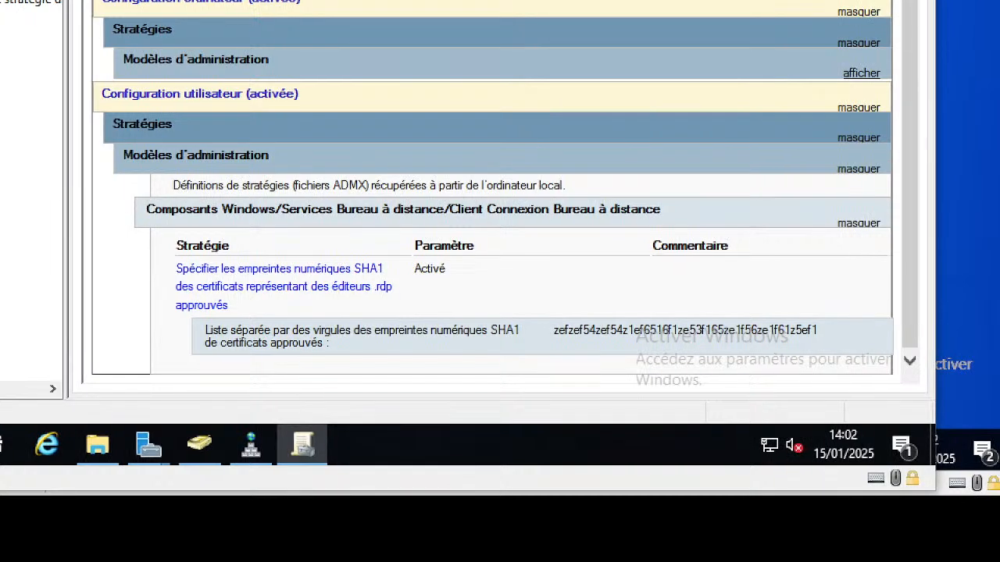
- Mark the policy path in the zoomed report with red arrows, from Configuration utilisateur down to Client Connexion Bureau à distance
left_click_drag(101, 88, 3, 162)
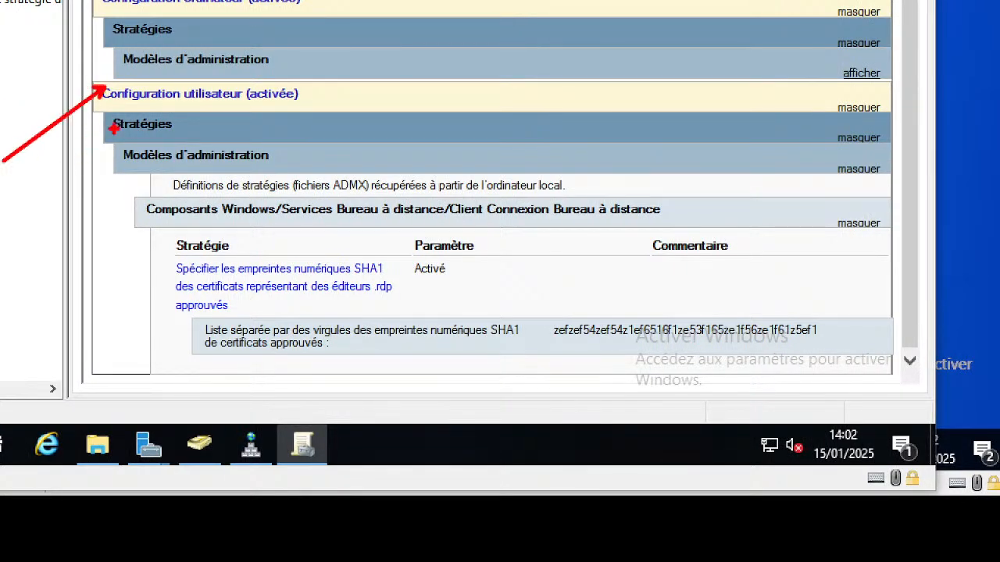
left_click_drag(109, 130, 35, 183)
left_click_drag(131, 171, 25, 220)
left_click_drag(153, 222, 61, 265)
left_click_drag(370, 196, 387, 83)
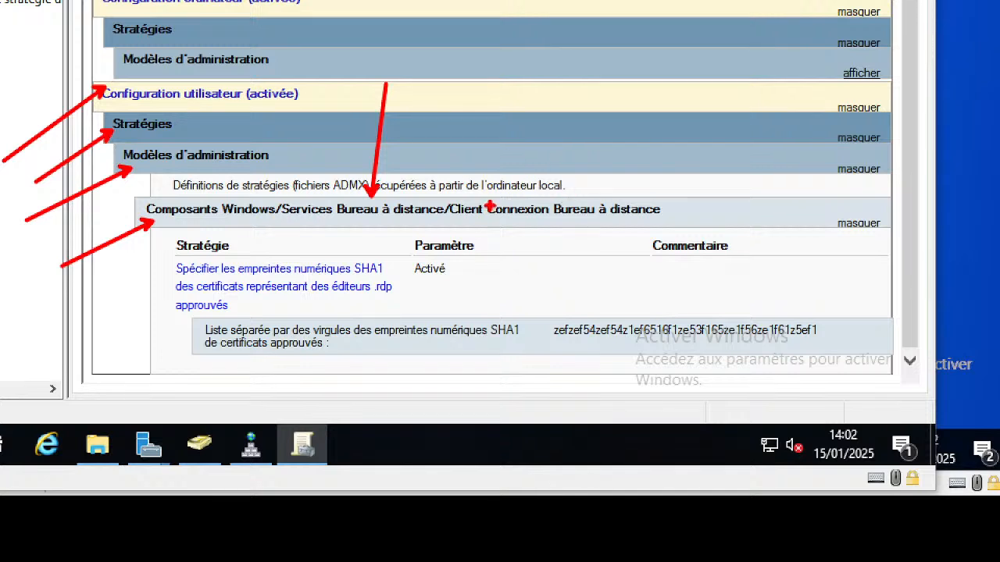
left_click_drag(514, 205, 516, 57)
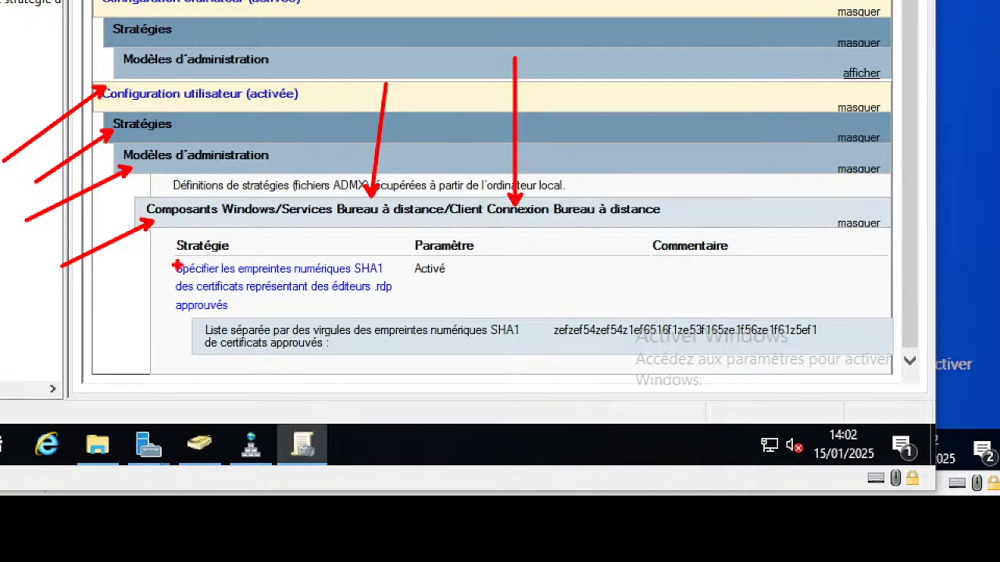
- Frame the SHA1 thumbprint policy name in red and its value in blue, replacing the value's red frame
mouse_move(160, 255)
left_mouse_down()
mouse_move(297, 304)
mouse_move(405, 322)
left_mouse_up()
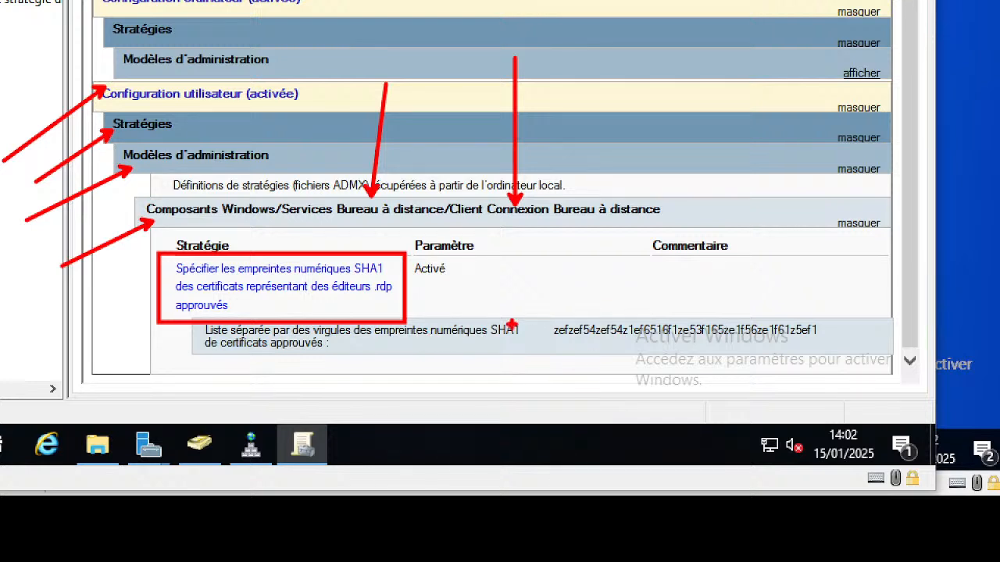
mouse_move(546, 311)
left_mouse_down()
mouse_move(711, 314)
mouse_move(831, 348)
mouse_move(838, 338)
left_mouse_up()
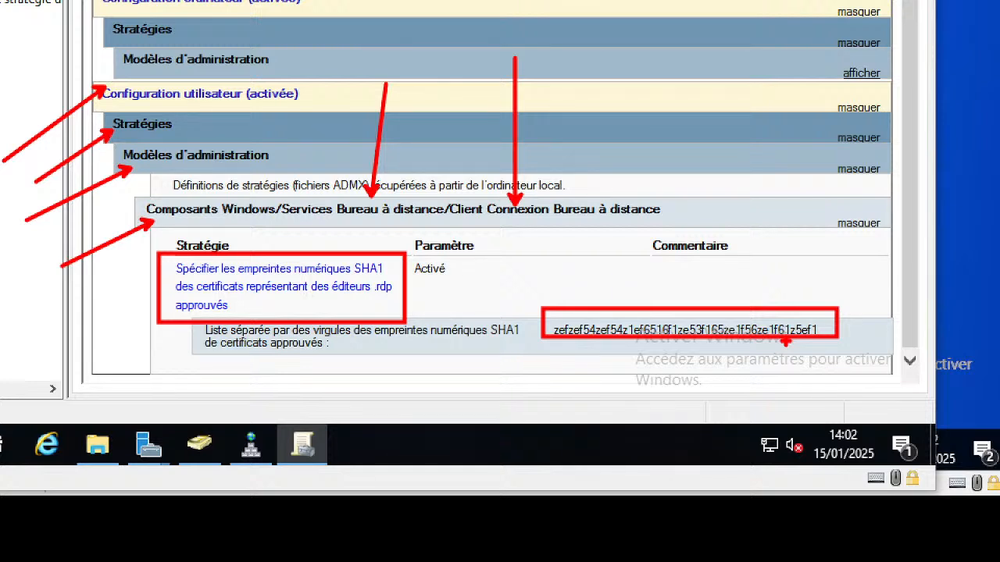
key("ctrl+z")
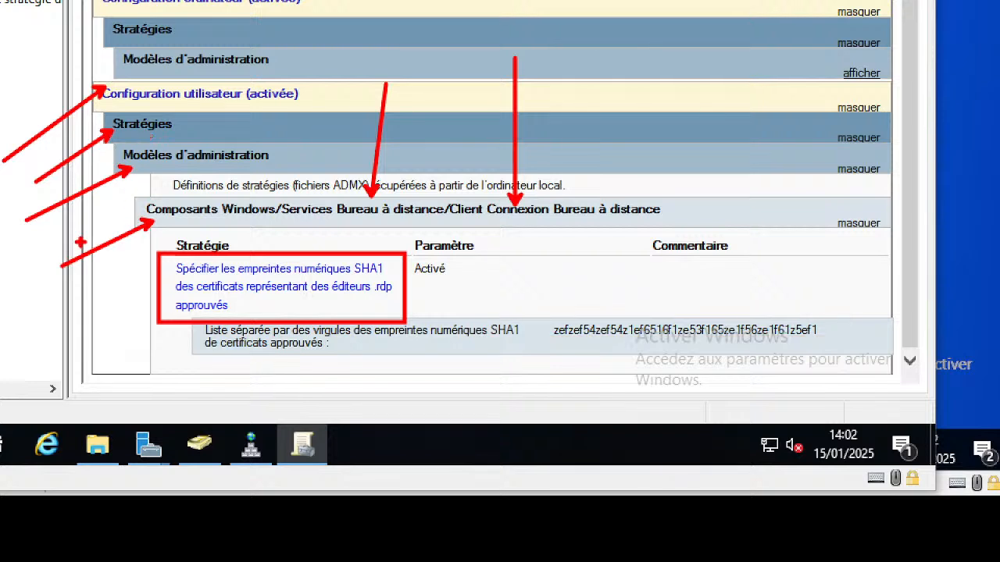
key("b")
mouse_move(547, 309)
left_mouse_down()
mouse_move(647, 357)
mouse_move(881, 337)
mouse_move(837, 349)
left_mouse_up()
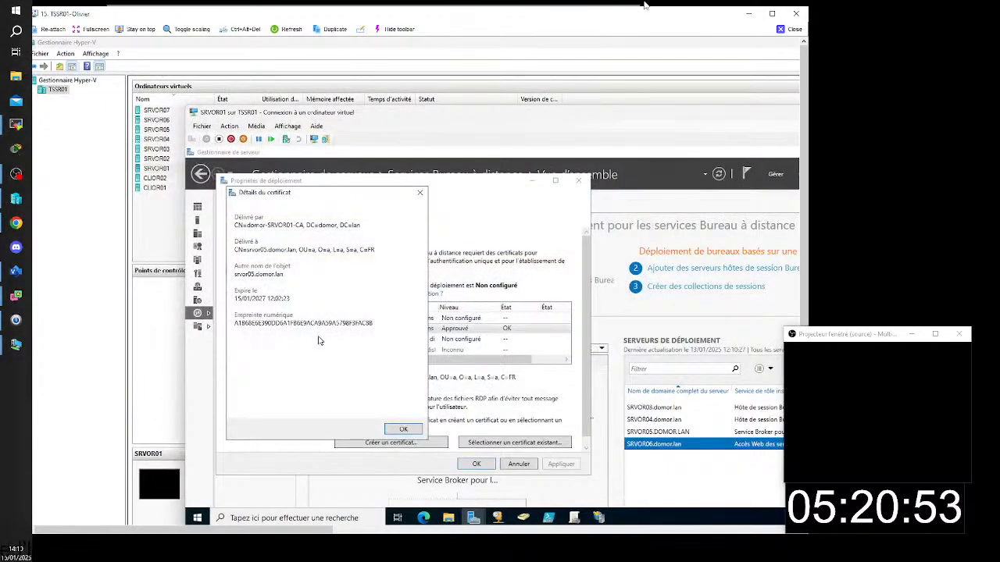
- Close the certificate details in the maximized TSSR01 session and open the SRVOR05 virtual machine's console
left_click(772, 14)
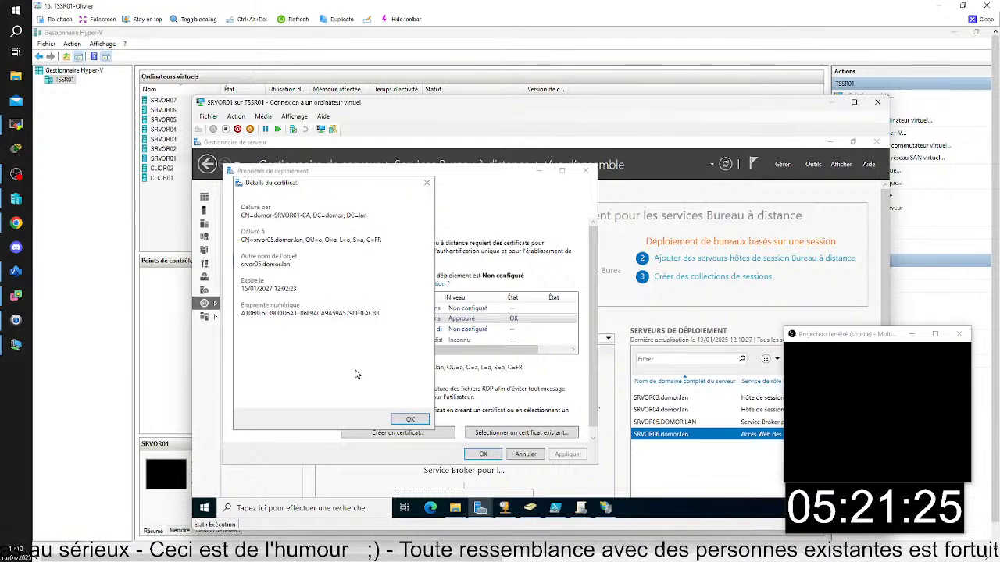
left_click(421, 421)
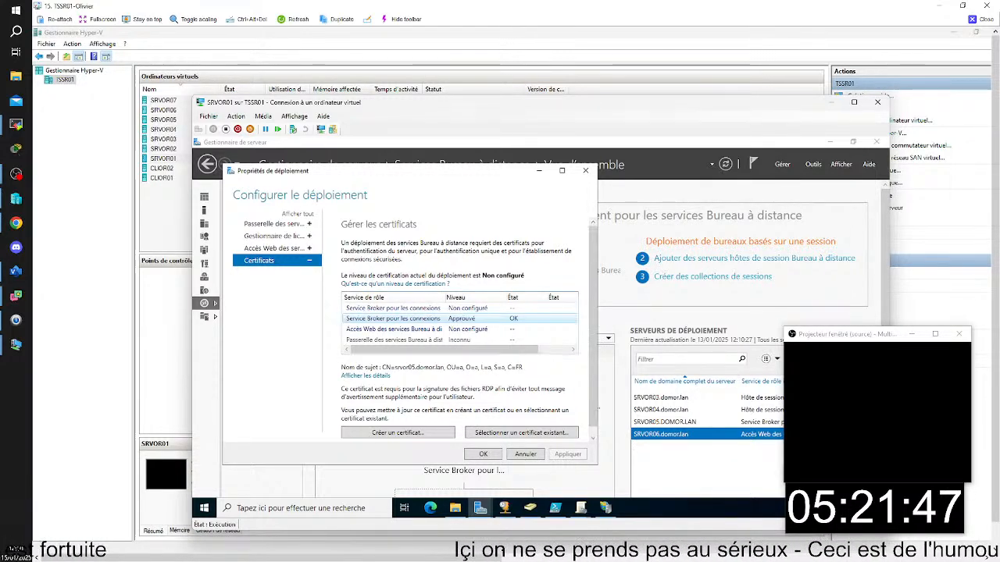
double_click(163, 119)
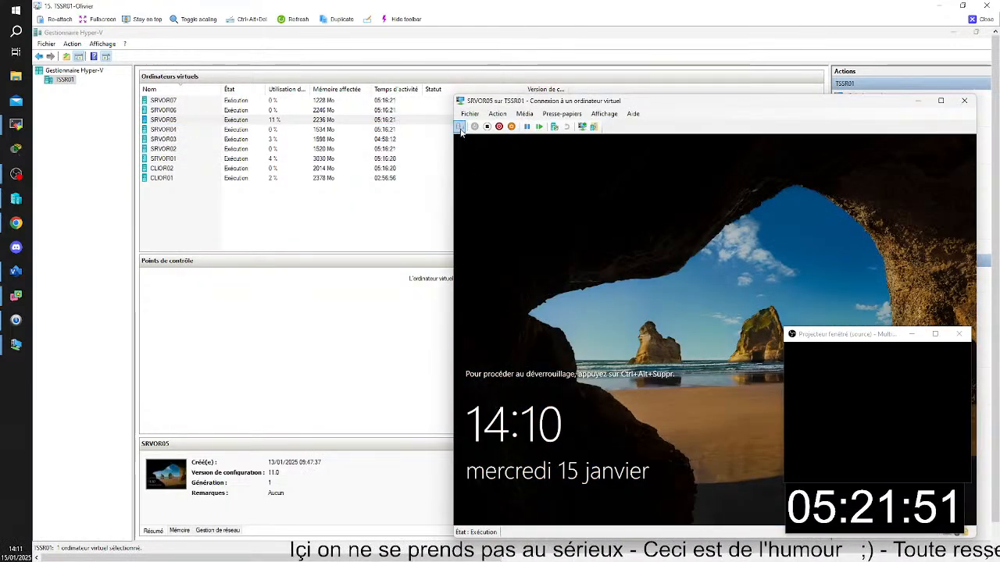
- Unlock SRVOR05 by signing in to the DOMOR administrator account with the account password
key("ctrl+alt+End")
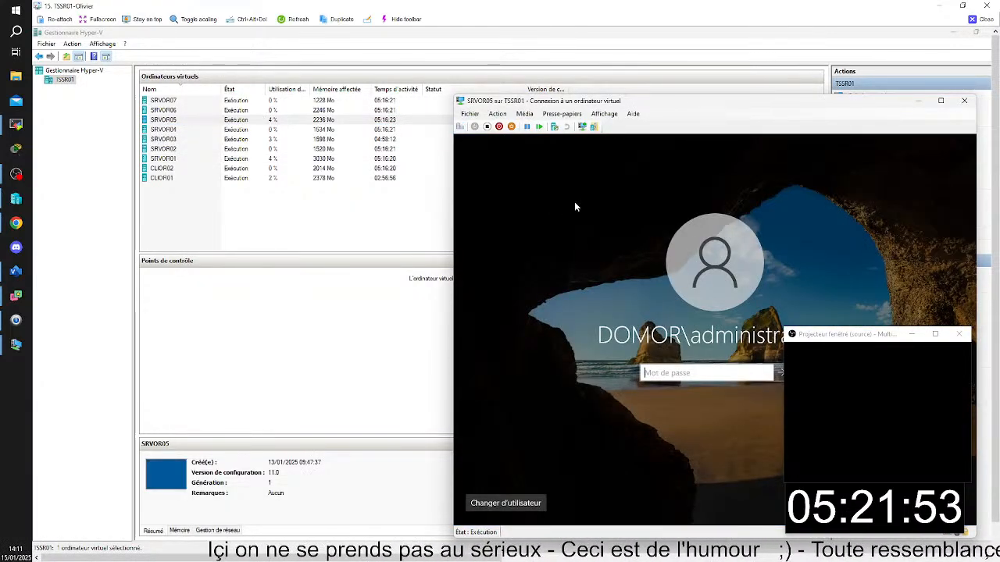
type("*********")
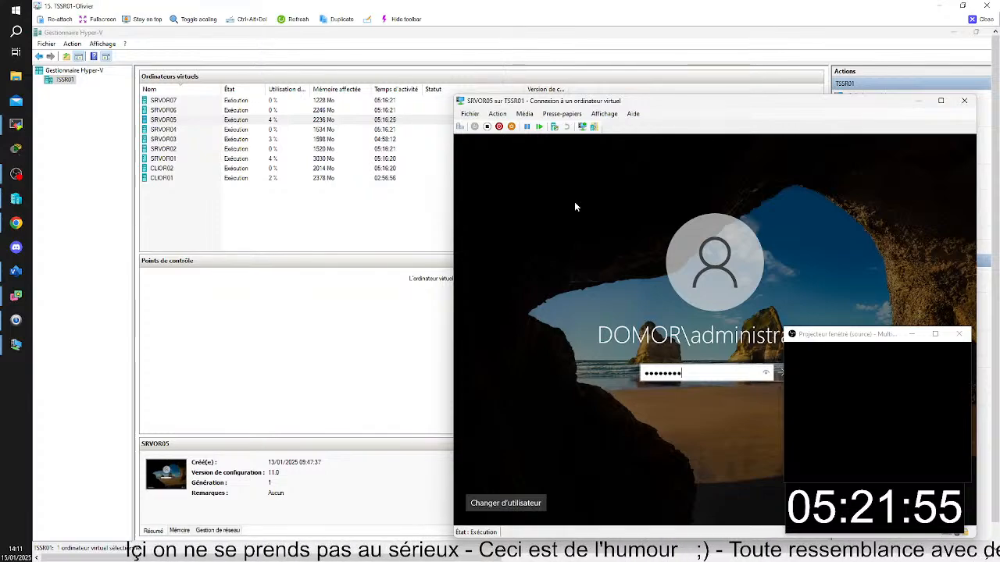
key("Return")
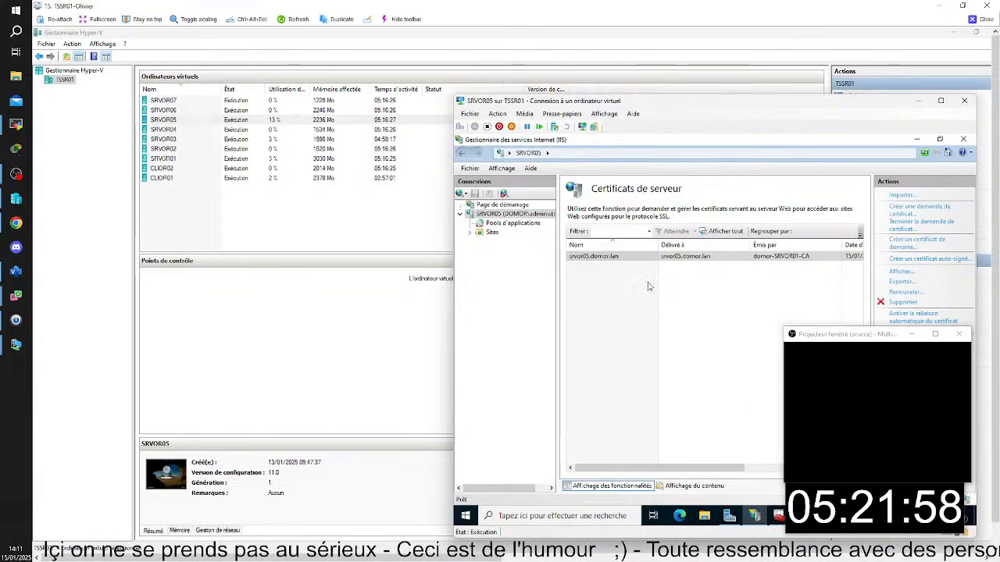
left_click(492, 232)
left_click(492, 224)
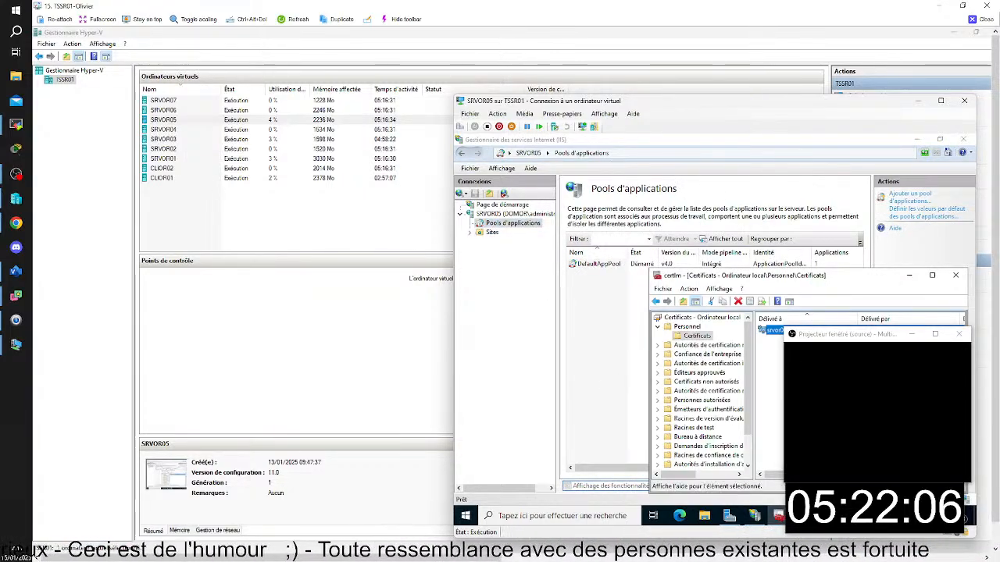
- Move the projector window clear of the Certificats console and bring the TSSR01 session back to the front
left_click_drag(844, 337, 151, 353)
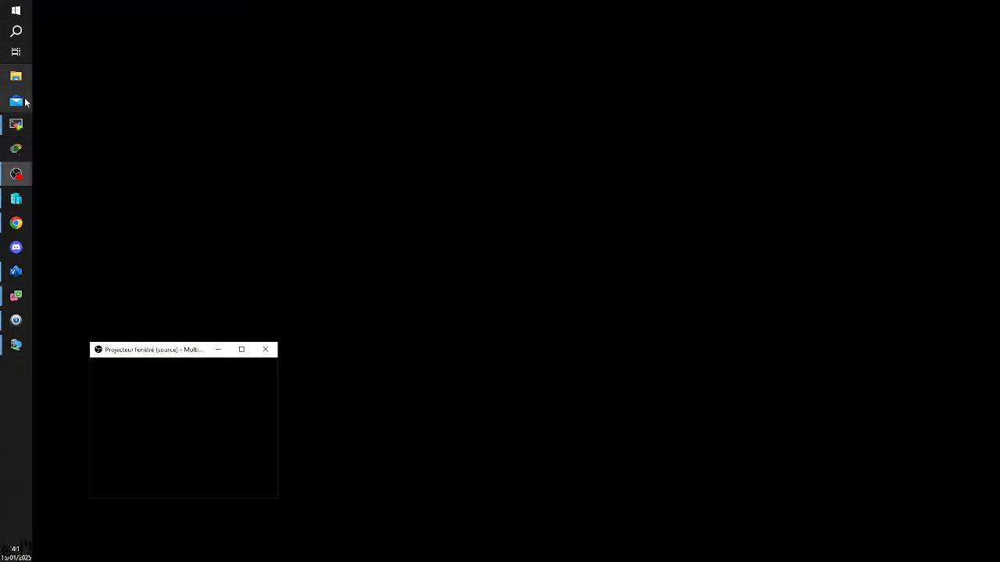
mouse_move(16, 125)
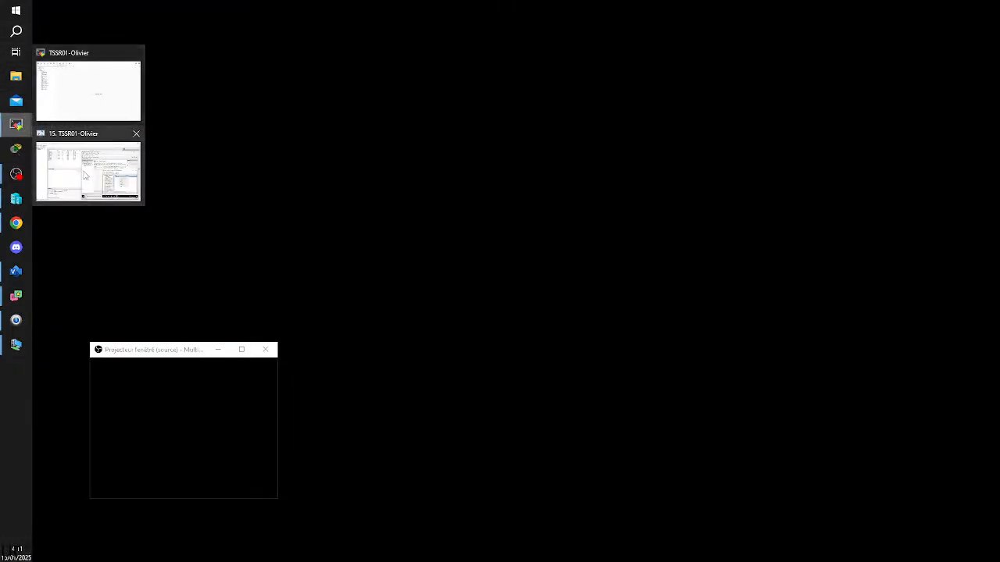
left_click(94, 97)
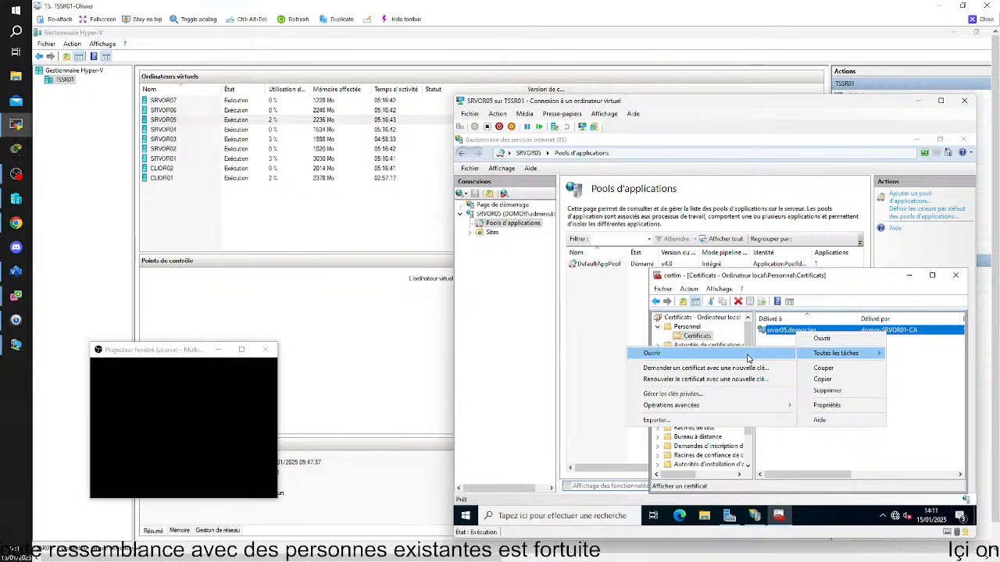
- Examine the Empreinte numérique field in the details of the srvor05.domor.lan certificate, leaving the export wizard without exporting
double_click(785, 335)
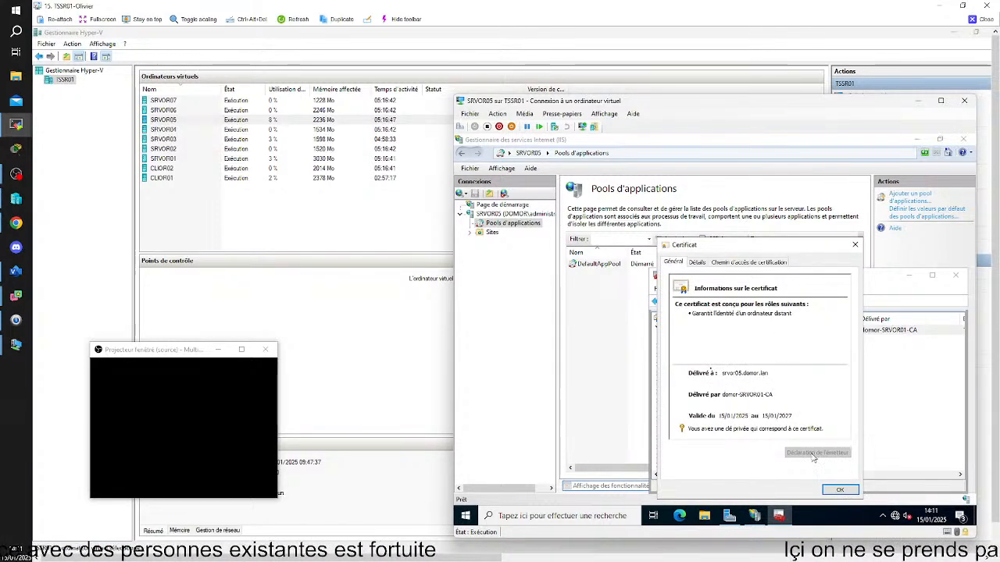
left_click(698, 262)
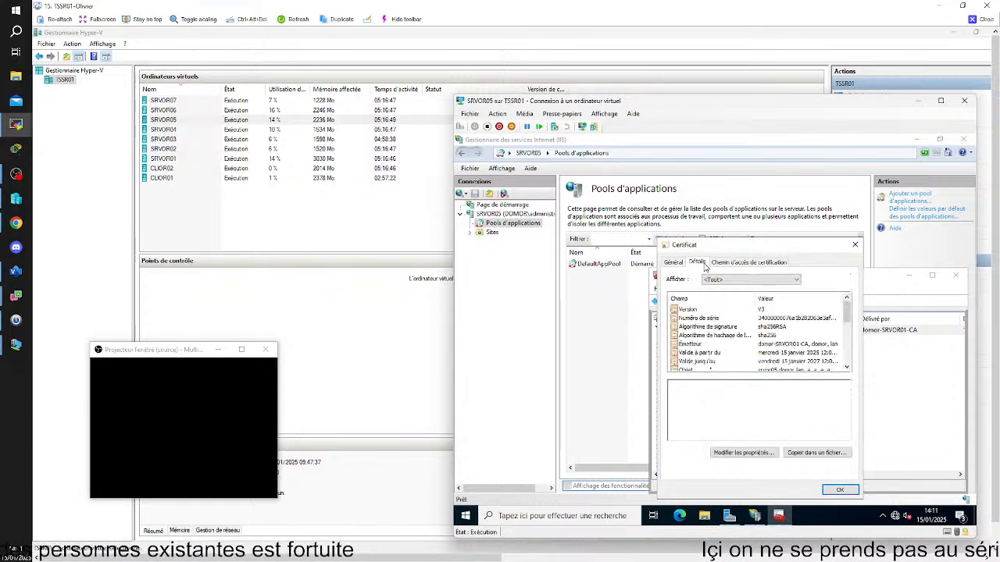
scroll(746, 345, "down", 5)
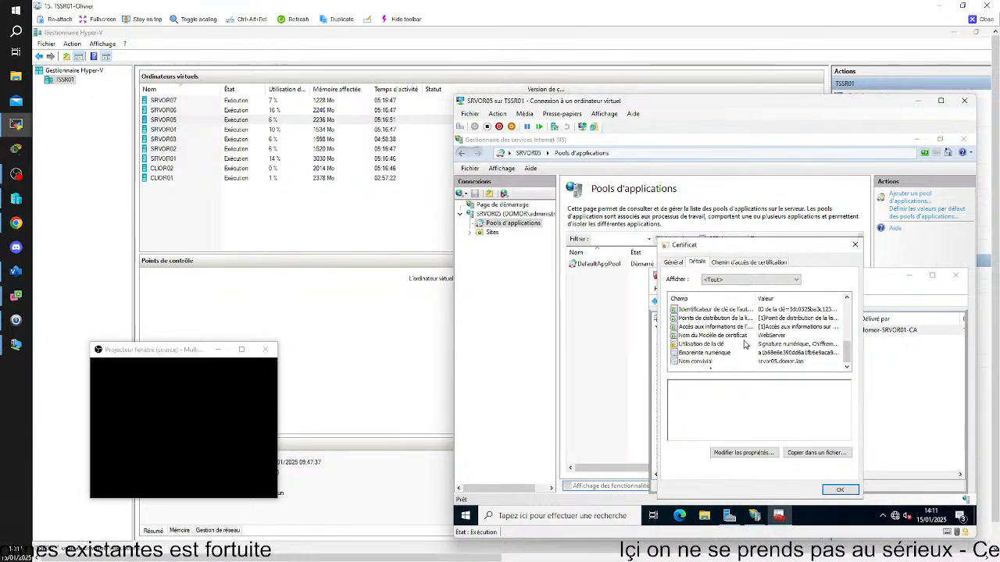
left_click(760, 363)
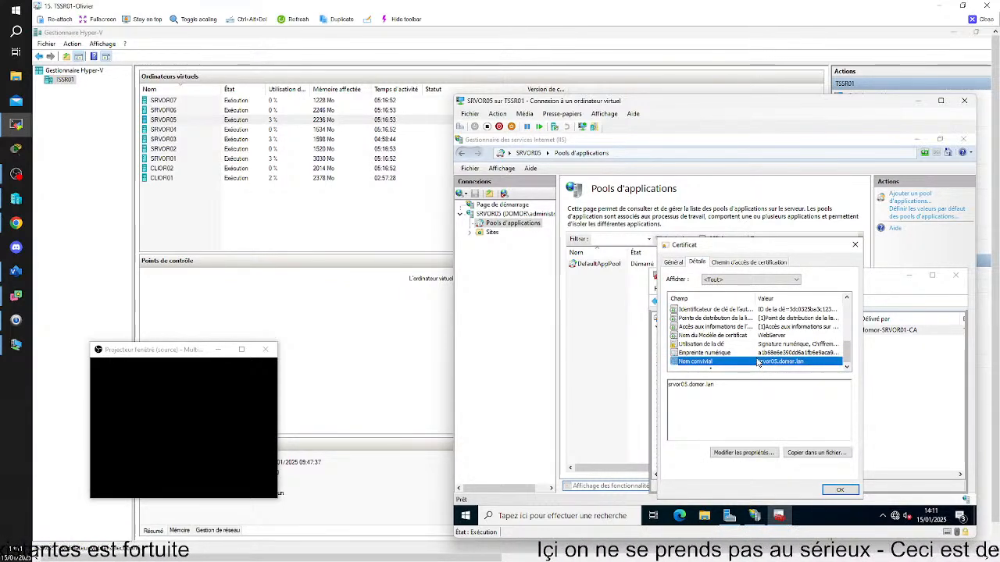
key("Up")
left_click_drag(843, 387, 824, 459)
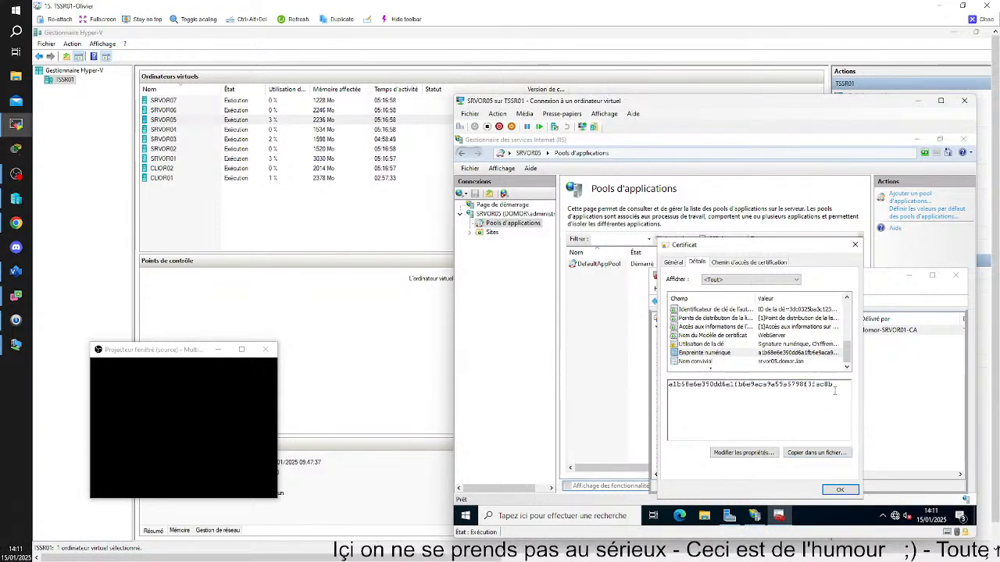
left_click(820, 452)
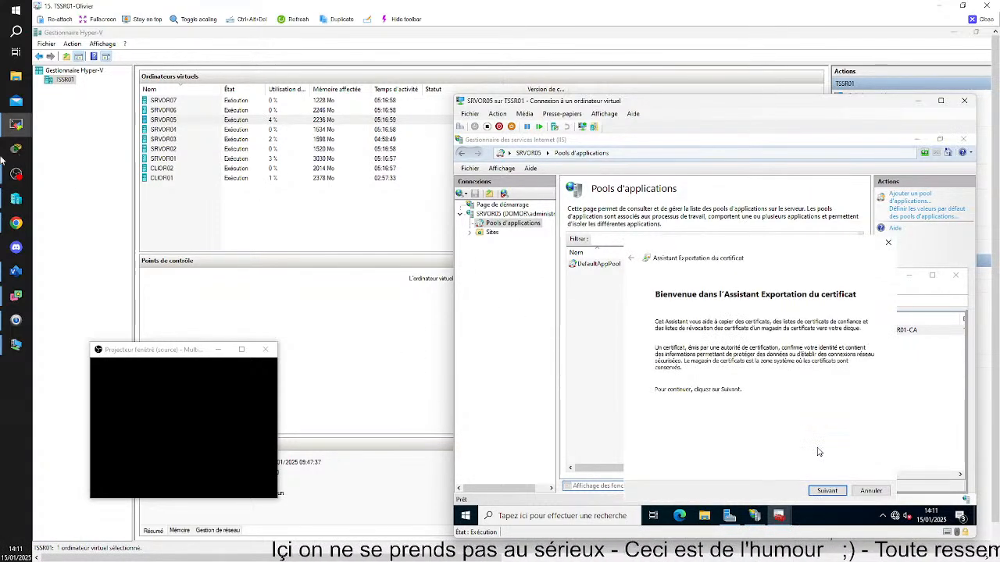
left_click(872, 491)
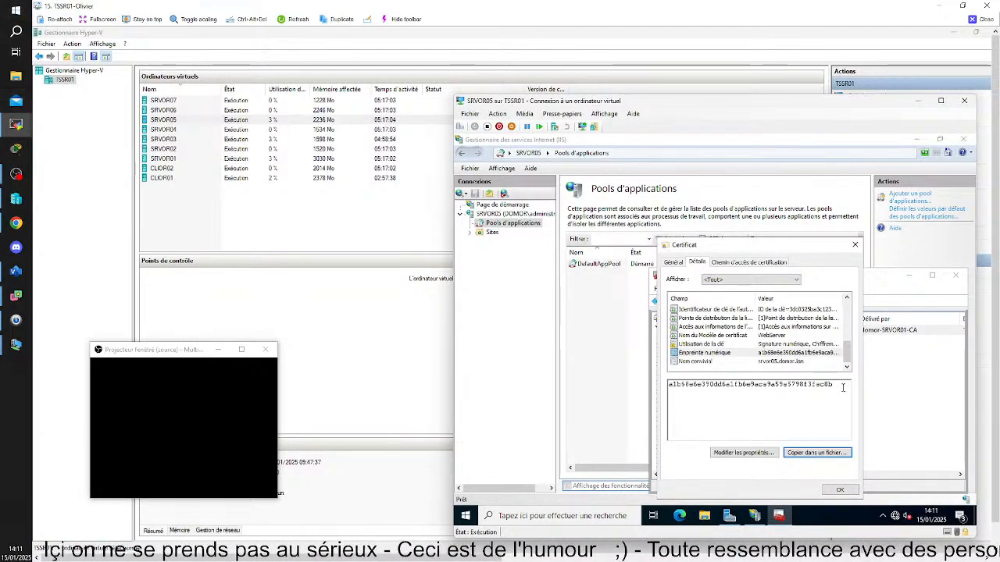
- Close the TSSR01 session and bring up the timer projector, arranging the other projector window near it
left_click(986, 5)
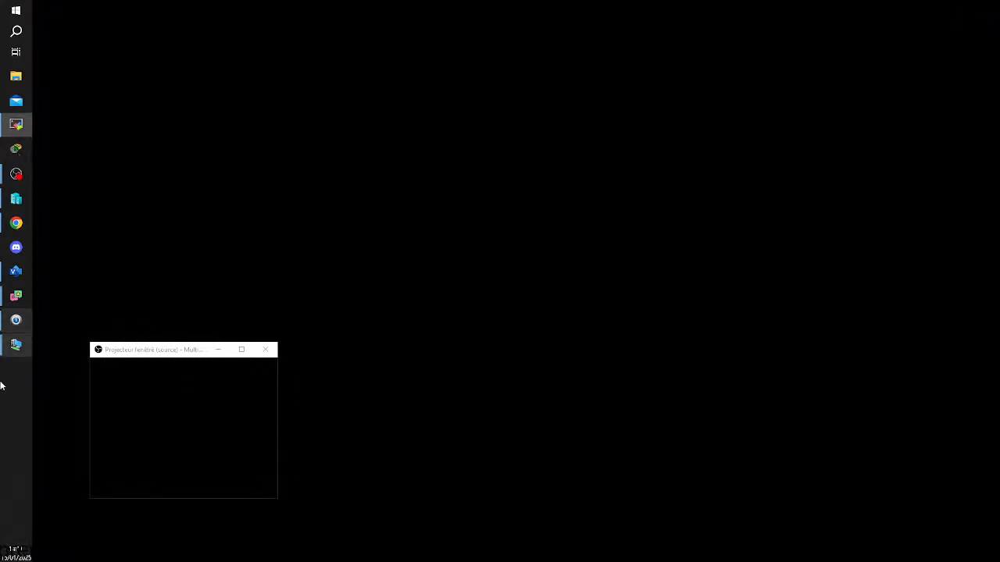
left_click_drag(215, 353, 926, 334)
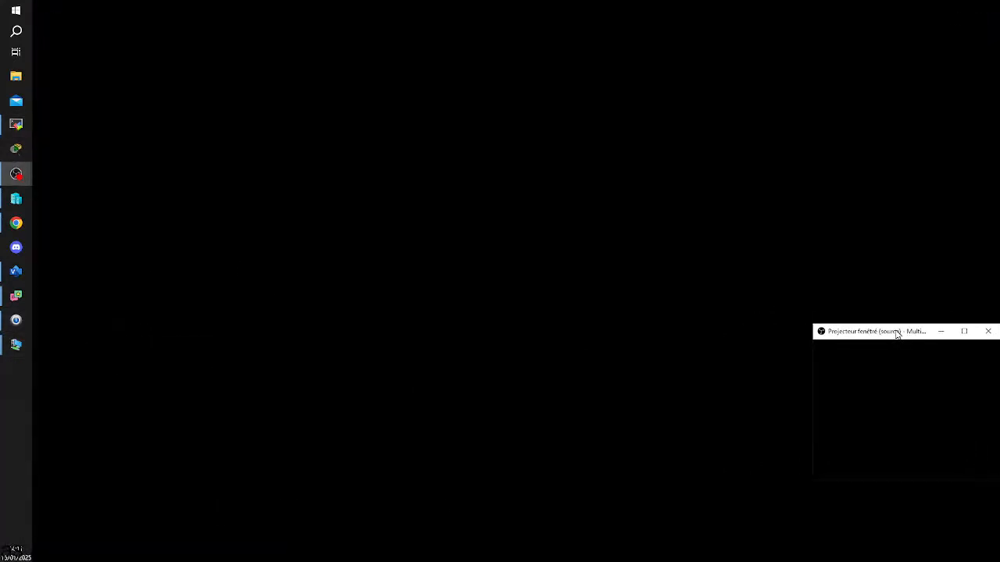
mouse_move(19, 173)
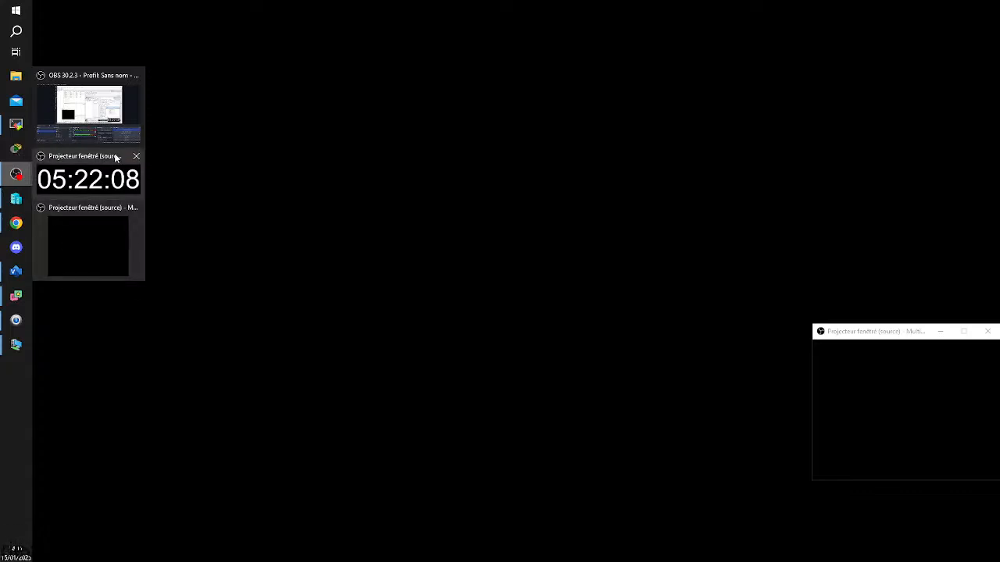
left_click(73, 188)
left_click_drag(877, 333, 837, 332)
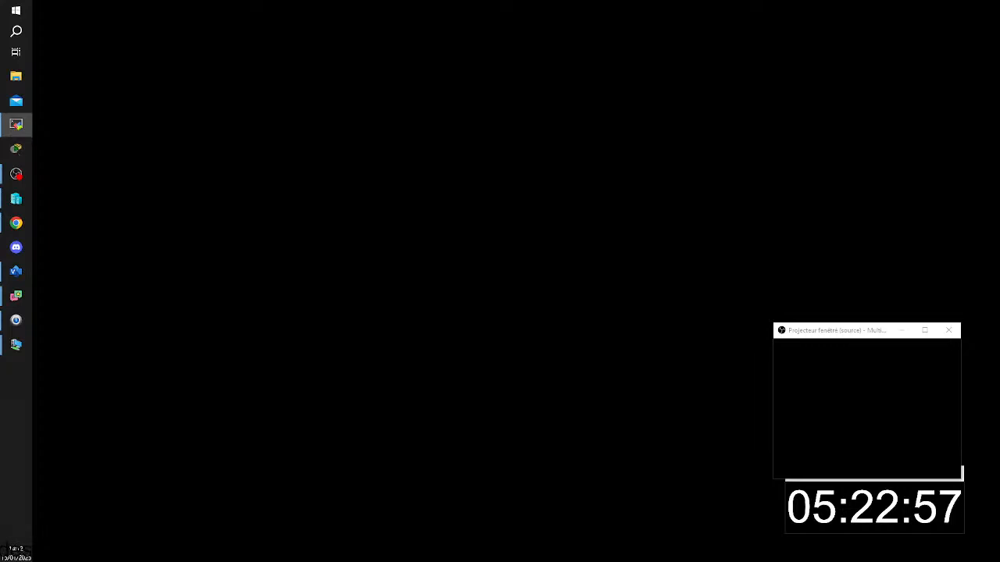
- Bring the TSSR04 session onto this screen maximized and launch the Word 2016 (Work Resources) RemoteApp on cliyg01
left_click_drag(999, 281, 195, 4)
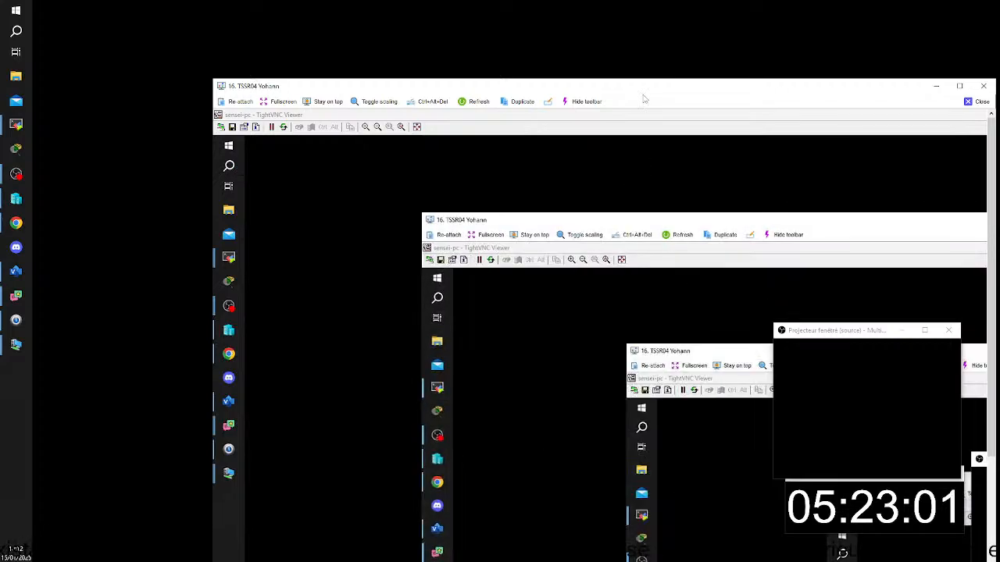
double_click(622, 87)
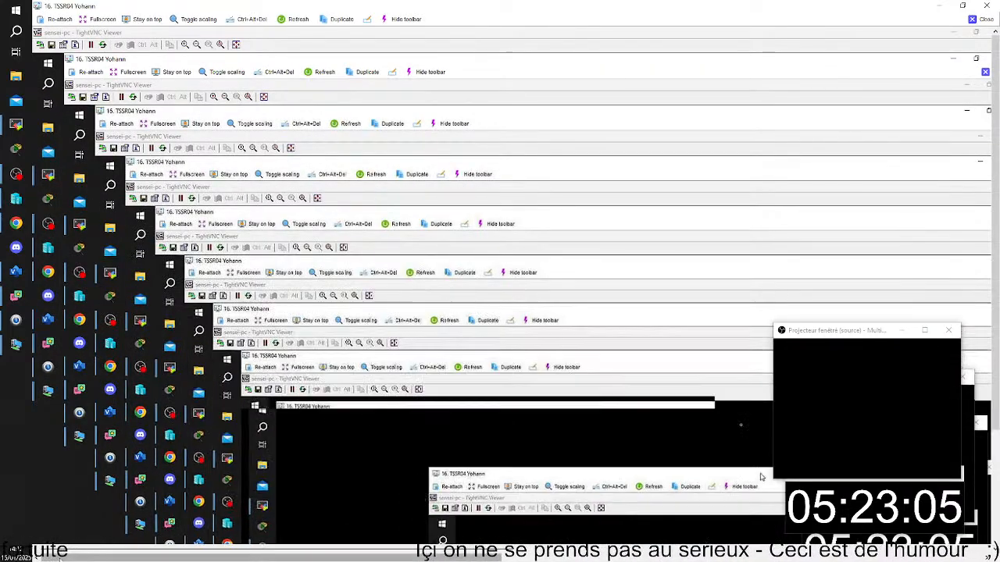
left_click(804, 557)
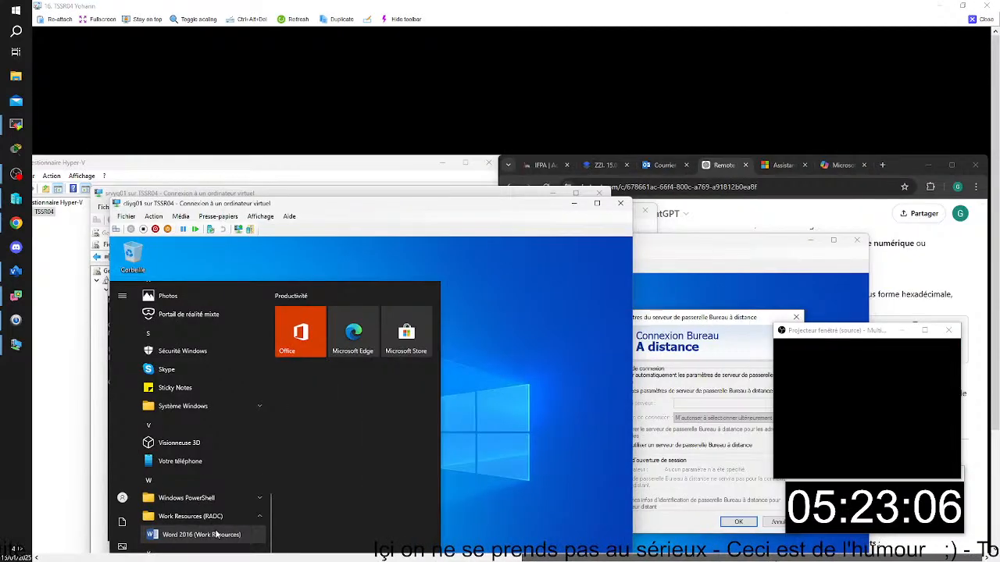
left_click(201, 535)
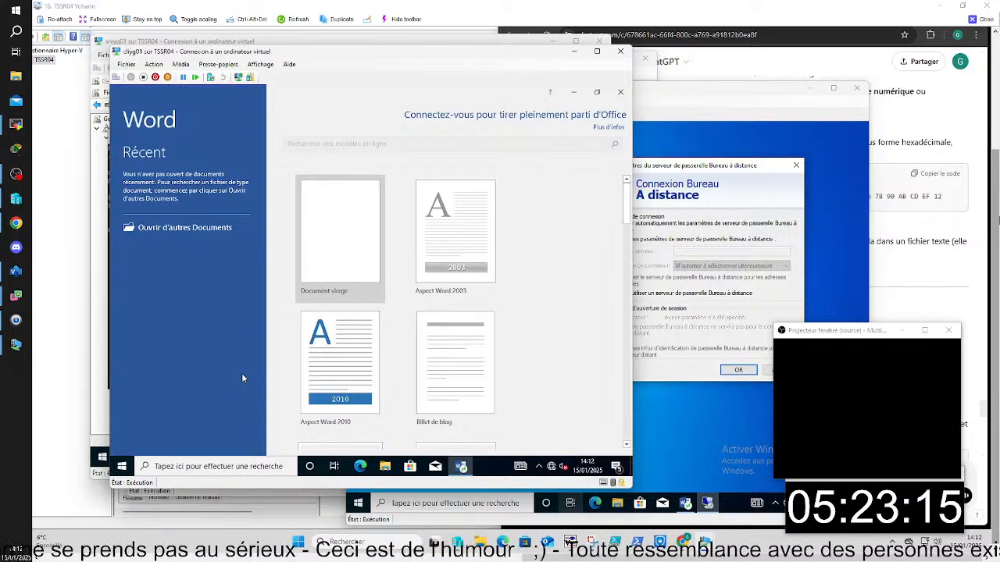
- Sign client 4 out of the cliyg01 virtual machine and bring the cliyg02 console forward
left_click(121, 466)
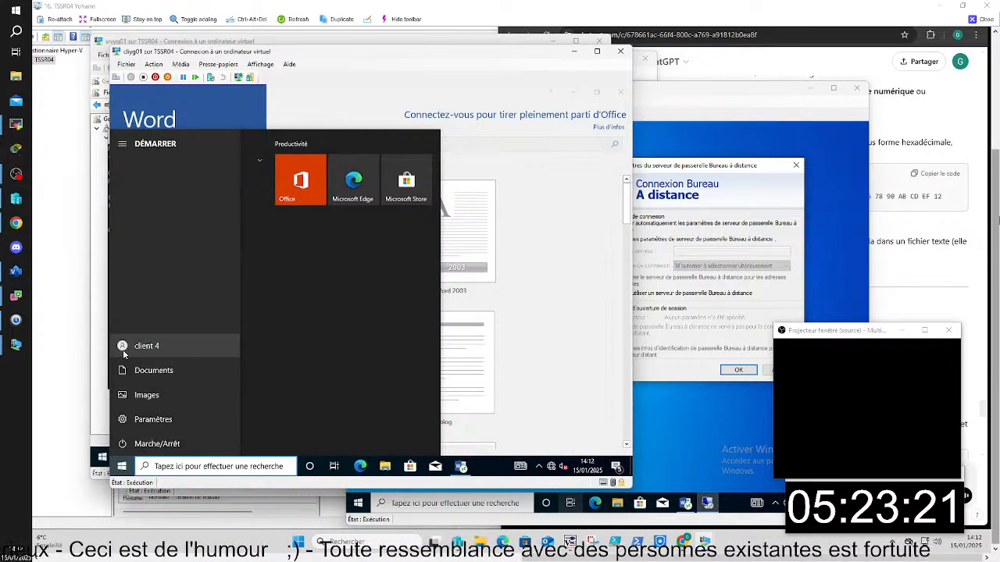
left_click(123, 352)
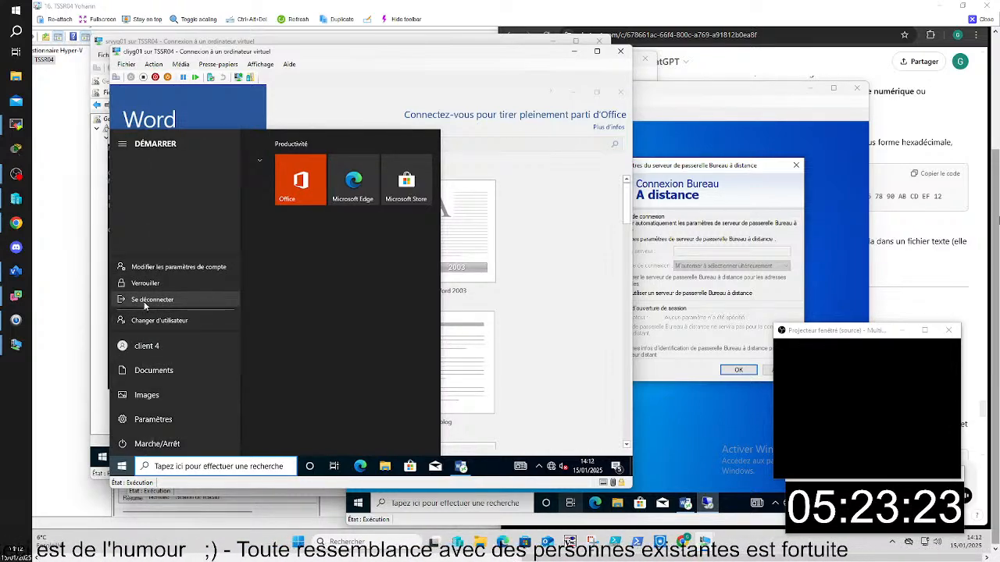
left_click(144, 305)
left_click(688, 432)
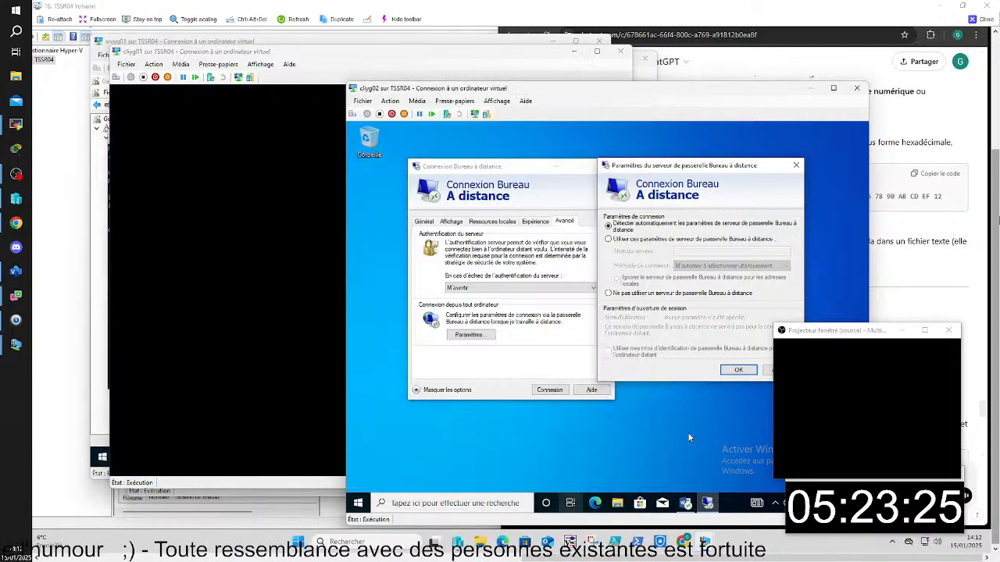
left_click(358, 503)
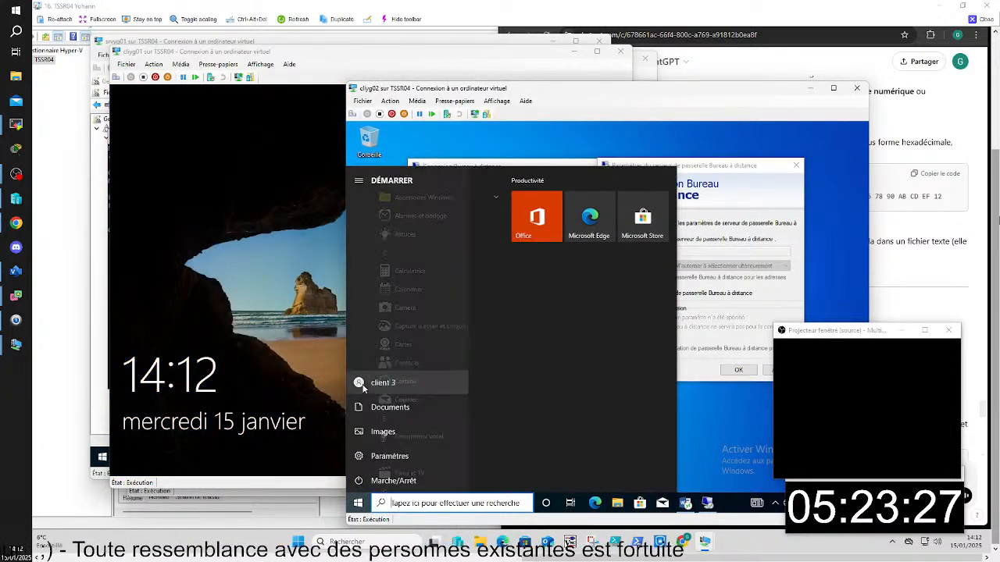
- Sign in to cliyg01 as another user, client5, with the account password
left_click(189, 341)
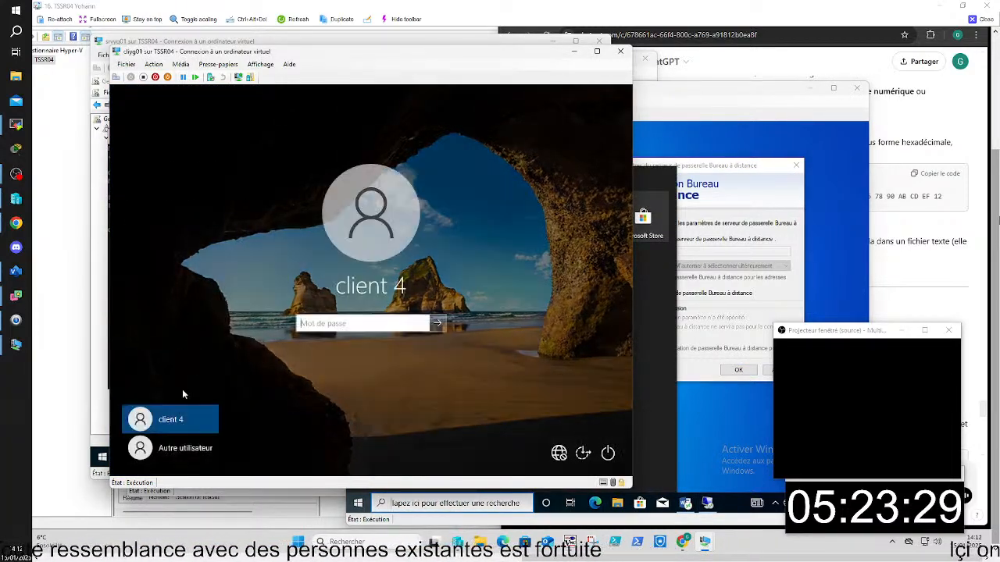
left_click(173, 452)
type("client5")
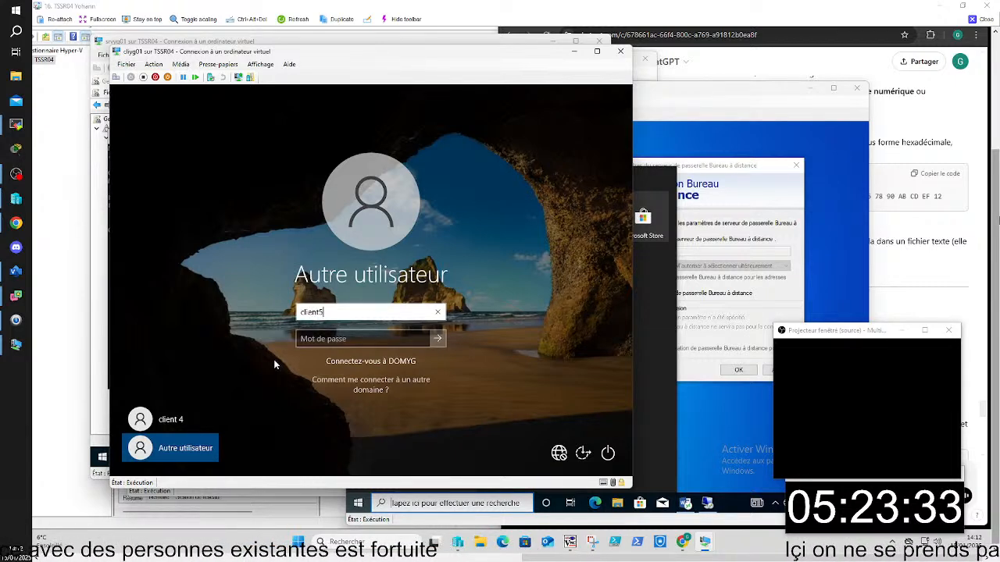
key("Tab")
type("*********")
key("Return")
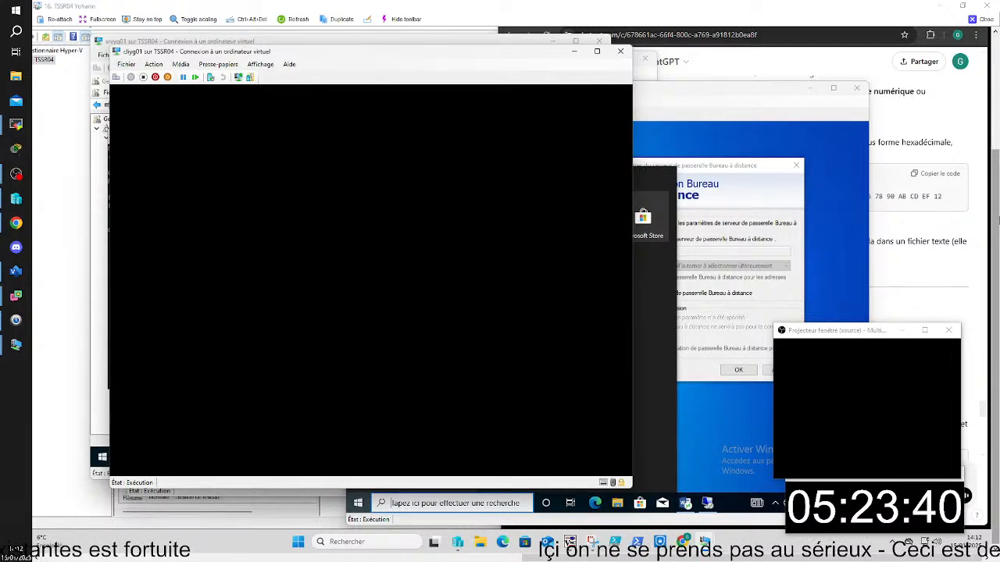
- Launch Word 2016 from the Work Resources (RADC) folder in client5's session on cliyg01
left_click_drag(382, 56, 418, 57)
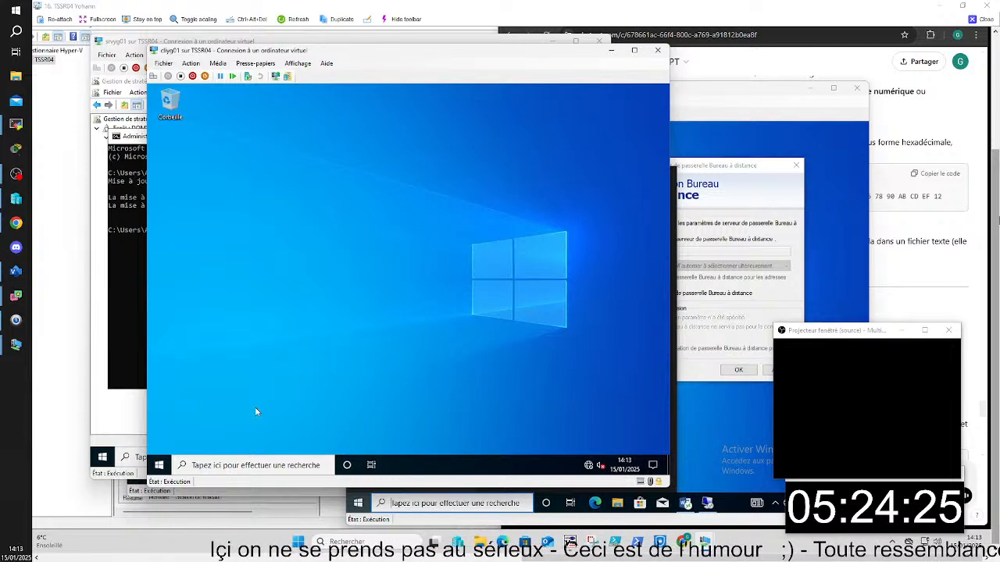
left_click(161, 466)
scroll(258, 354, "down", 10)
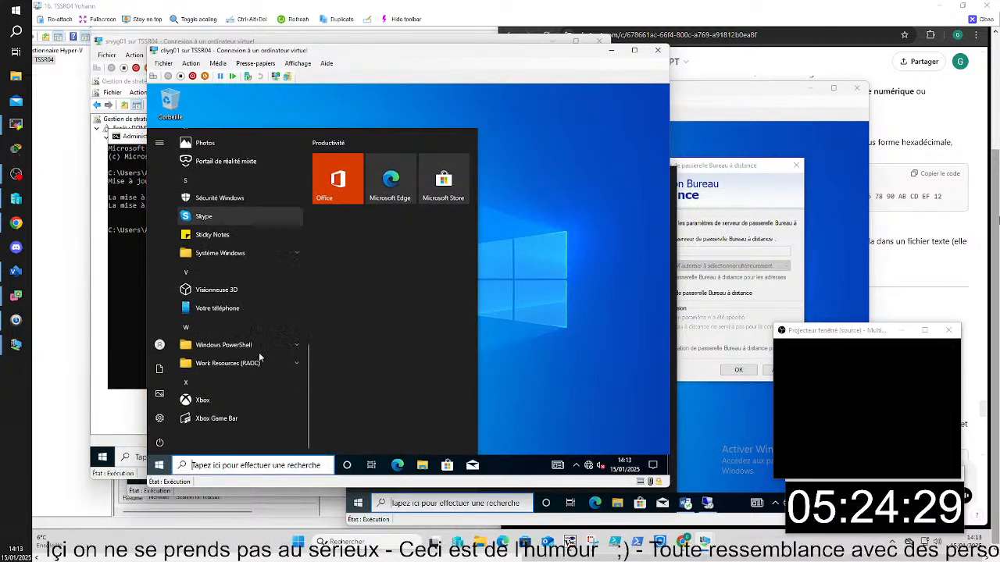
left_click(254, 364)
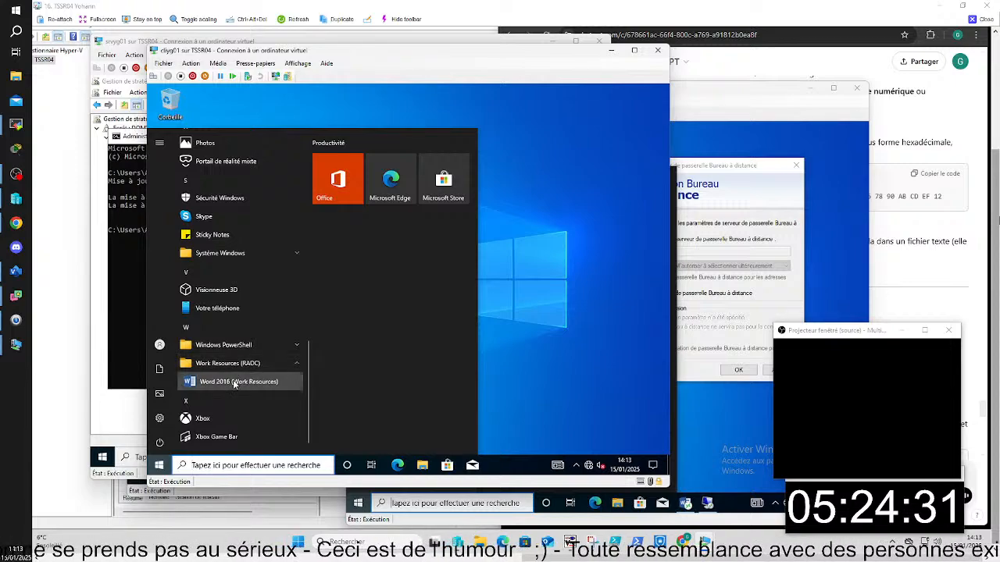
left_click(233, 380)
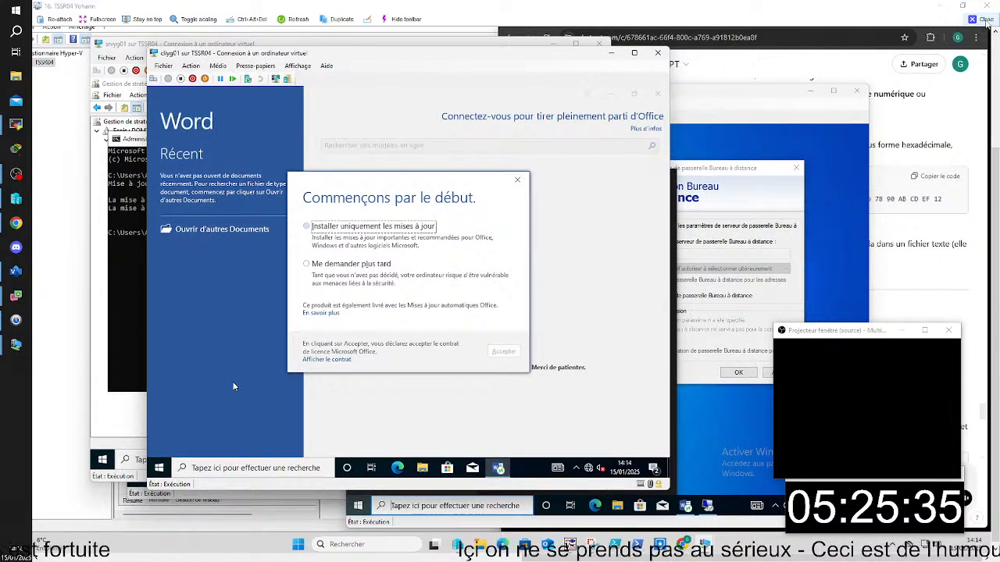
- Close the TSSR04 session and bring the srvxy01 virtual machine's group policy console forward
left_click(986, 20)
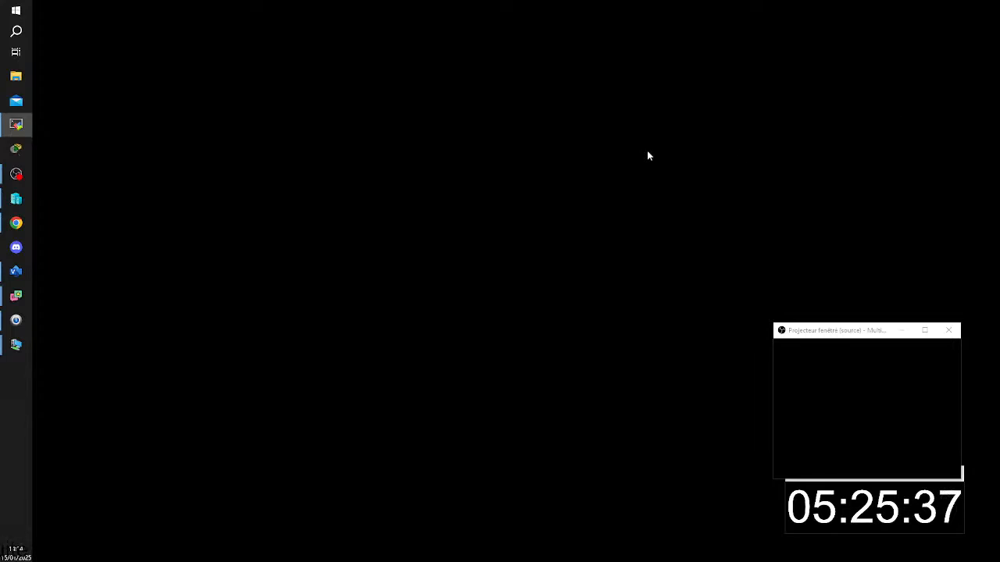
mouse_move(17, 350)
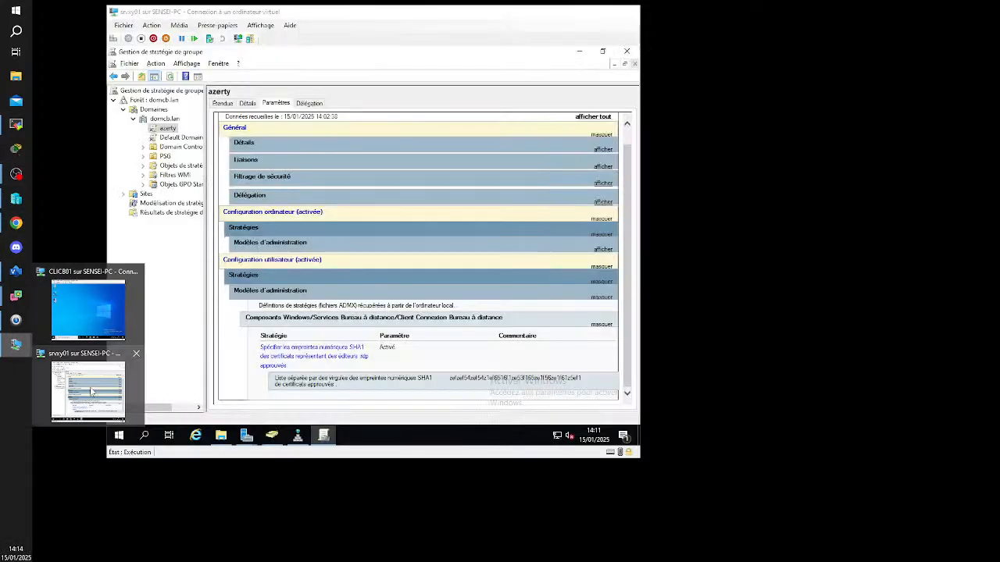
left_click(88, 388)
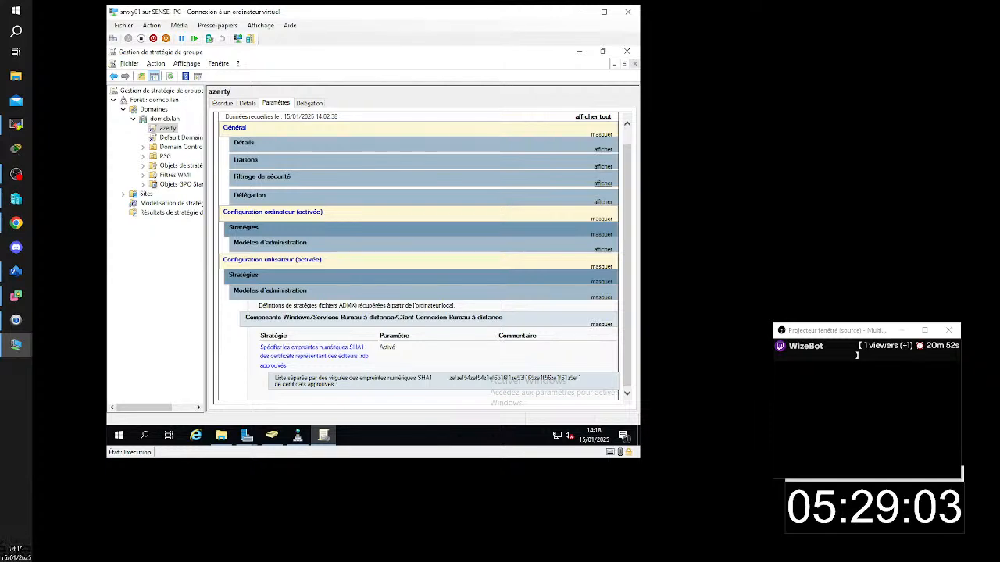
- Bring the TSSR07 session onto this screen maximized, view the SRVGD01 console, and return to the certificate details on srvgd06
key("alt+Tab")
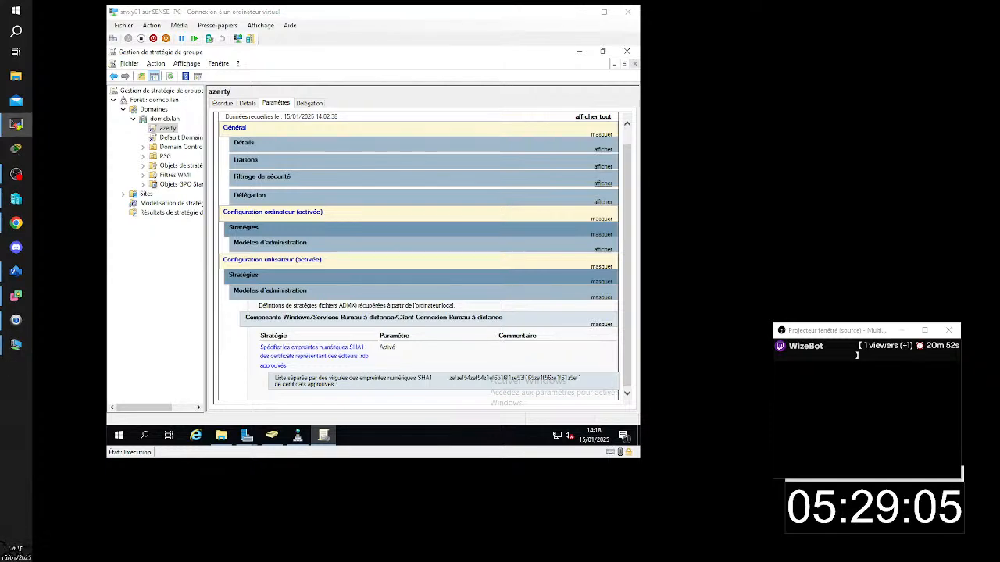
left_click_drag(999, 246, 400, 8)
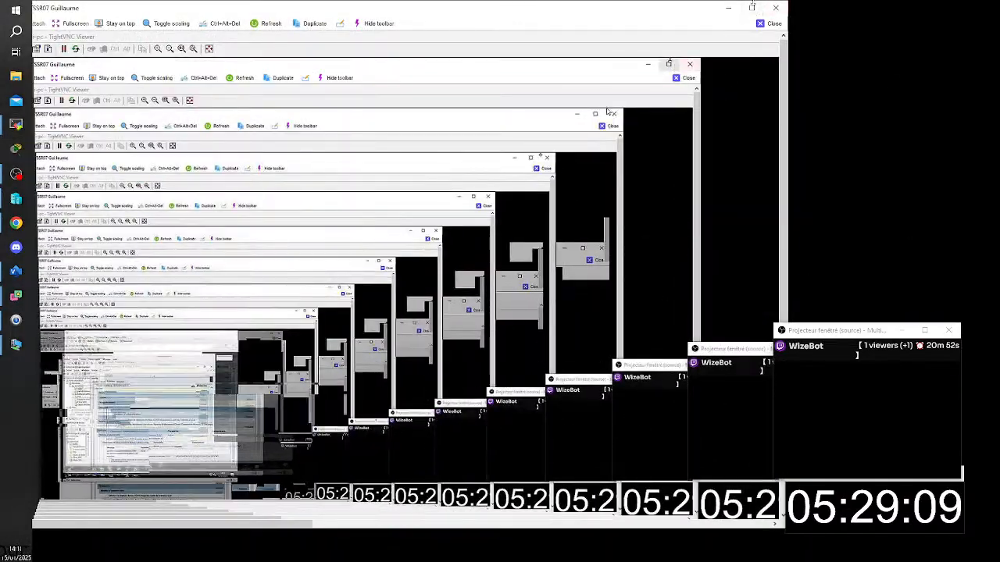
left_click(752, 9)
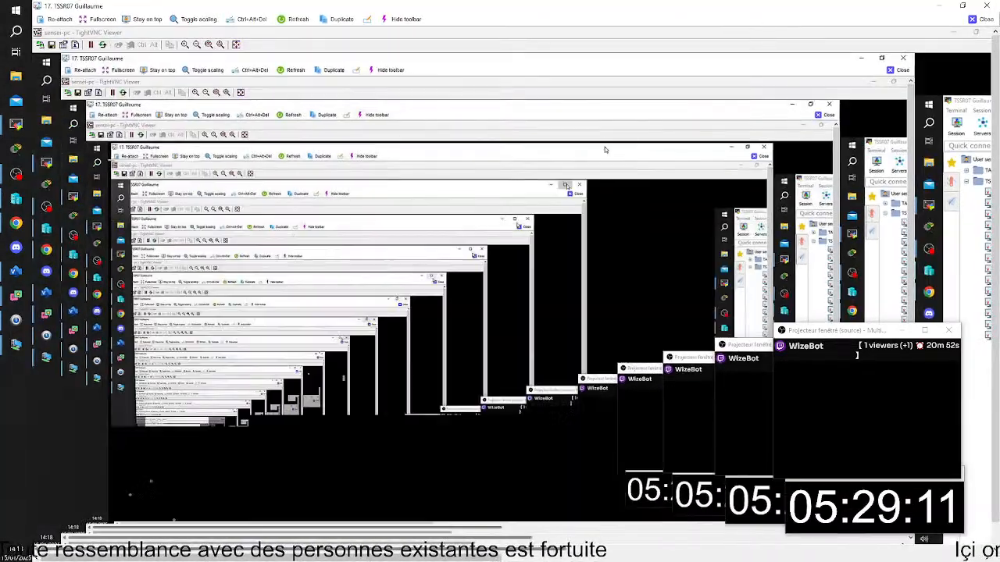
left_click_drag(300, 550, 830, 551)
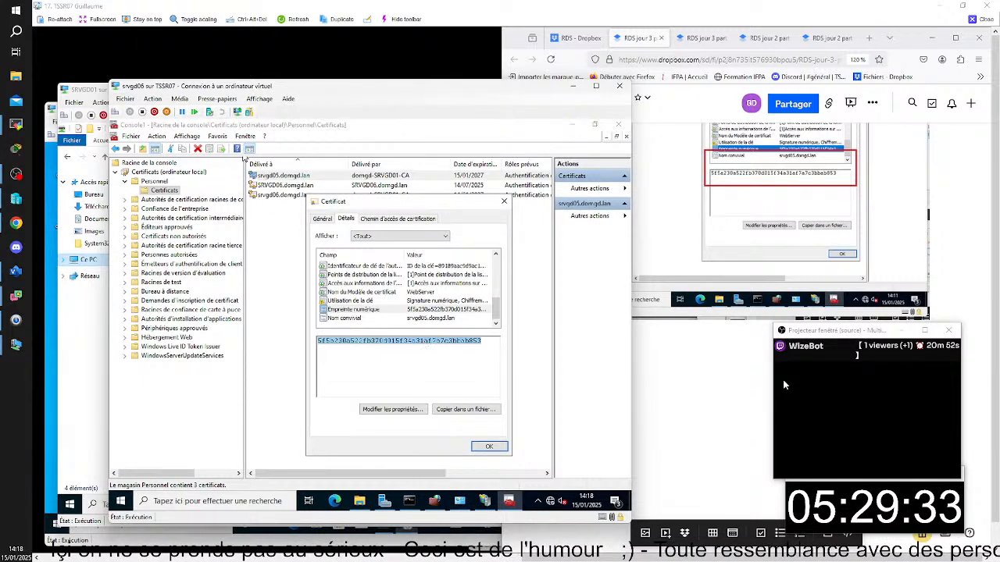
left_click(78, 91)
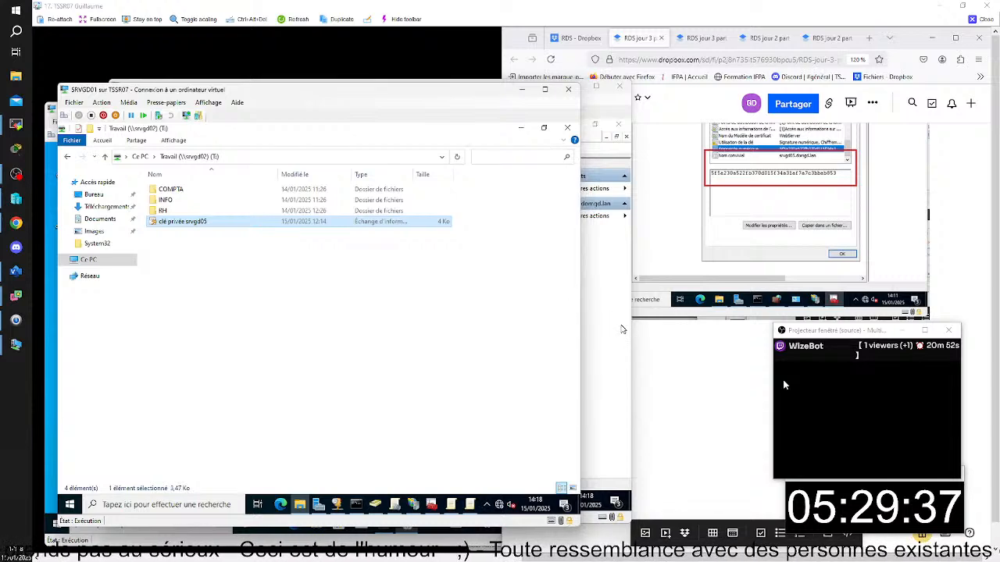
left_click(622, 327)
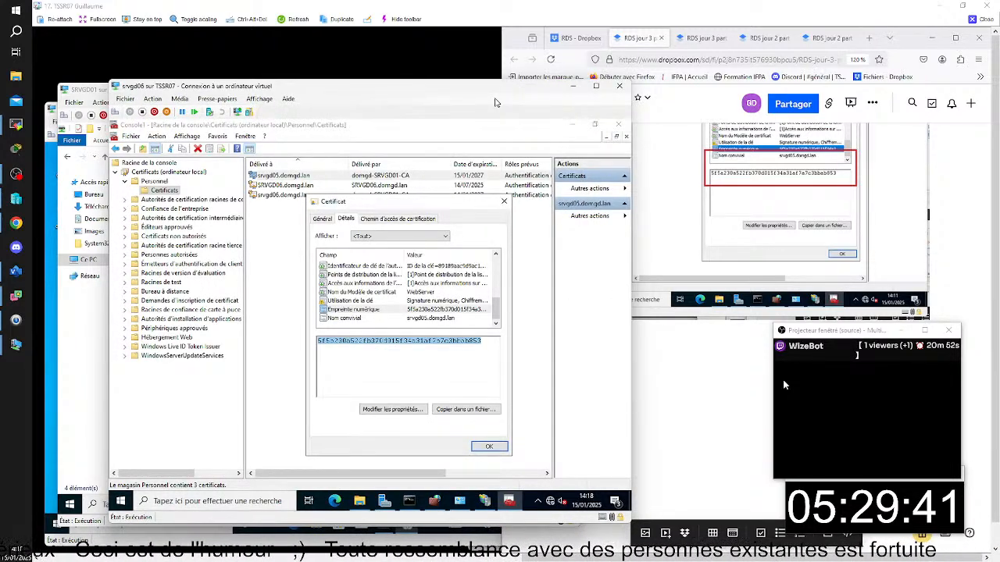
- Paste the copied srvgd05.domgd.lan certificate thumbprint into a new Bloc-notes document on srvgd06
left_click(258, 499)
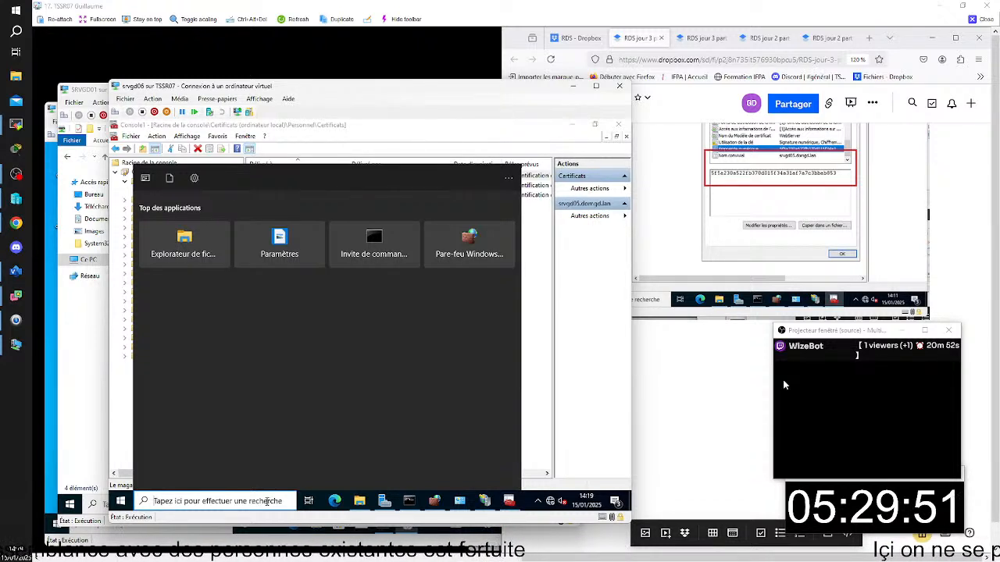
type("bloc")
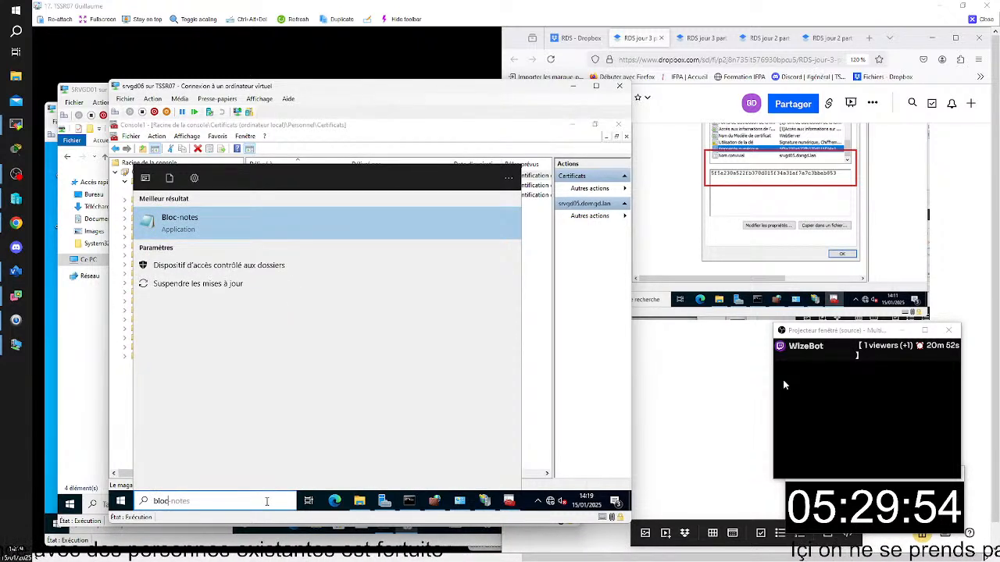
left_click(270, 236)
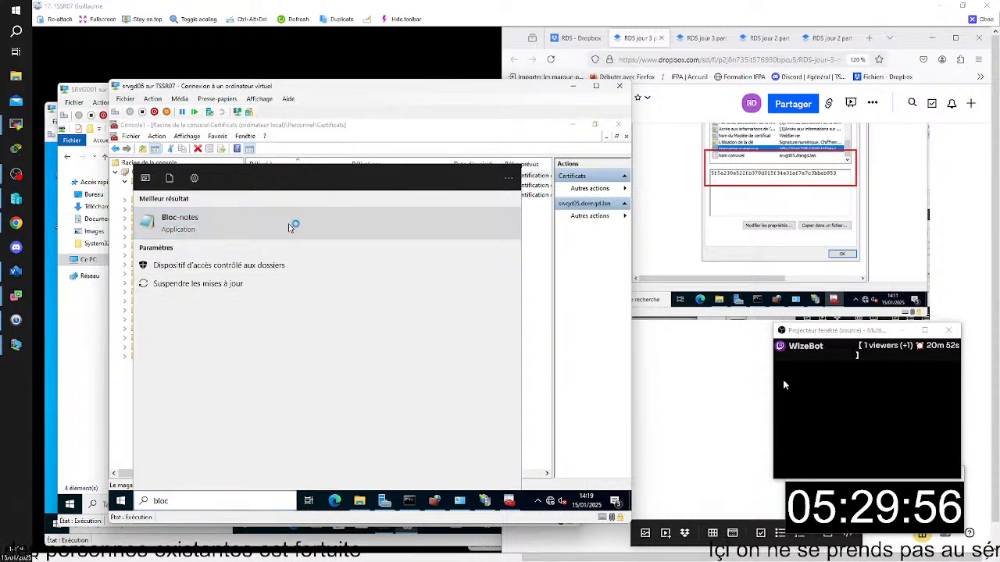
type("5f5a230a522fb370d015f34a31af7a7c3bbab853")
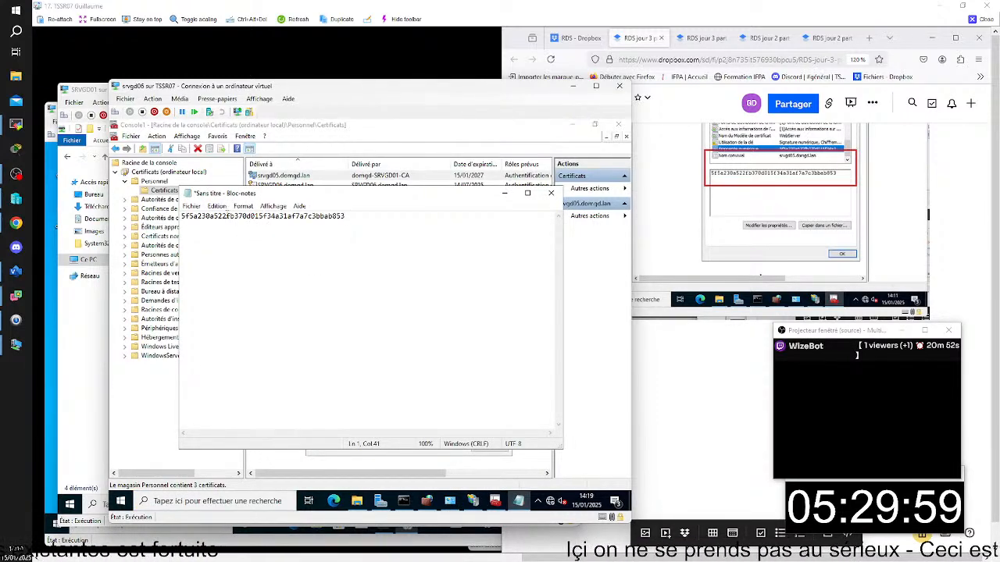
left_click(191, 207)
left_click(264, 268)
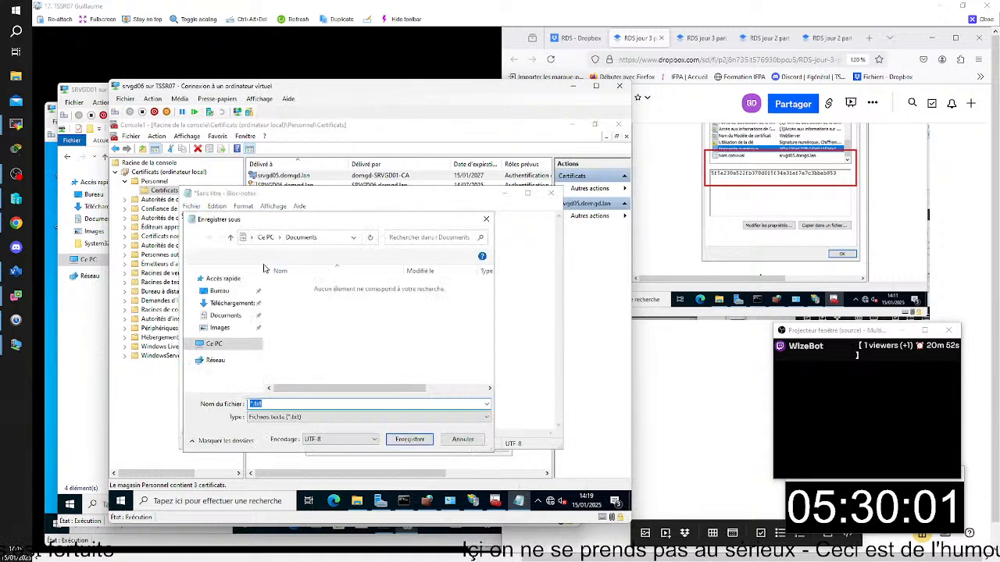
left_click(218, 348)
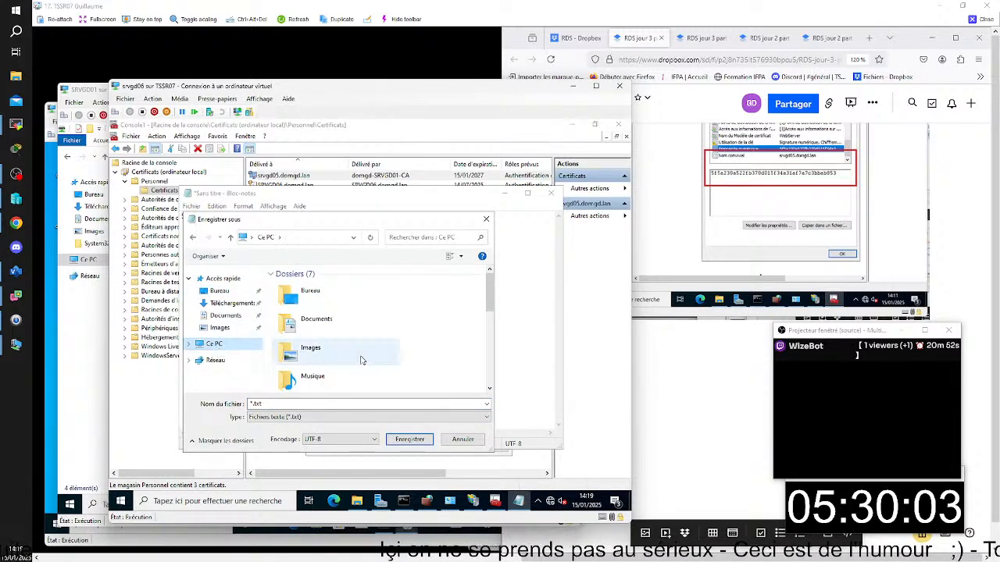
scroll(368, 355, "down", 6)
double_click(361, 380)
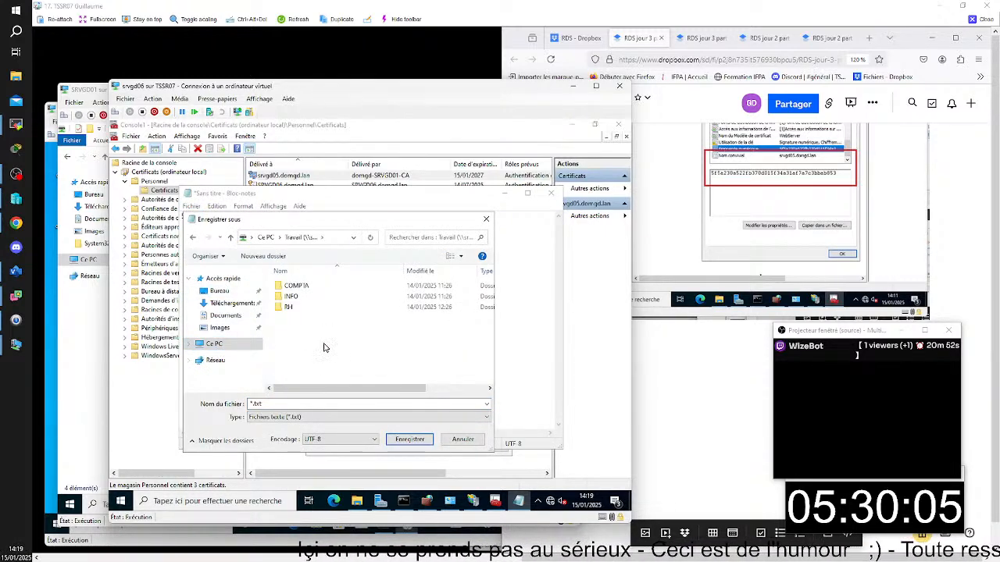
left_click(412, 446)
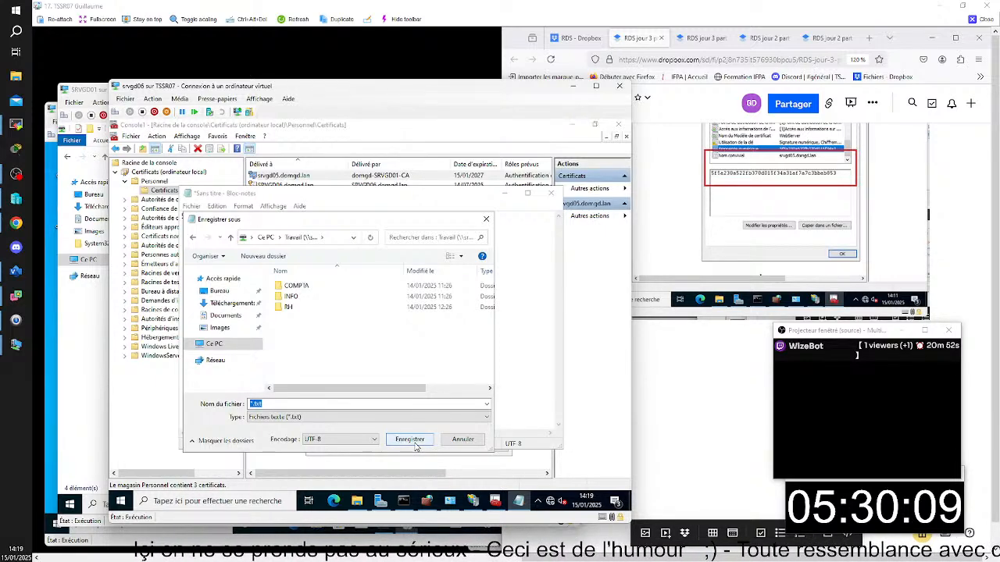
left_click(434, 418)
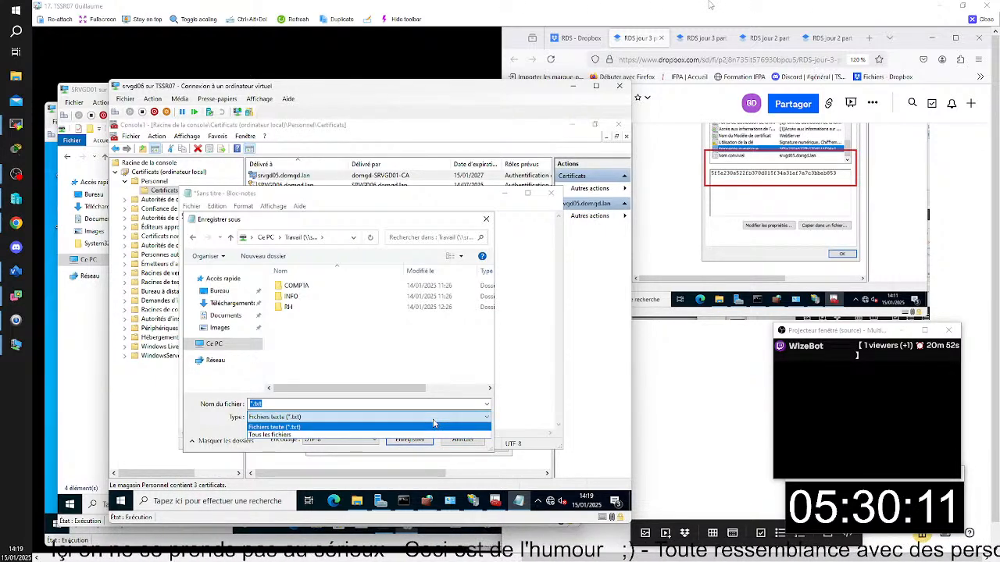
left_click(430, 427)
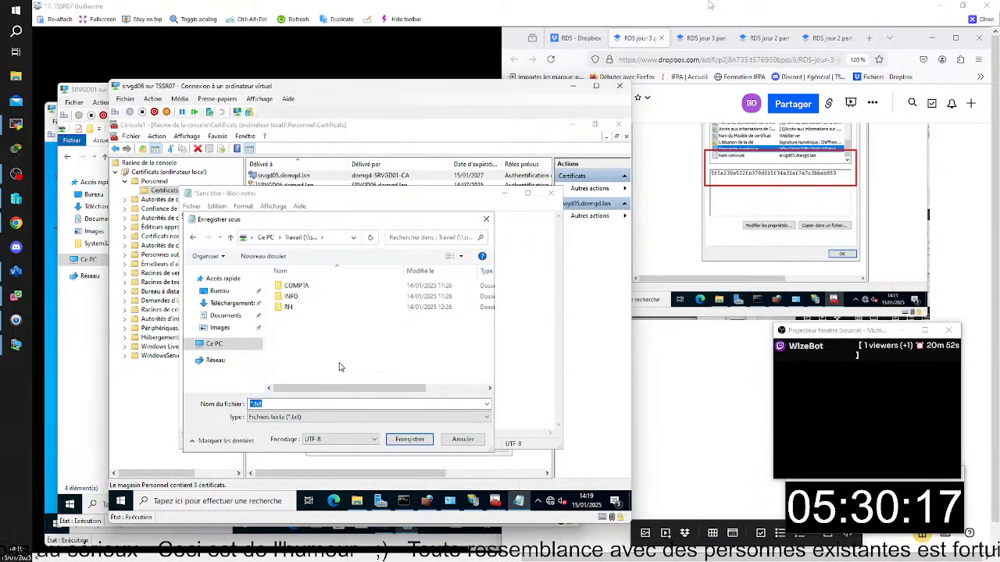
double_click(297, 299)
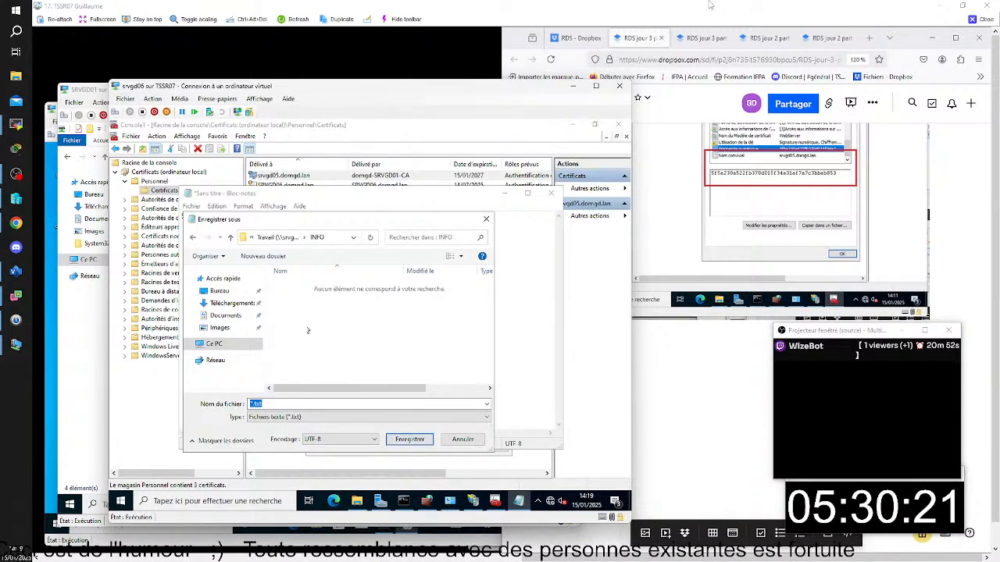
left_click(193, 236)
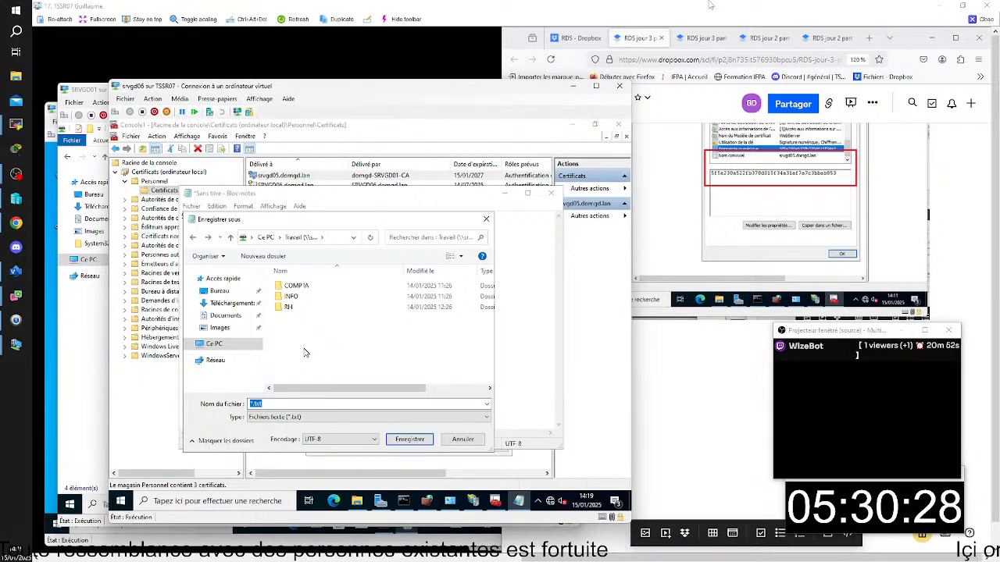
left_click_drag(328, 225, 459, 226)
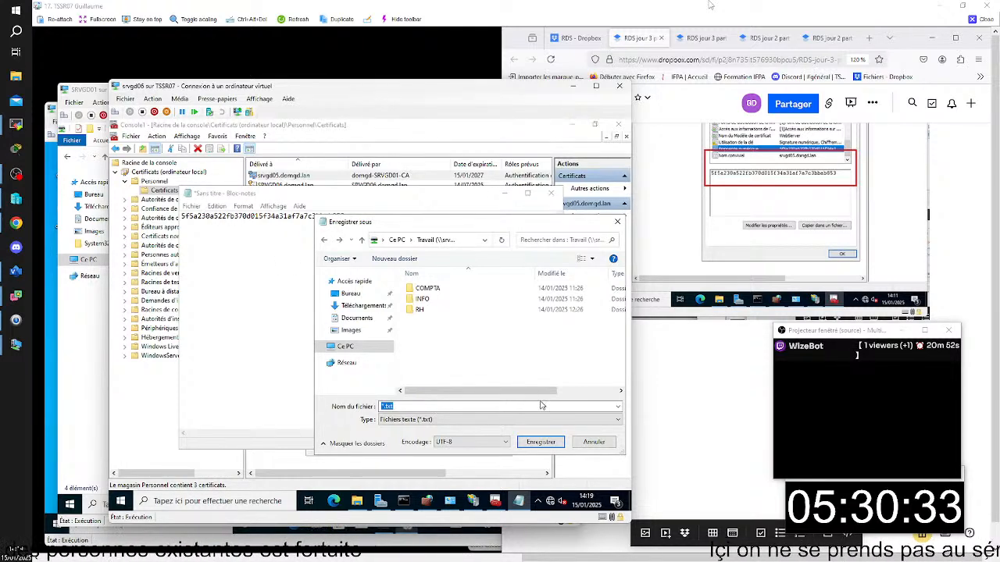
left_click(593, 443)
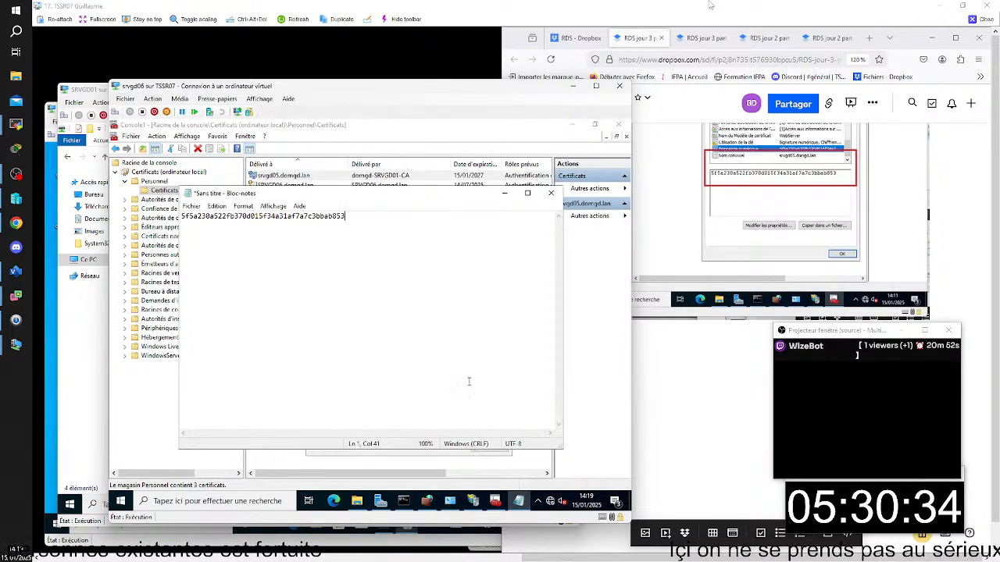
- Start saving the thumbprint document under a new name and browse to the Travail (\\srvgd02) network drive
left_click(191, 207)
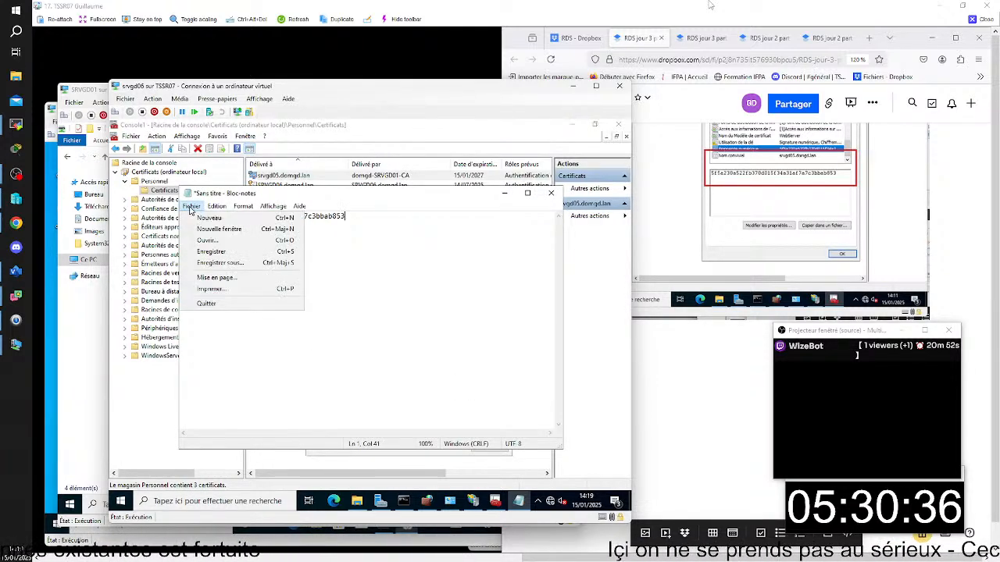
left_click(226, 264)
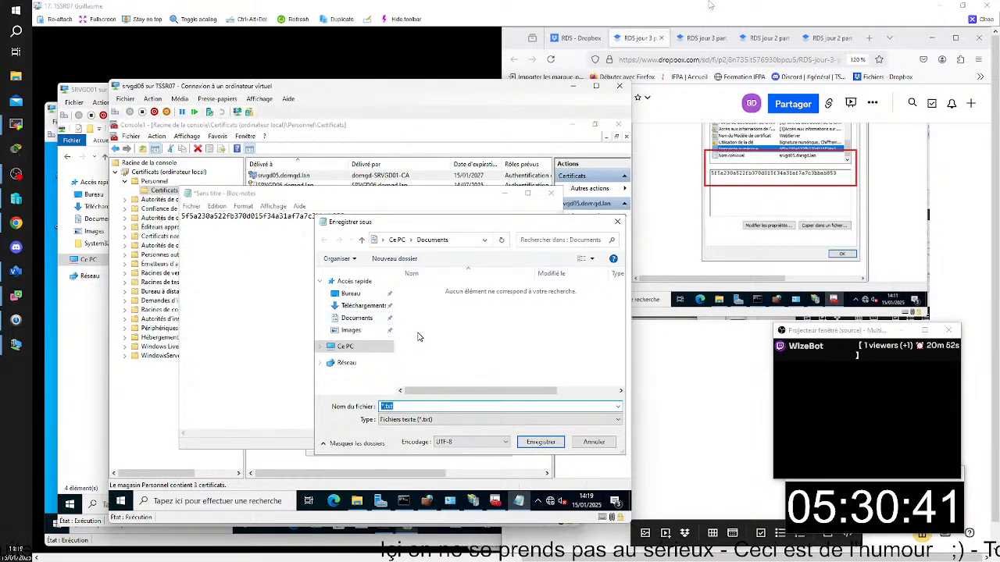
left_click(357, 349)
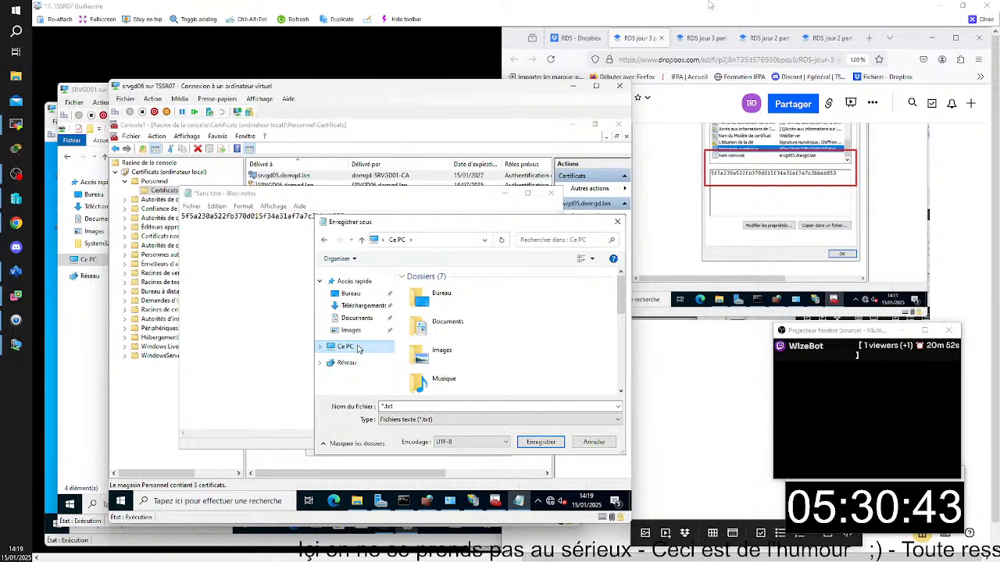
scroll(472, 359, "down", 5)
double_click(473, 377)
double_click(404, 406)
left_click(384, 406)
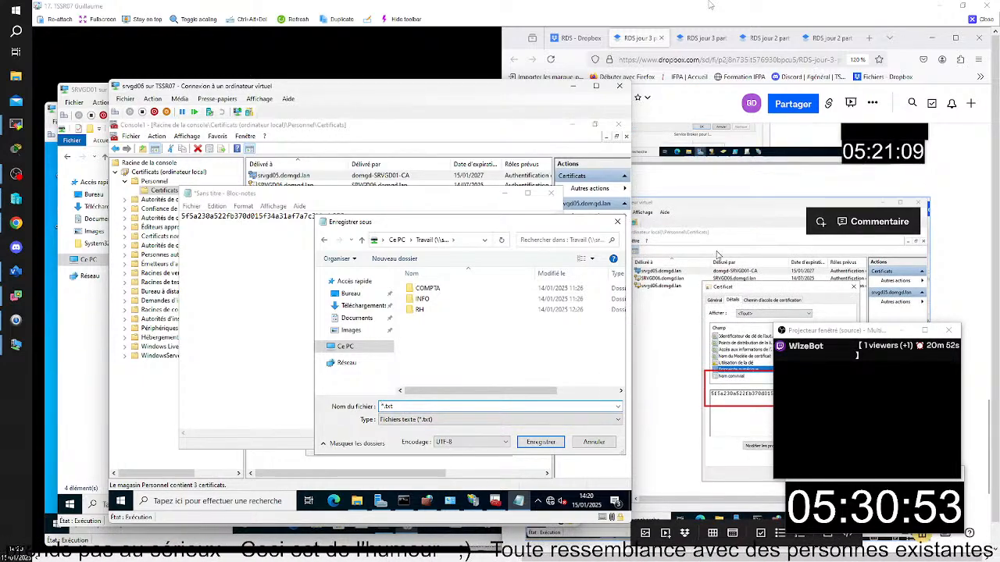
- Check the thumbprint section of the RDS jour 3 part 3/4 notes and save the document as empreinte numérique.txt
left_click(712, 229)
scroll(690, 342, "up", 3)
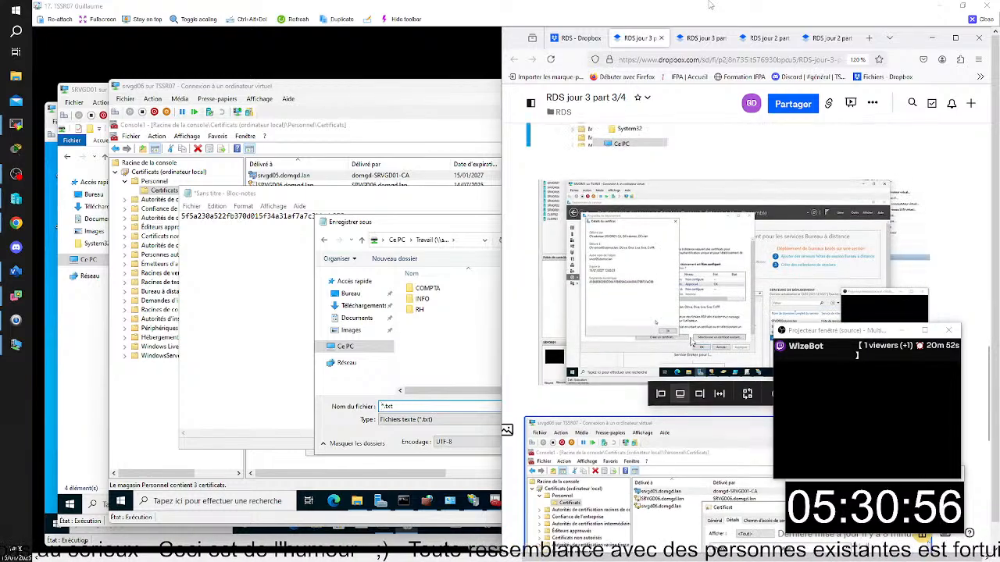
scroll(691, 342, "up", 5)
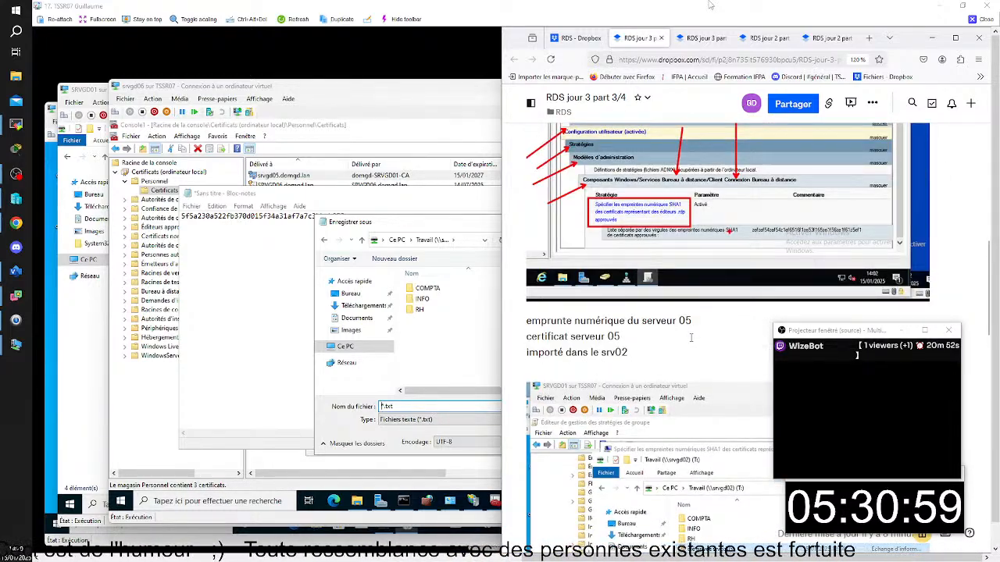
left_click(453, 231)
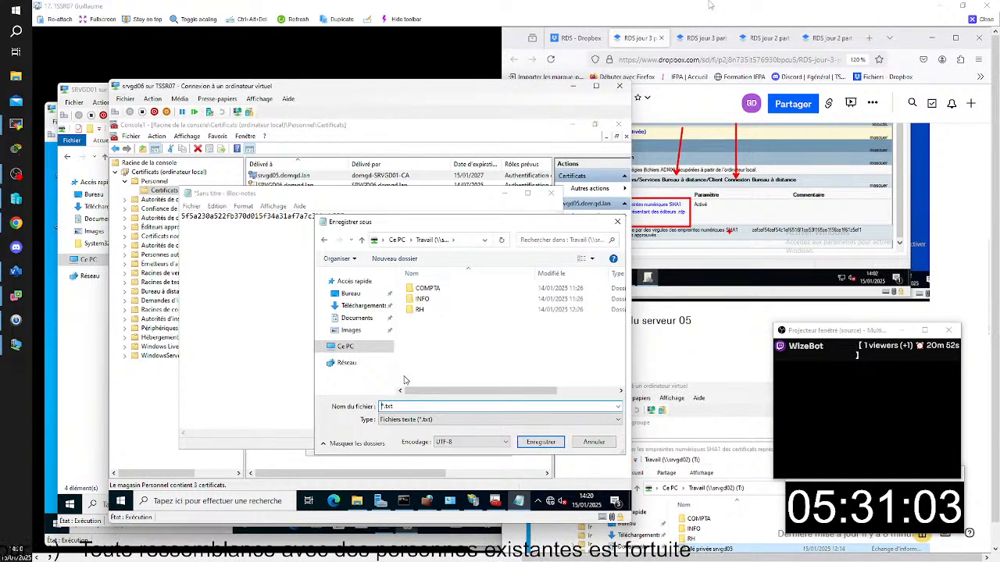
type("empreinte numé")
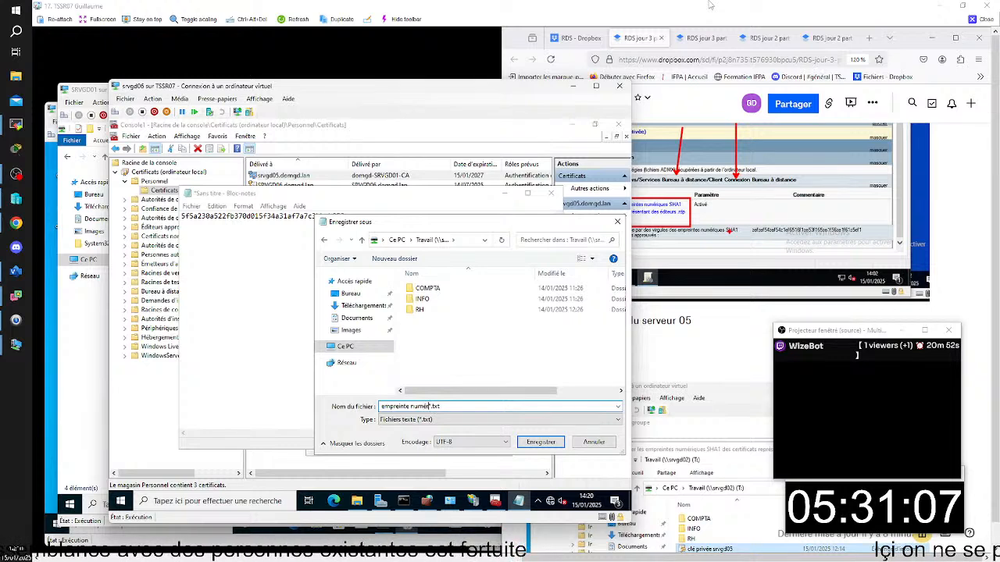
type("rique")
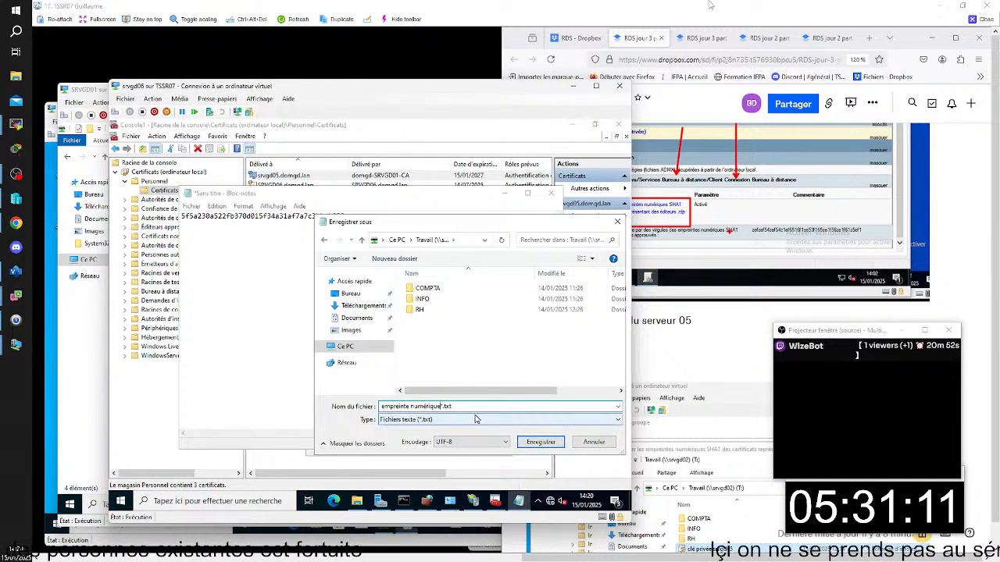
key("Delete")
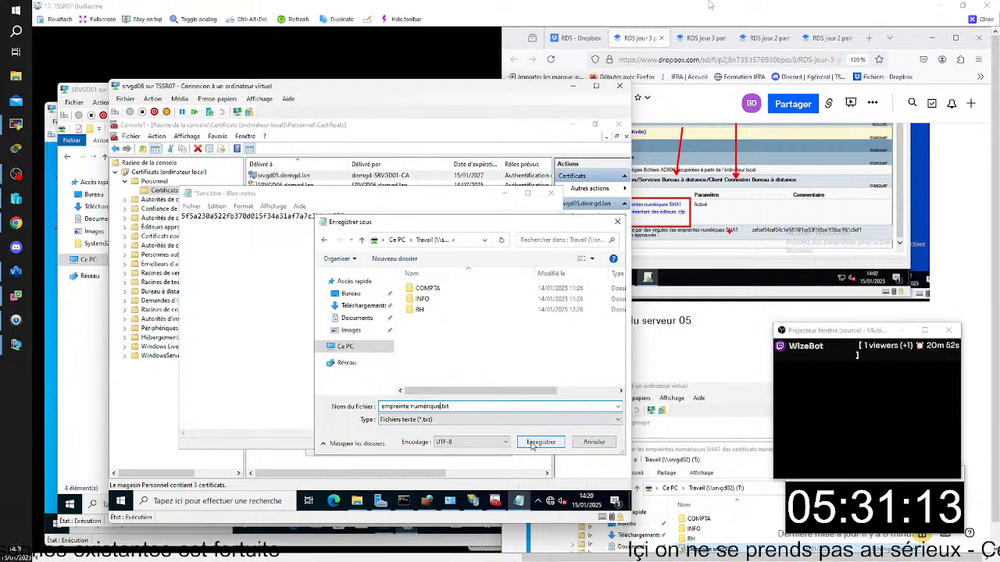
key("Return")
- Close Bloc-notes and the certificate details, and locate the empreinte numérique file on the Travail (T:) drive
left_click(551, 193)
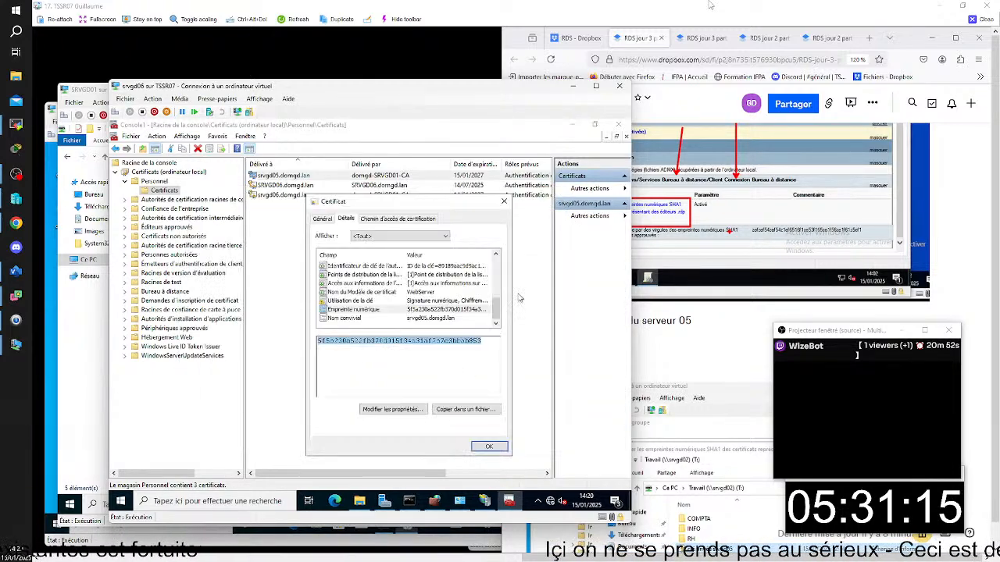
left_click(489, 447)
left_click(360, 500)
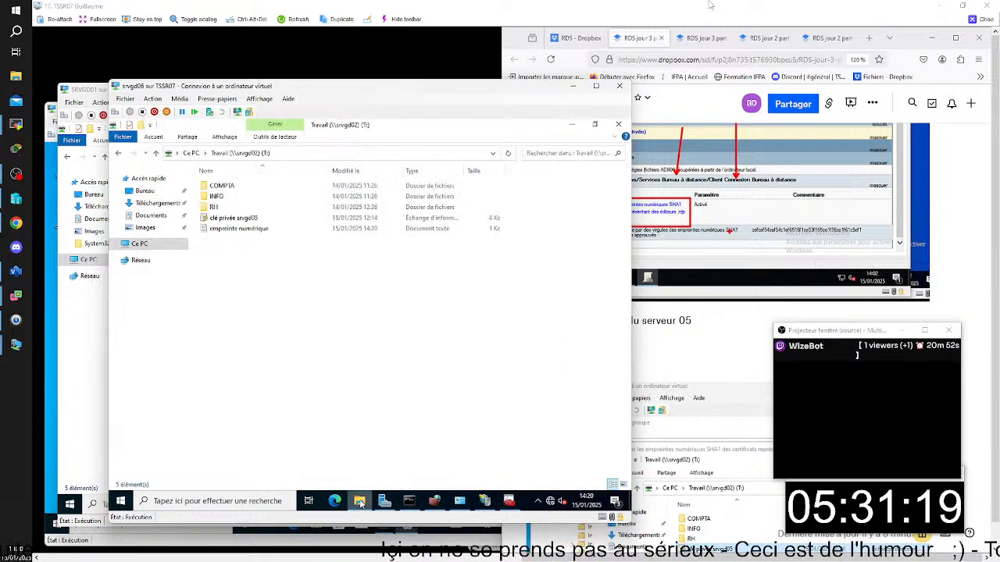
left_click(265, 234)
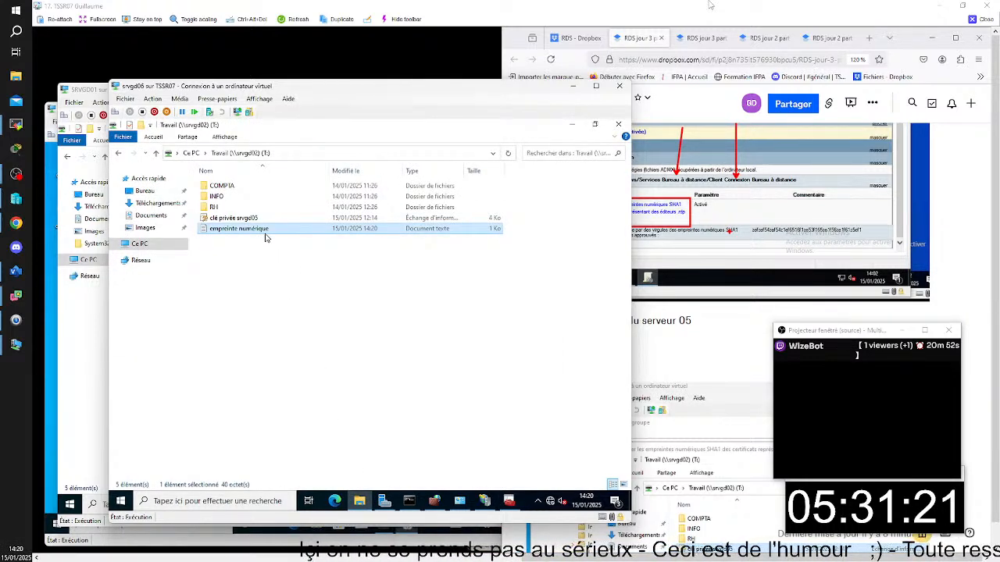
- Open the empreinte numérique file from the Travail drive on SRVGD01 and select the whole thumbprint for copying
left_click(85, 91)
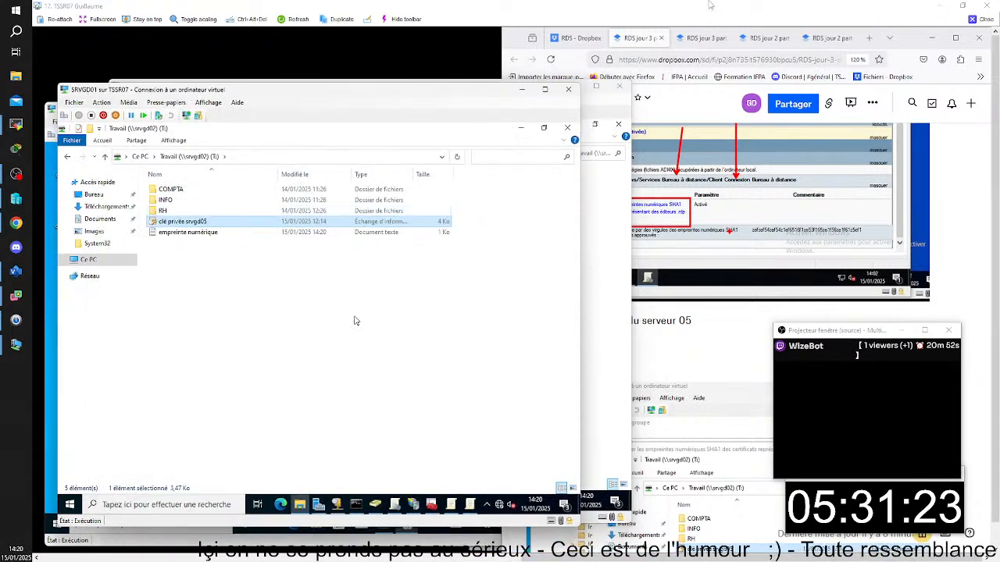
double_click(211, 233)
left_click_drag(283, 207, 117, 207)
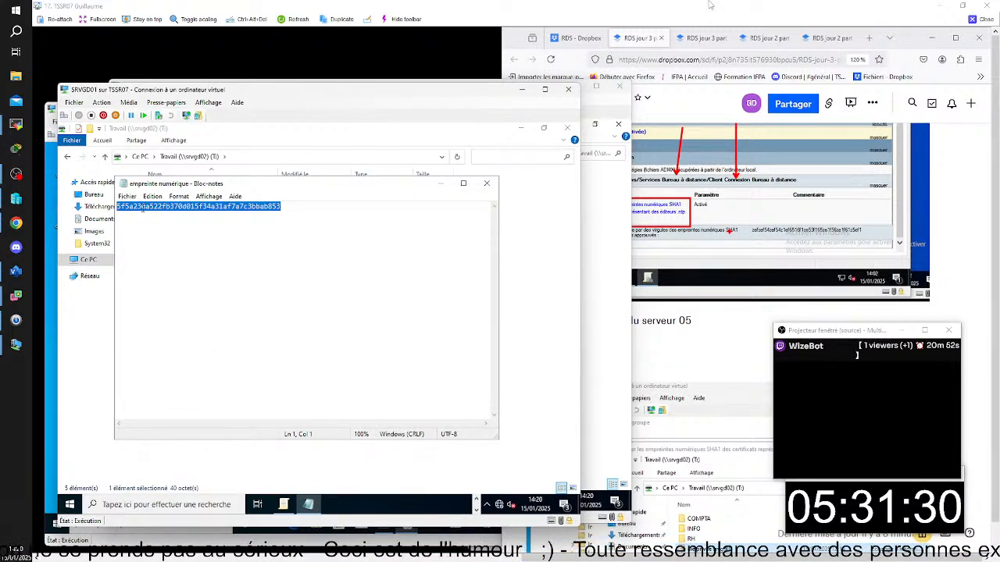
- Paste the thumbprint into the approved SHA1 certificate thumbprints list of the enabled .rdp publishers policy
left_click(515, 141)
left_click(520, 128)
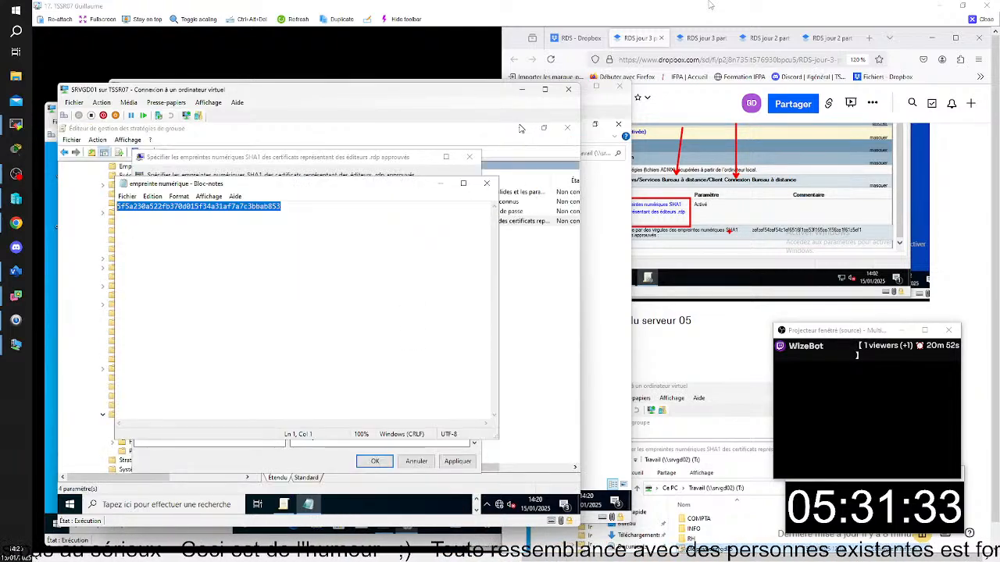
left_click(440, 183)
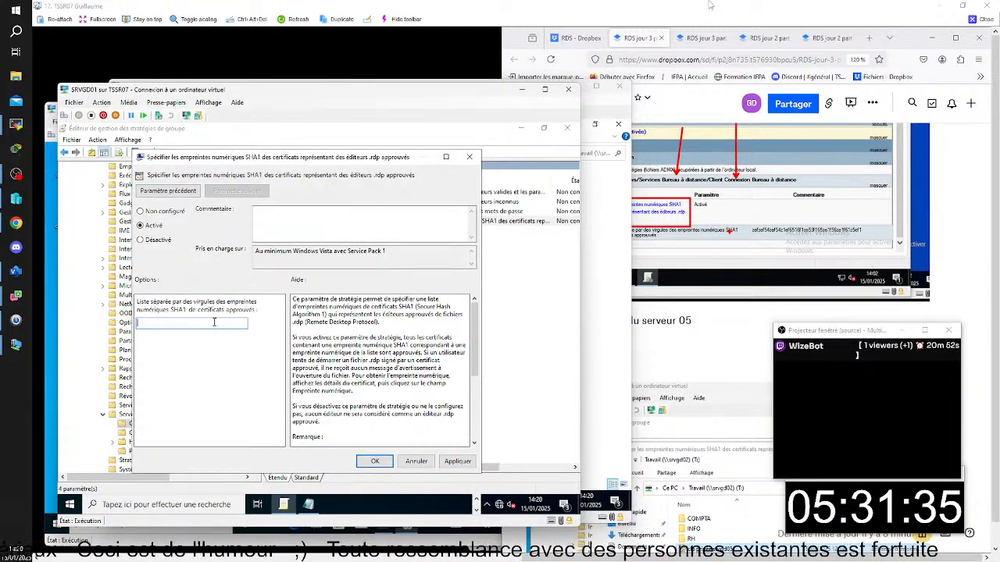
key("ctrl+v")
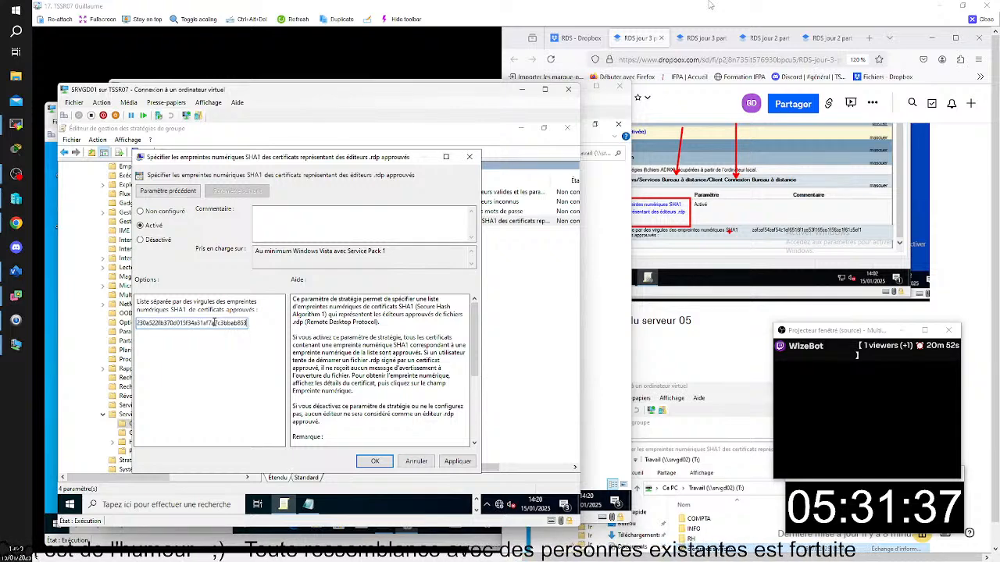
- Capture a screenshot of the SRVGD01 window showing the SHA1 thumbprint policy settings
left_click(275, 69)
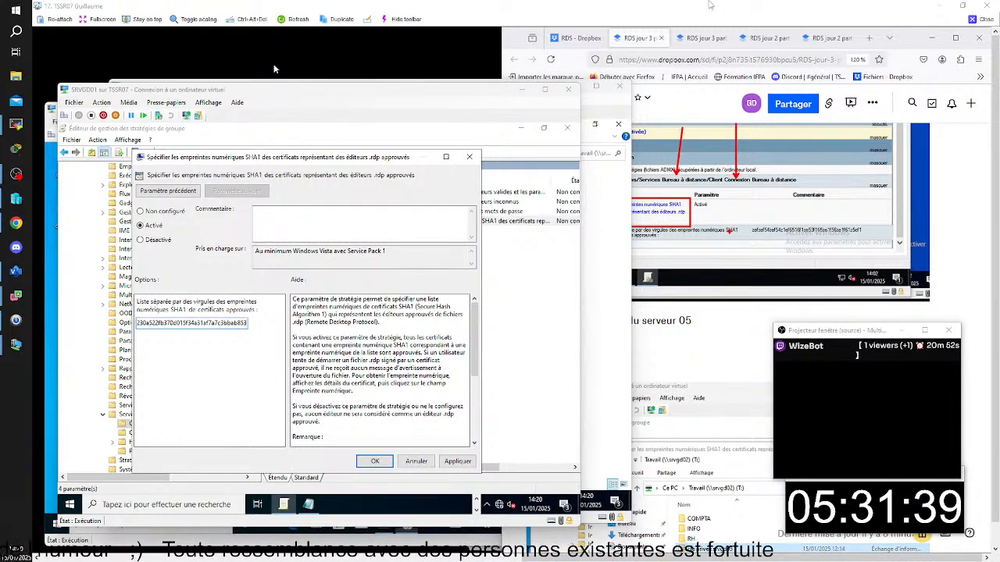
key("super+shift+s")
left_click_drag(58, 80, 585, 531)
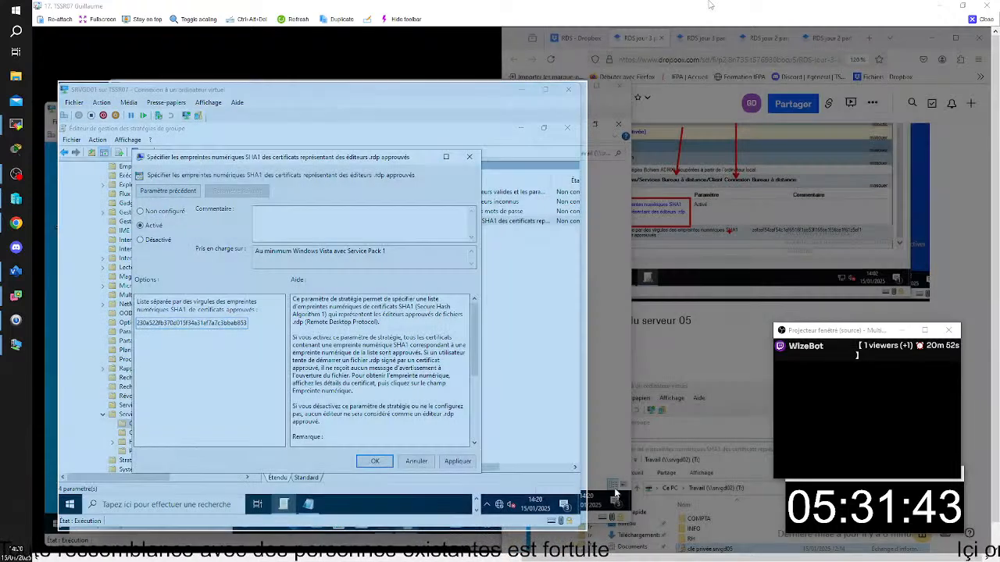
- Add the line "Via bloc note partagé pour transmettre empreinte numérique" below the certificate screenshot in the RDS jour 3 part 3/4 document
scroll(688, 399, "down", 10)
left_click(695, 389)
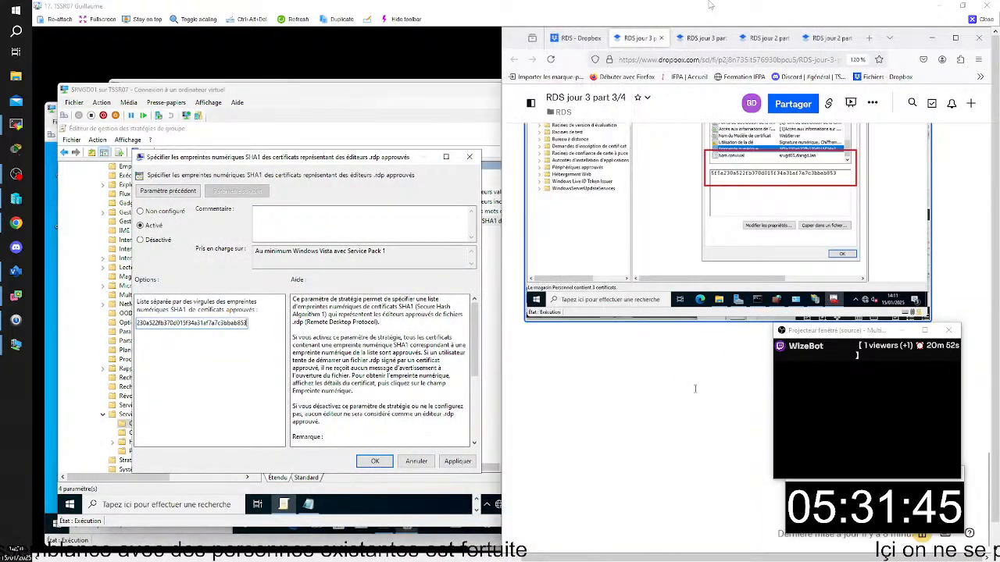
key("Return")
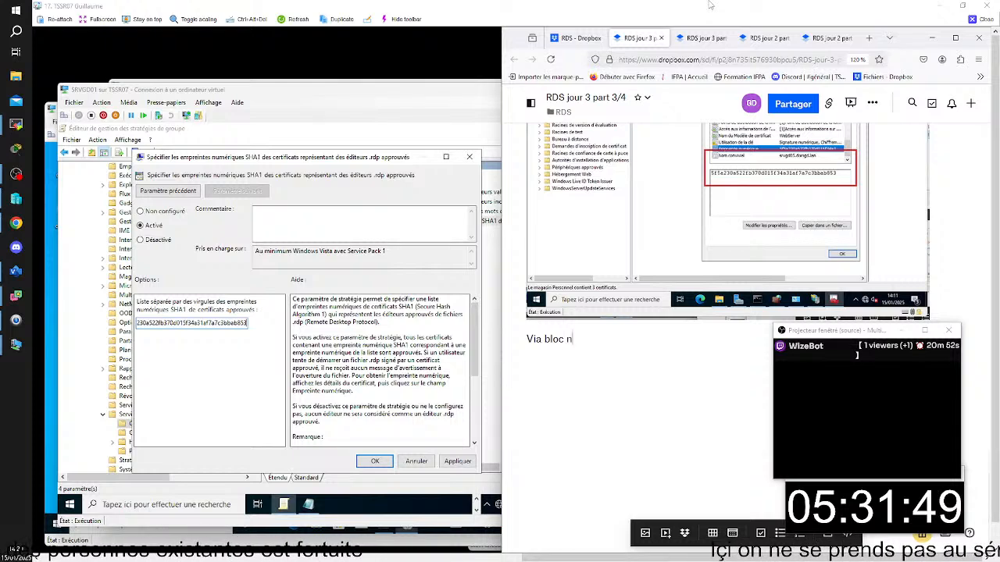
type("Via bloc note patagé pour")
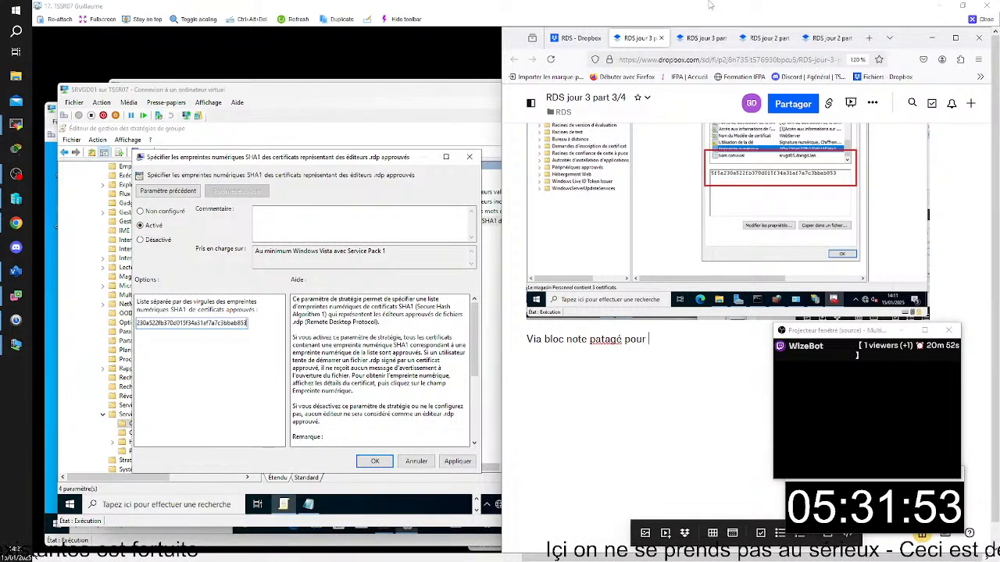
key("BackSpace")
key("BackSpace")
key("BackSpace")
key("BackSpace")
key("BackSpace")
key("BackSpace")
key("BackSpace")
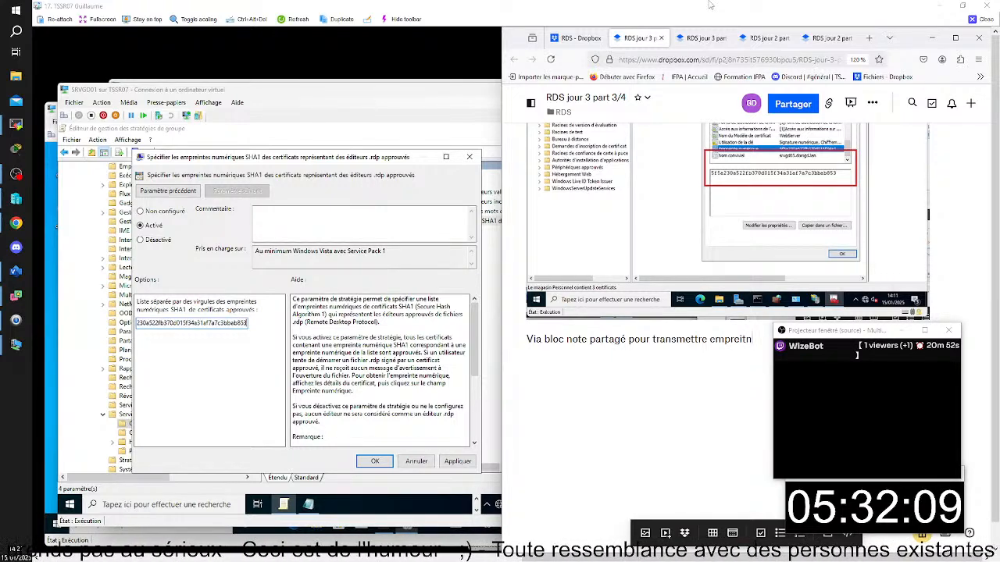
type("te nu")
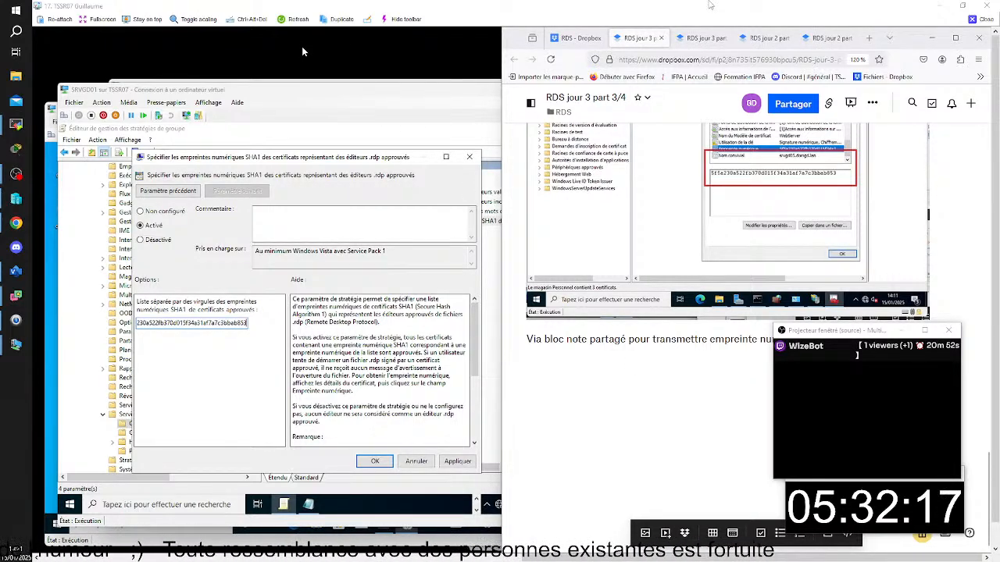
- Capture the SRVGD01 window with the SHA1 thumbprint policy settings and paste it below the new line in the document
key("super+shift+s")
left_click_drag(60, 83, 499, 500)
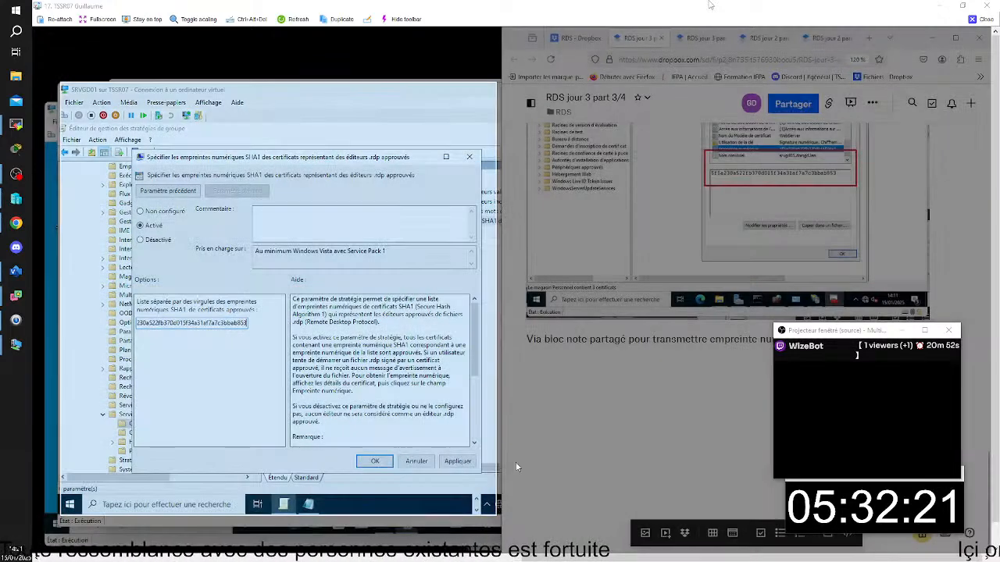
key("ctrl+v")
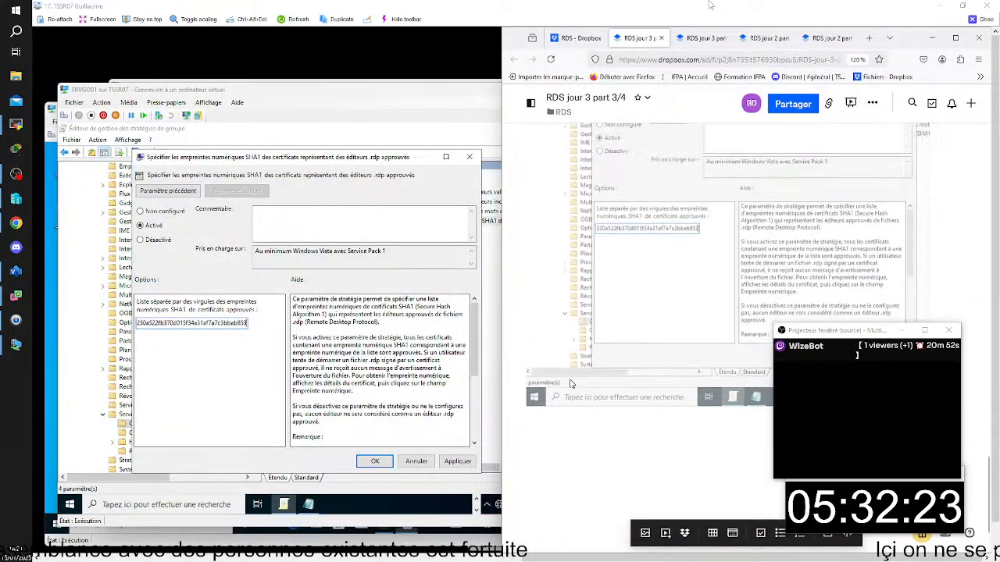
- Confirm the SHA1 thumbprint policy settings on SRVGD01 and minimise the group policy editor
left_click(381, 288)
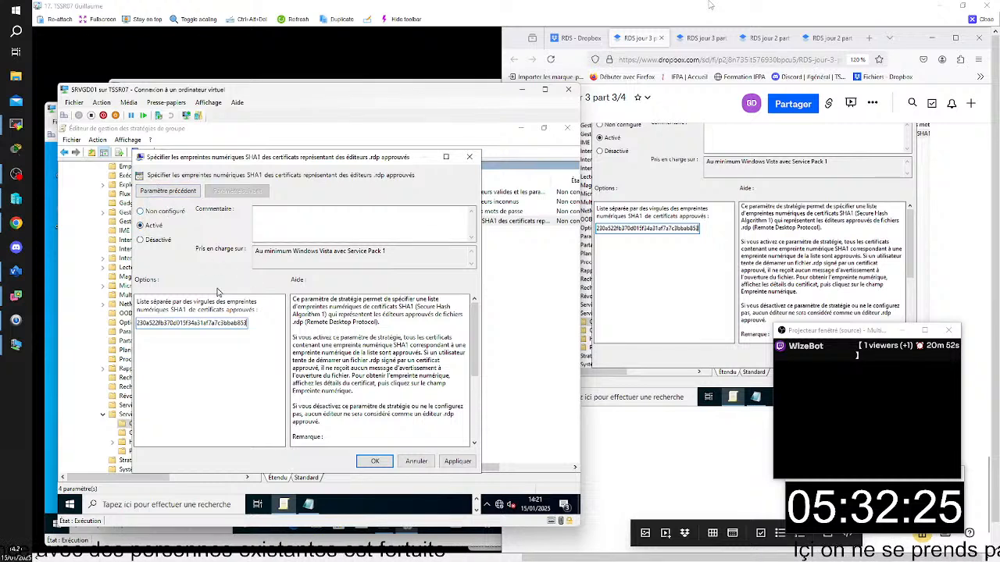
left_click(373, 462)
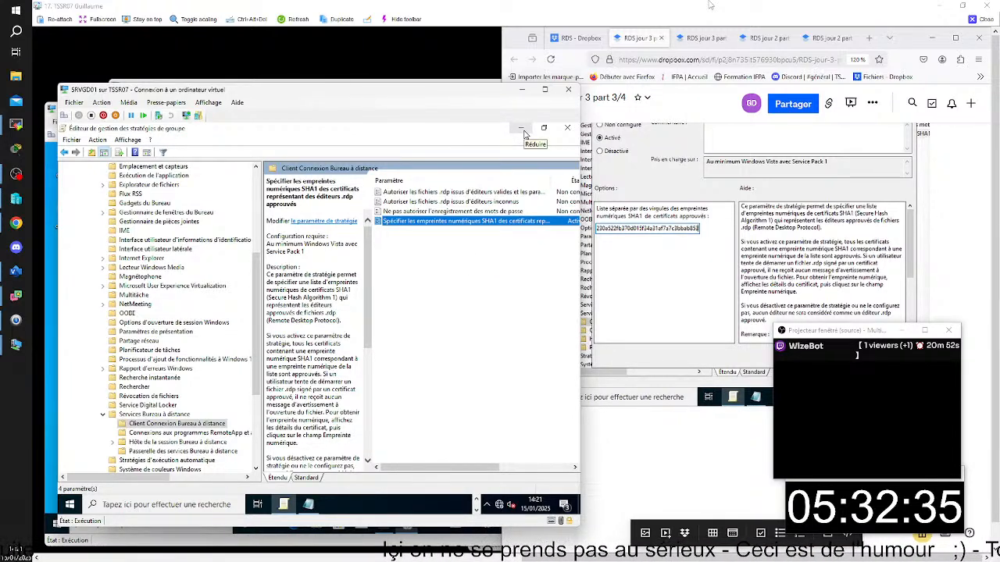
left_click(524, 131)
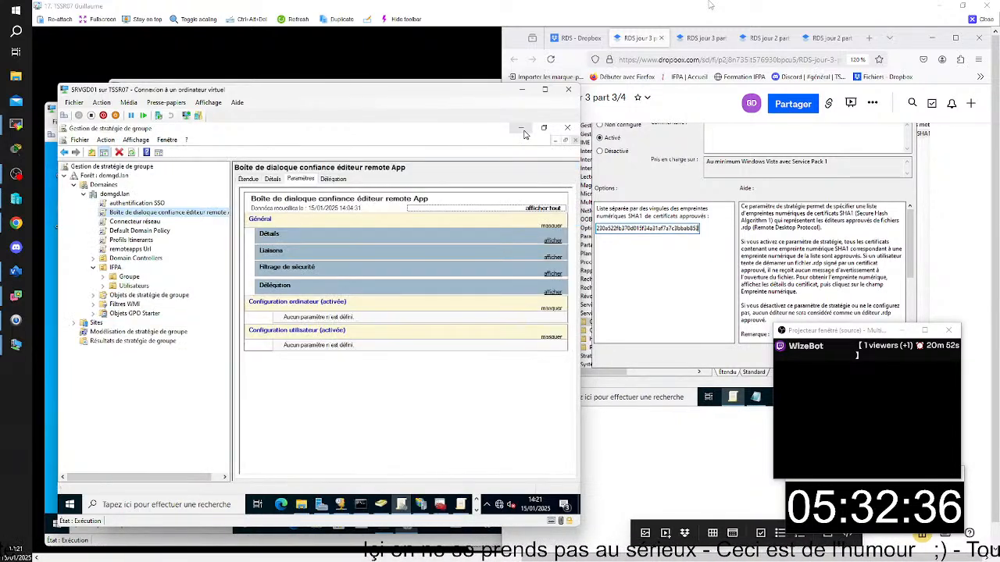
- Run gpupdate in the command prompt on SRVGD01 and minimise the prompt
left_click(359, 504)
type("gpupdate")
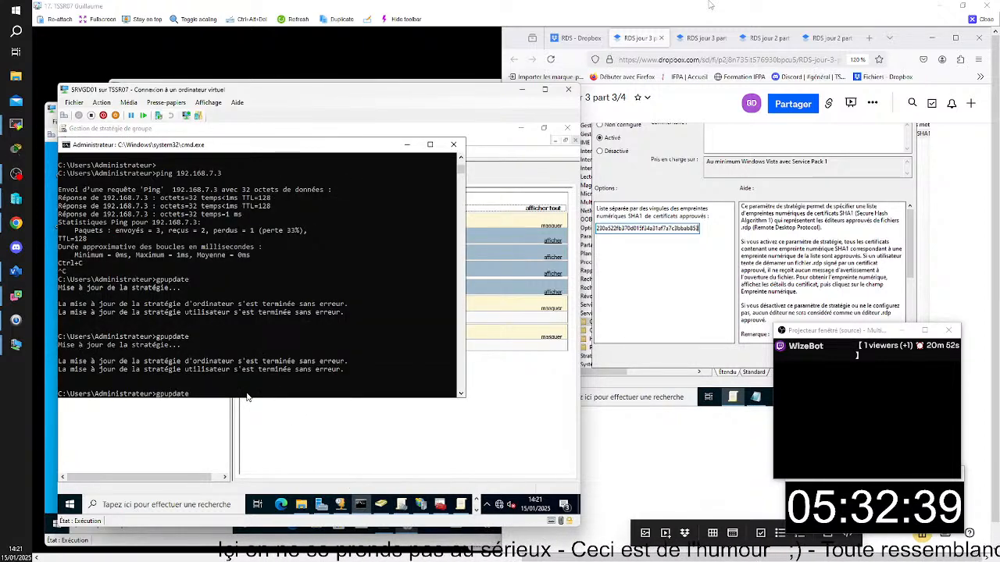
key("Return")
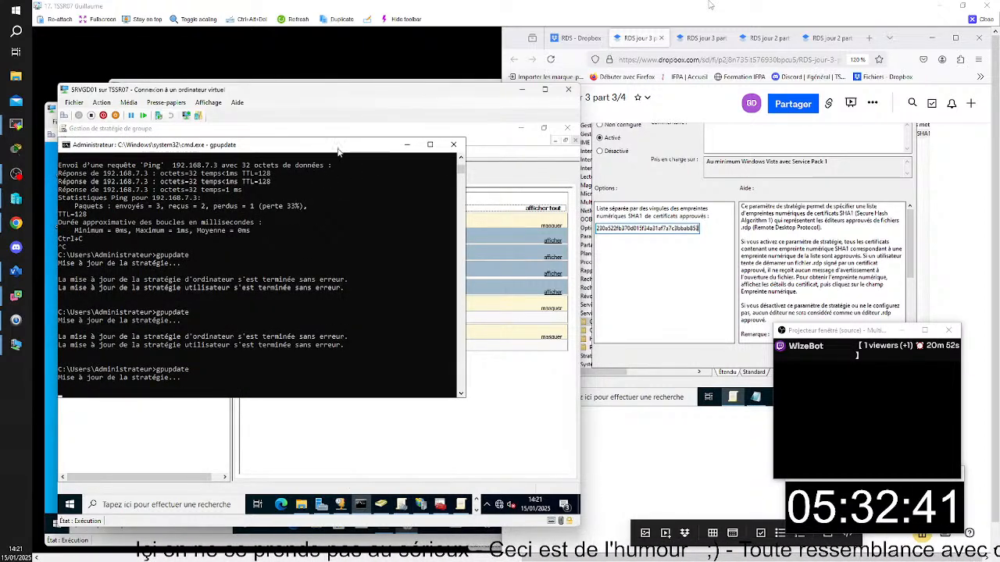
left_click(407, 147)
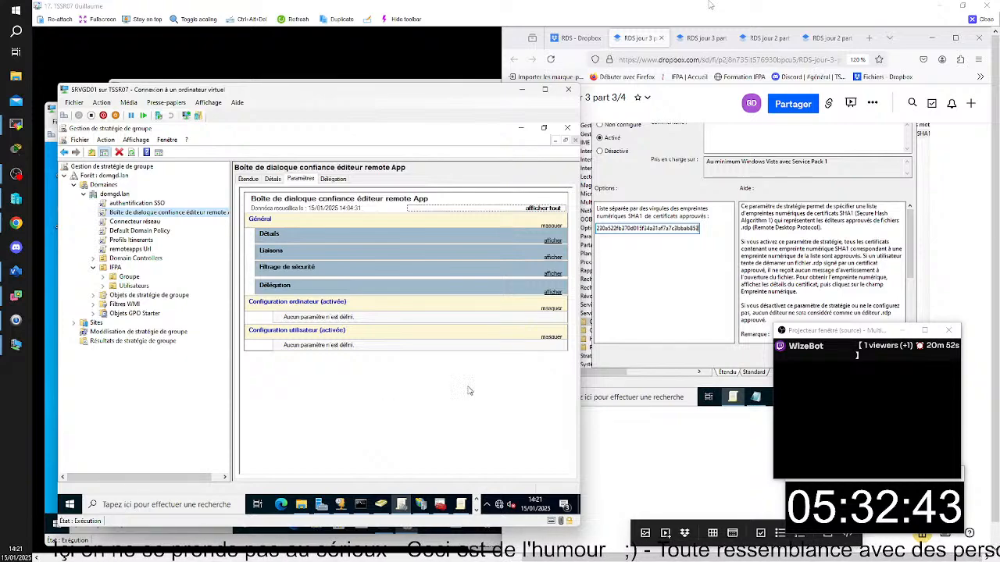
- Switch to the CLIGD01 virtual machine, cancel the RemoteApp publisher trust prompt, and run gpupdate in its command prompt
mouse_move(677, 533)
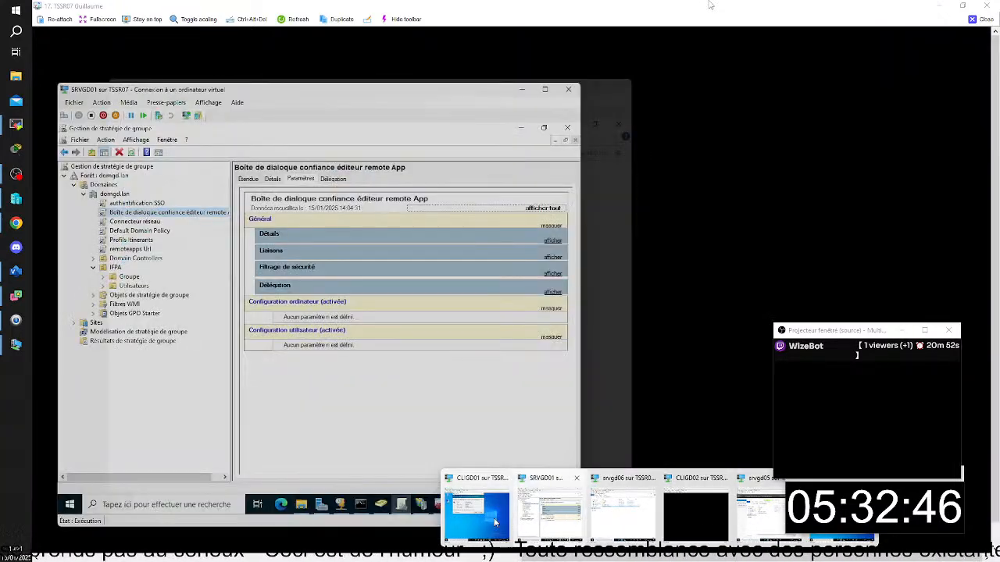
left_click(477, 514)
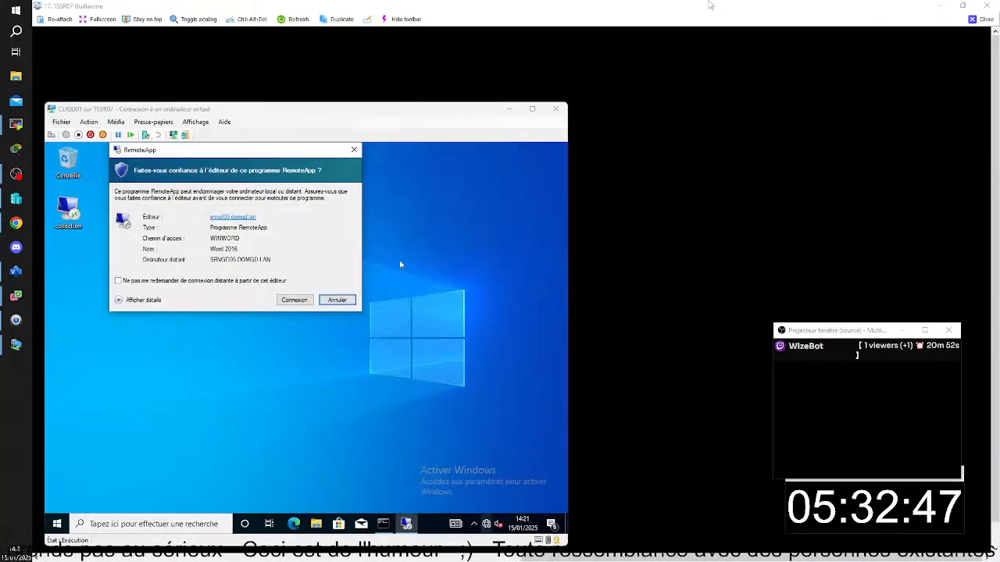
left_click_drag(330, 119, 633, 113)
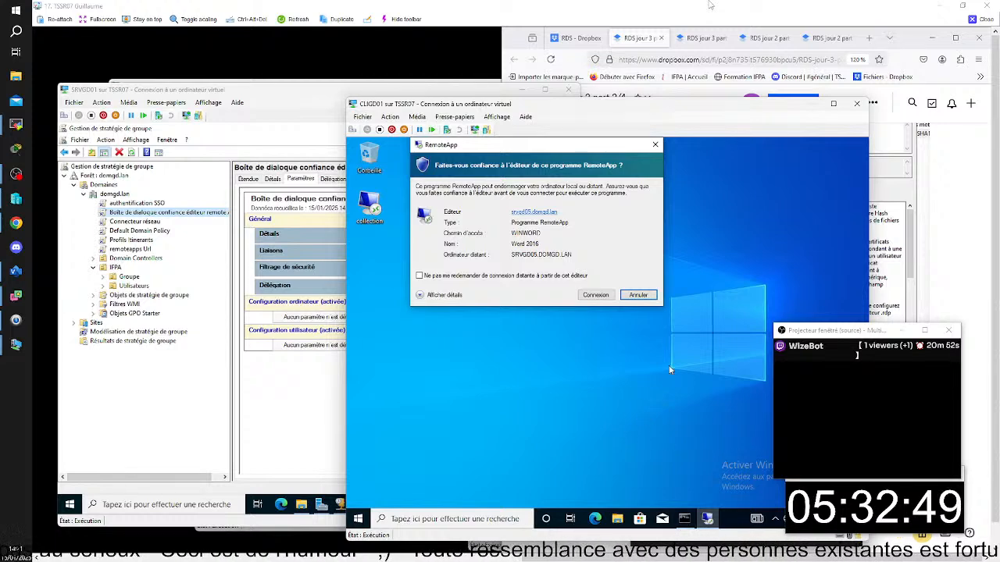
left_click(639, 295)
left_click(684, 519)
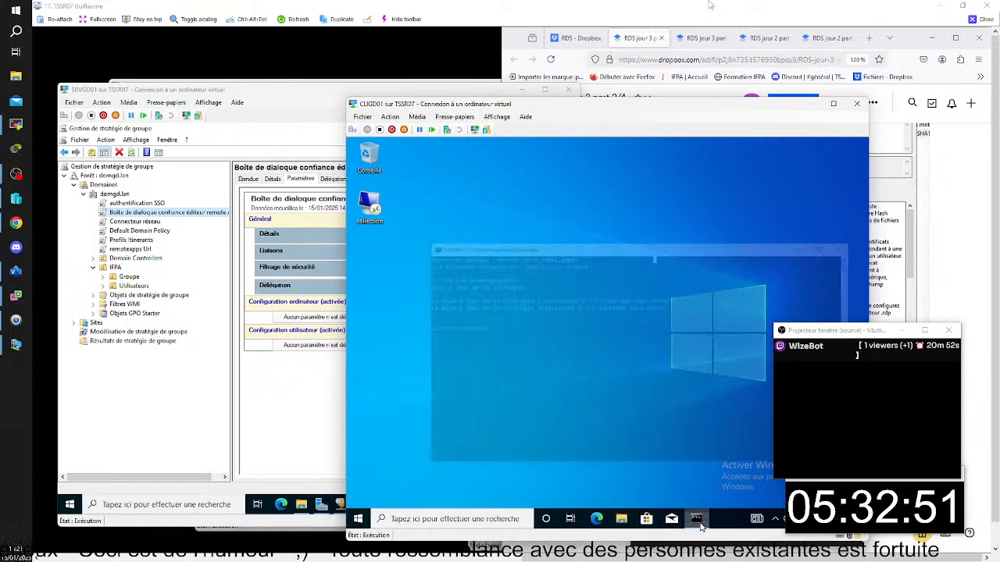
type("gpupdate")
key("Return")
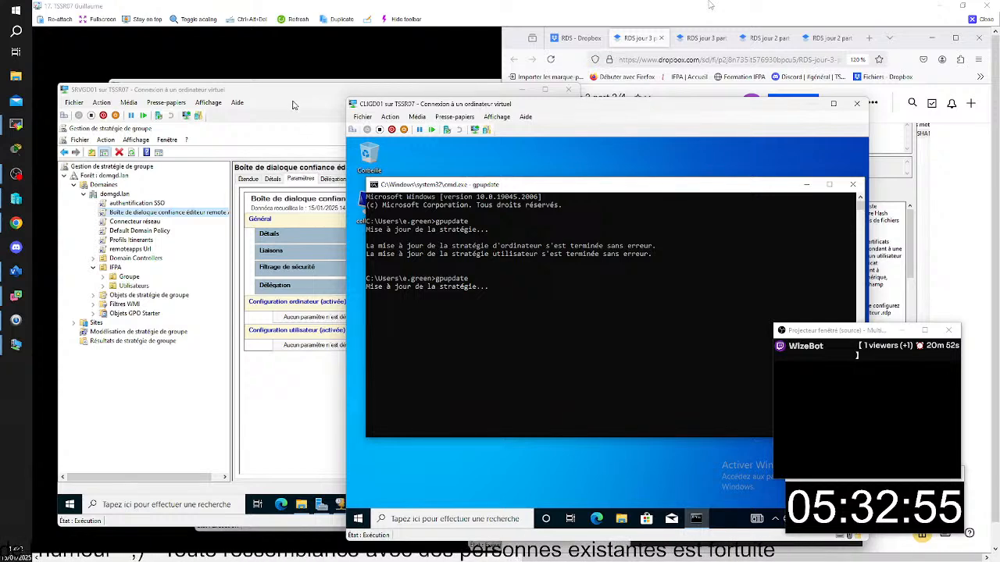
- Examine the general sections of the settings report for the Boîte de dialogue confiance éditeur remote App policy on SRVGD01
left_click(198, 220)
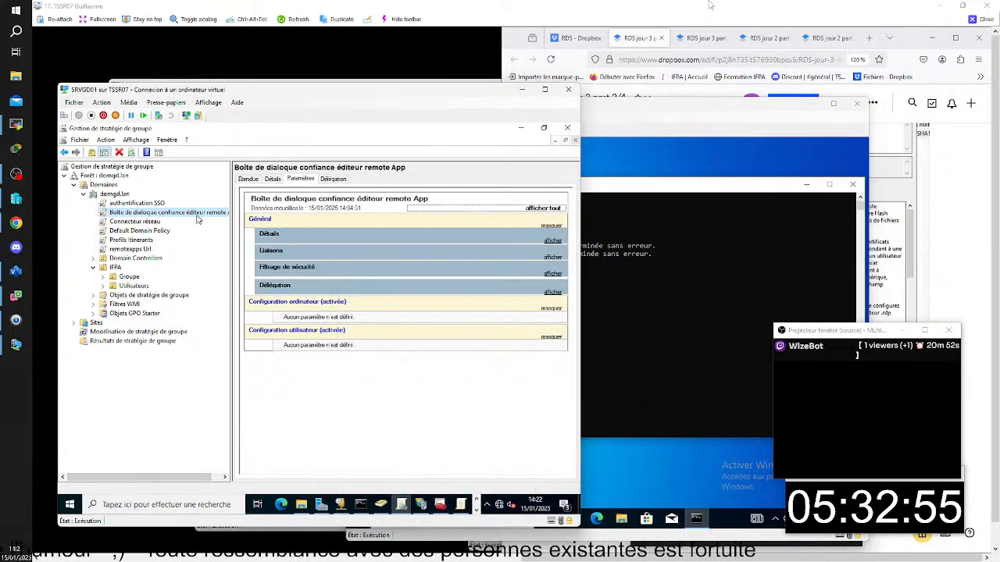
left_click(137, 214)
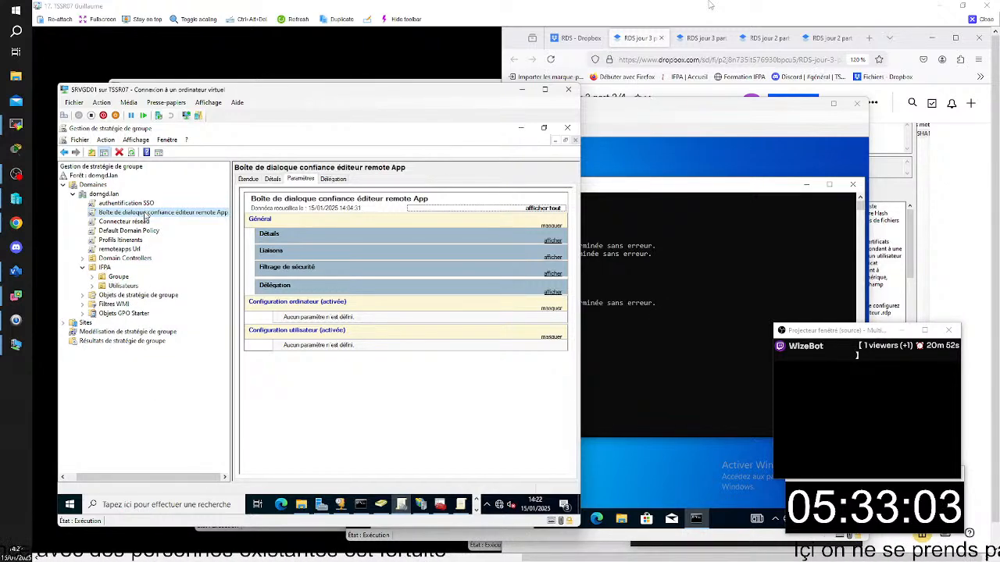
left_click(145, 214)
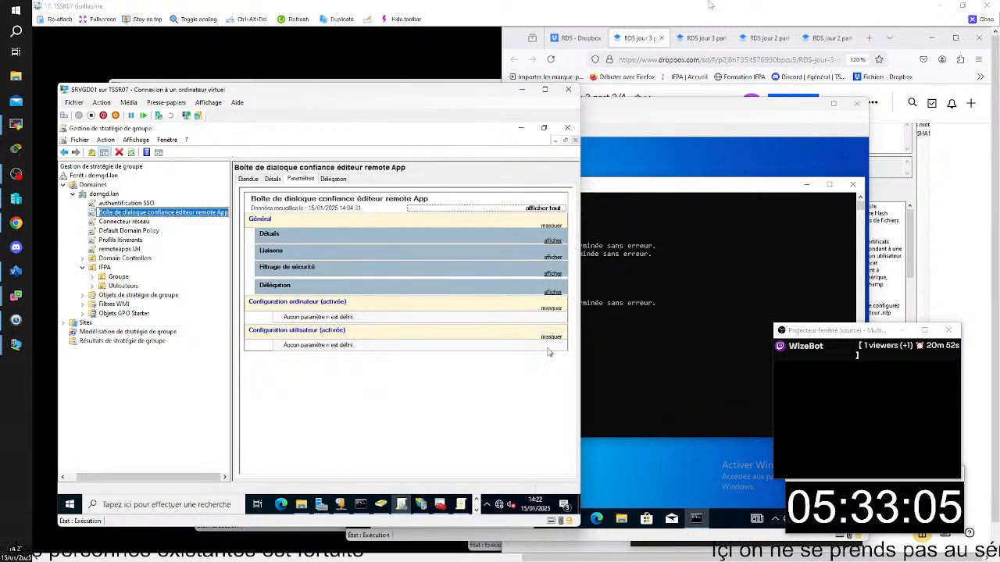
left_click(550, 293)
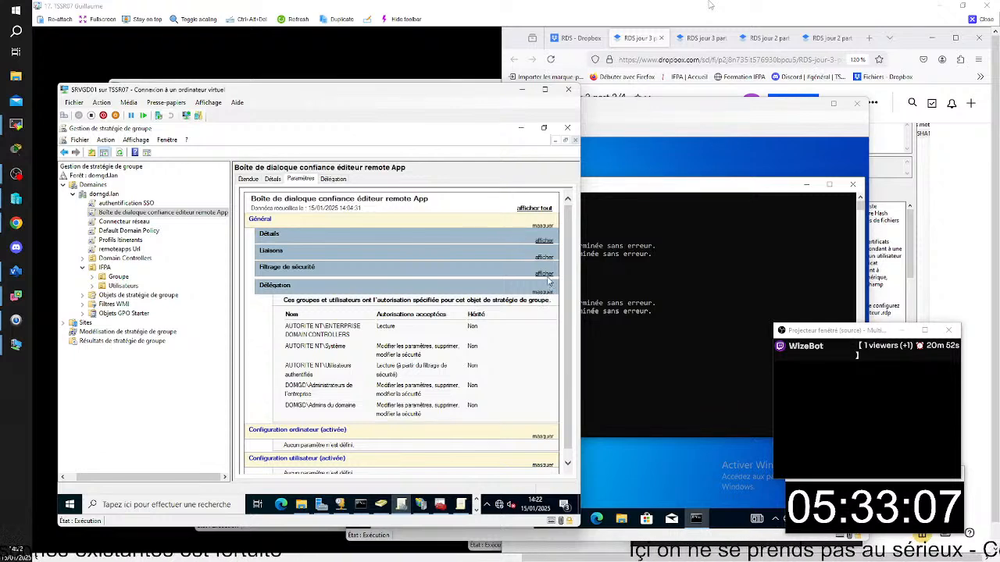
left_click(544, 275)
left_click(545, 275)
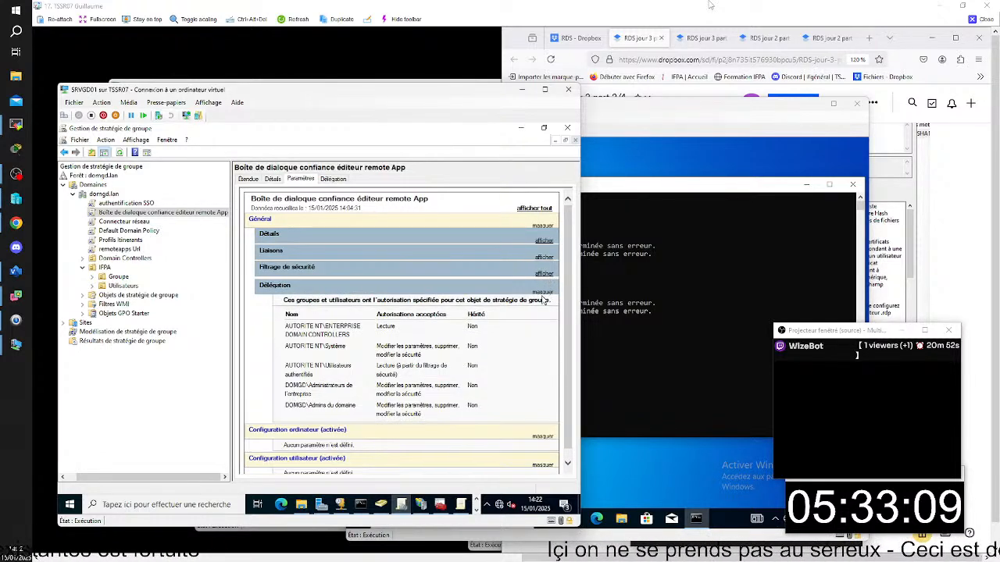
left_click(543, 293)
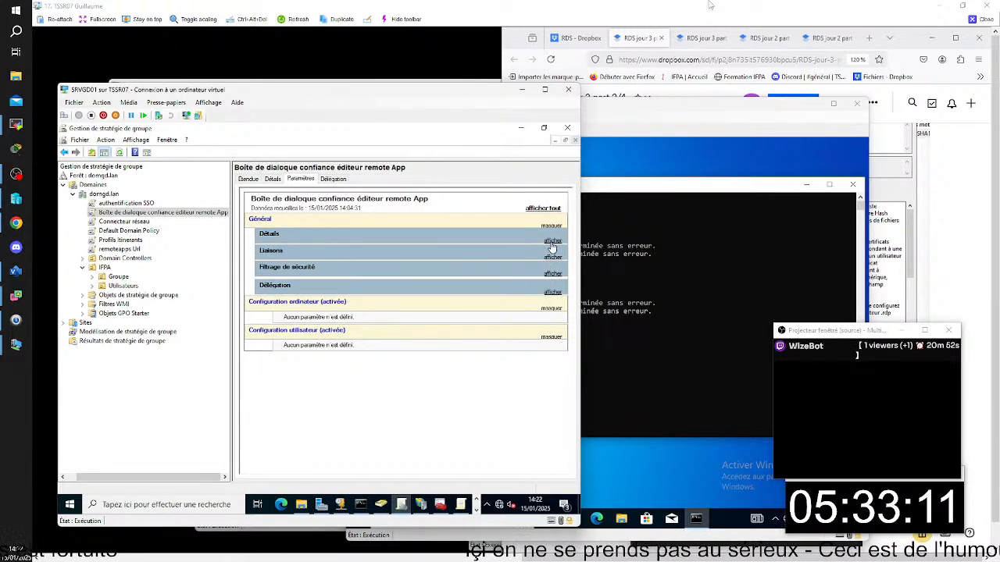
left_click(552, 243)
left_click(552, 241)
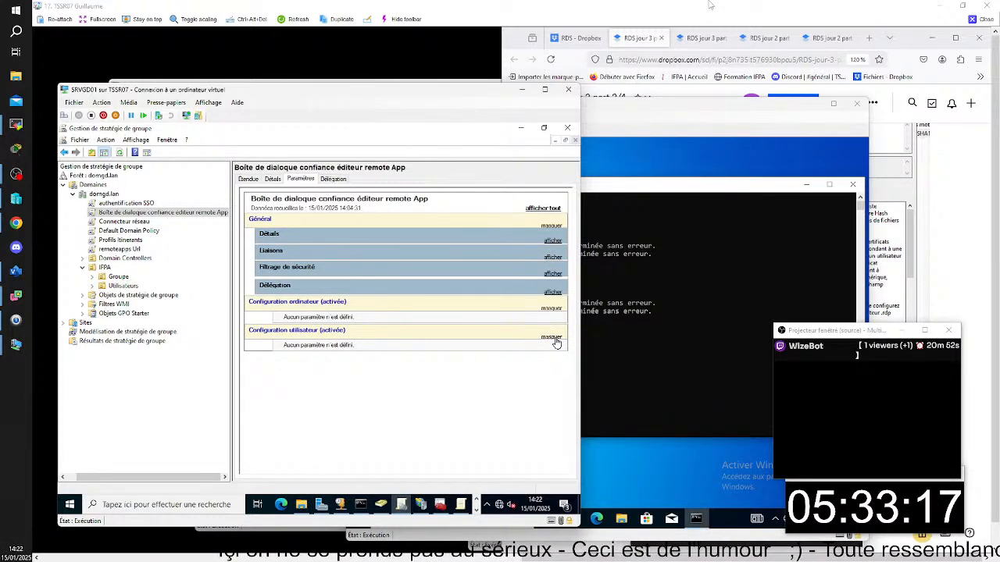
- Check the remote App publisher trust policy's scope and details, and return to its settings report
right_click(176, 218)
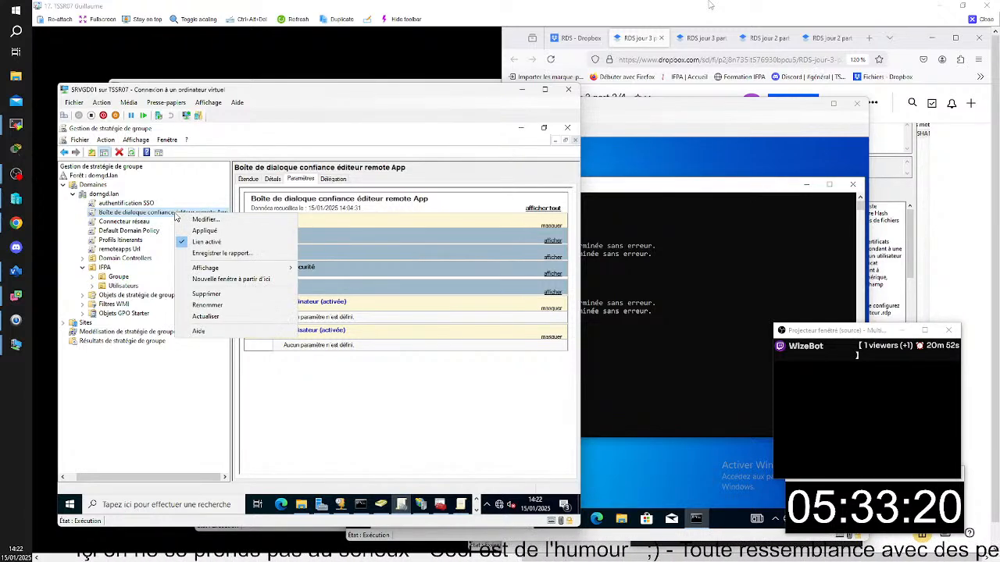
left_click(272, 180)
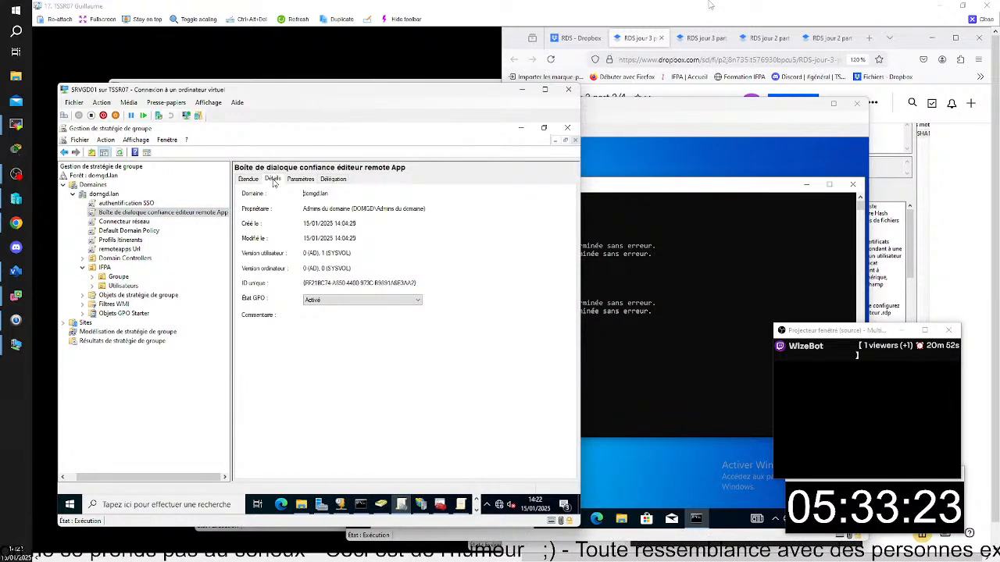
left_click(248, 181)
left_click(269, 181)
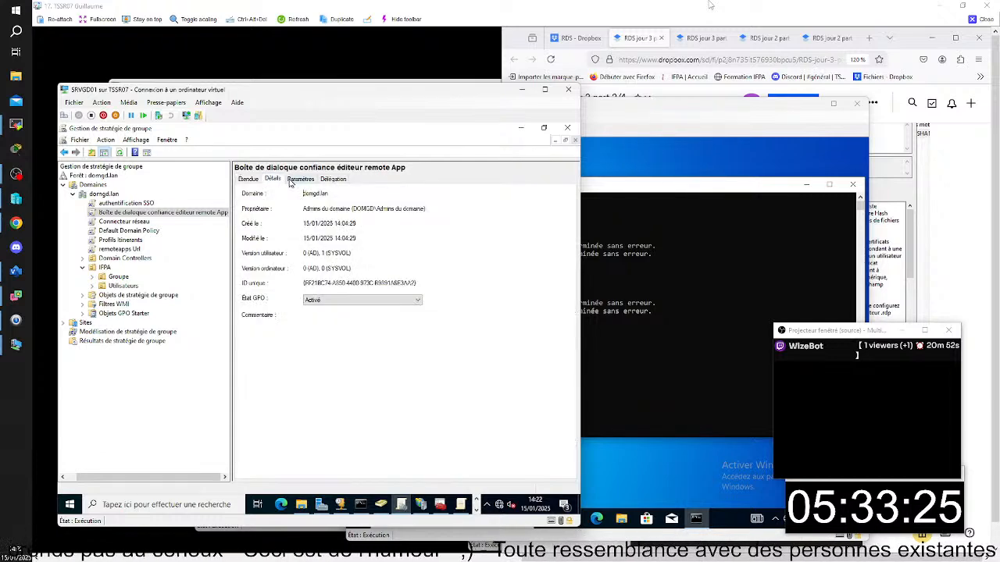
left_click(294, 180)
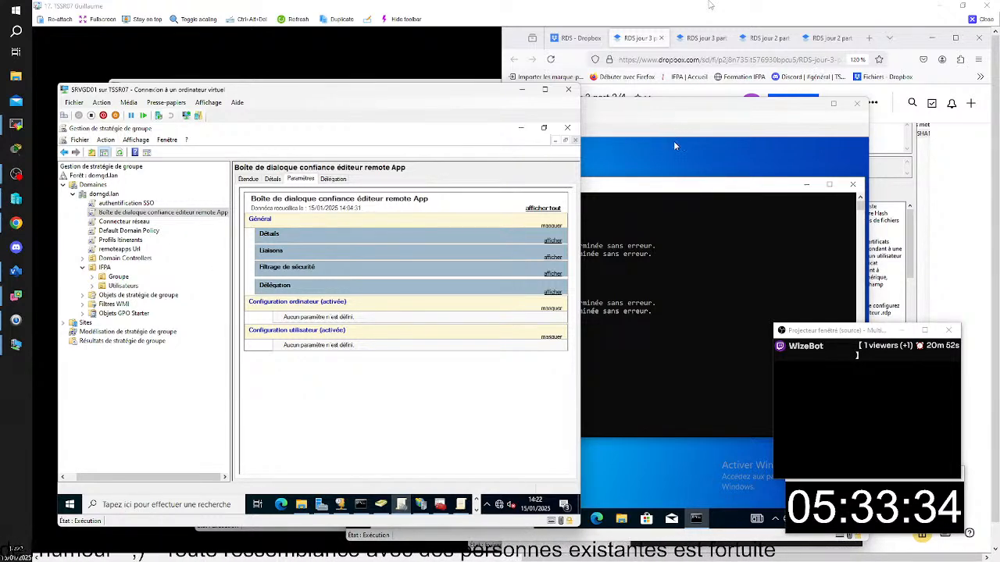
- Refresh the remote App publisher trust policy's report and expand its user administrative templates down to the Client Connexion Bureau à distance settings
left_click(628, 30)
scroll(634, 324, "up", 4)
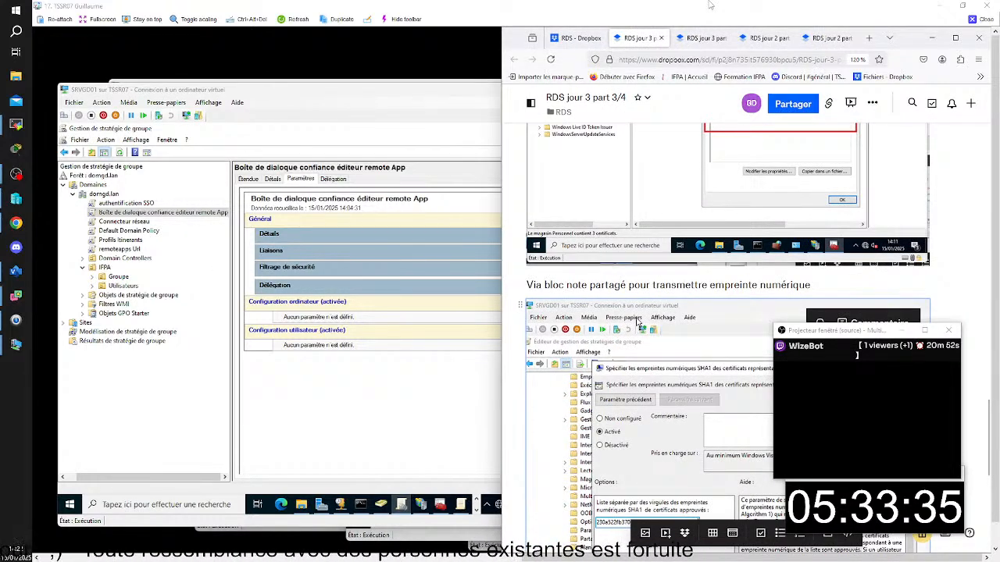
left_click(342, 140)
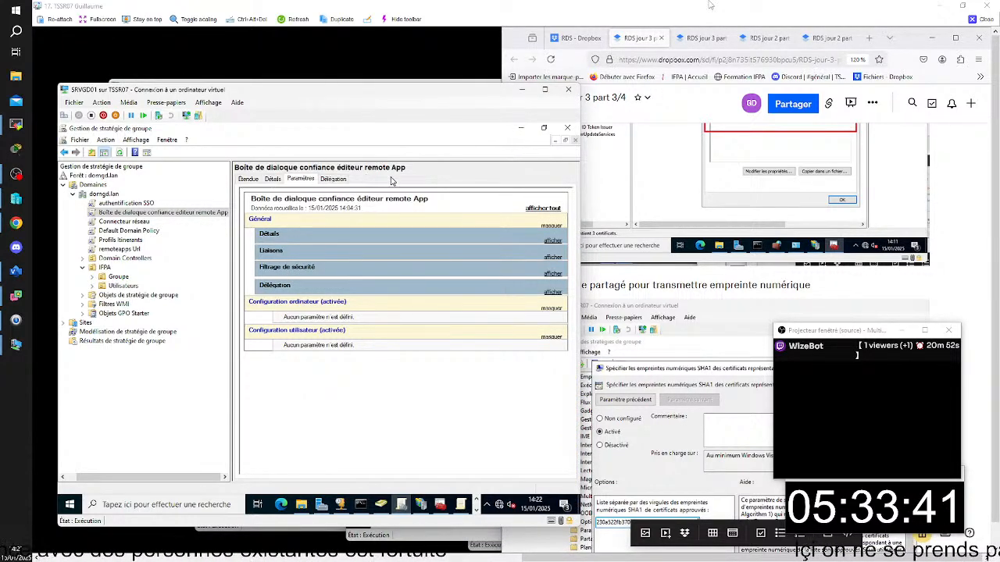
key("F5")
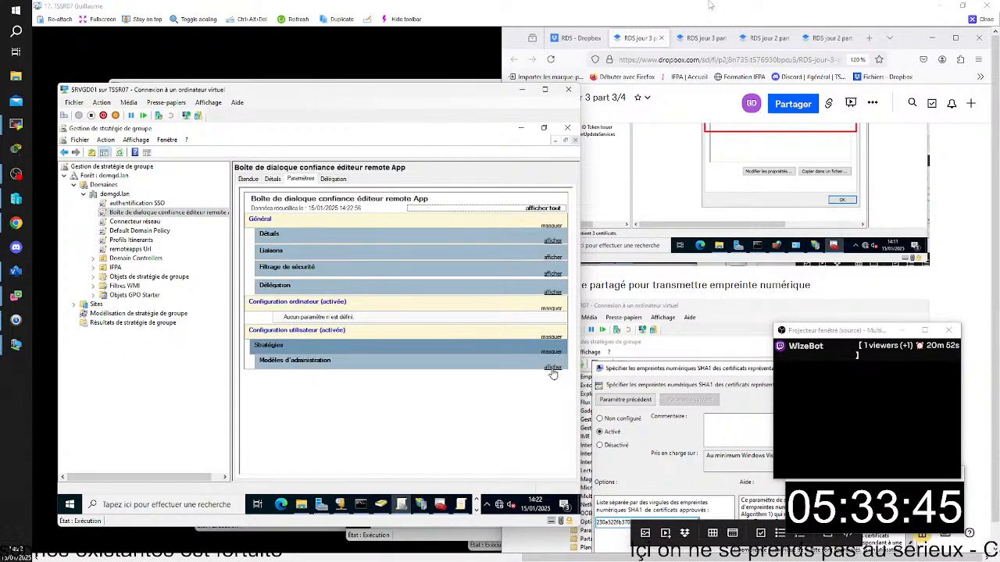
left_click(551, 367)
left_click(550, 394)
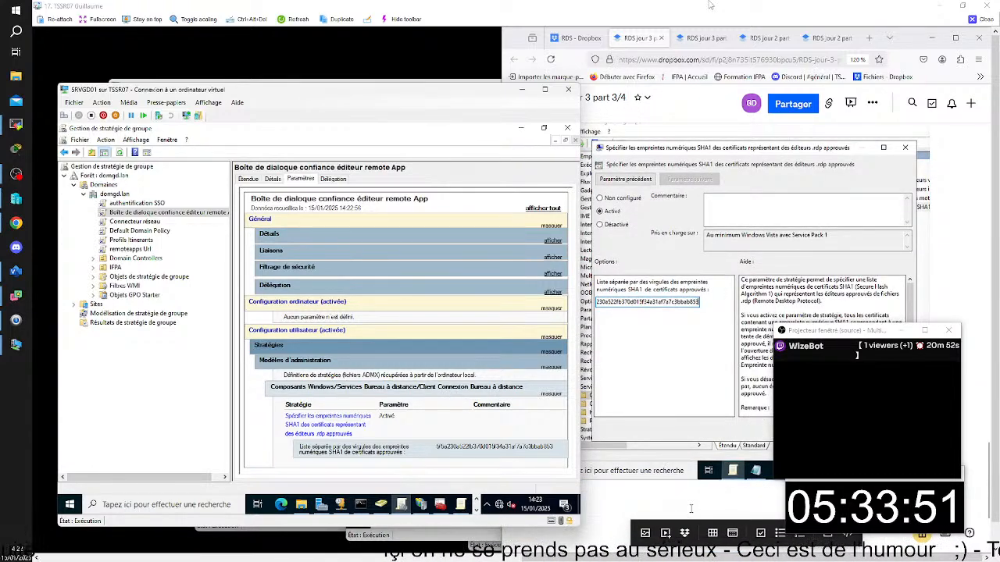
- Capture the SRVGD01 window with the refreshed policy report and insert it at the end of the document
left_click(669, 467)
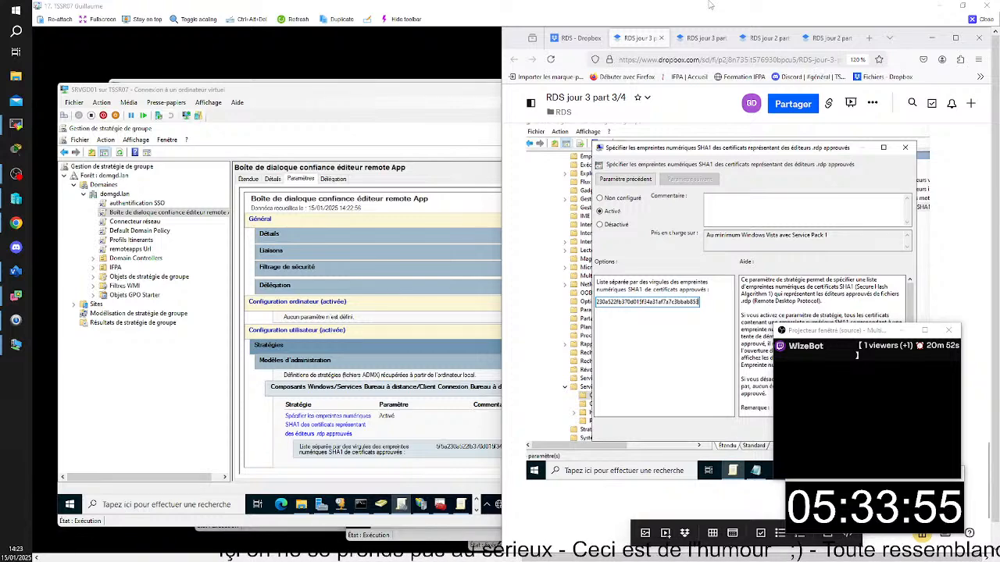
key("super+shift+s")
left_click_drag(56, 80, 500, 524)
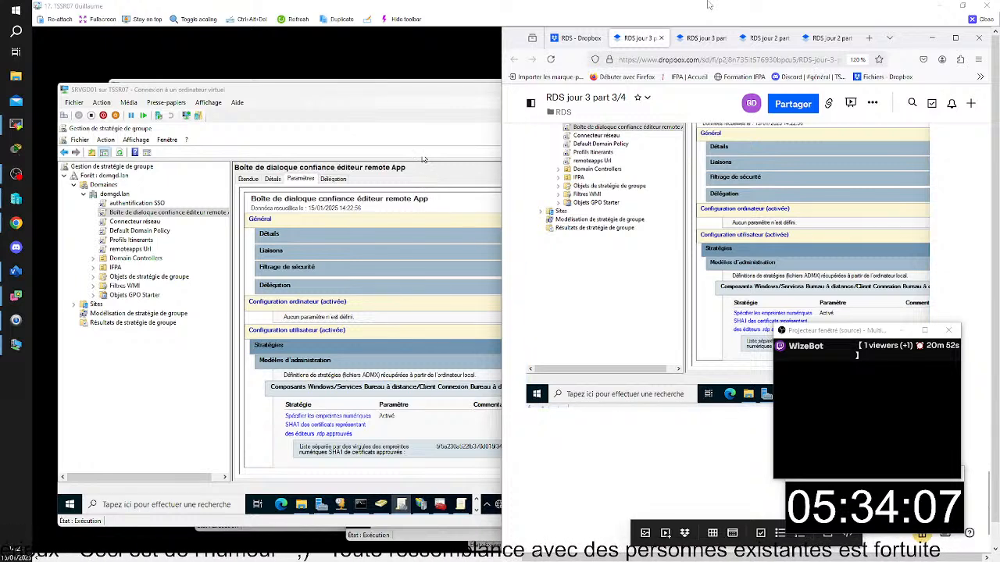
- Switch to the CLIGD01 client, minimise the command prompt, and launch the Word 2016 (Work Resources) RemoteApp
left_click(394, 94)
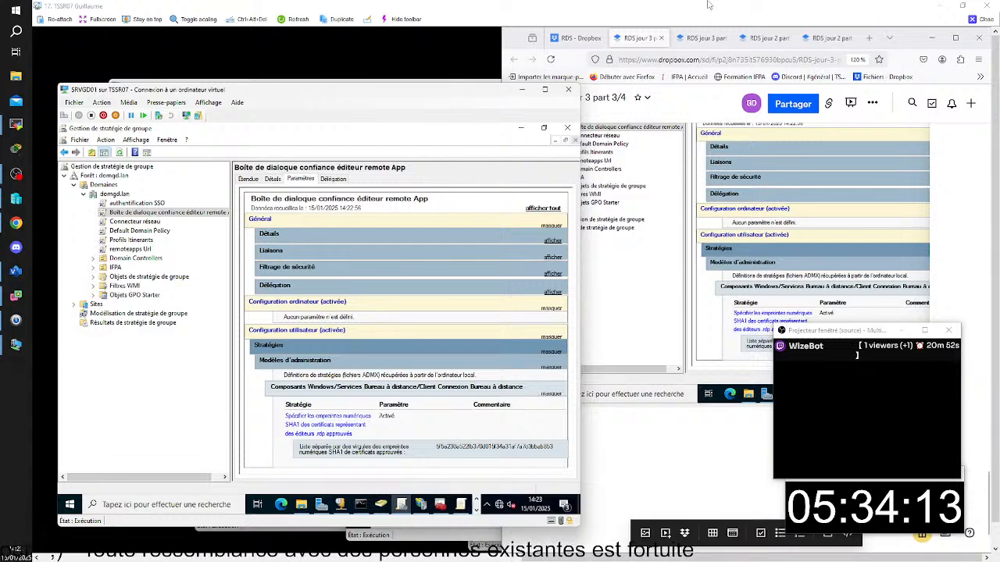
mouse_move(664, 556)
left_click(490, 530)
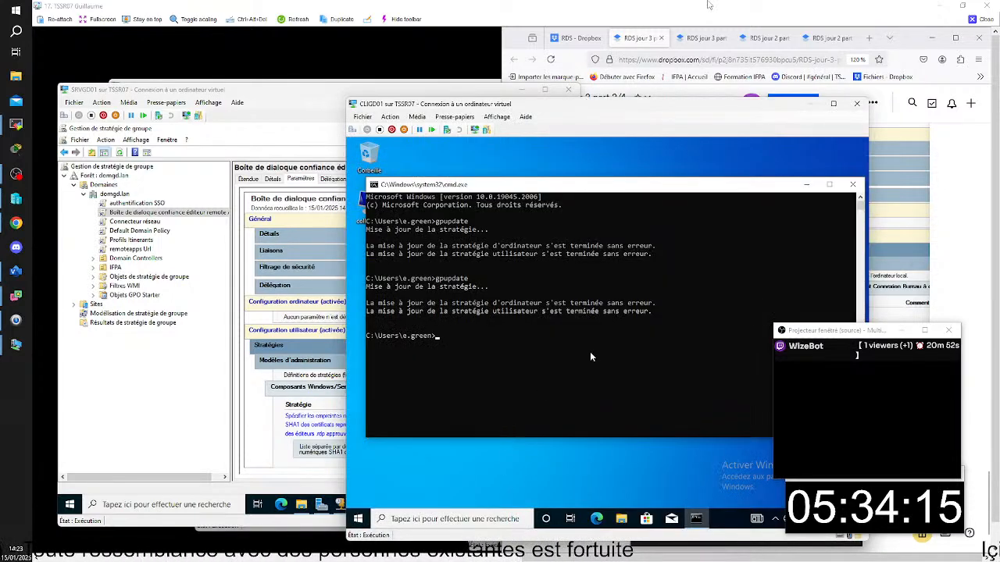
left_click(805, 185)
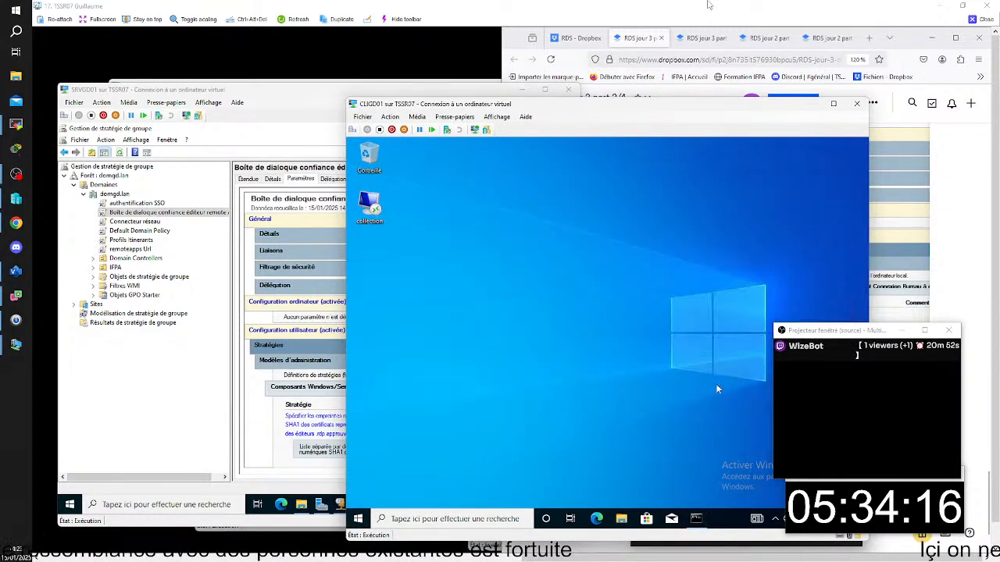
left_click(357, 529)
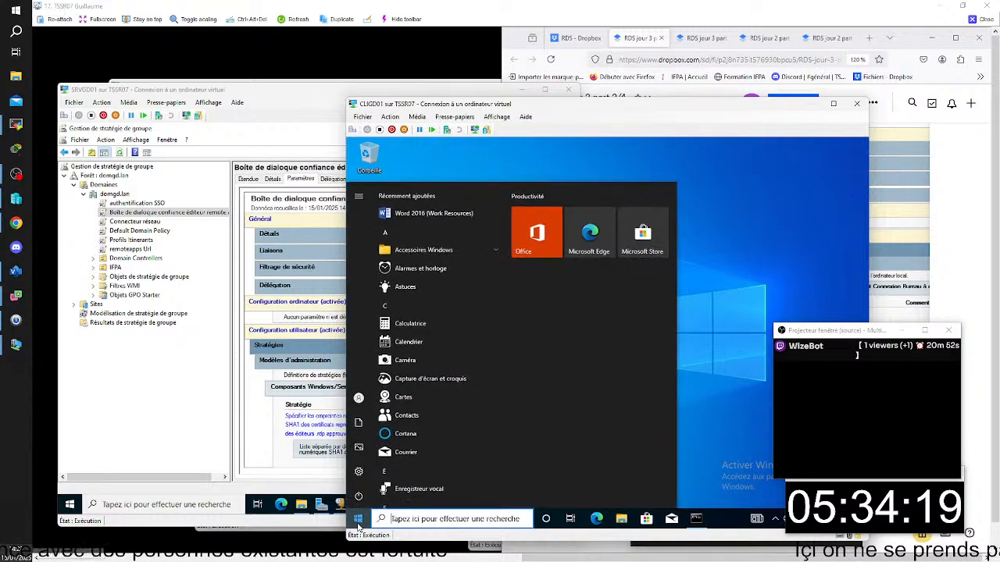
left_click(435, 215)
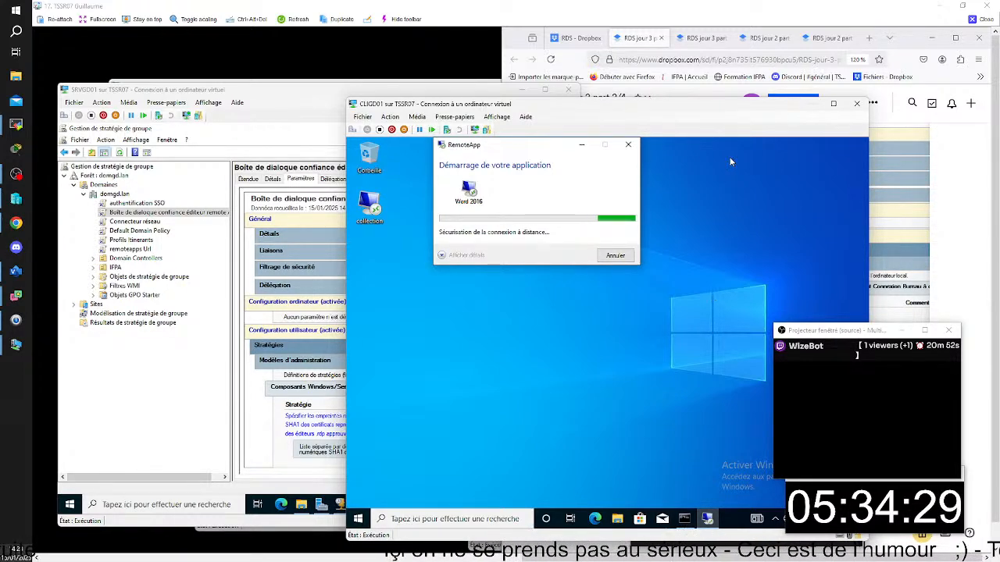
left_click_drag(695, 108, 577, 105)
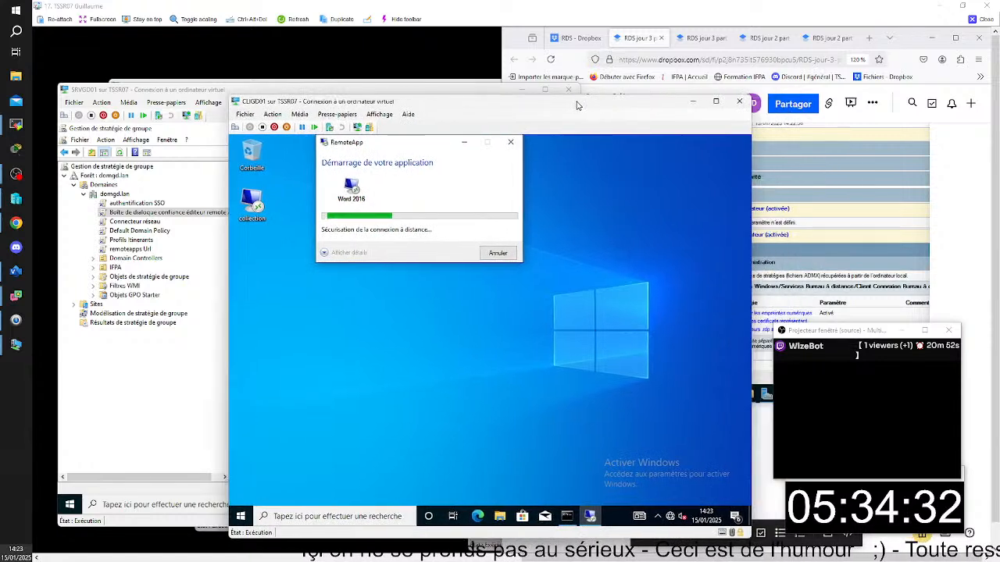
- Add the line "test client" below the last policy report capture in the document
left_click(782, 439)
key("Return")
type("test")
type("client")
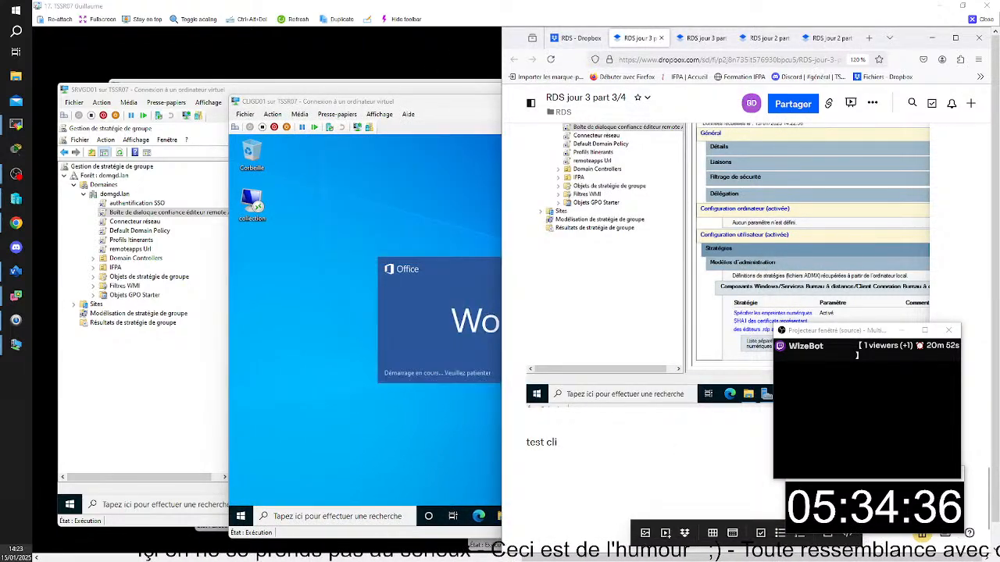
- Capture the CLIGD01 window showing Word's start page and insert the image under the "test client" line
left_click(446, 106)
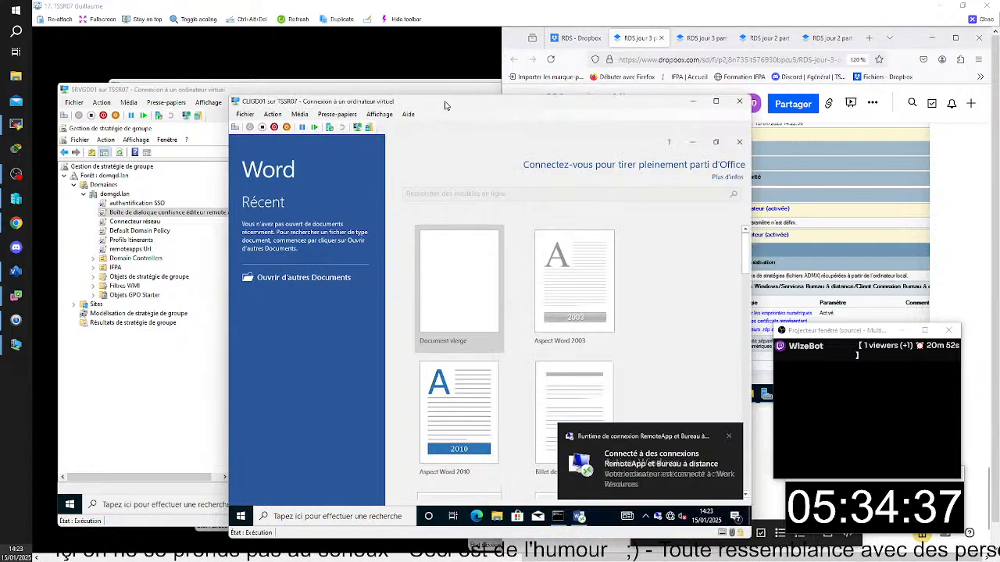
left_click_drag(446, 105, 395, 93)
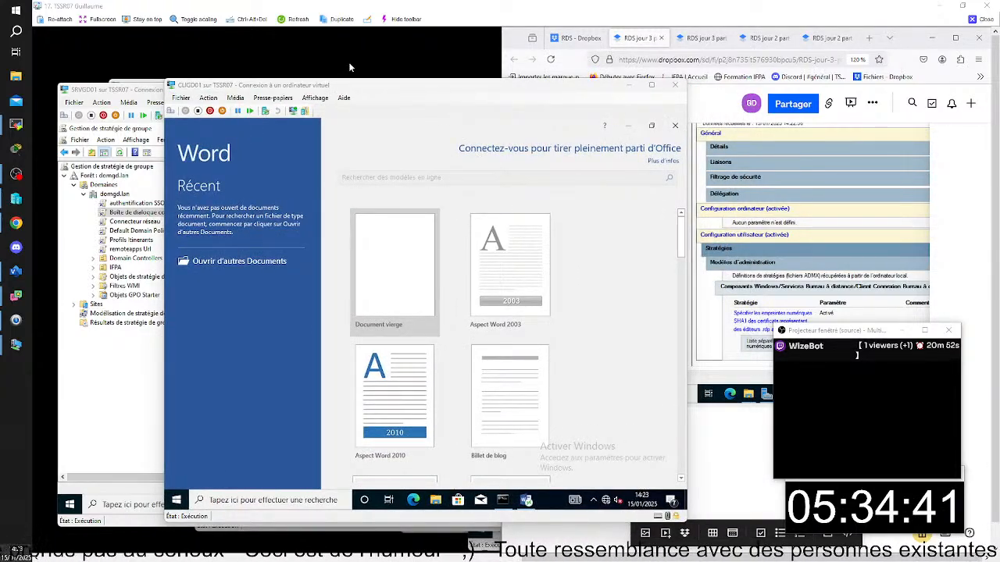
key("super+shift+s")
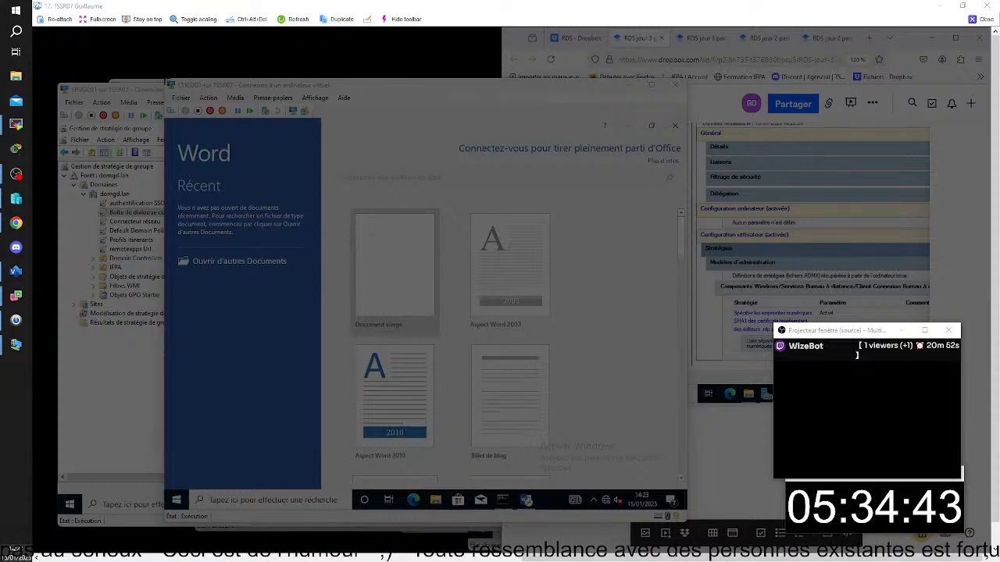
left_click_drag(164, 77, 686, 527)
left_click(709, 466)
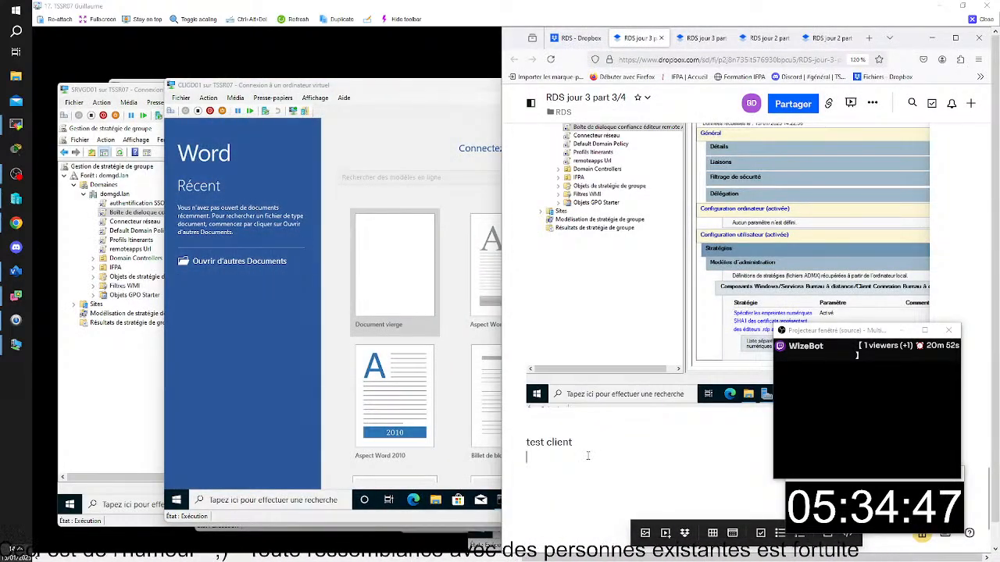
key("ctrl+v")
- Add the note "validé ; pus de boite de dialogue" between the "test client" line and the Word capture
key("Return")
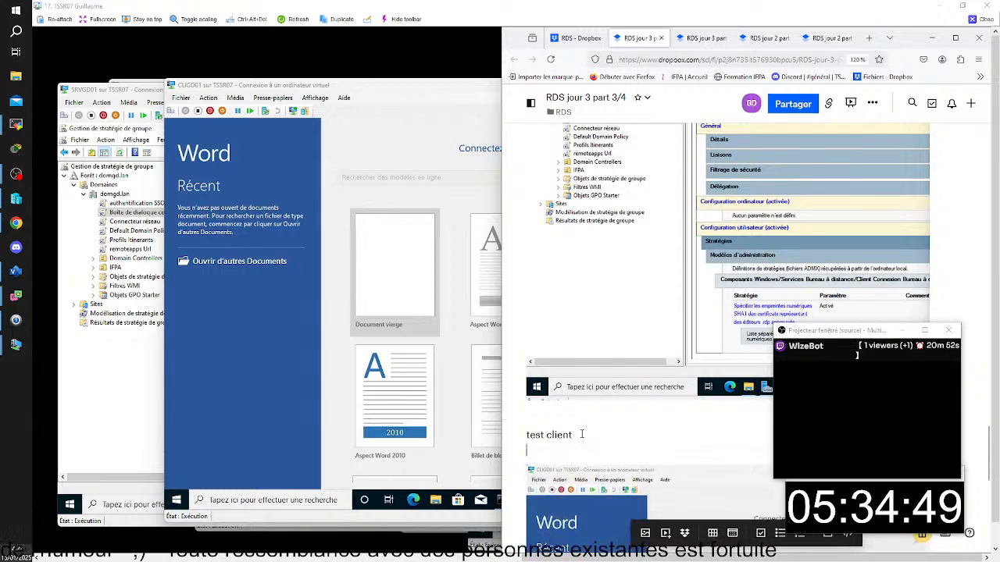
type("validé ; pus")
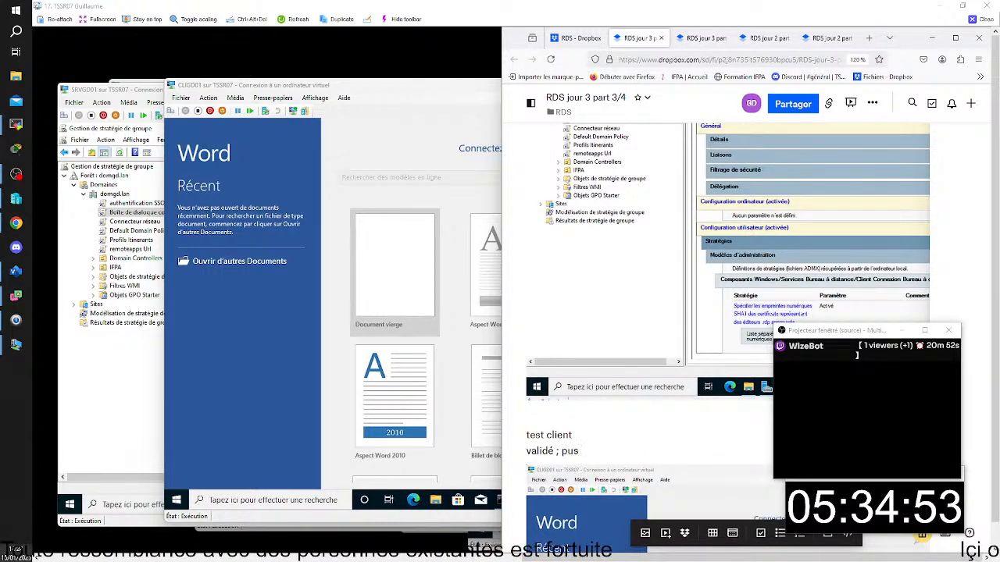
type(" de boite ")
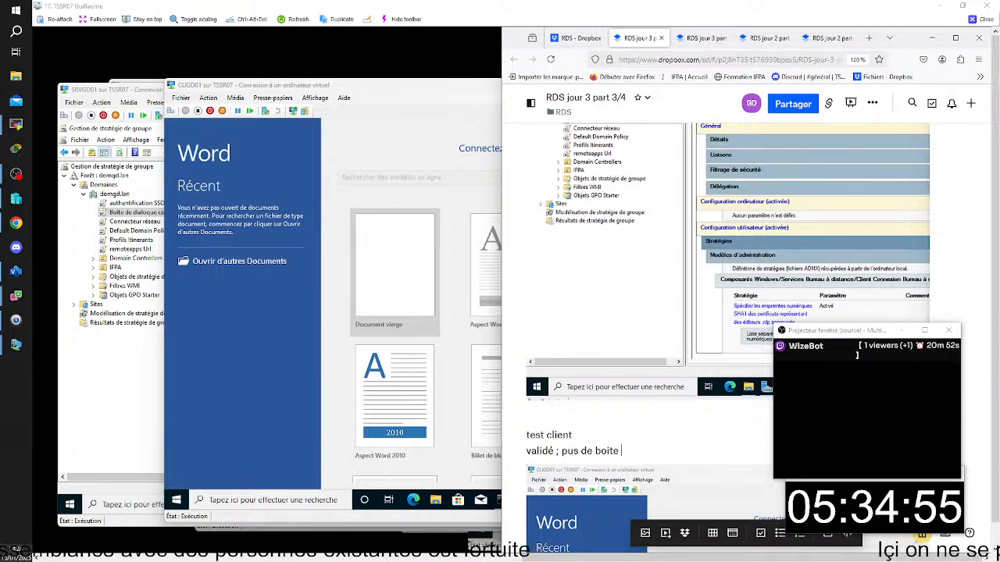
type("de dialo")
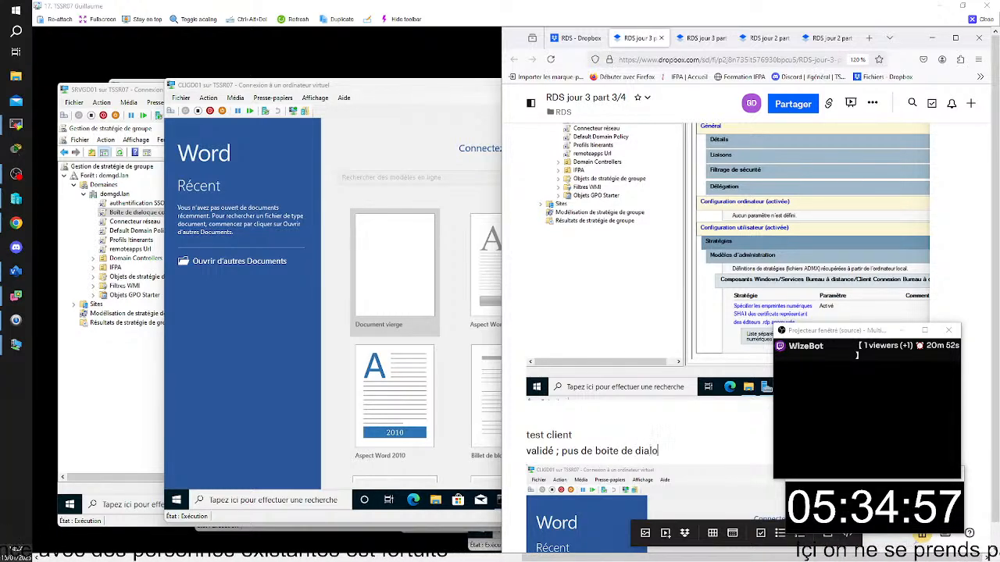
type("gue")
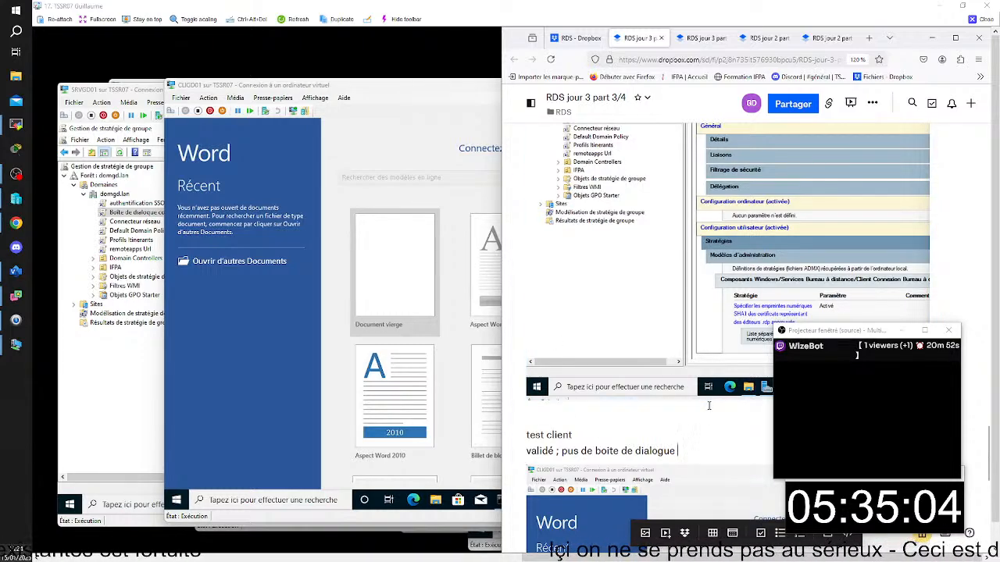
- Review the document's thumbprint policy captures and the client test section at its end
scroll(709, 405, "down", 15)
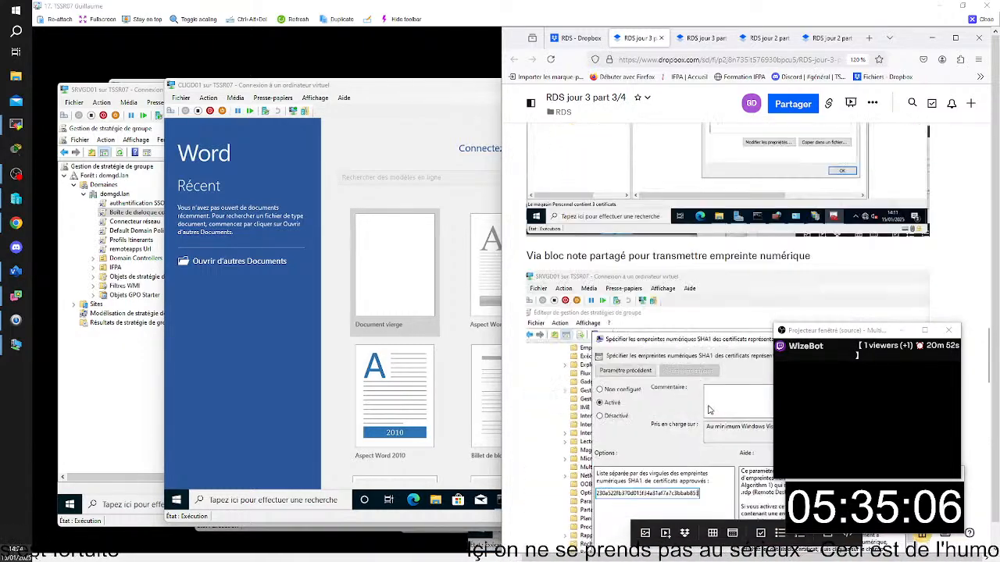
scroll(710, 410, "down", 8)
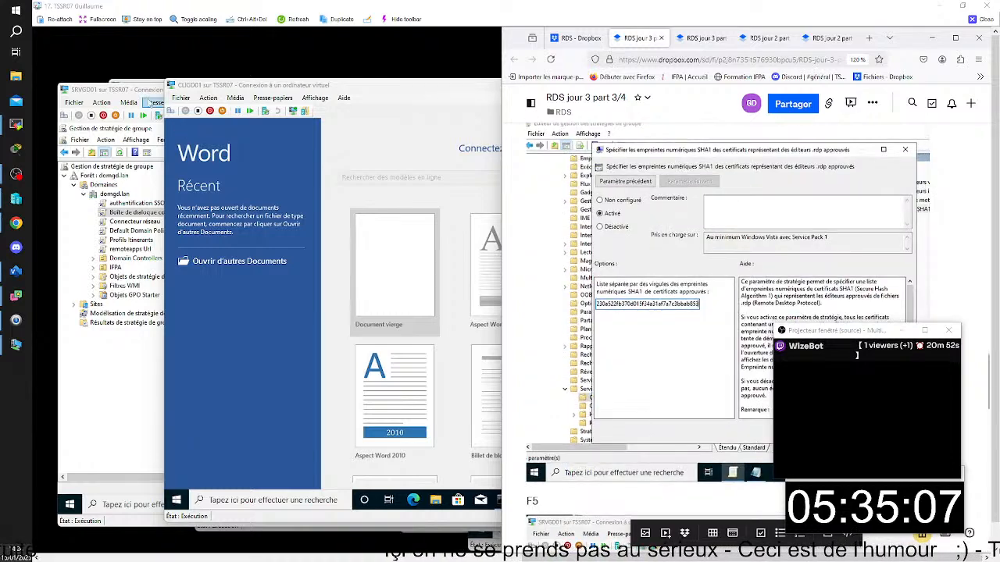
left_click(154, 102)
scroll(730, 363, "down", 2)
scroll(731, 364, "down", 6)
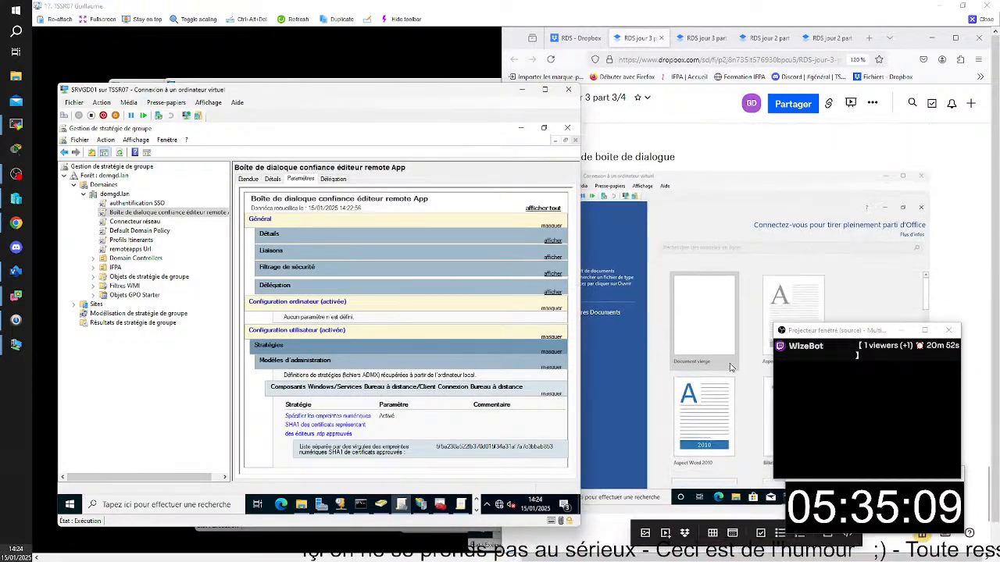
left_click(680, 383)
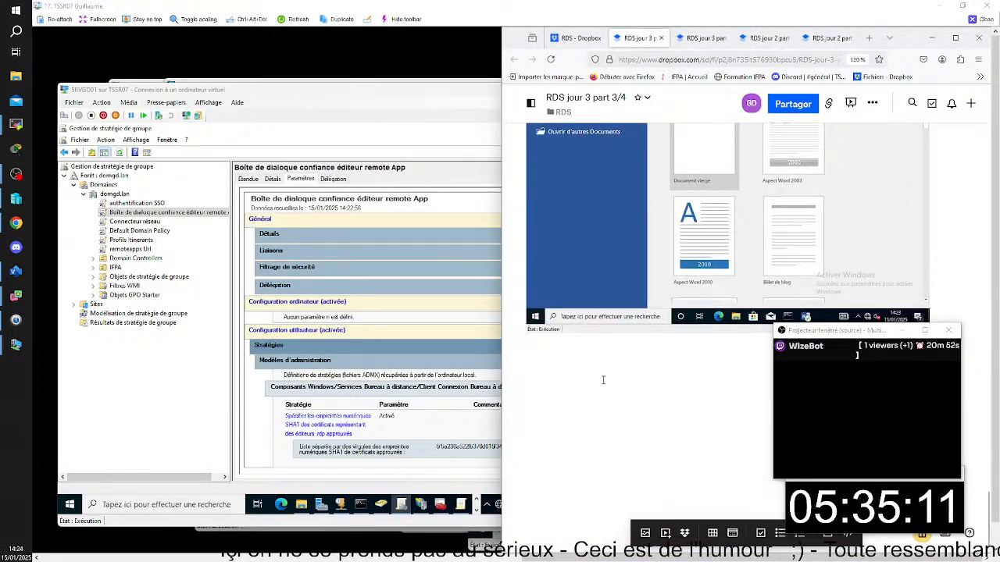
scroll(604, 384, "up", 4)
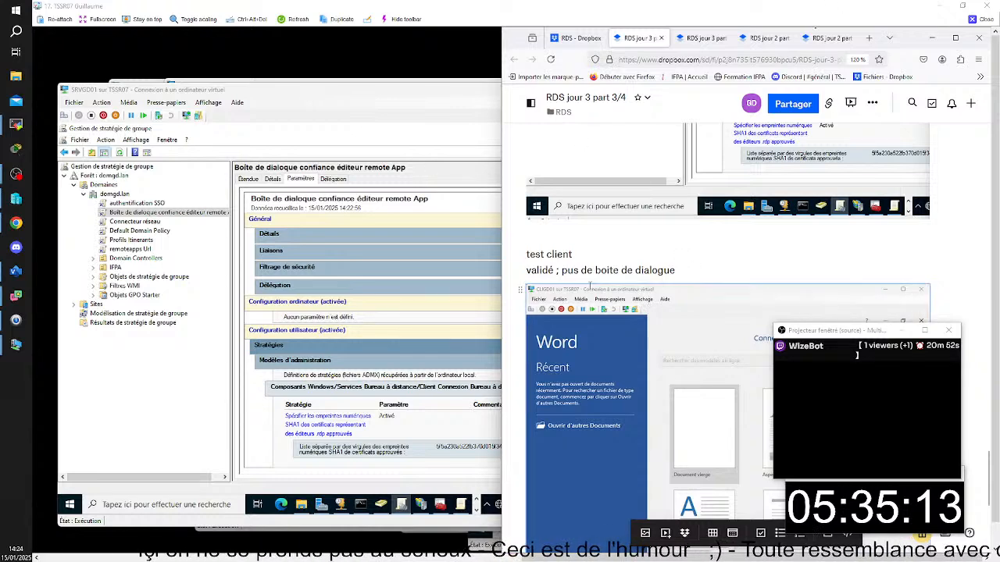
- Leave the TSSR07 session for TSSR03, maximise SRVLBB01's deployment properties, and widen the Service de rôle column to show full role names
left_click(986, 6)
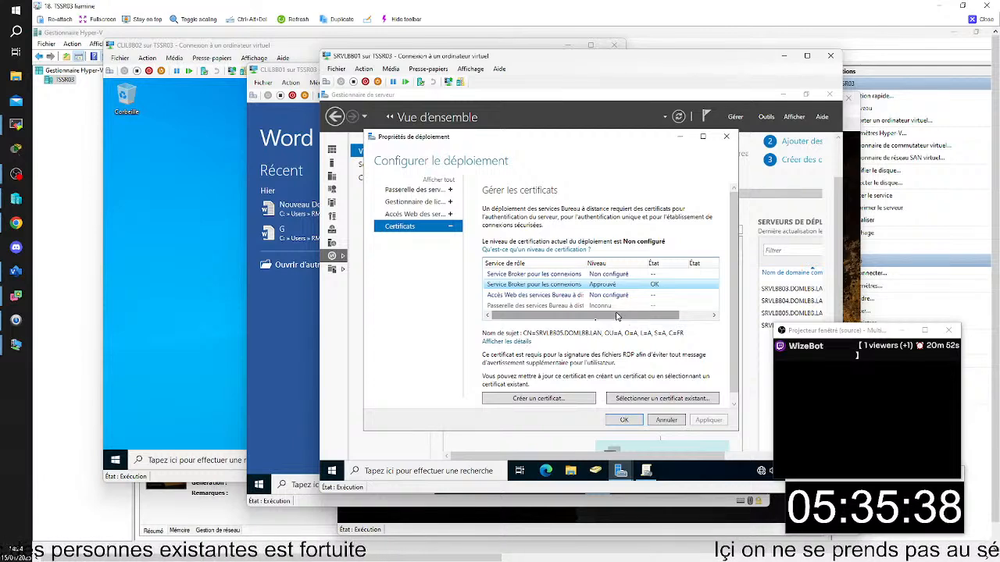
left_click(702, 136)
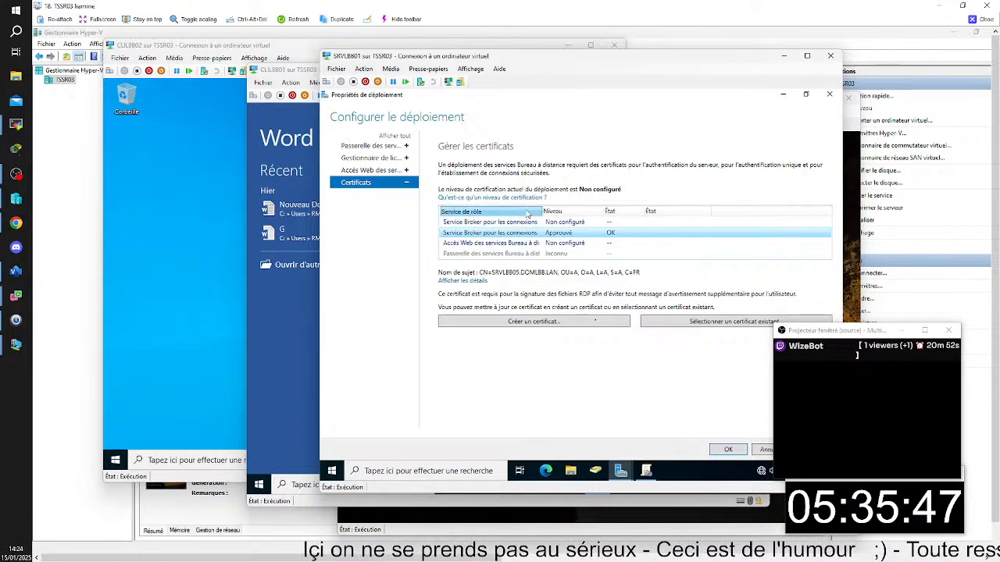
left_click_drag(543, 211, 683, 232)
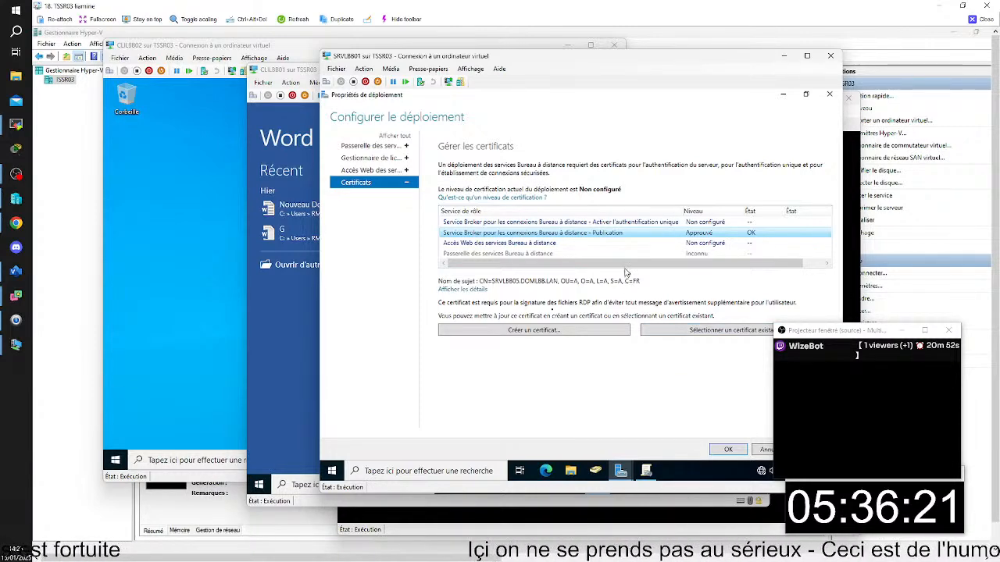
- Compare the certificate details and purposes of the single sign-on, publication and Web access roles, narrowing the Service de rôle column
left_click(613, 223)
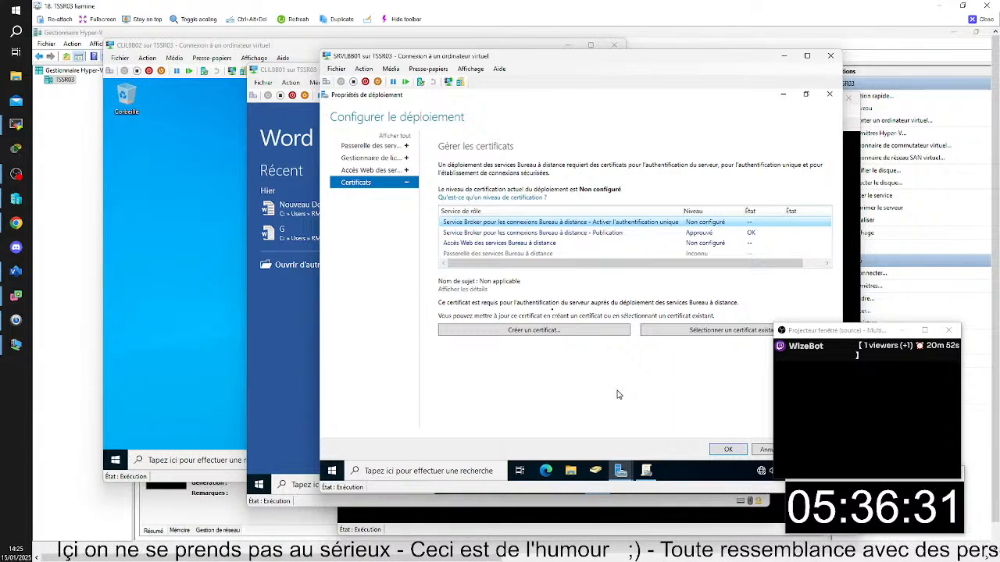
left_click(551, 232)
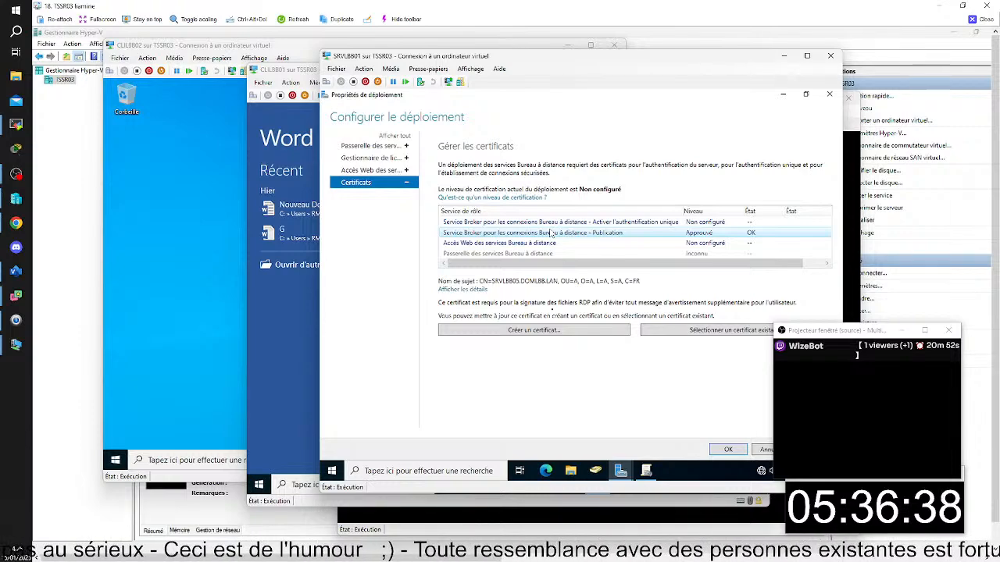
left_click_drag(679, 211, 593, 242)
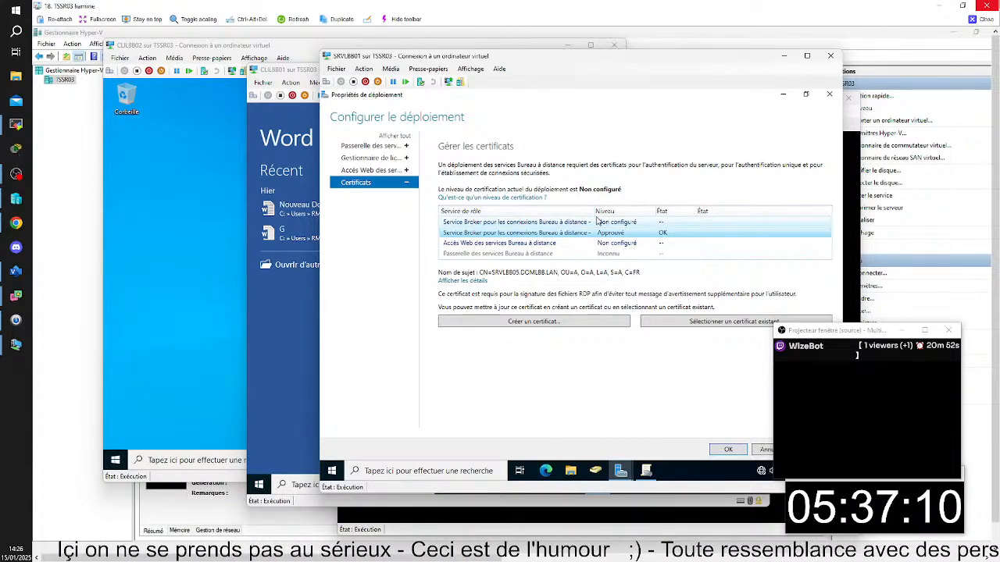
left_click_drag(595, 211, 593, 211)
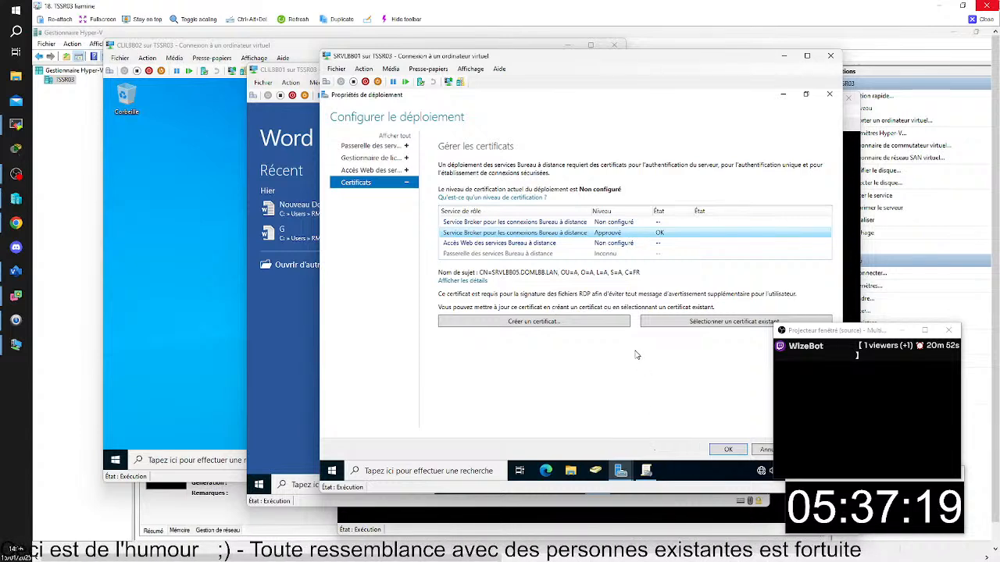
left_click(543, 223)
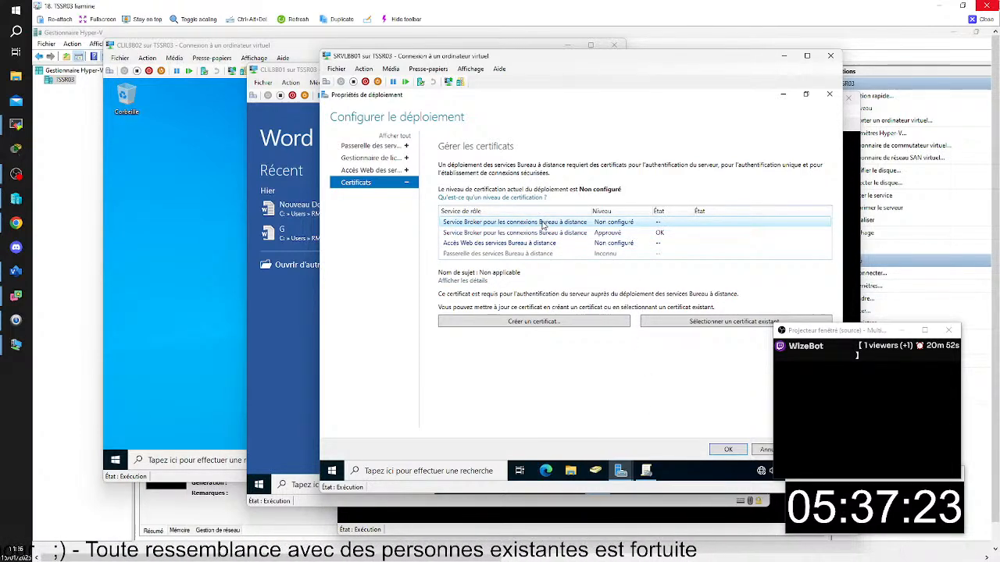
left_click(553, 234)
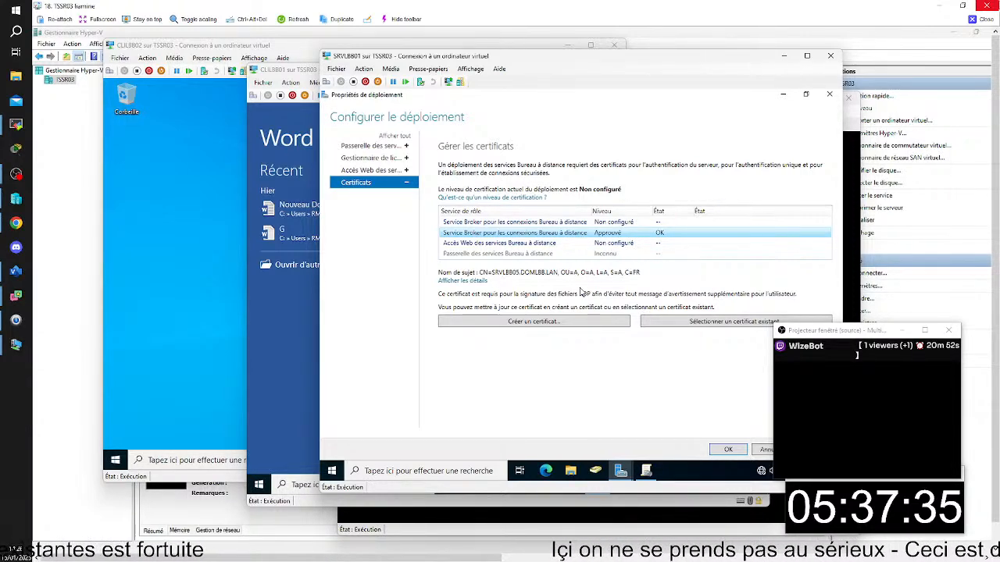
left_click(519, 243)
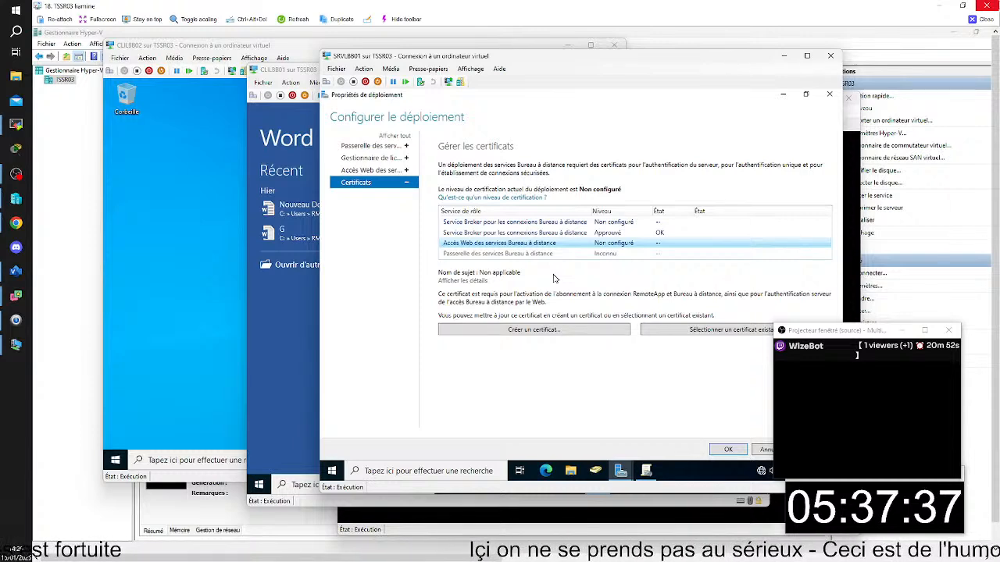
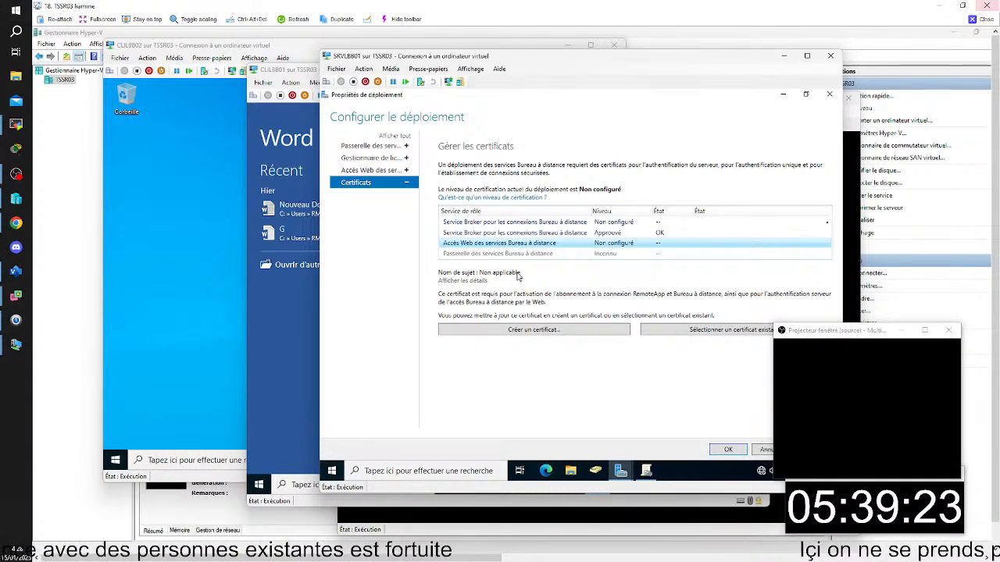
- Leave the TSSR03 session for TSSR08 and launch the Word 2016 RemoteApp on CLIJM1
left_click(985, 21)
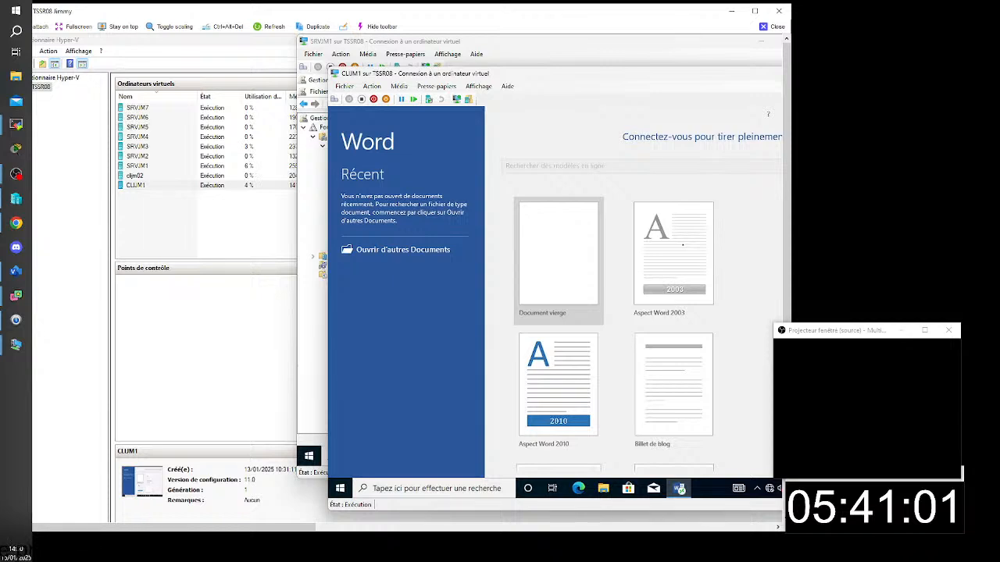
key("alt+F4")
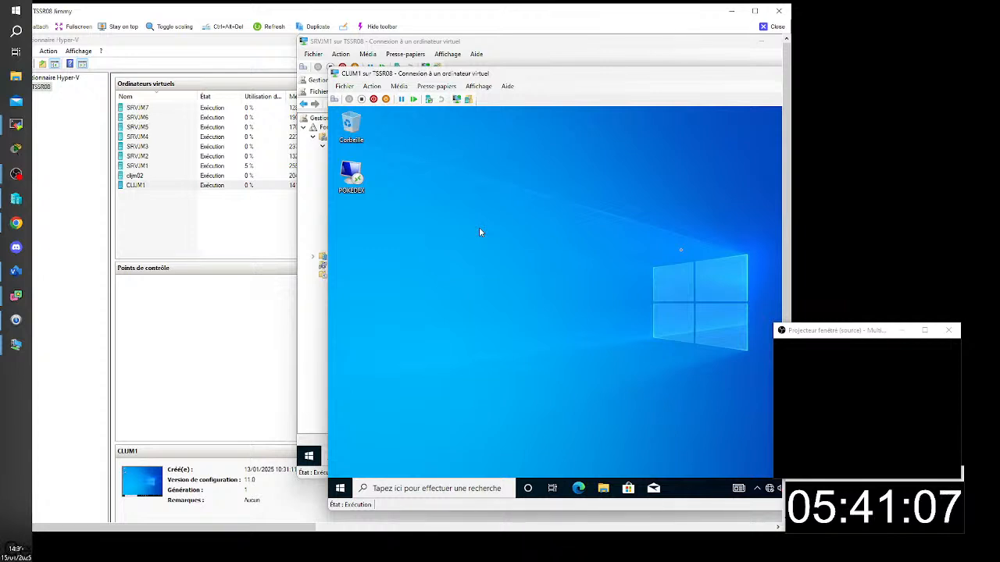
left_click(340, 488)
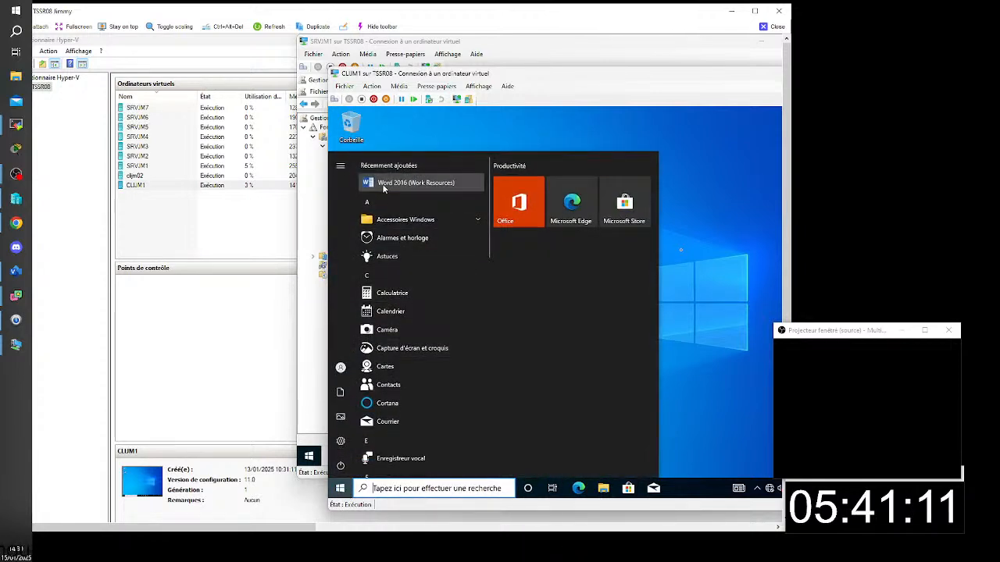
left_click(383, 184)
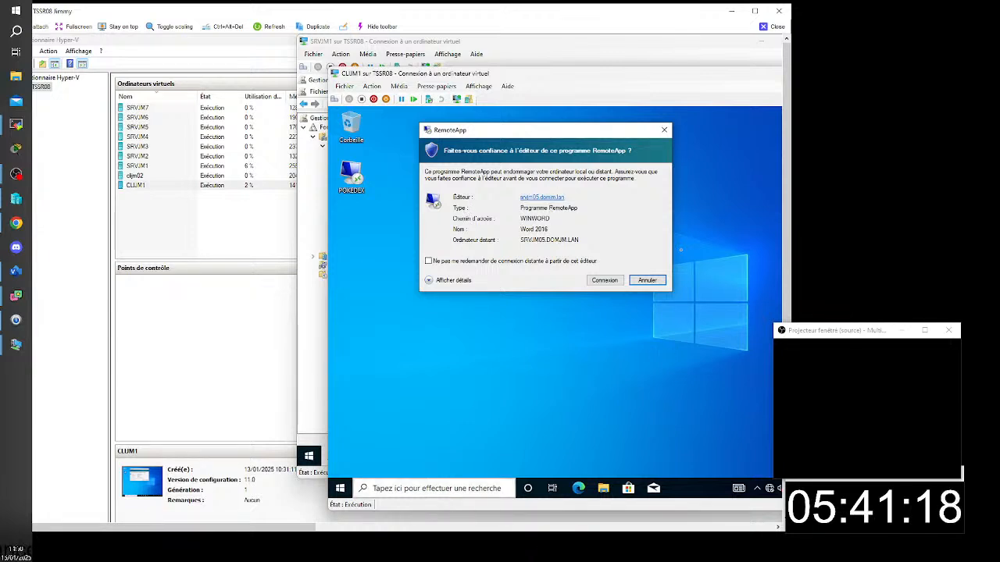
mouse_move(461, 547)
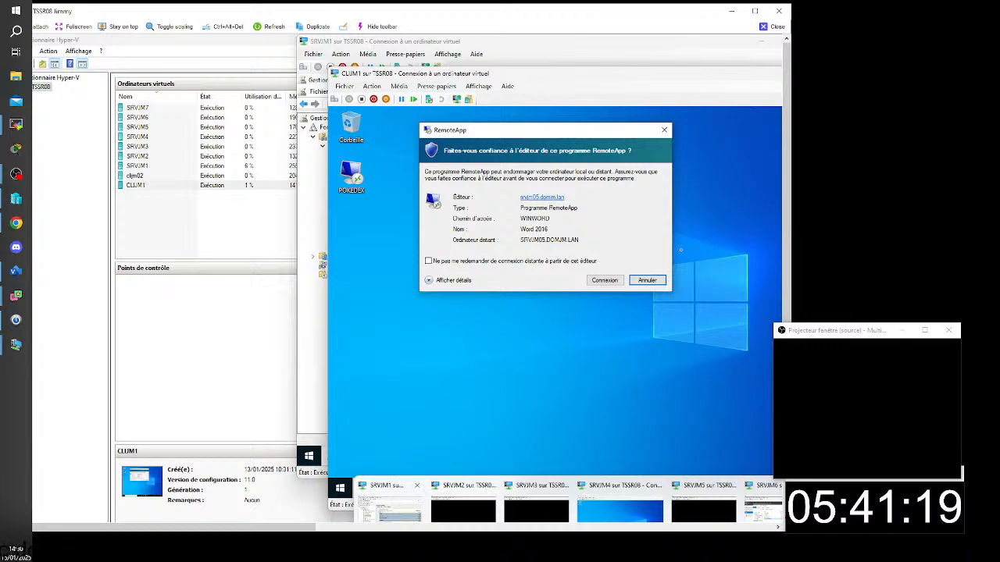
- Check the settings of the Validation certificat policy on SRVJM1 and return to CLIJM1
left_click(392, 508)
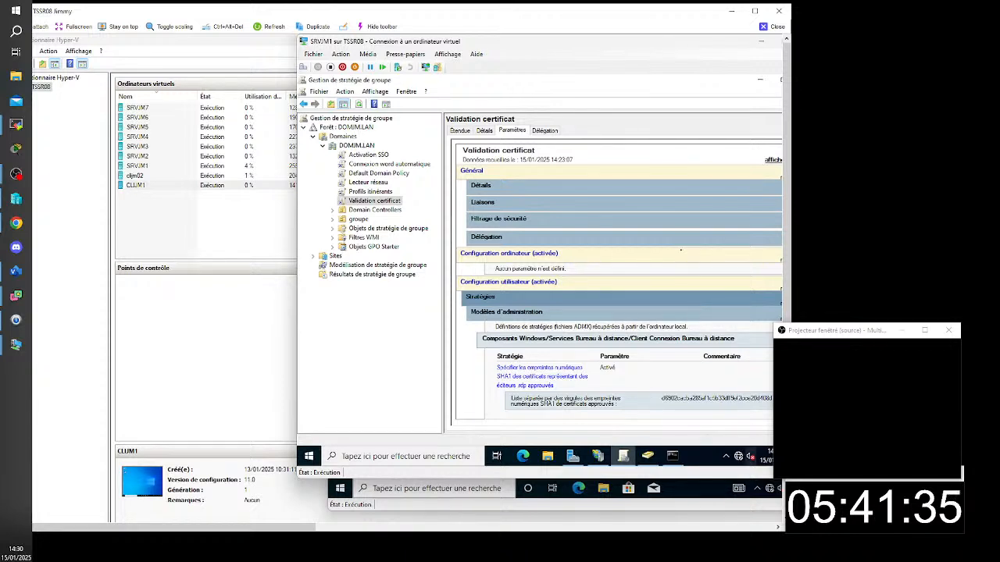
mouse_move(681, 528)
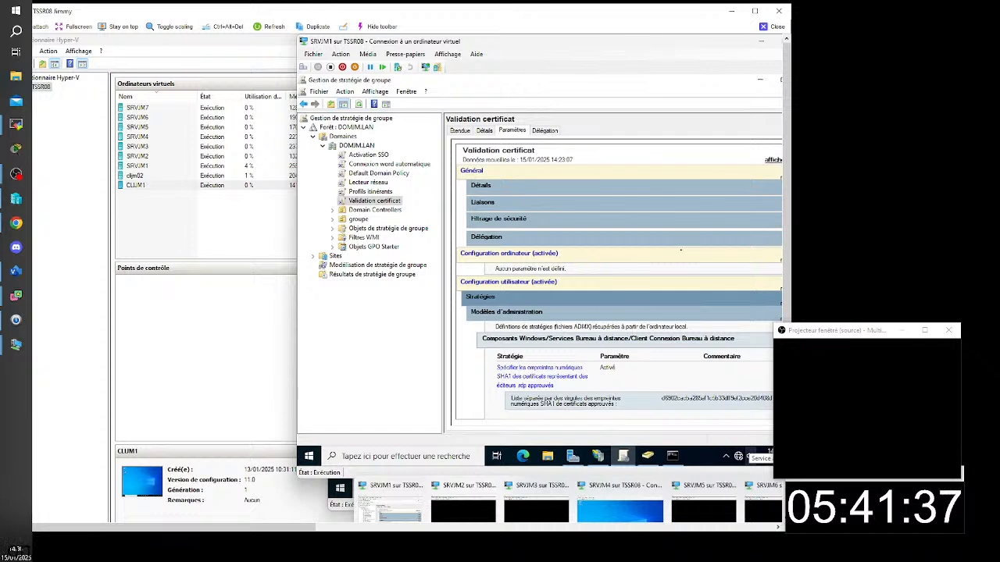
left_click(922, 512)
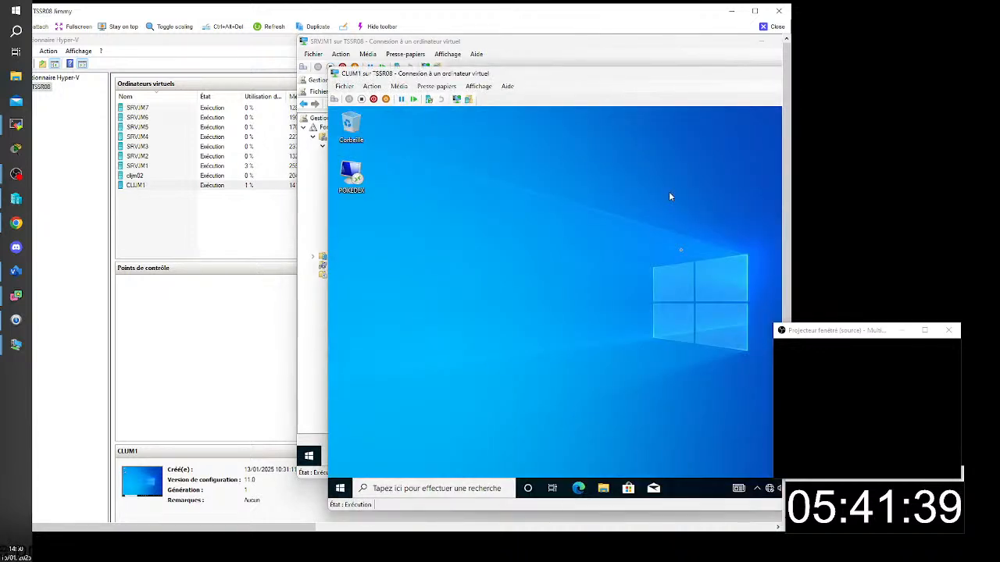
- Relaunch the Word 2016 RemoteApp on CLIJM1 and examine the publisher certificate's details down to its thumbprint
left_click(340, 488)
left_click(438, 187)
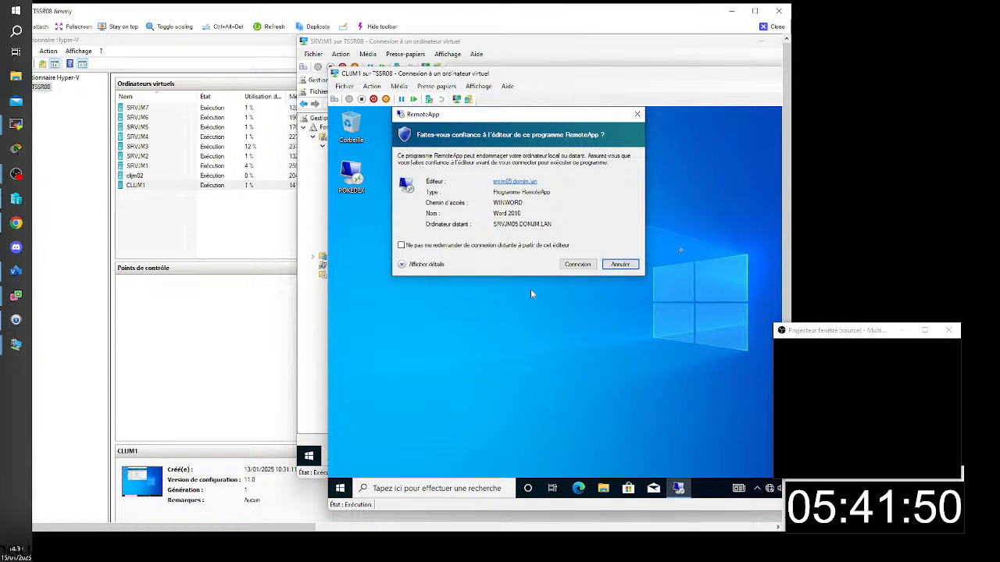
left_click(508, 183)
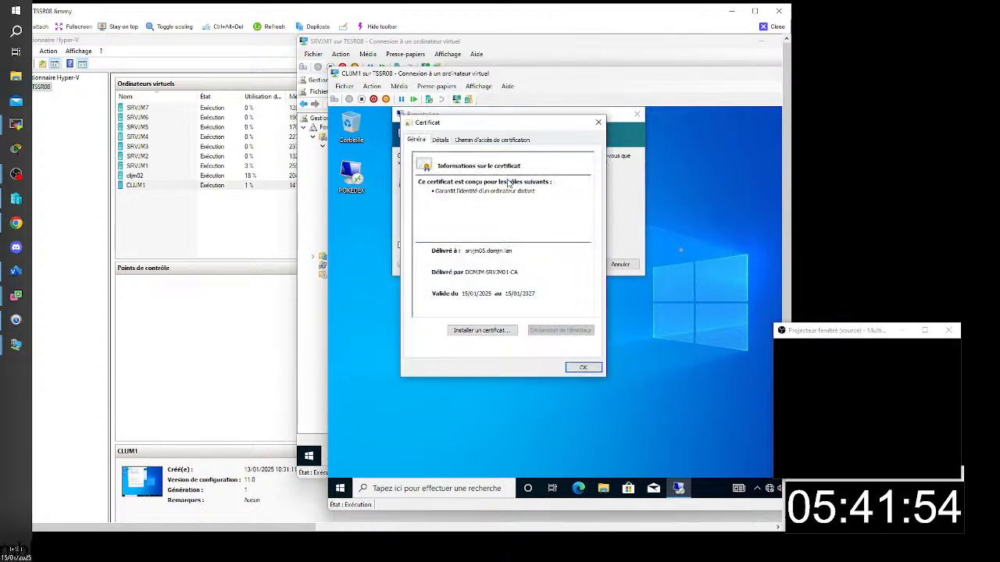
left_click(440, 141)
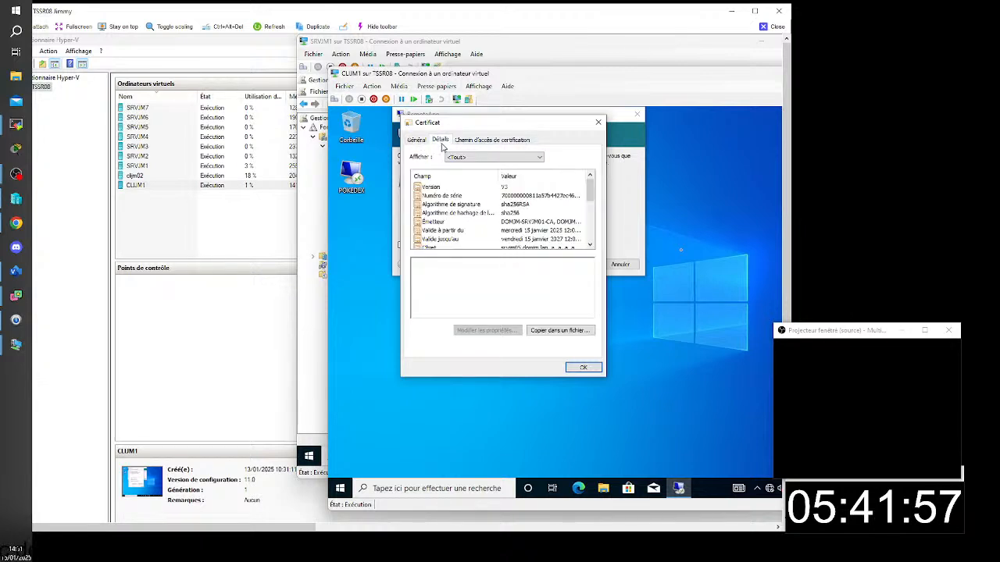
left_click_drag(591, 195, 592, 248)
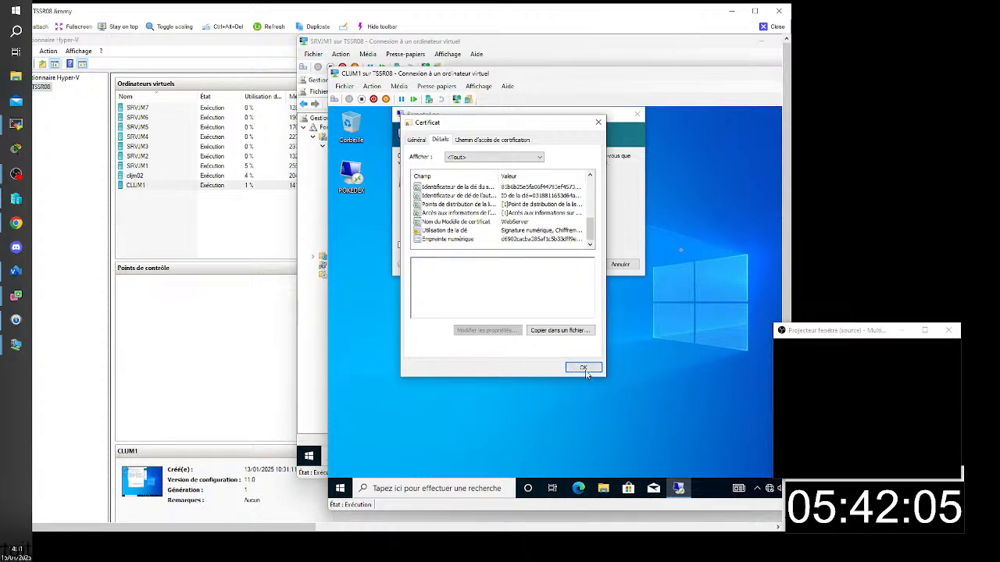
- Refresh the group policies on CLIJM1 by running gpupdate in a command prompt
key("super+r")
type("cmd")
left_click(414, 457)
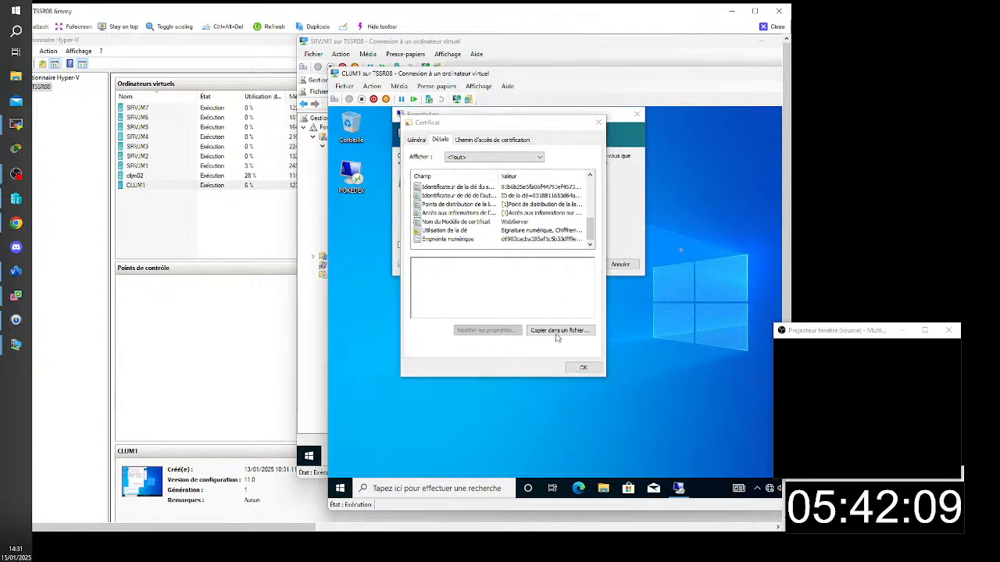
type("gpupdate")
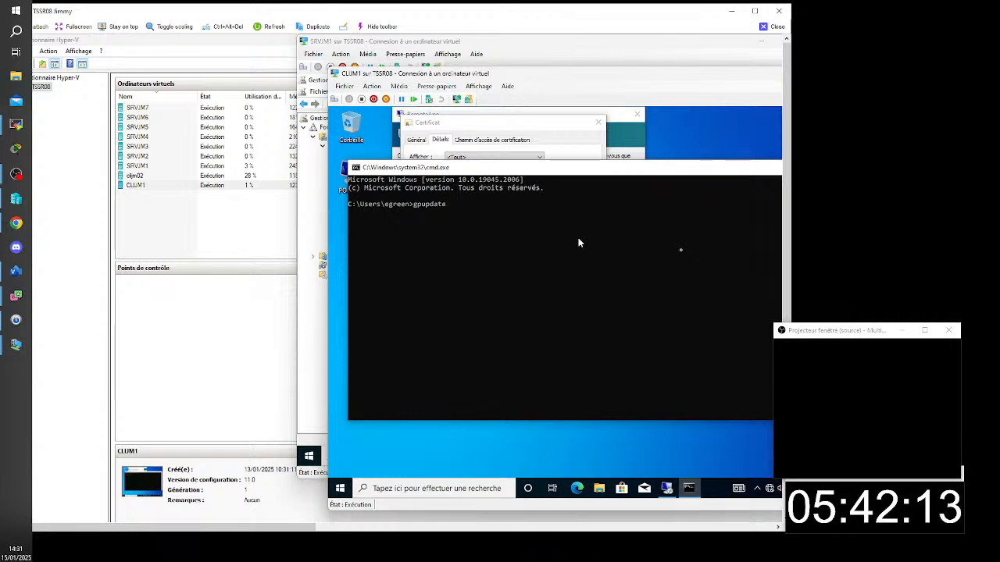
key("Return")
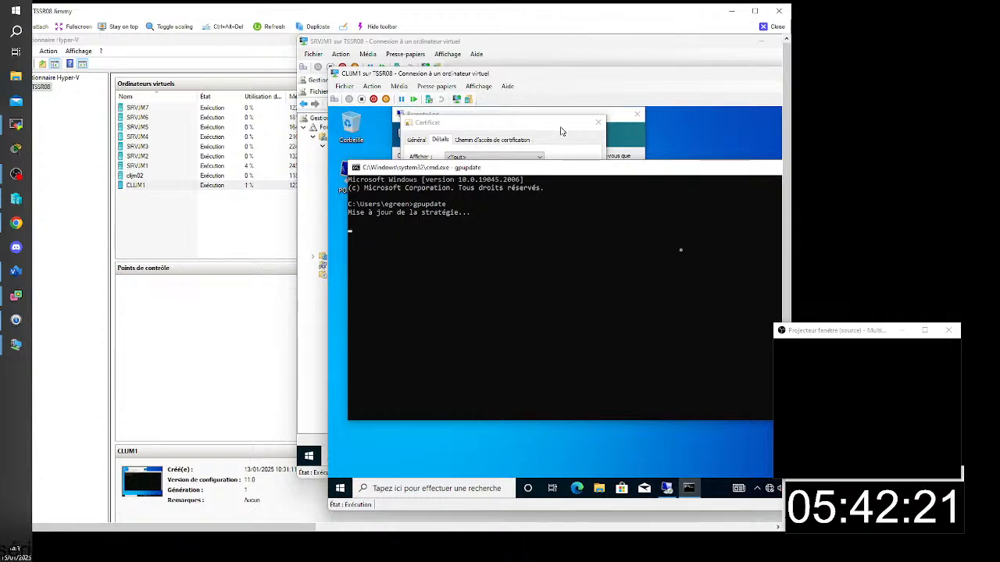
- Dismiss the certificate and publisher trust dialogs on CLIJM1 and relaunch the Word 2016 RemoteApp
left_click(666, 490)
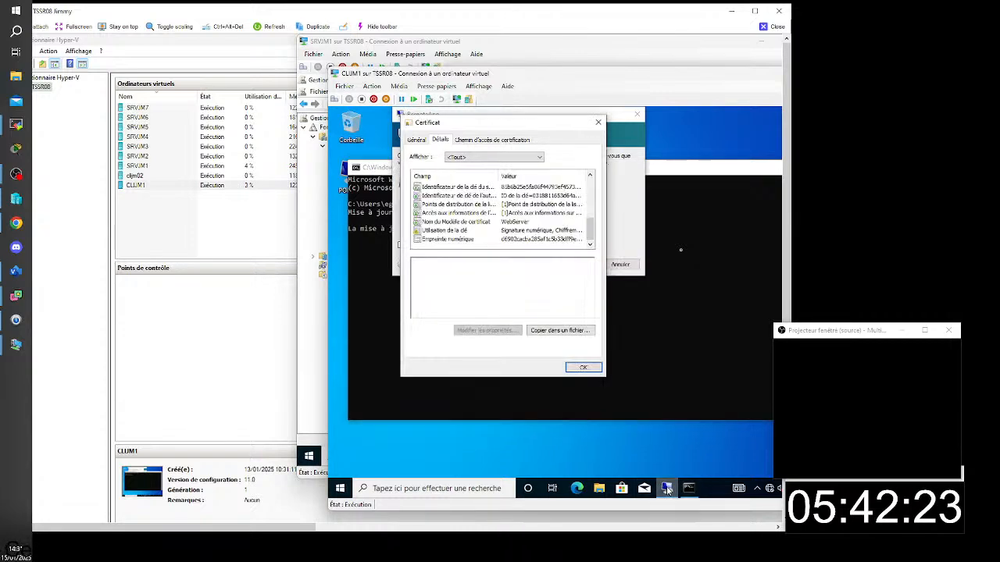
left_click(586, 366)
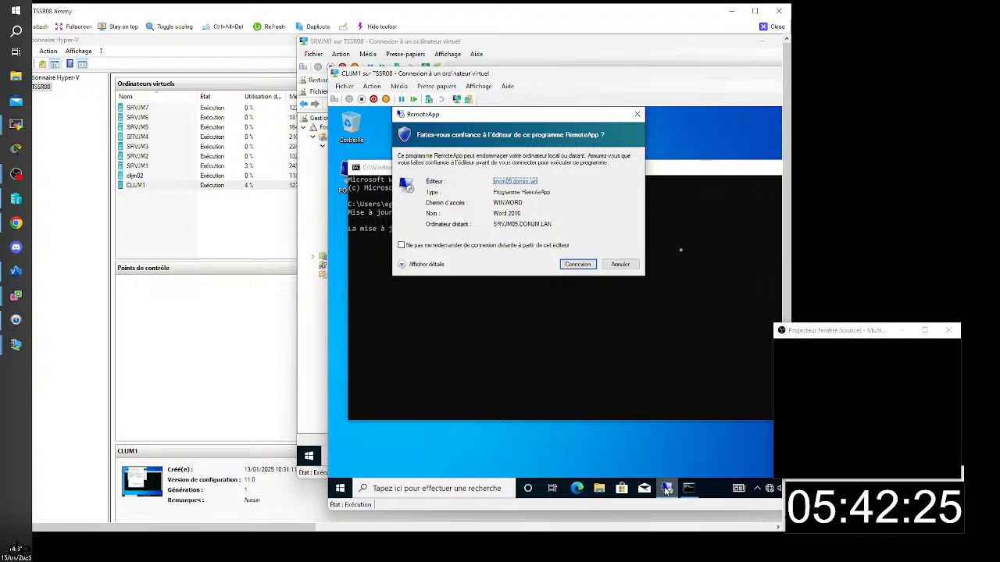
left_click(623, 265)
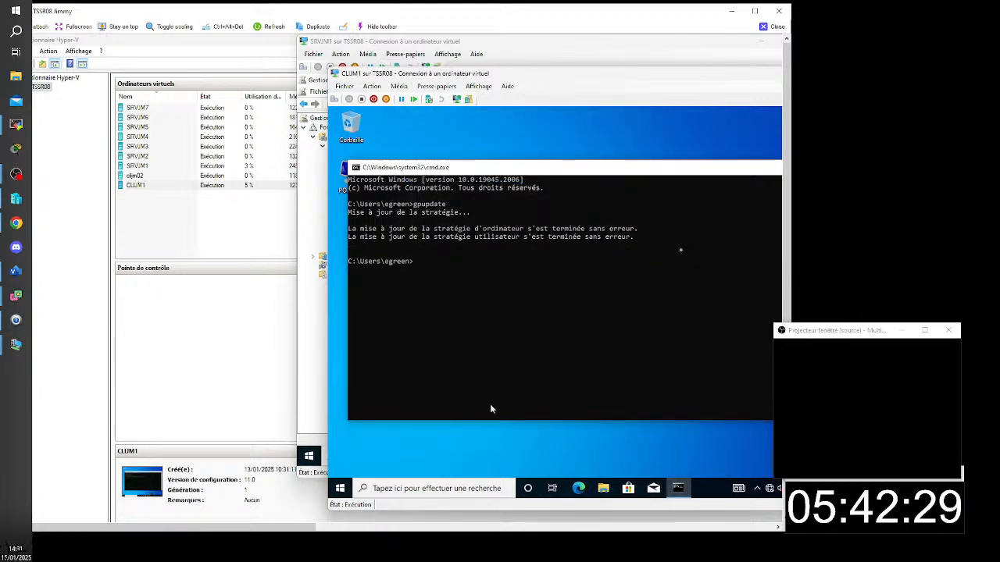
left_click(340, 488)
left_click(403, 185)
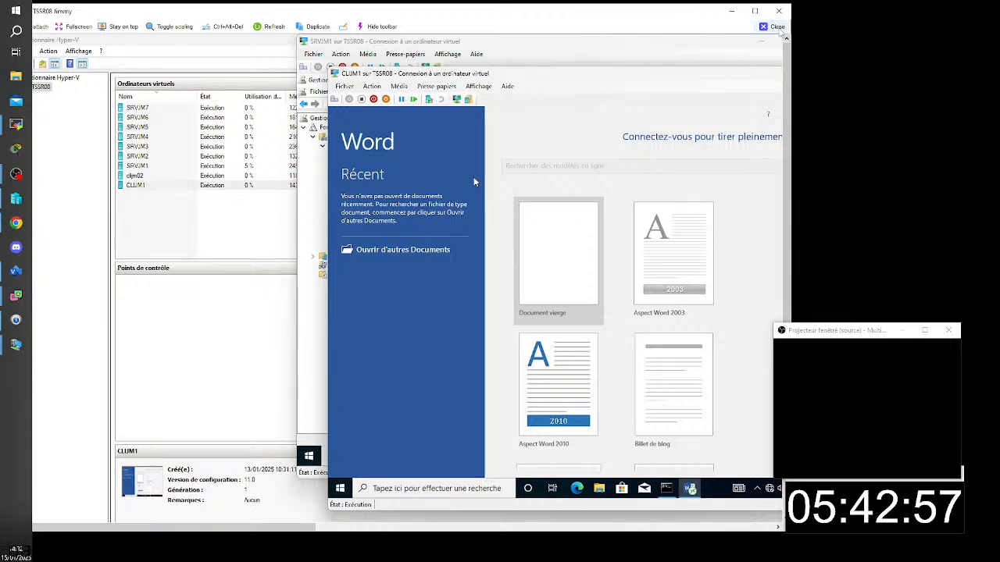
- Leave the TSSR08 session and maximise the TSSR01 remote session
left_click(776, 26)
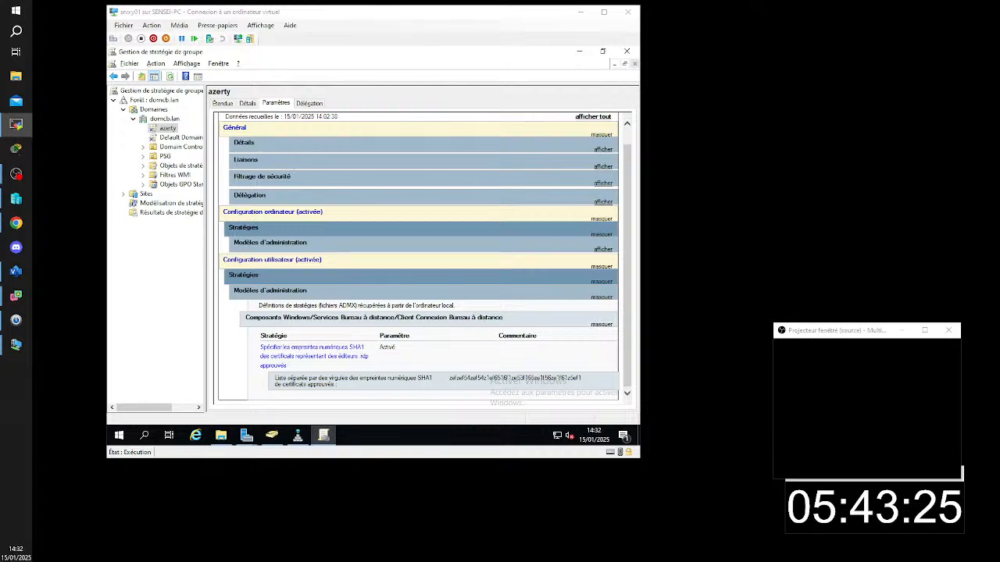
left_click(16, 123)
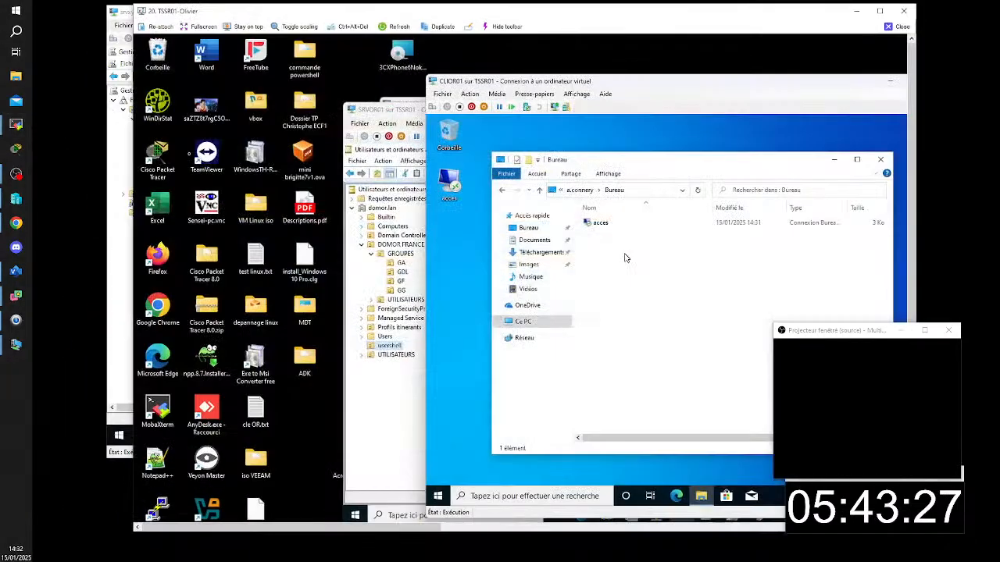
left_click(880, 11)
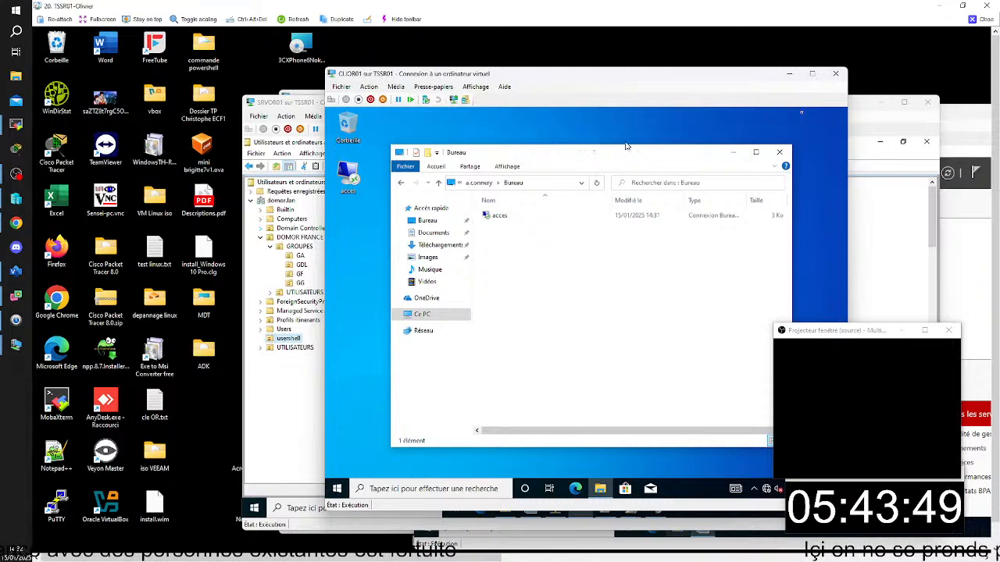
- Close the Bureau folder window on CLIOR01 and check which accounts are signed in
left_click(778, 151)
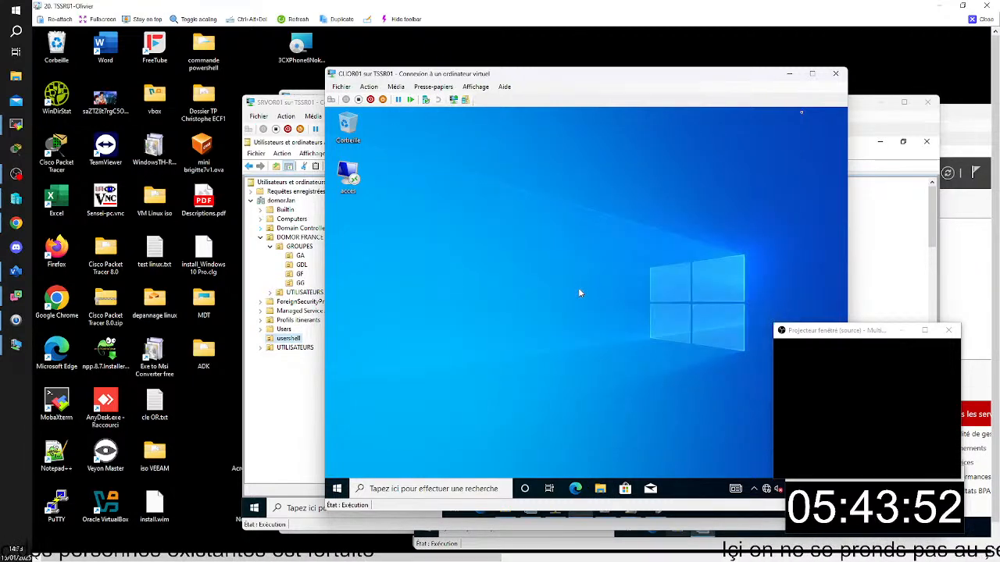
left_click(337, 489)
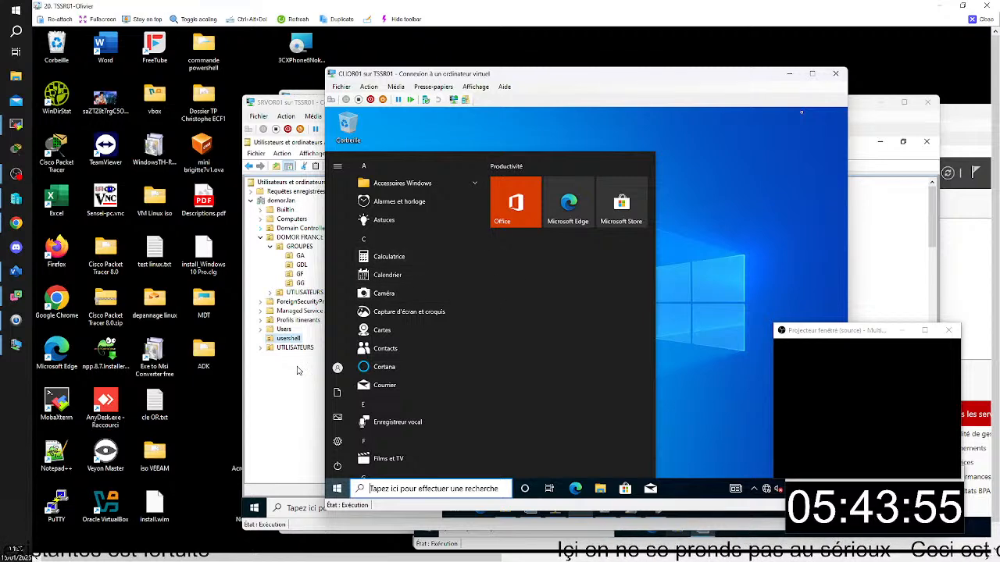
left_click(338, 368)
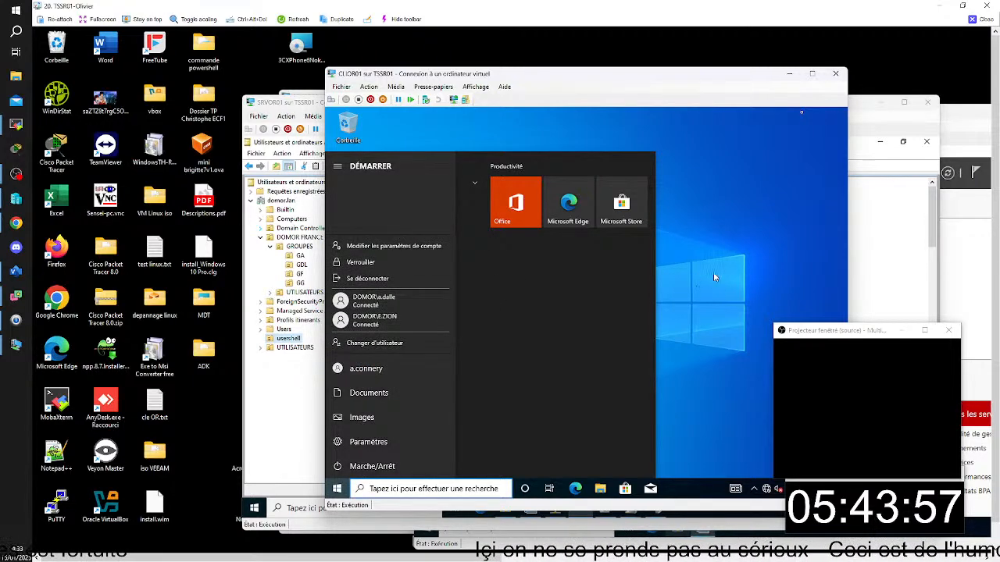
key("Escape")
left_click(703, 228)
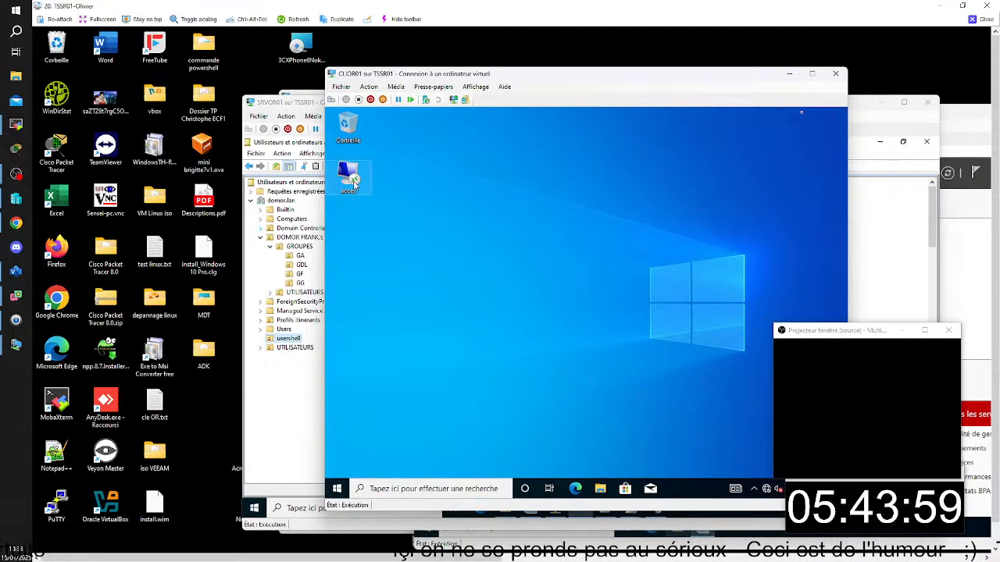
- Launch the Word RemoteApp from the Work Resources (RADC) folder on CLIOR01
left_click(337, 489)
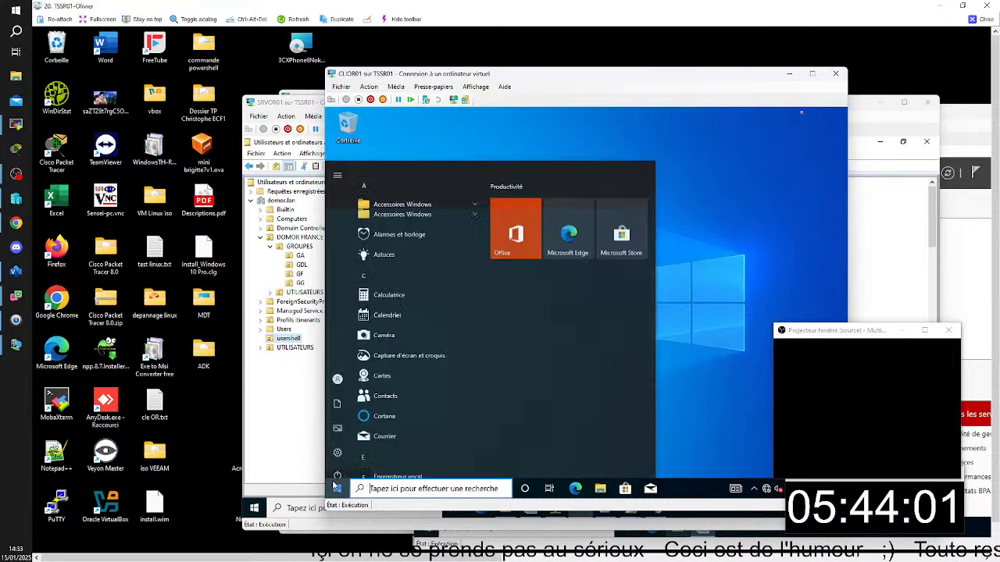
scroll(363, 385, "down", 10)
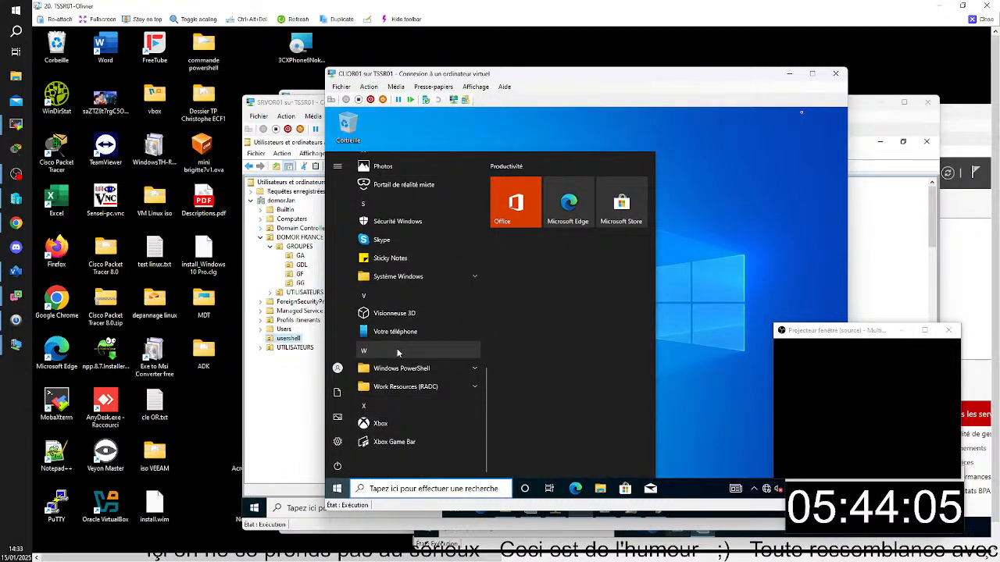
left_click(417, 387)
left_click(418, 405)
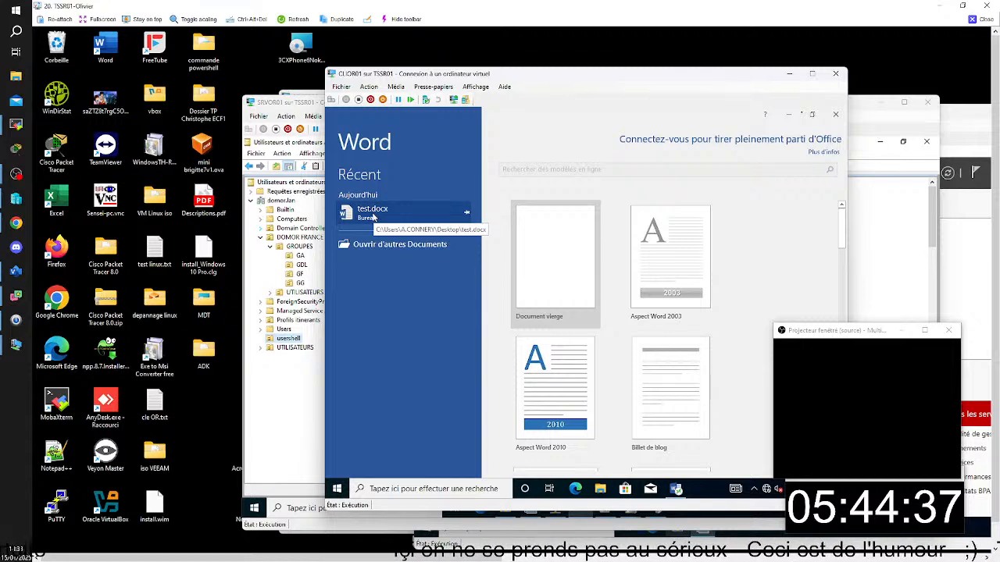
- Create a blank Word document and enter the test text "Nfklglefelkn psg ????"
left_click(536, 253)
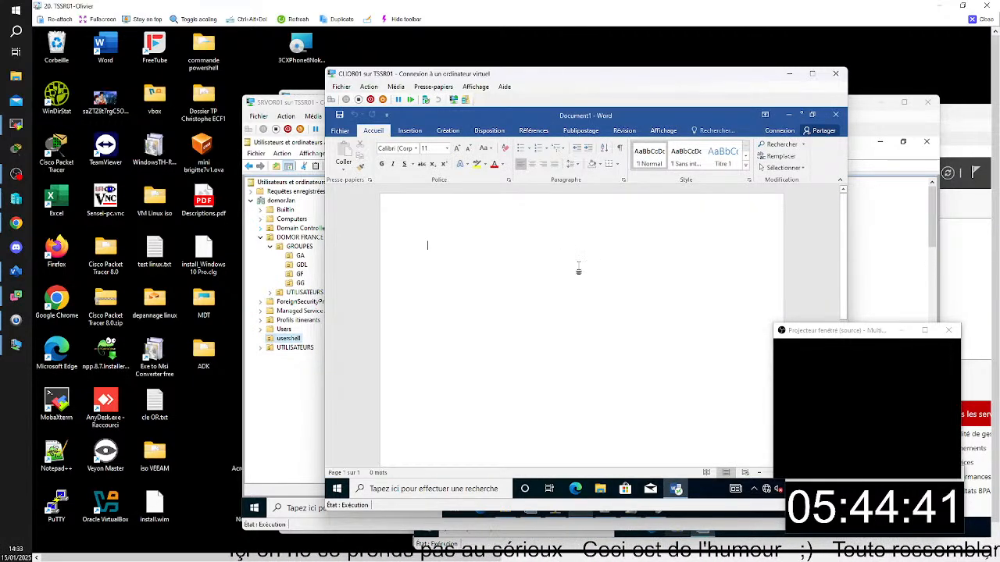
type("Nfklglefelkn ")
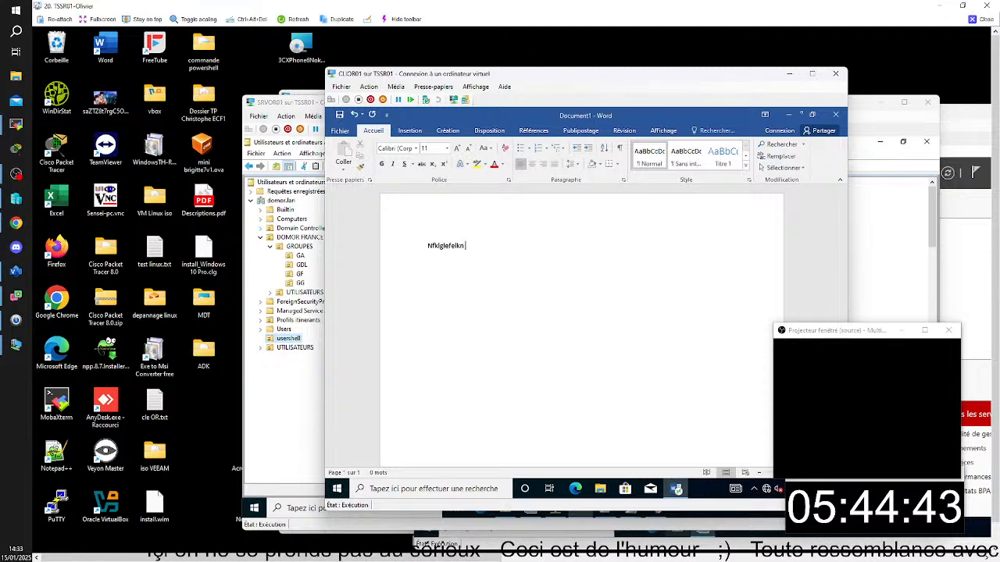
type("psg ????")
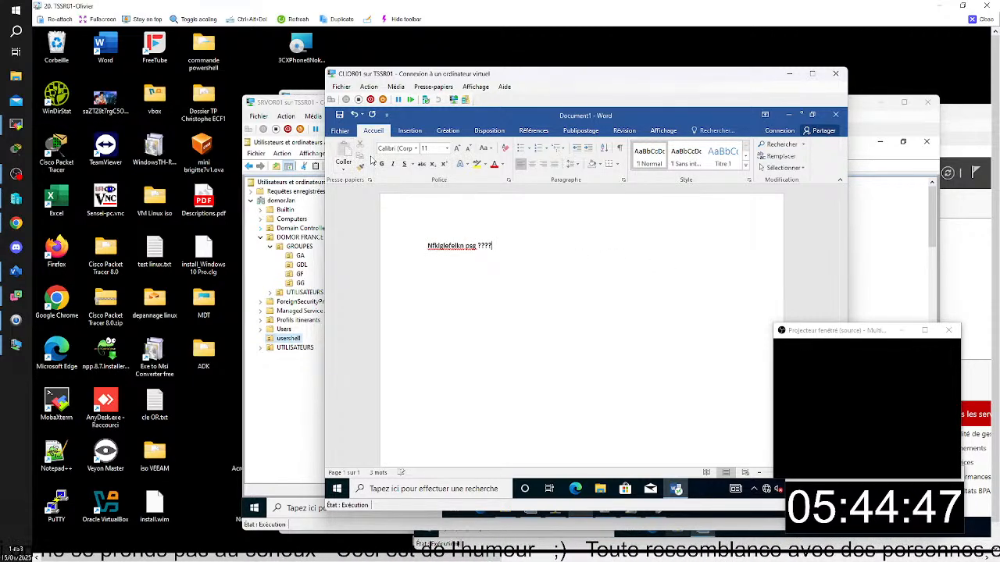
- Save the Word document to the Bureau folder as PSG and close Word
key("ctrl+s")
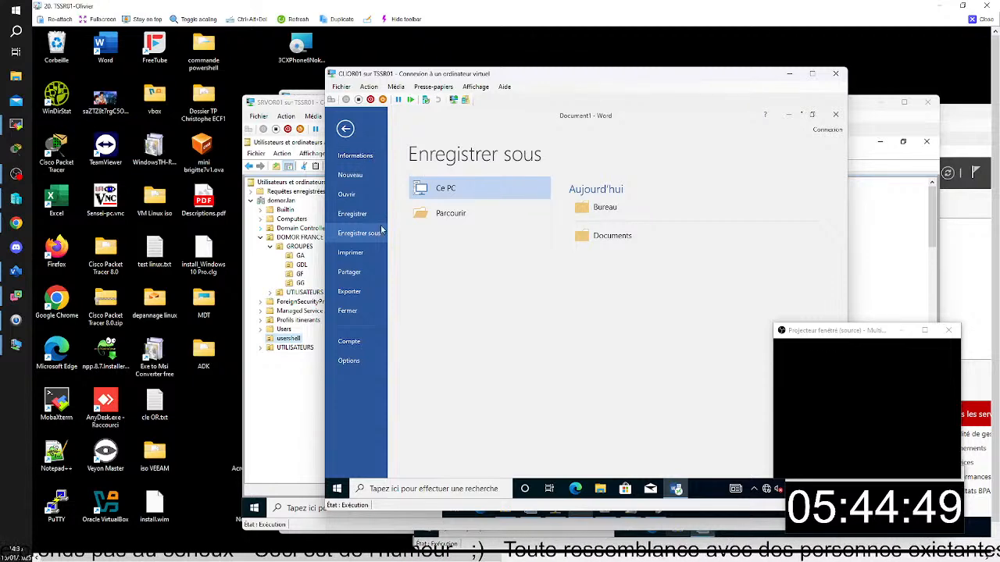
left_click(611, 216)
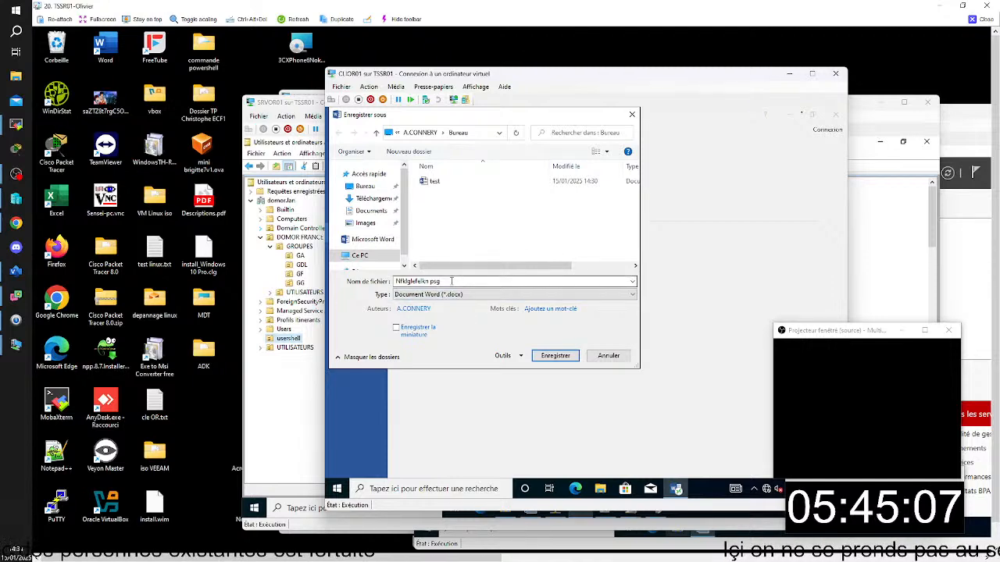
left_click_drag(453, 282, 316, 241)
type("PSG")
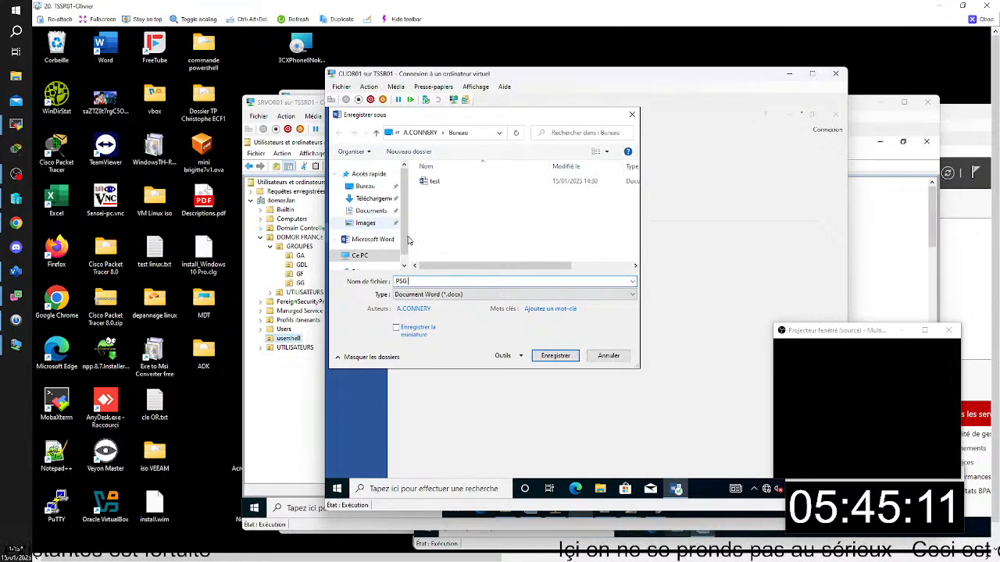
left_click(557, 357)
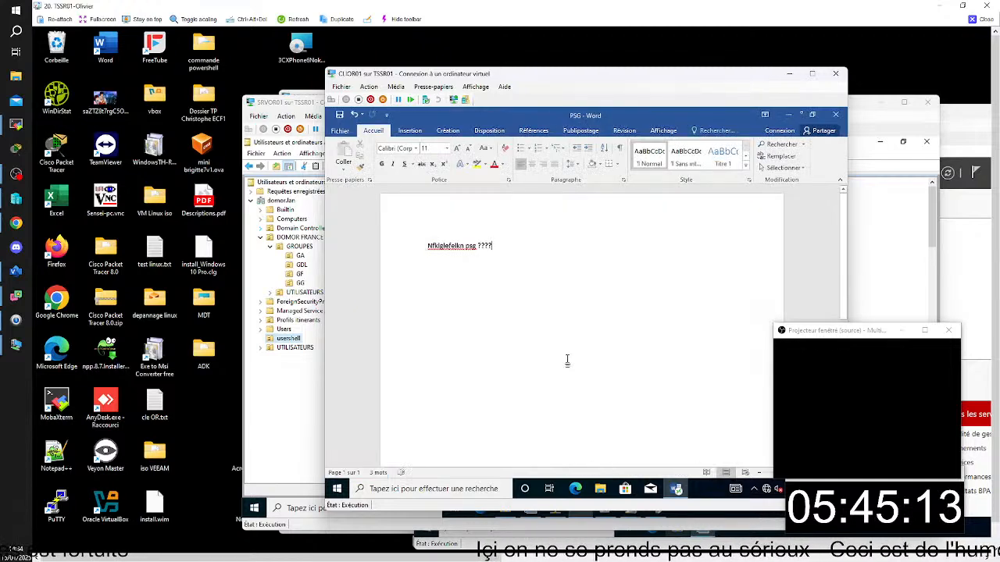
left_click(833, 116)
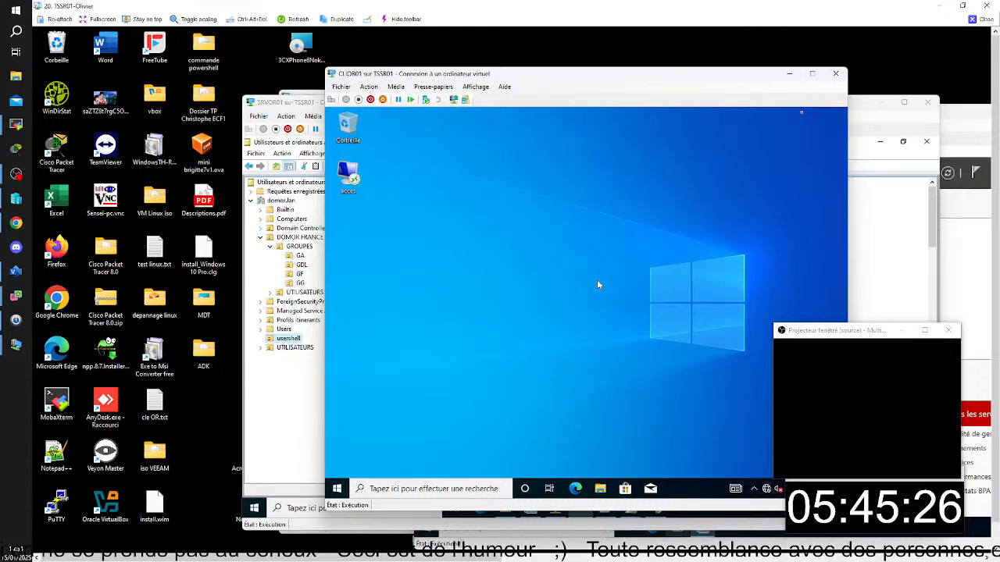
- Browse the local disk (C:) on CLIOR01 to the signed-in user's Bureau folder and check which files it contains
left_click(601, 488)
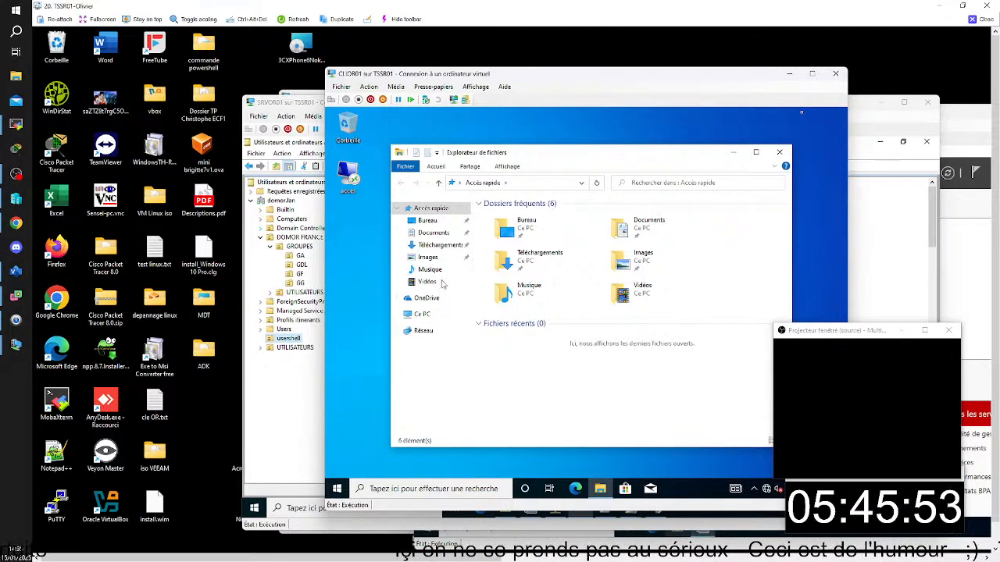
left_click(422, 331)
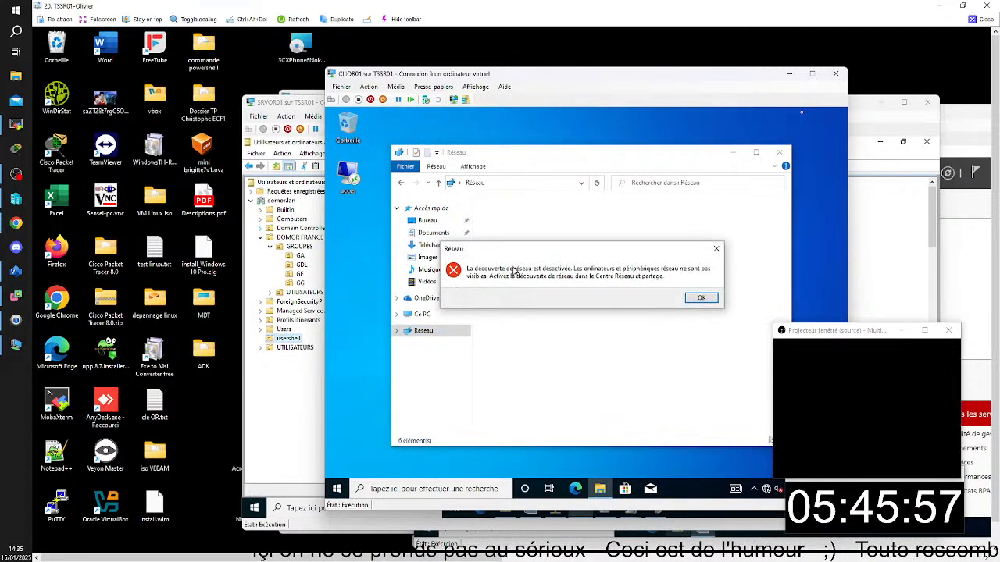
left_click(701, 298)
left_click(422, 315)
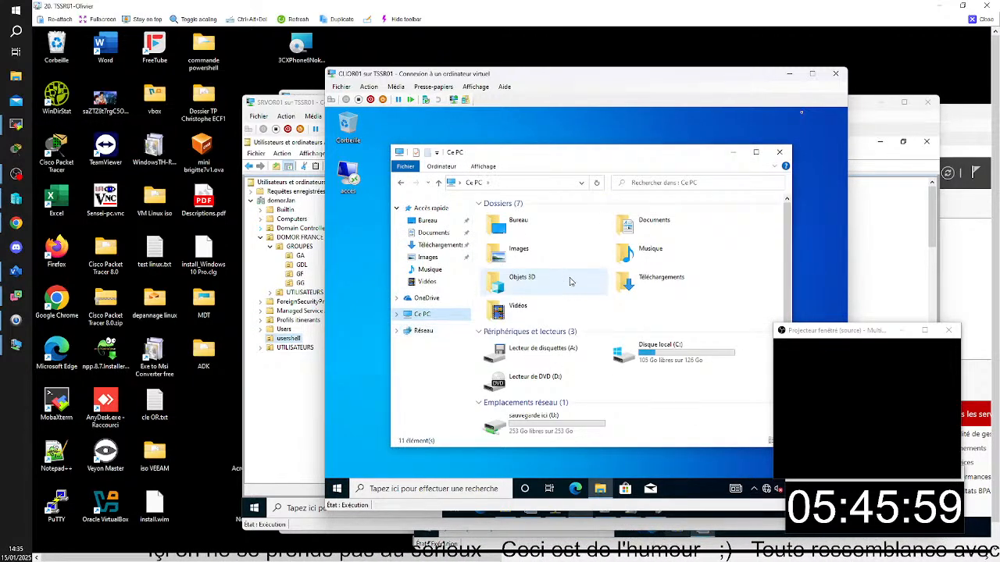
double_click(675, 364)
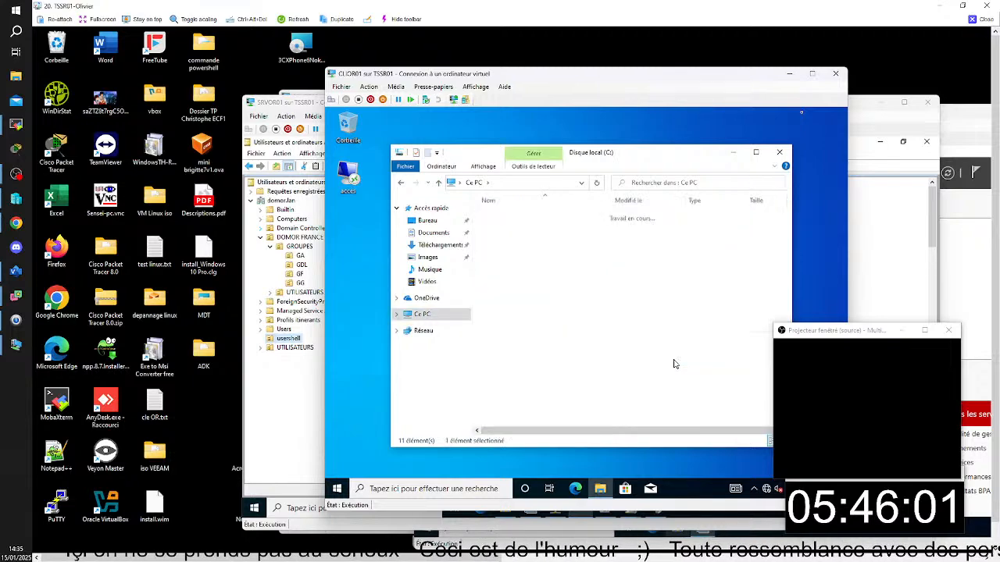
double_click(506, 248)
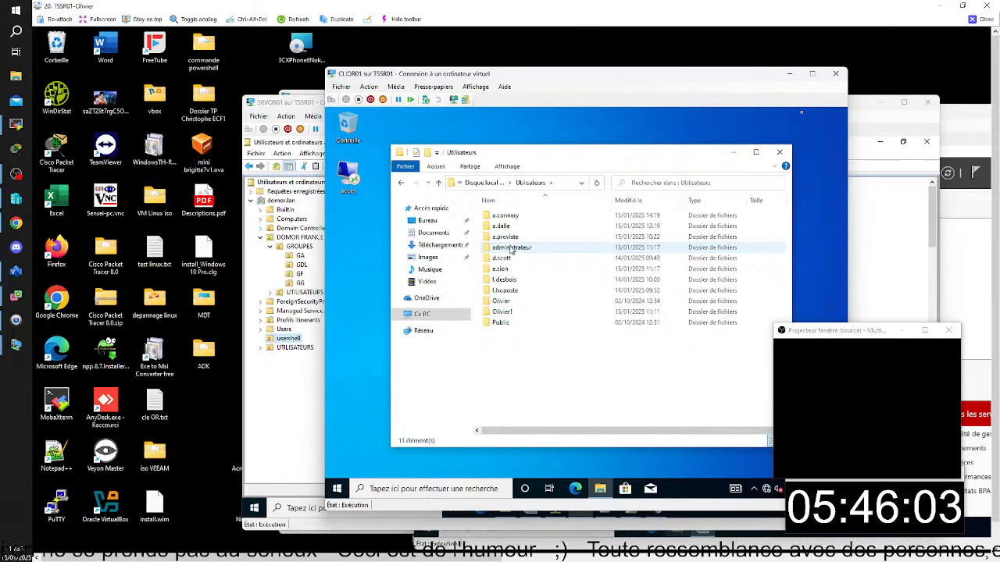
double_click(509, 216)
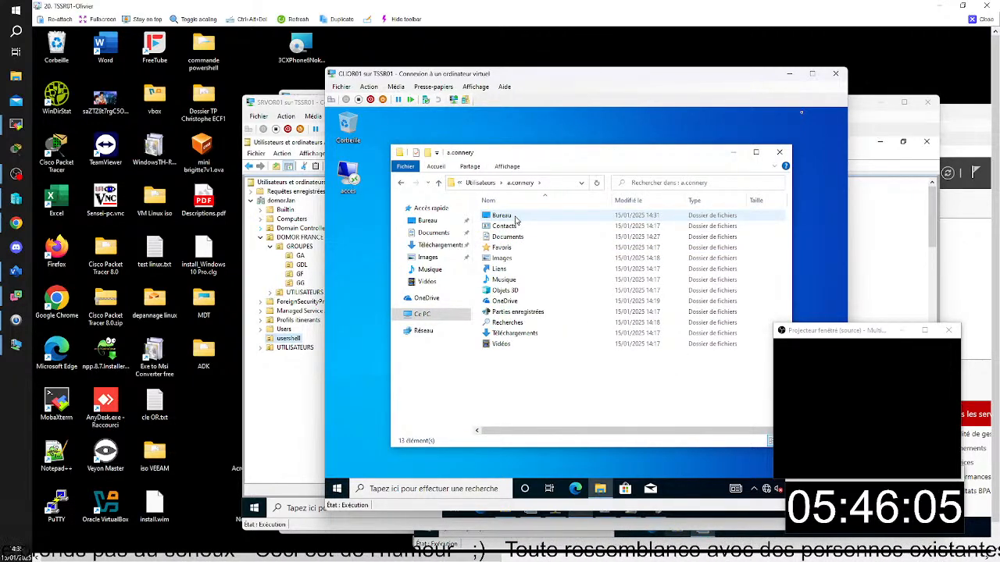
double_click(515, 219)
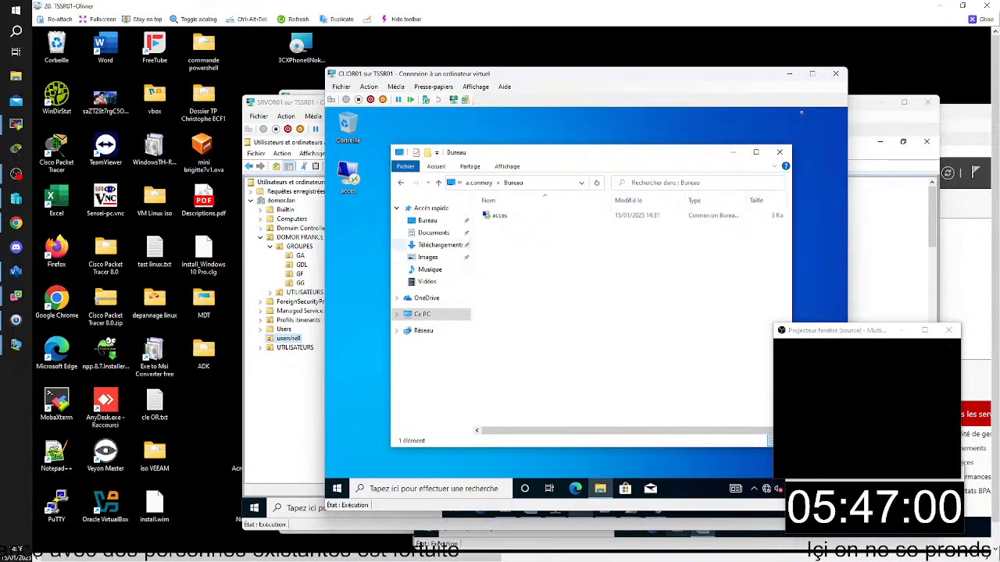
- Relaunch the Word RemoteApp from Work Resources (RADC) and compare its recent documents with the local Bureau folder
left_click(338, 489)
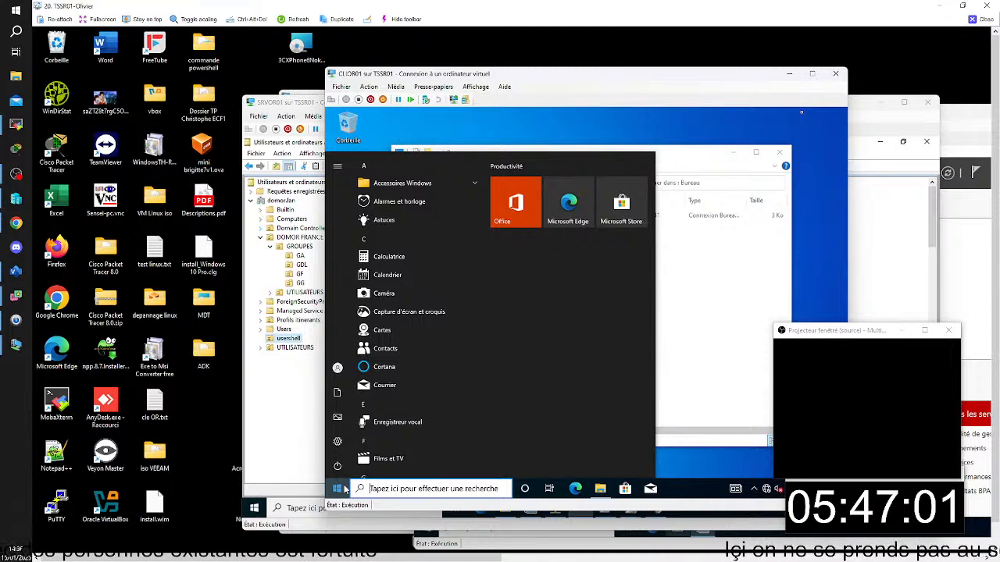
left_click(343, 489)
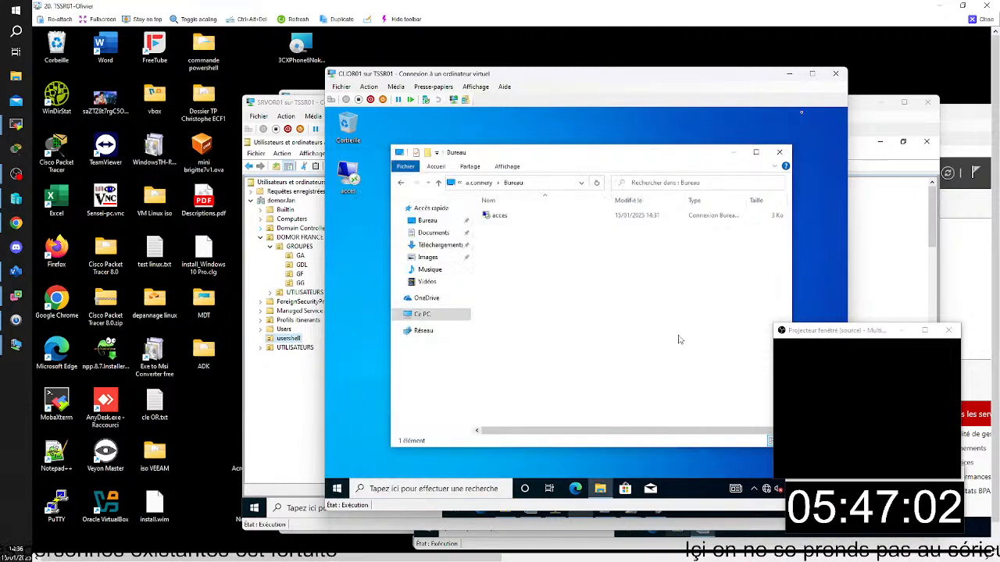
left_click(344, 491)
scroll(441, 380, "down", 10)
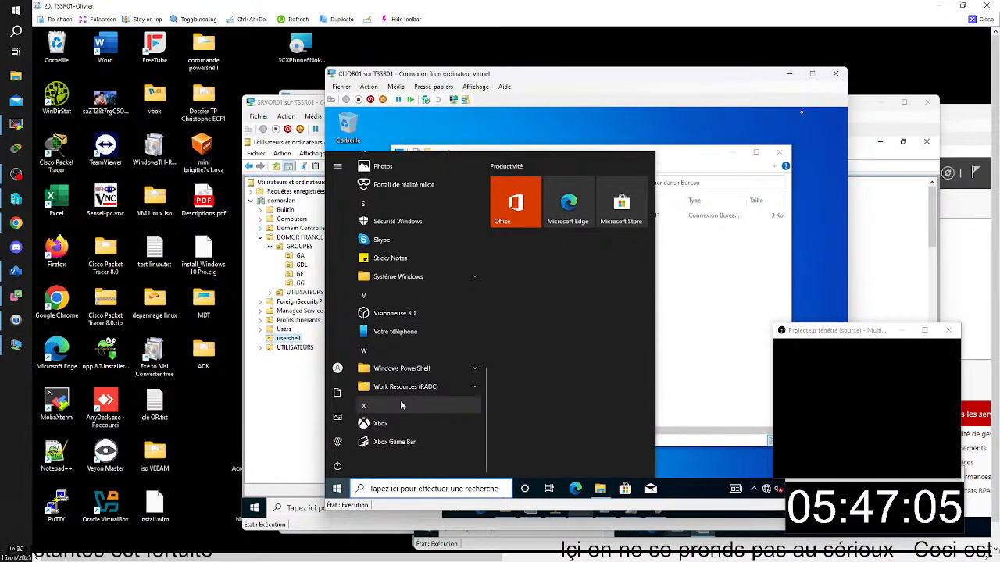
left_click(406, 389)
left_click(407, 405)
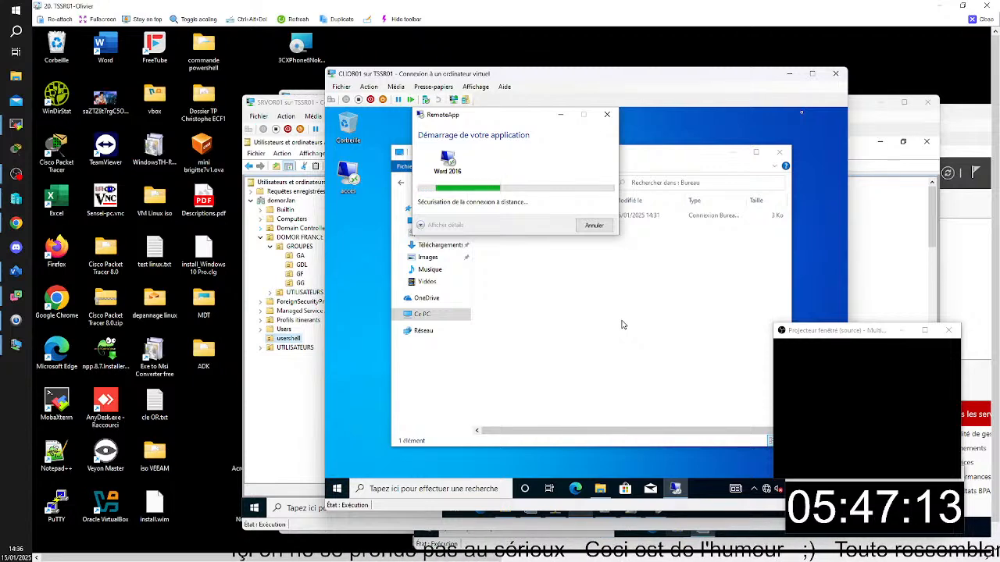
left_click_drag(688, 158, 705, 163)
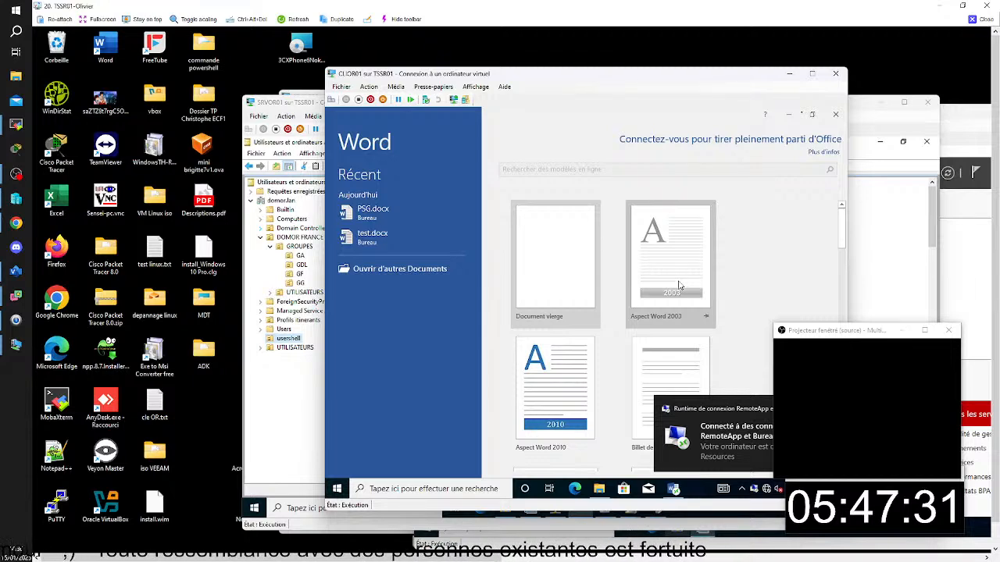
left_click(384, 236)
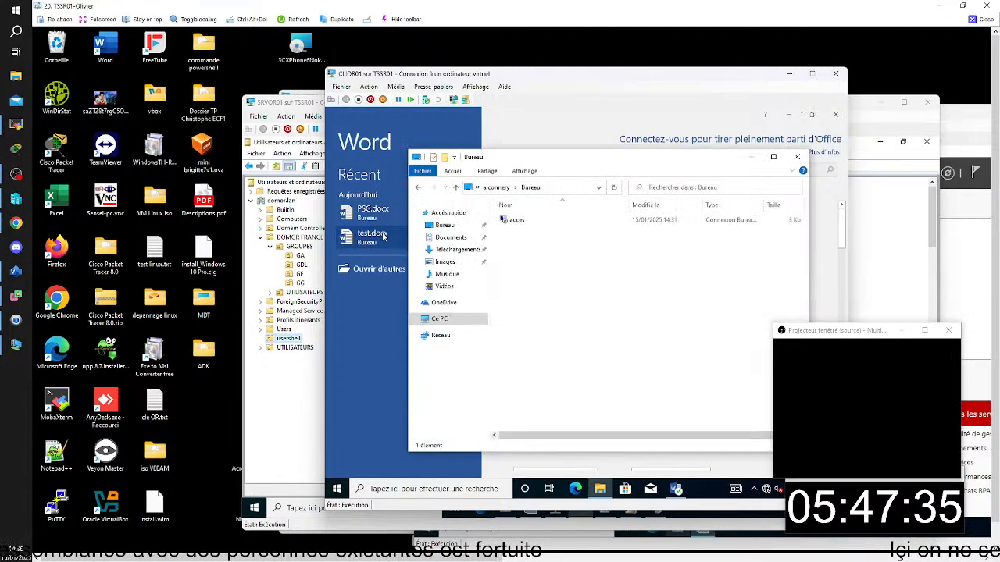
left_click(387, 233)
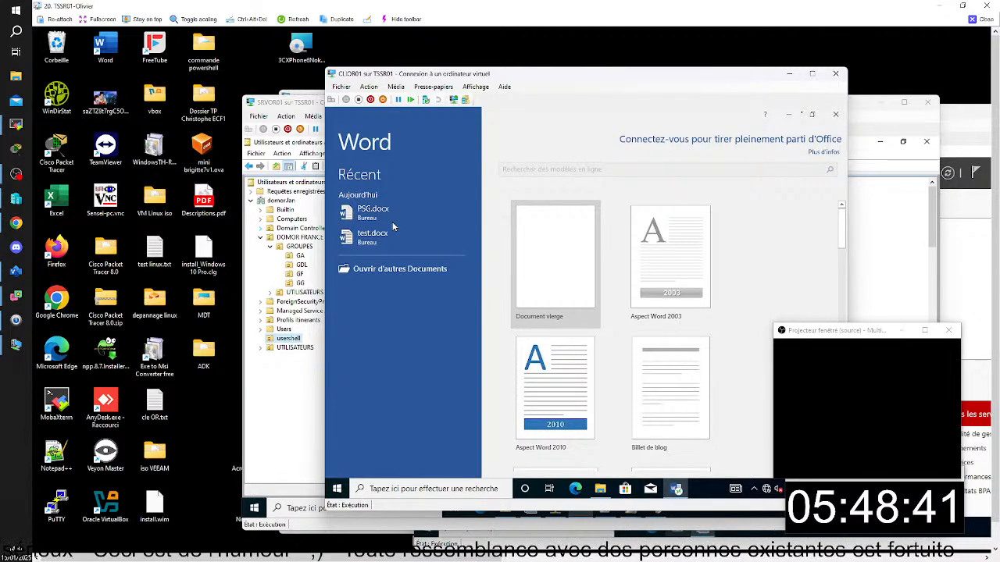
- Clear the open windows on TSSR01, reopen the CLIOR01 console from Hyper-V Manager, and close Word
left_click(789, 73)
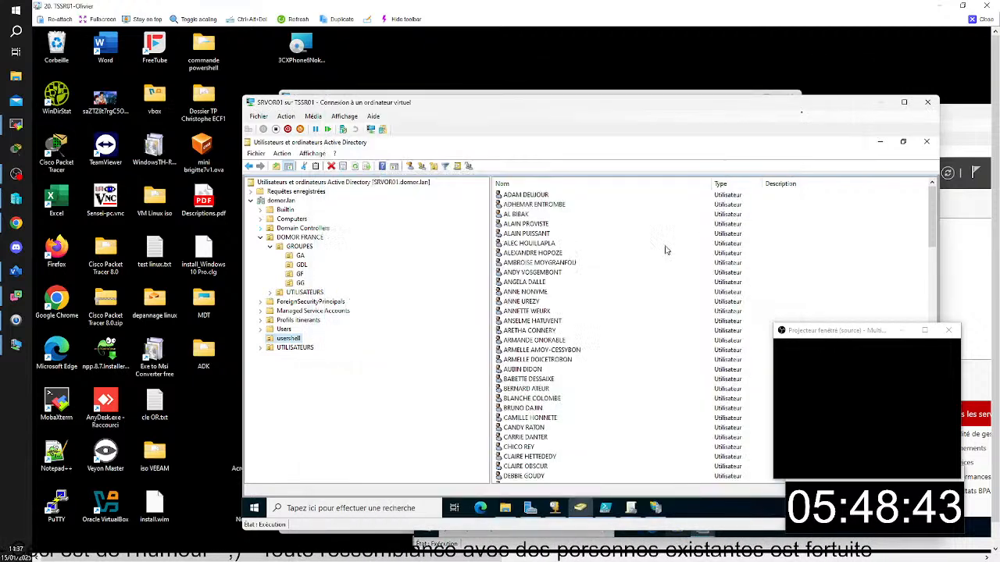
left_click(881, 102)
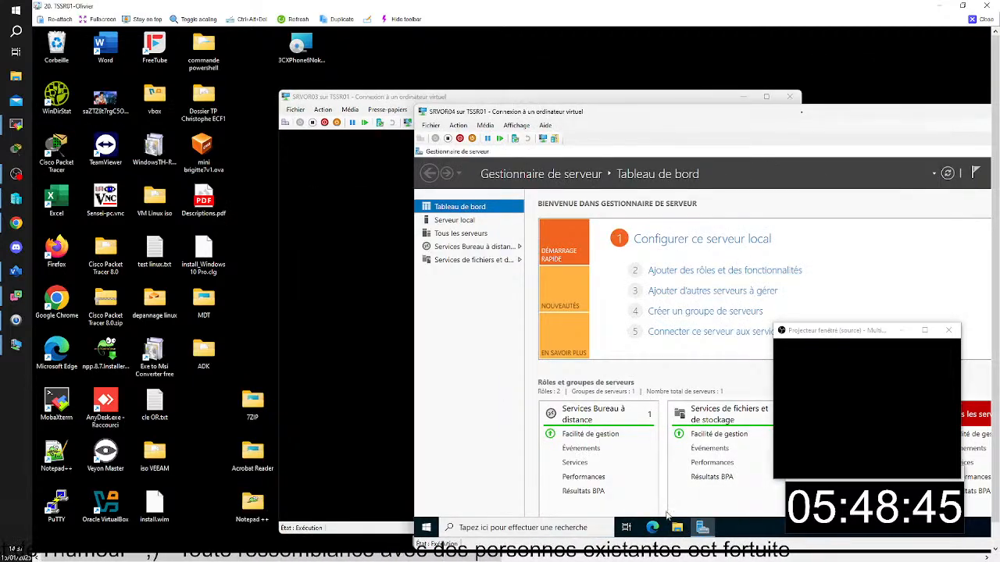
key("alt+Tab")
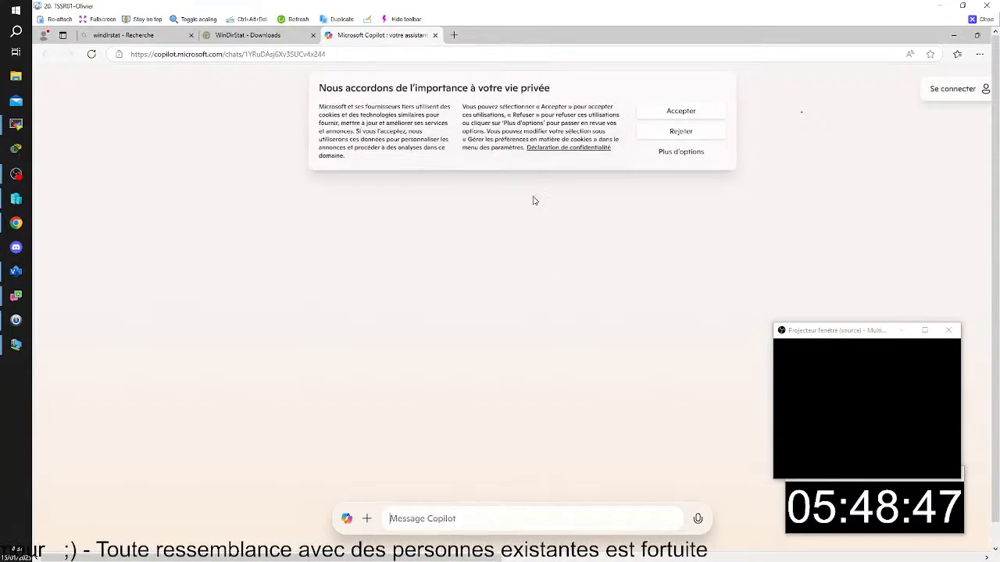
left_click(953, 35)
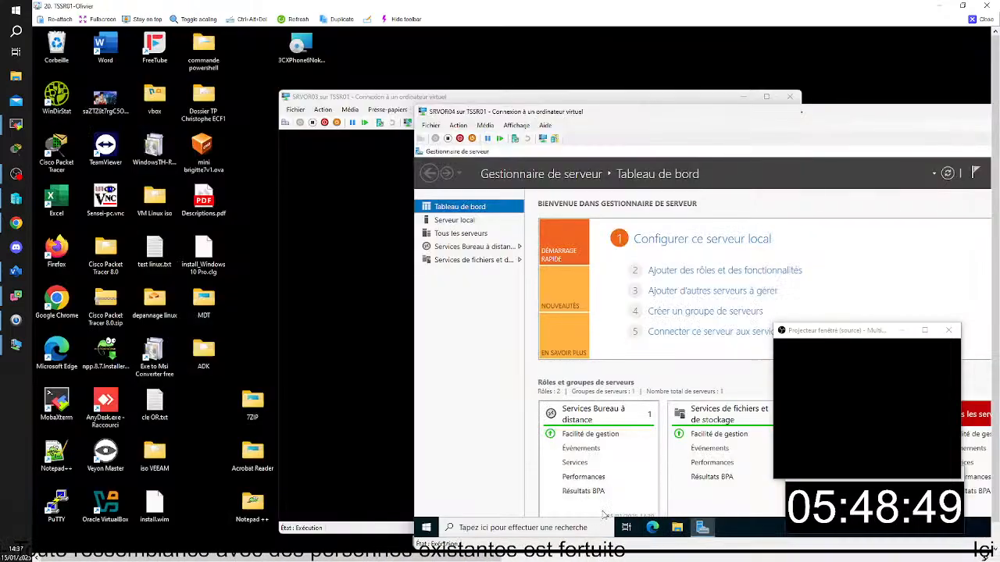
left_click(574, 549)
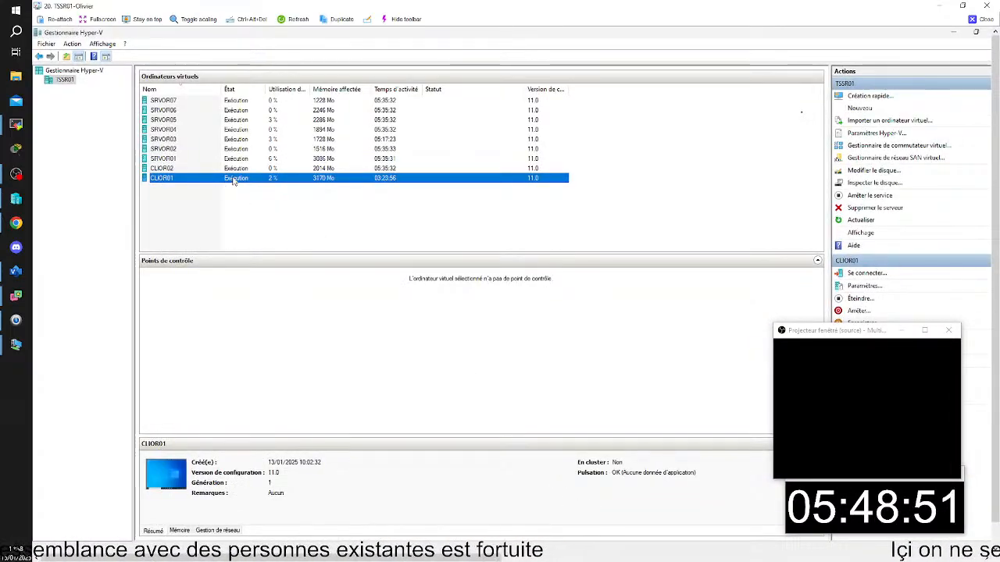
double_click(233, 180)
left_click(835, 115)
- Try the acces remote desktop connection to pokedex with the account password, refuse the untrusted certificate, and minimise the Bureau window
double_click(367, 183)
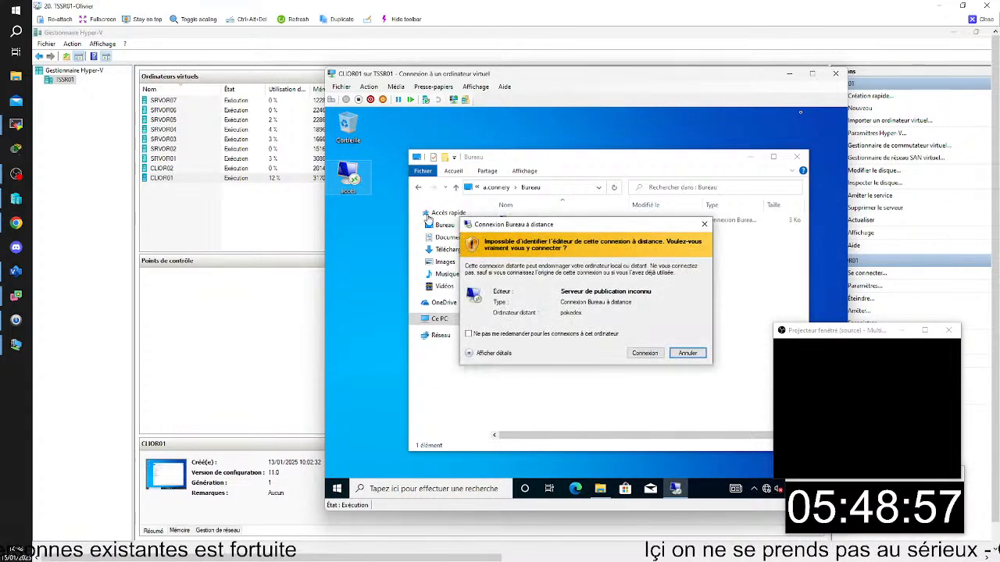
left_click(644, 353)
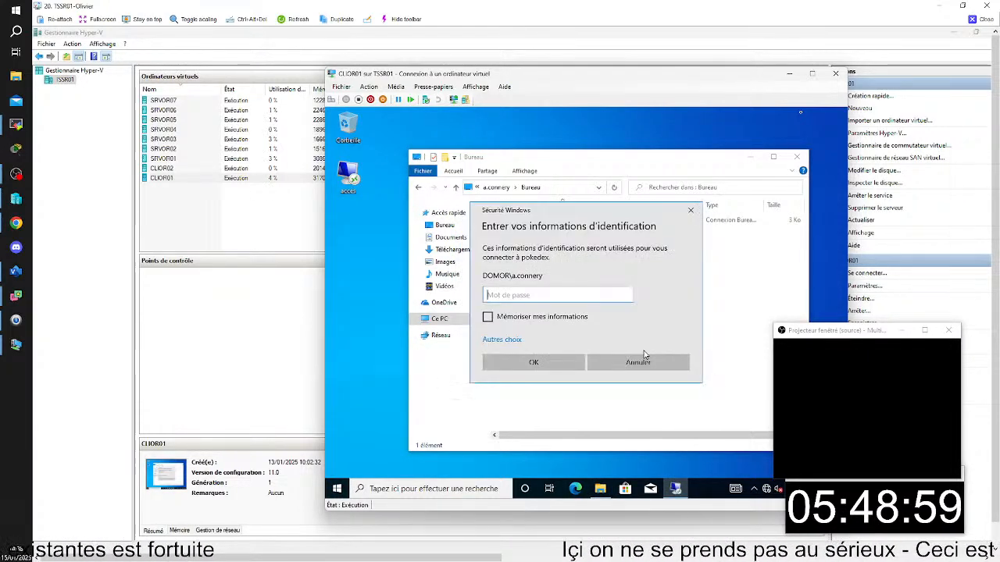
type("*******")
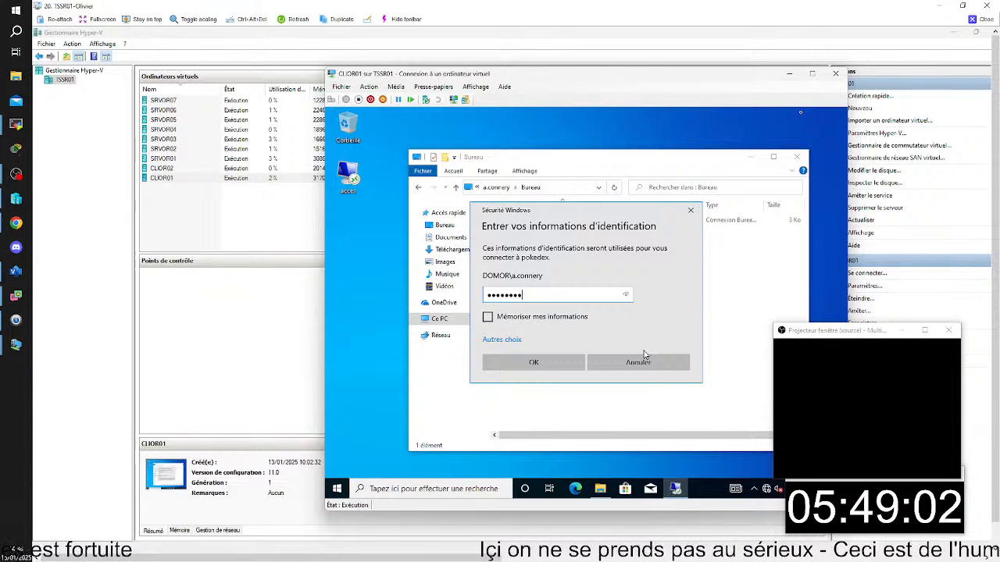
type("*")
key("Return")
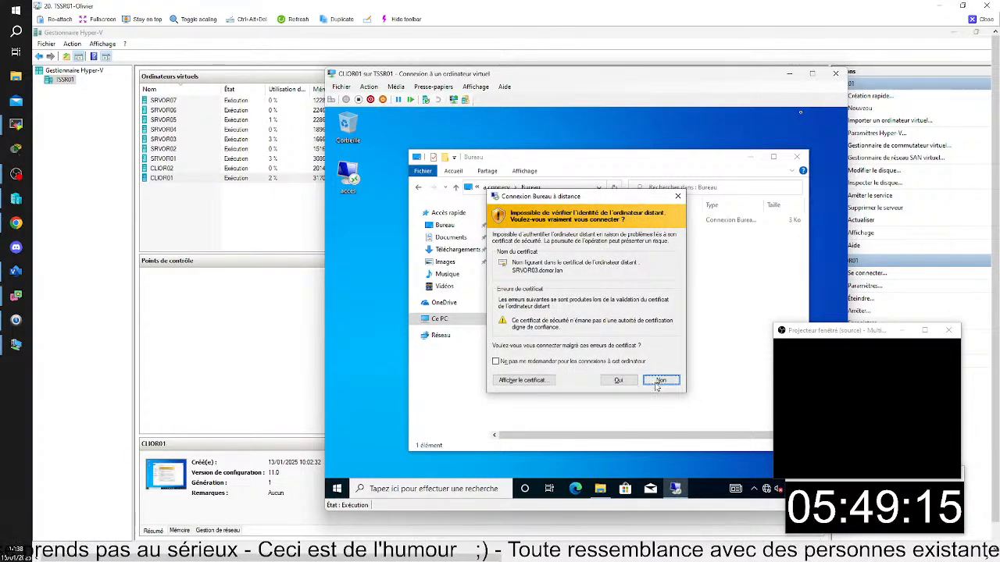
left_click(656, 381)
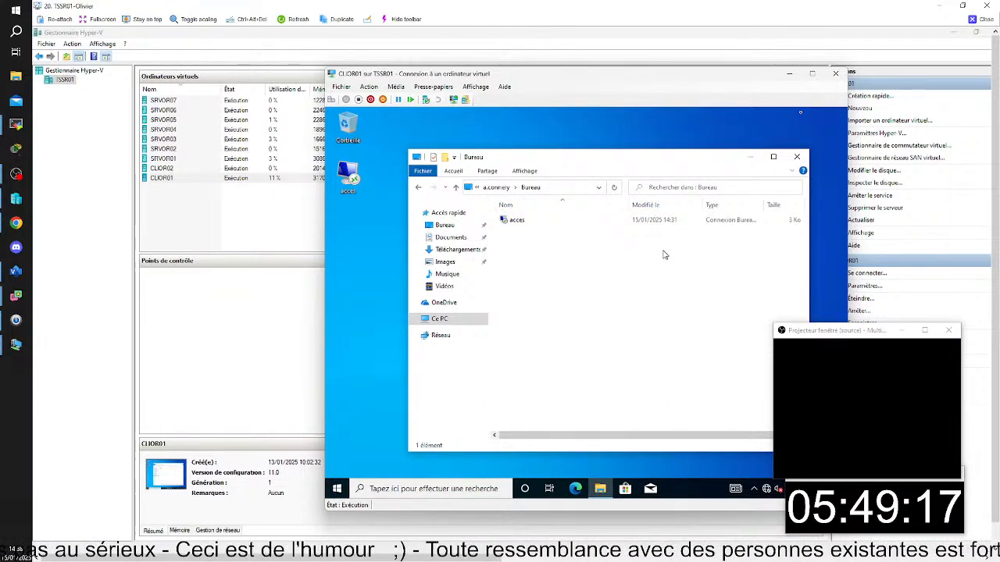
left_click(751, 158)
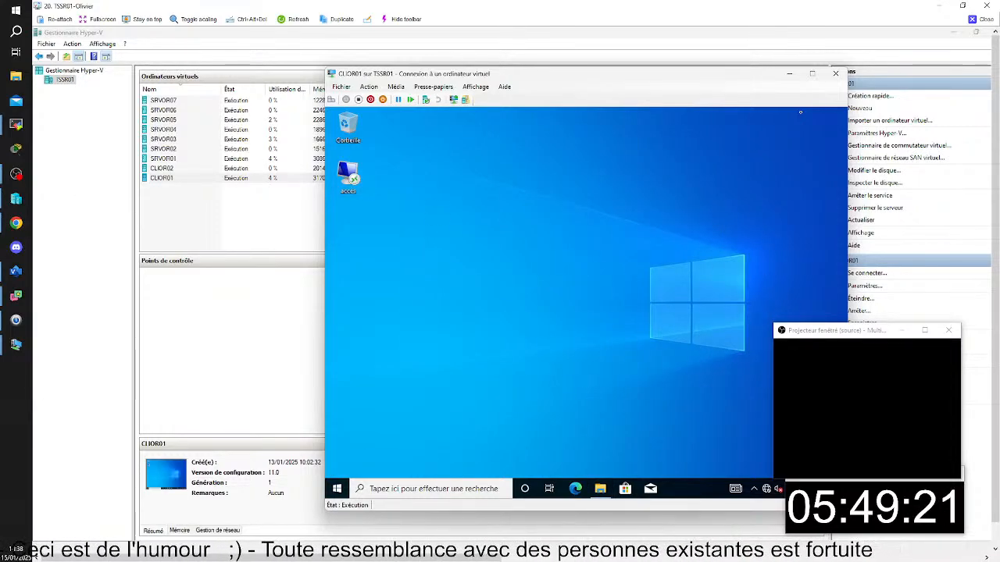
- Retry the acces connection to pokedex with the account password, accepting the SRVOR03 certificate despite its errors
double_click(356, 189)
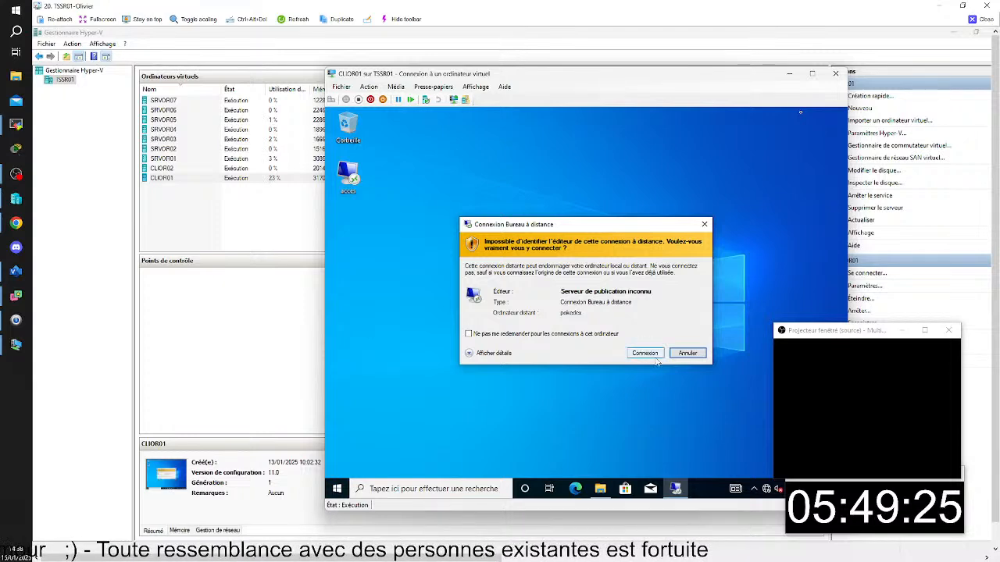
left_click(643, 353)
type("*************")
key("Return")
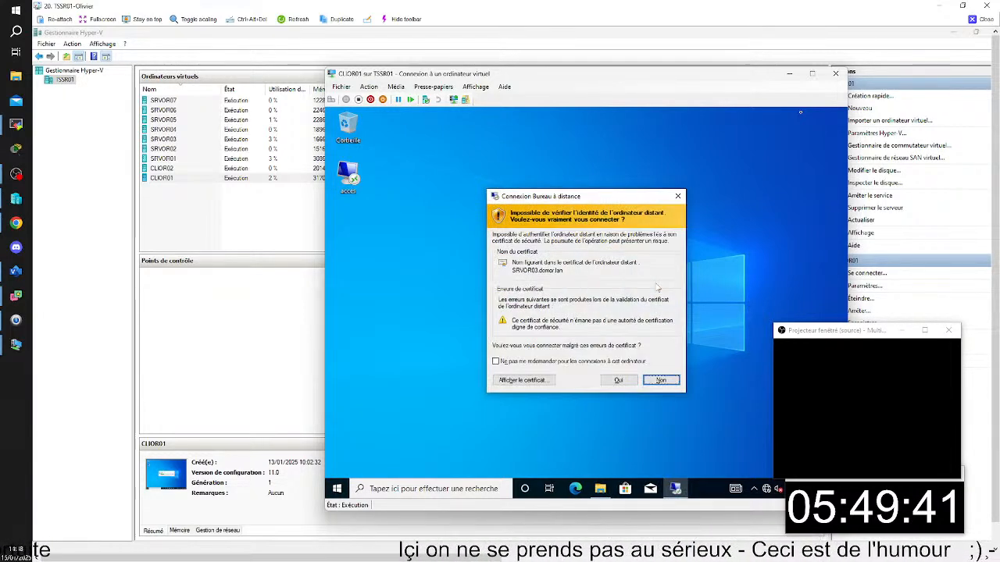
left_click(618, 381)
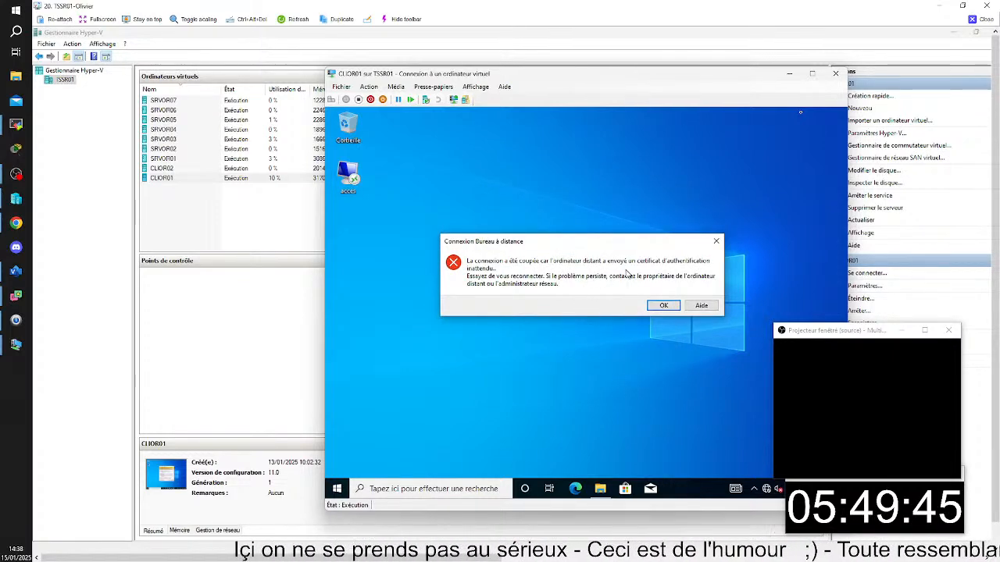
left_click(662, 307)
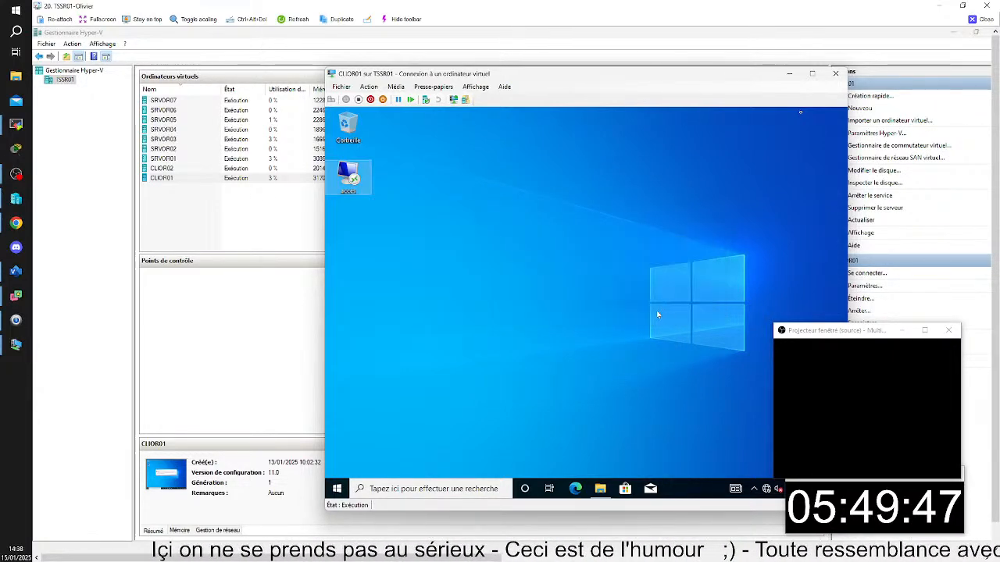
- Try the acces shortcut to pokedex once more with the account password, accept the SRVOR03 certificate, and dismiss the connection error
double_click(351, 177)
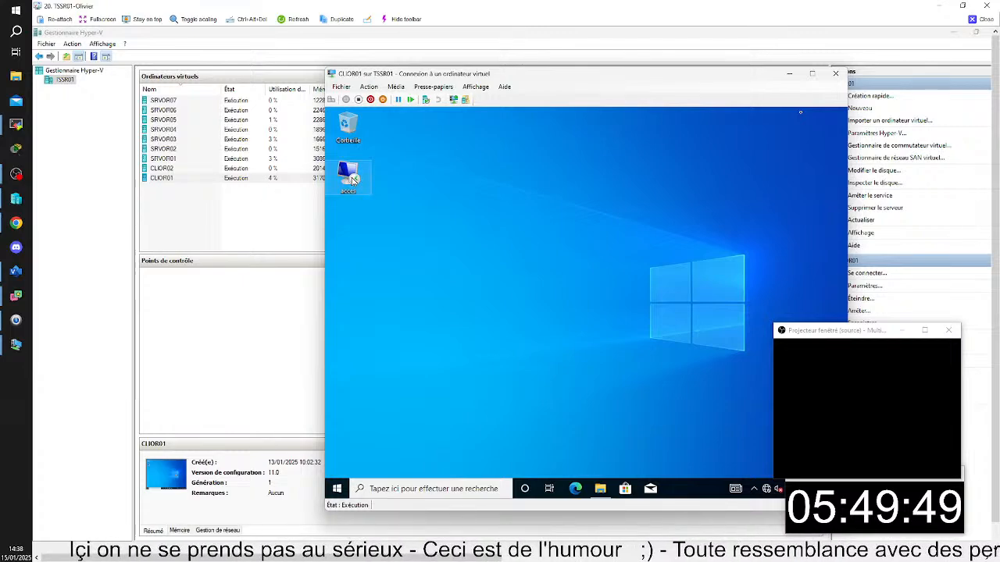
left_click(652, 353)
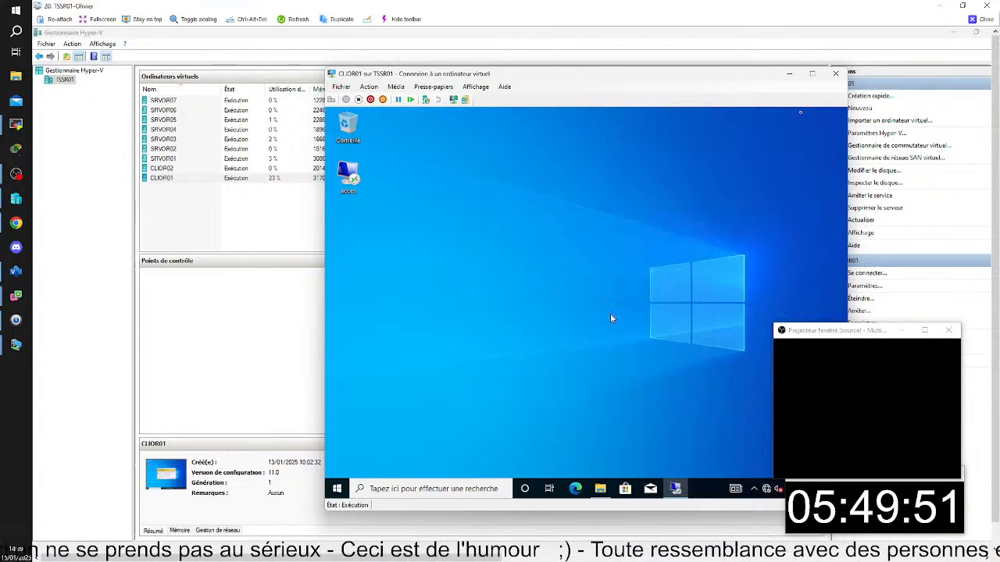
type("•")
key("BackSpace")
type("••••••••••")
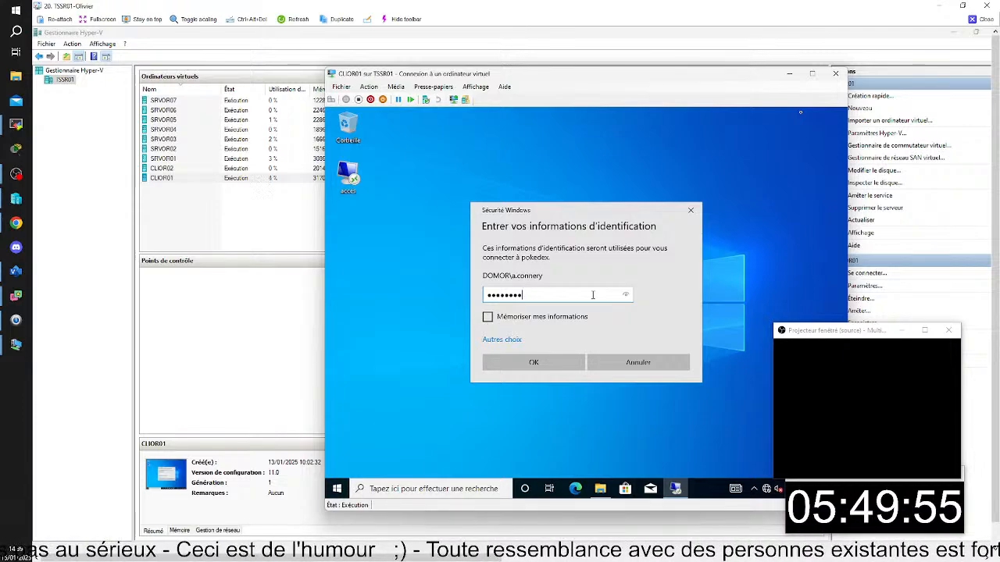
key("Return")
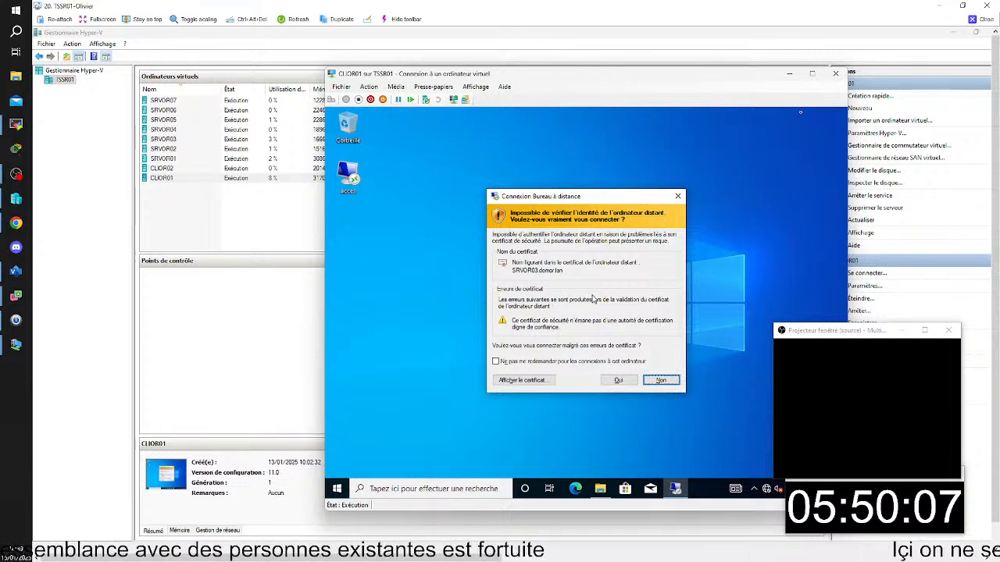
left_click(615, 382)
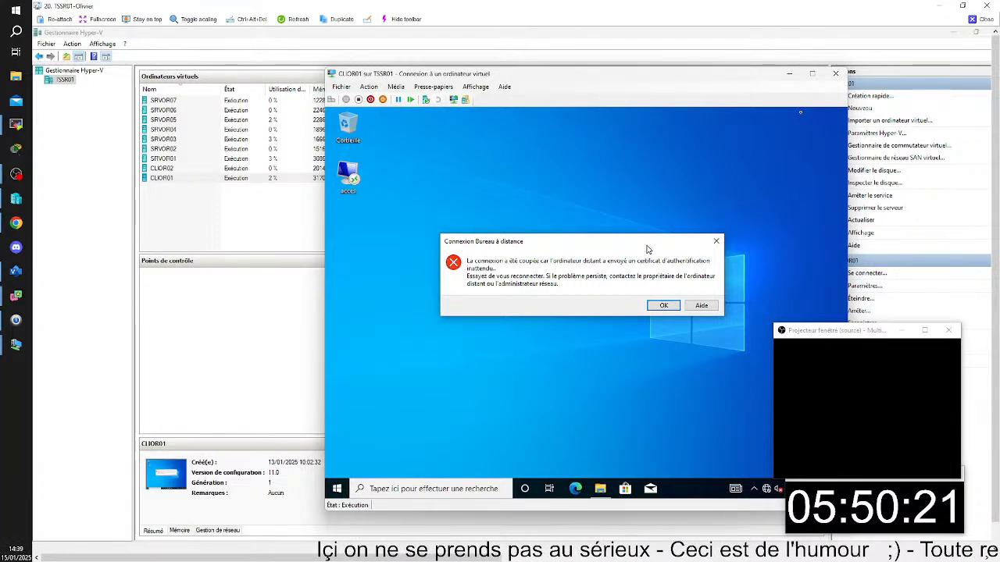
left_click(663, 305)
- Connect to pokedex directly with Connexion Bureau à distance, entering the account password and accepting the SRVOR03 certificate
left_click(446, 480)
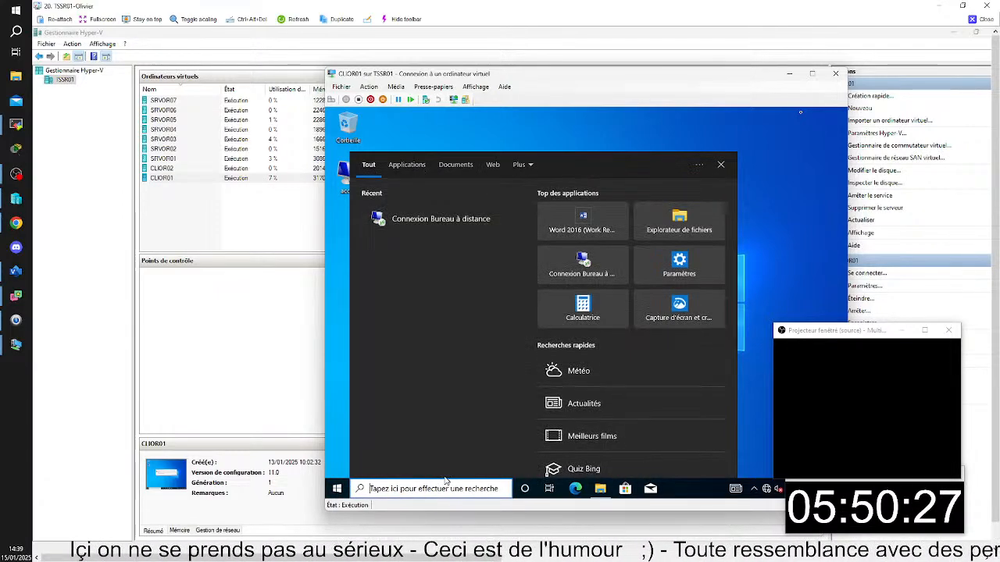
type("ms")
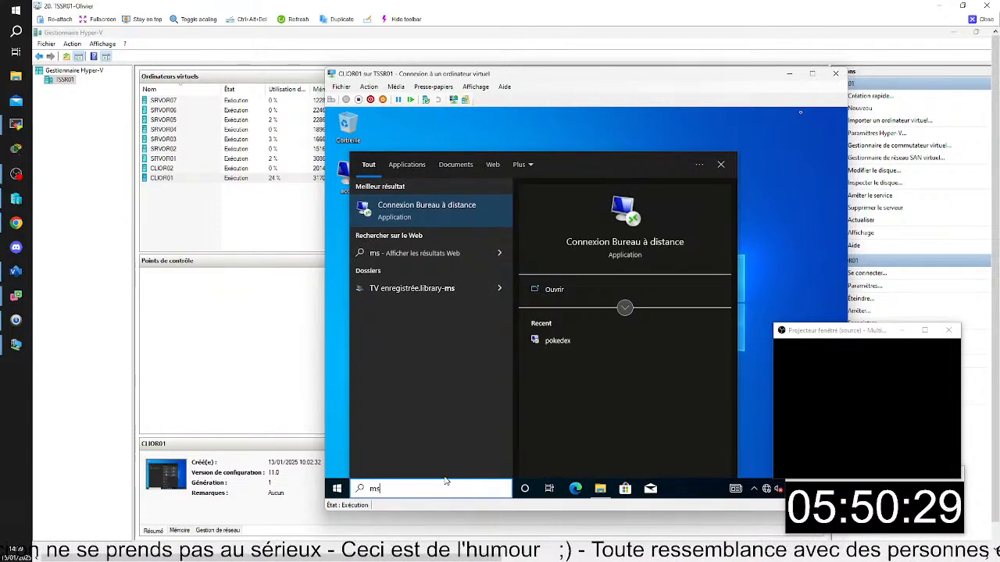
left_click(446, 219)
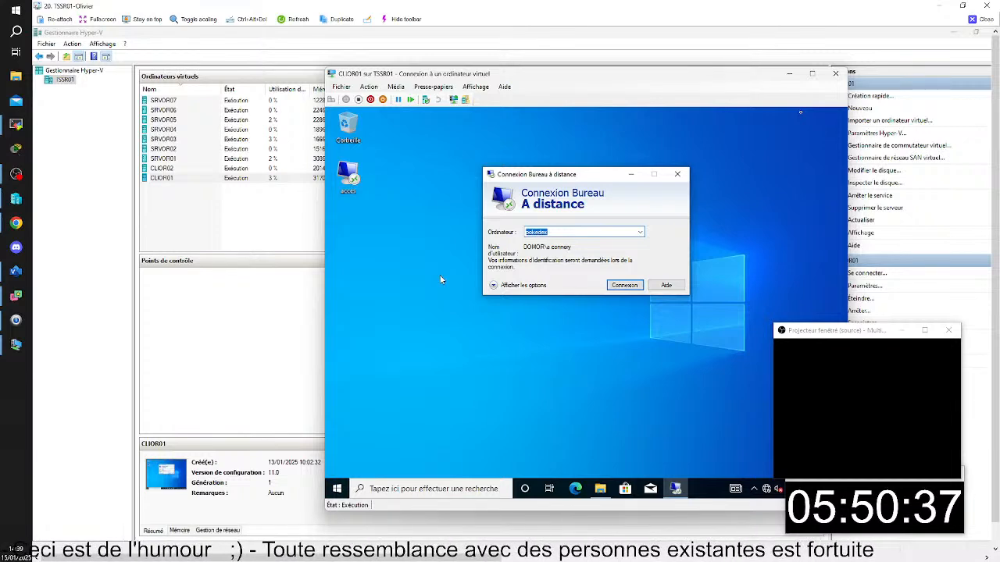
left_click(616, 286)
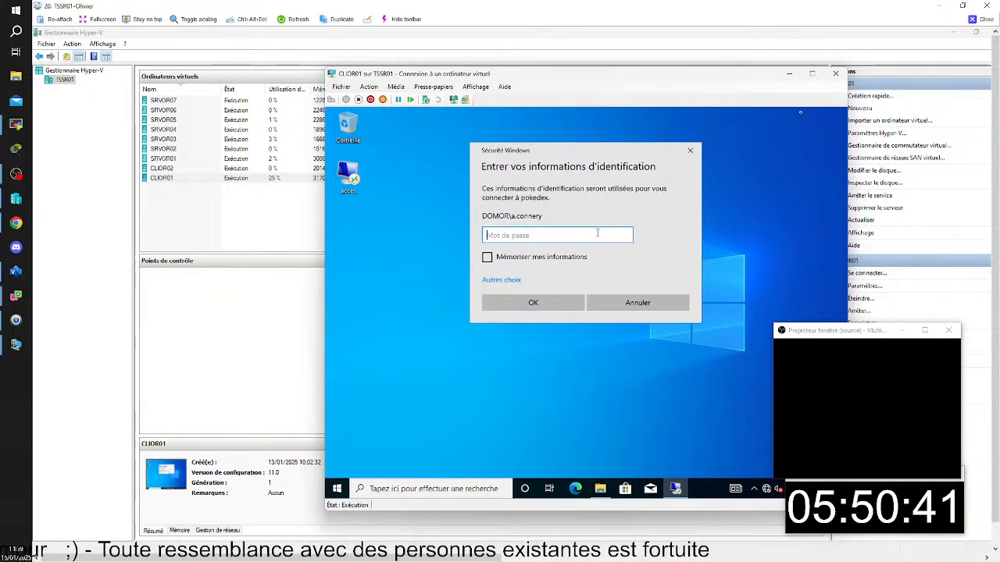
type("•••••••••••")
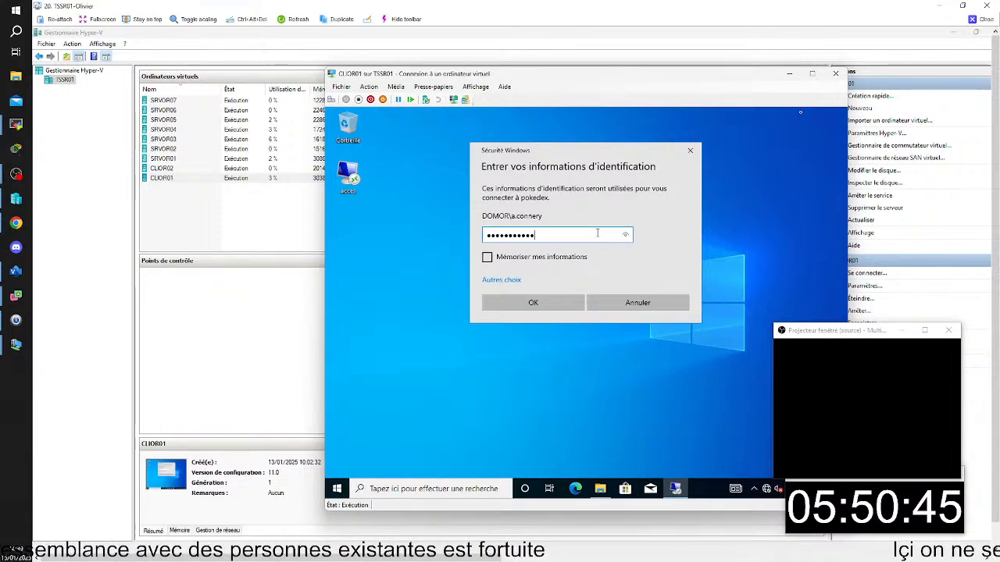
key("Return")
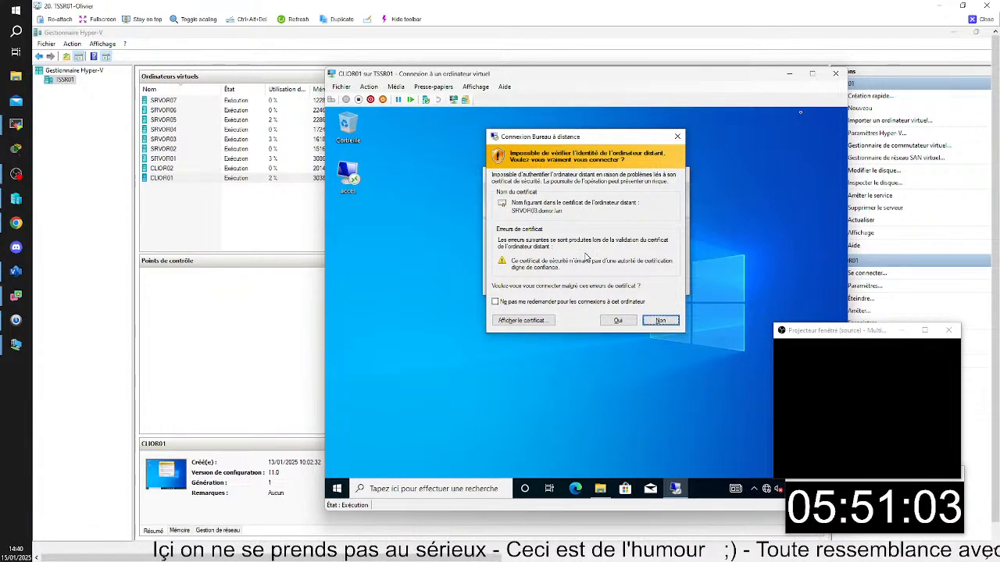
left_click(618, 321)
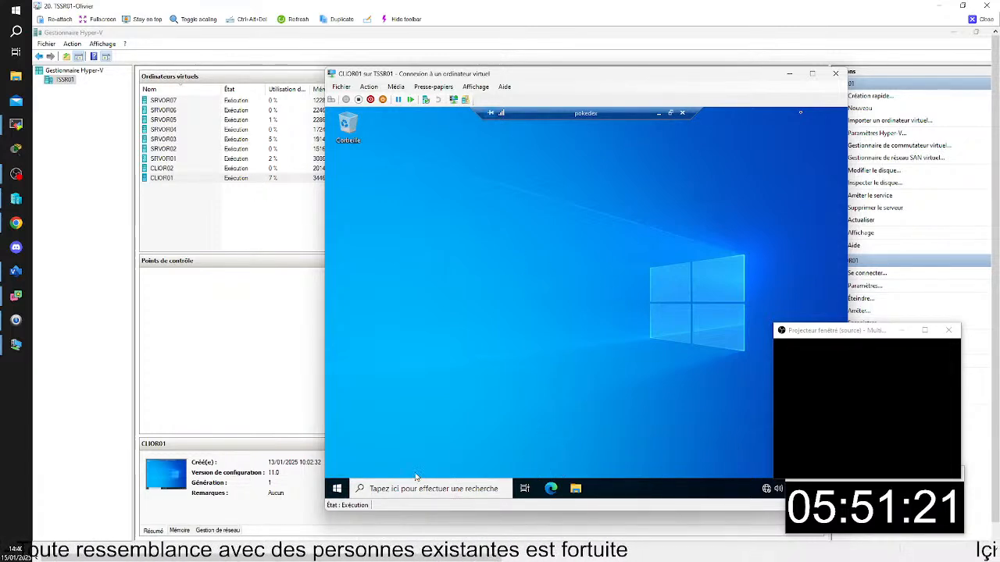
- Examine the applications installed in the pokedex session and the contents of its Bureau folder
left_click(340, 487)
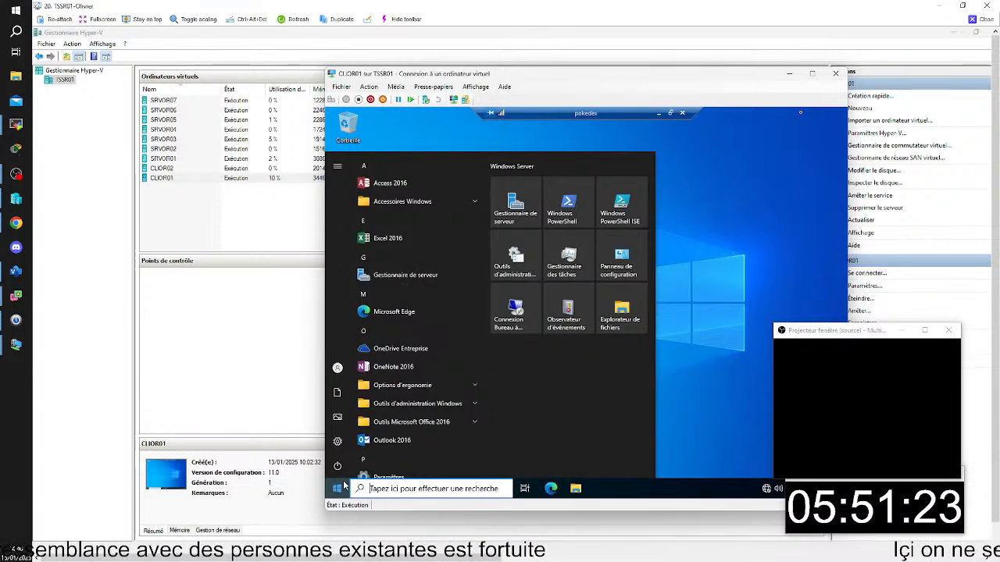
scroll(420, 448, "down", 3)
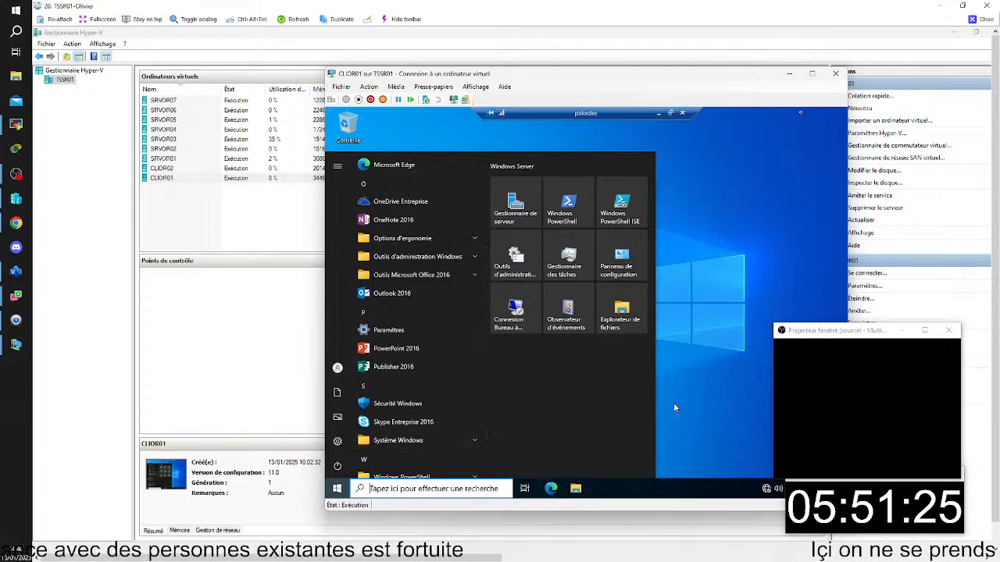
left_click(694, 393)
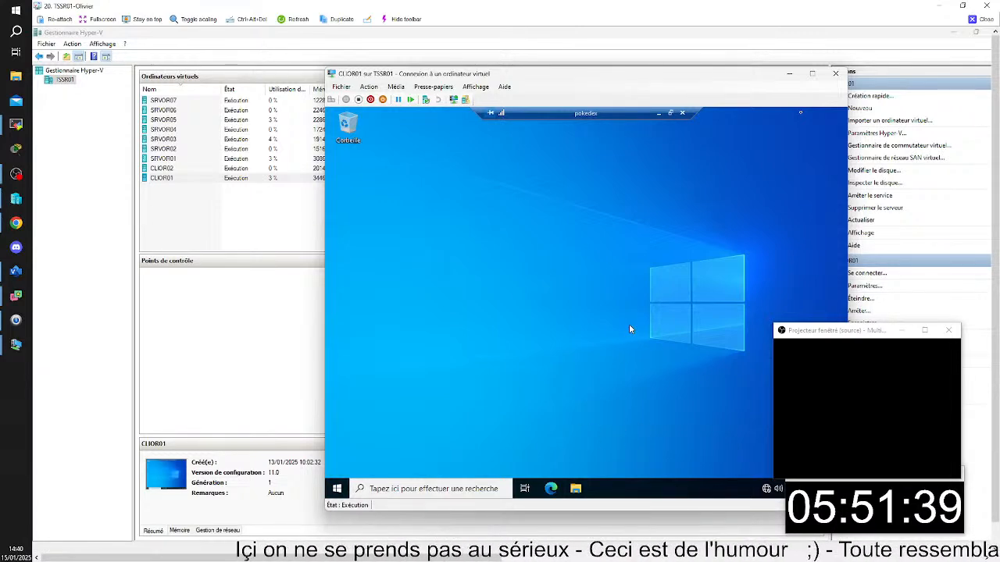
key("super+e")
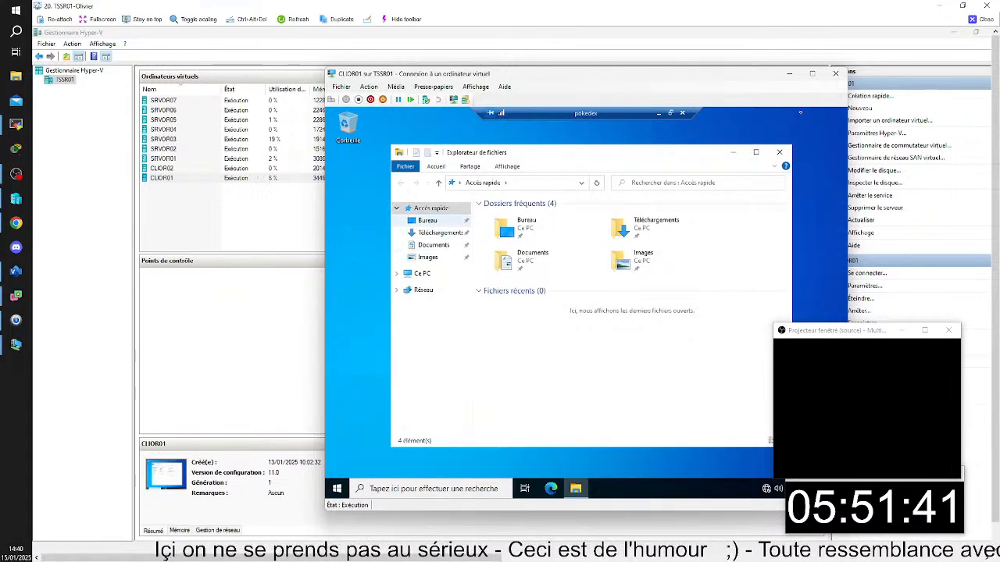
left_click(427, 221)
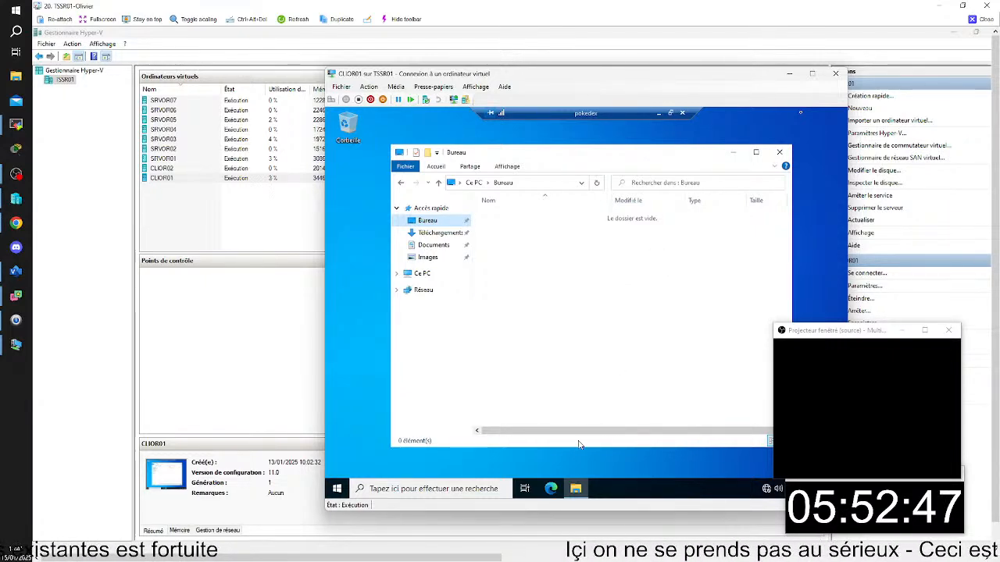
left_click(338, 489)
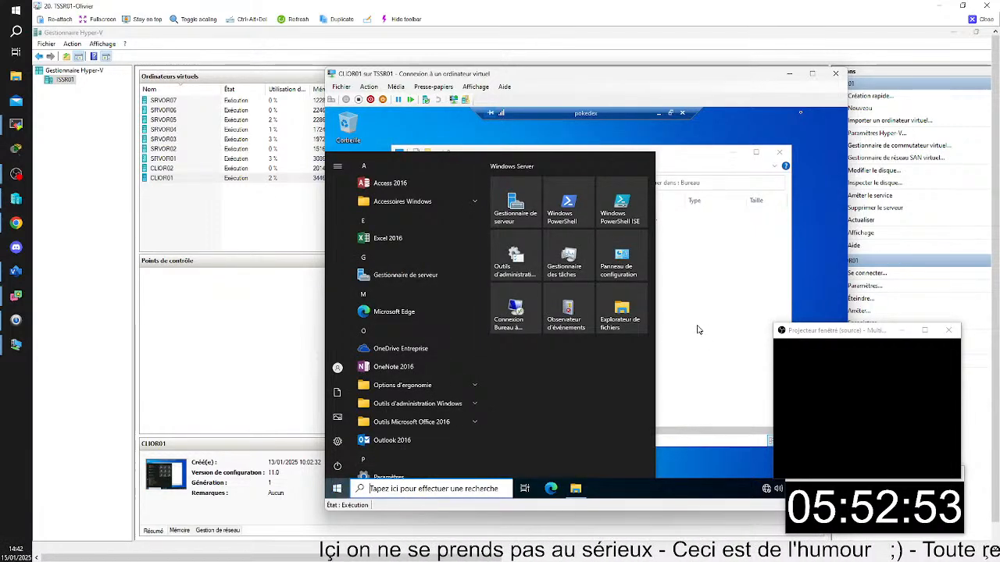
left_click(777, 310)
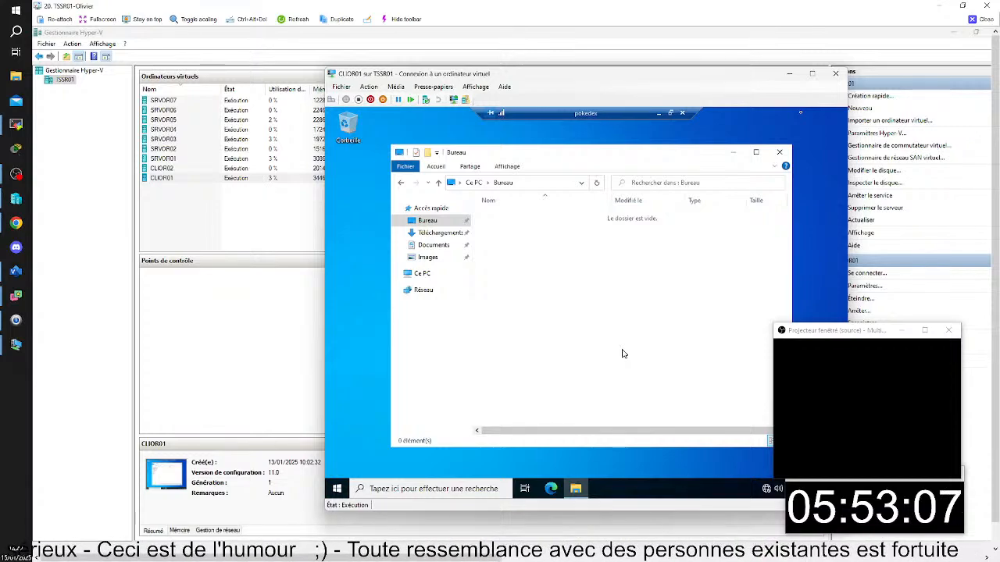
- Launch Word 2016 in the pokedex session, check its list of recent documents, and close Word
left_click(339, 487)
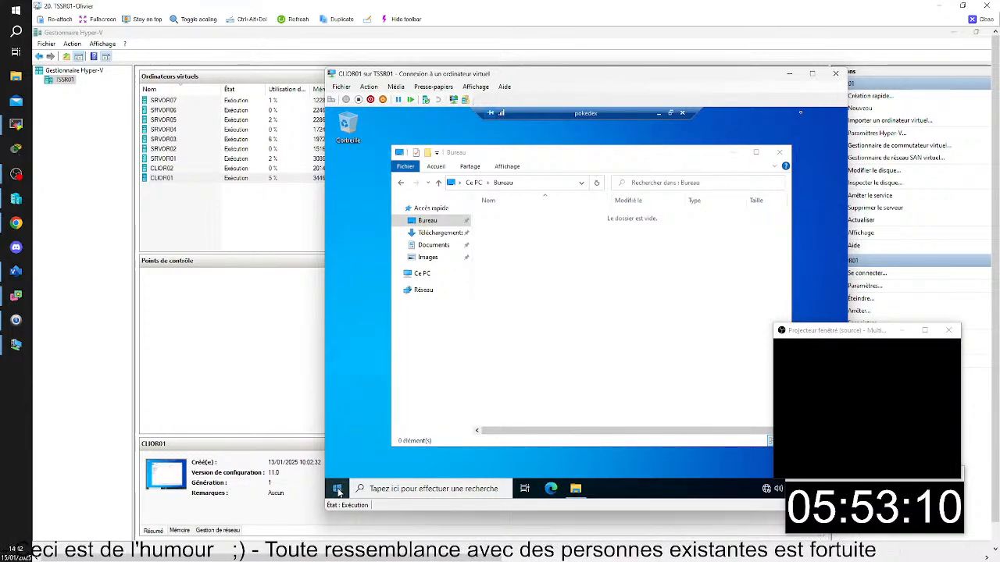
scroll(404, 421, "down", 5)
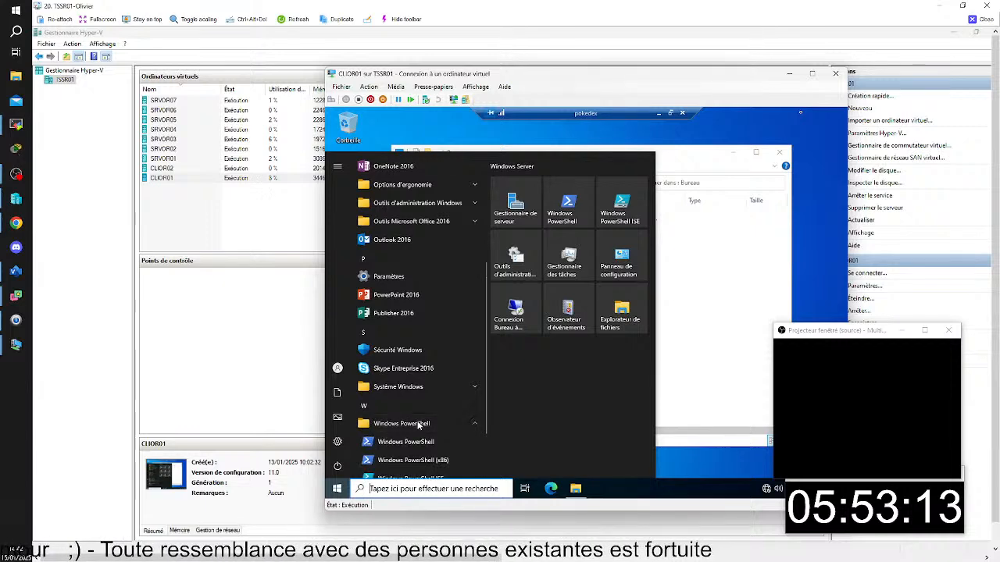
left_click(418, 424)
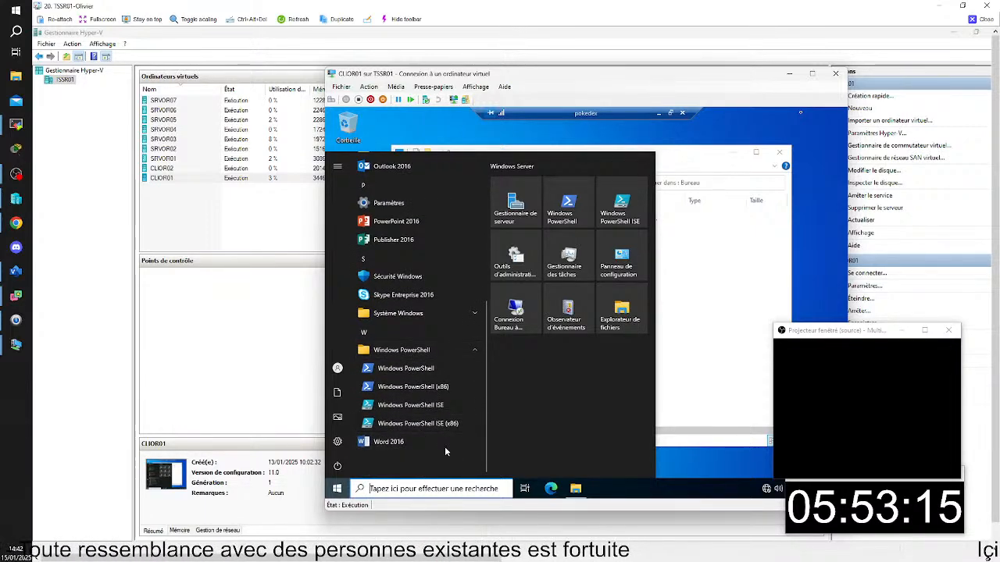
left_click(427, 443)
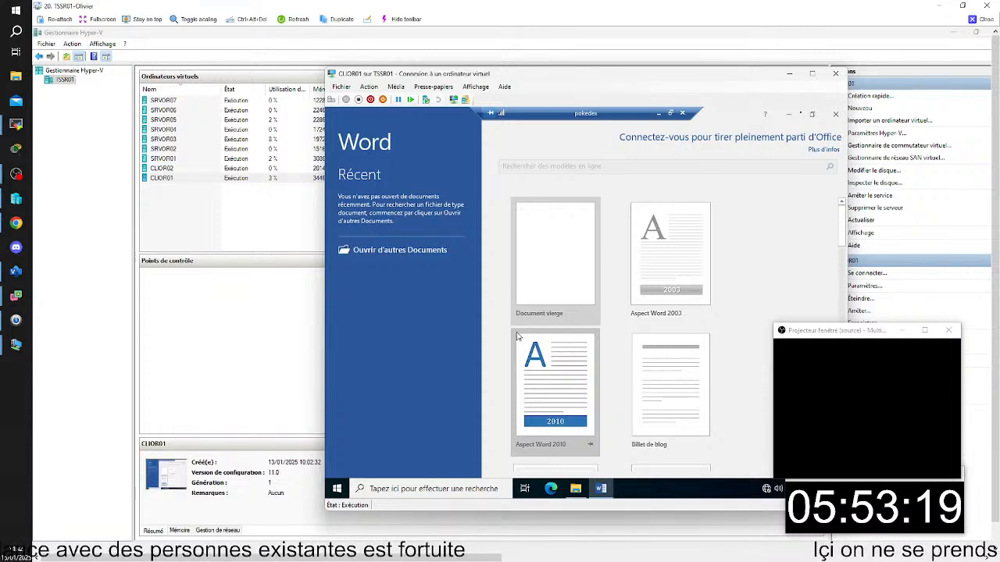
left_click(442, 253)
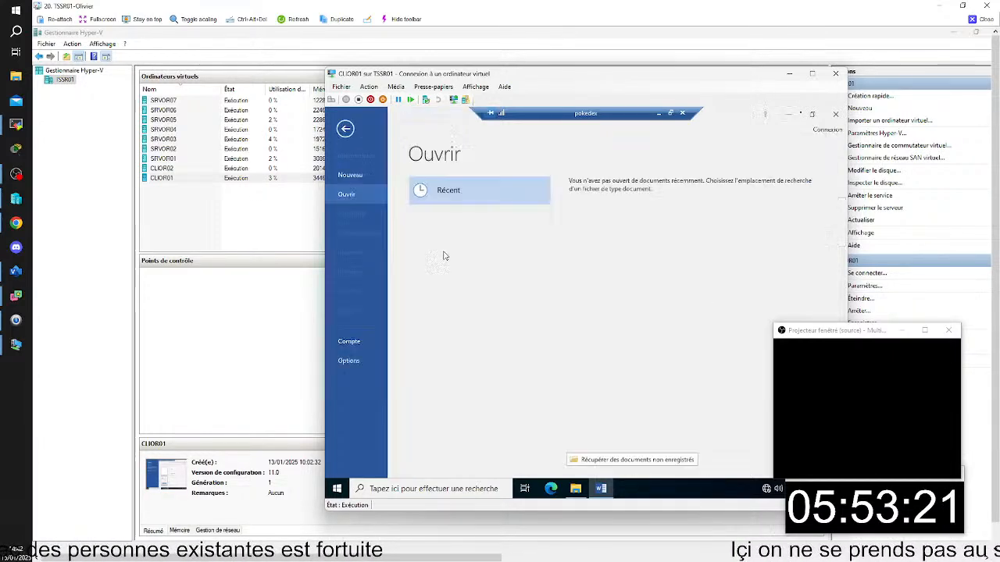
left_click(835, 115)
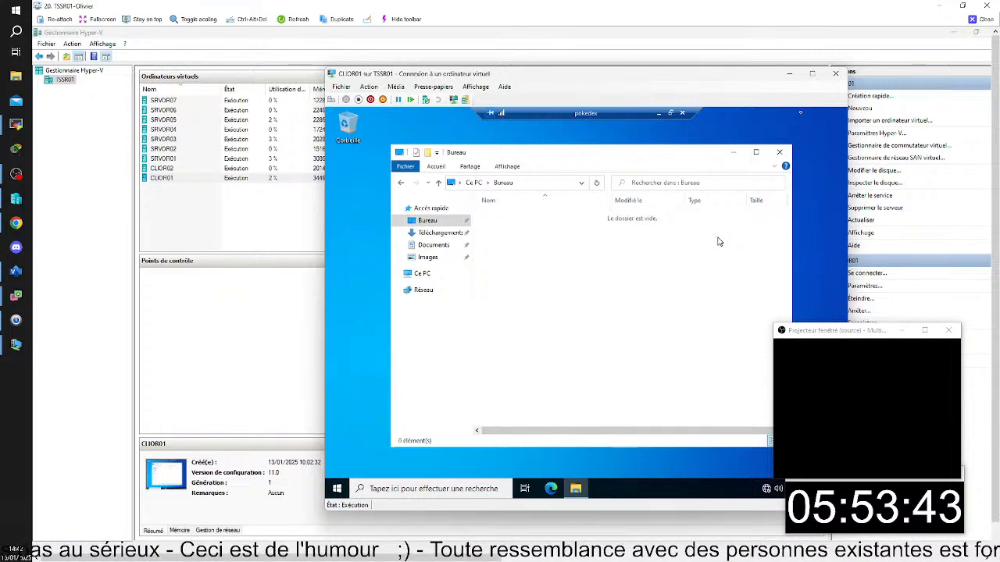
- Review the pokedex session's application list again down to Word 2016
left_click(338, 489)
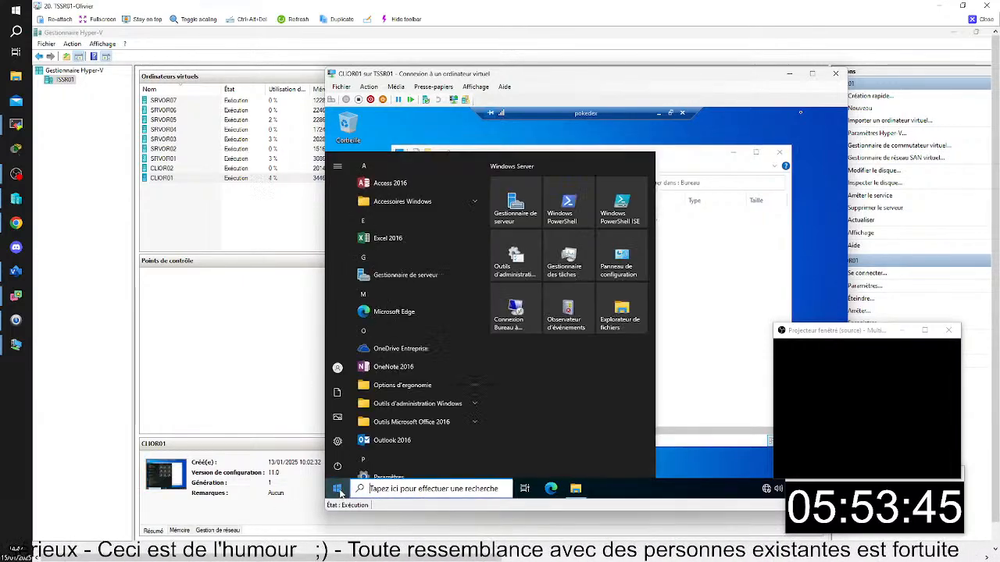
scroll(416, 397, "down", 5)
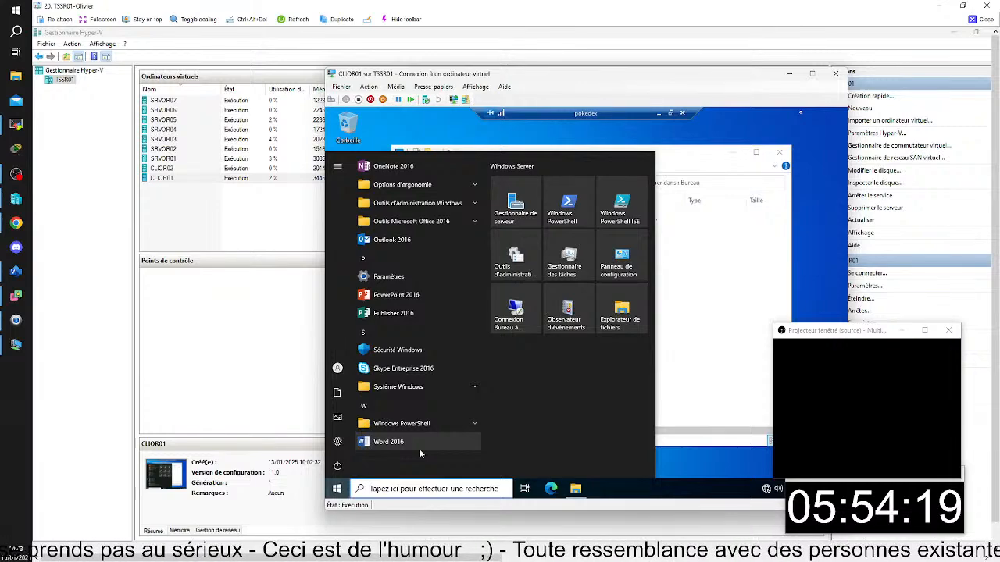
left_click(755, 336)
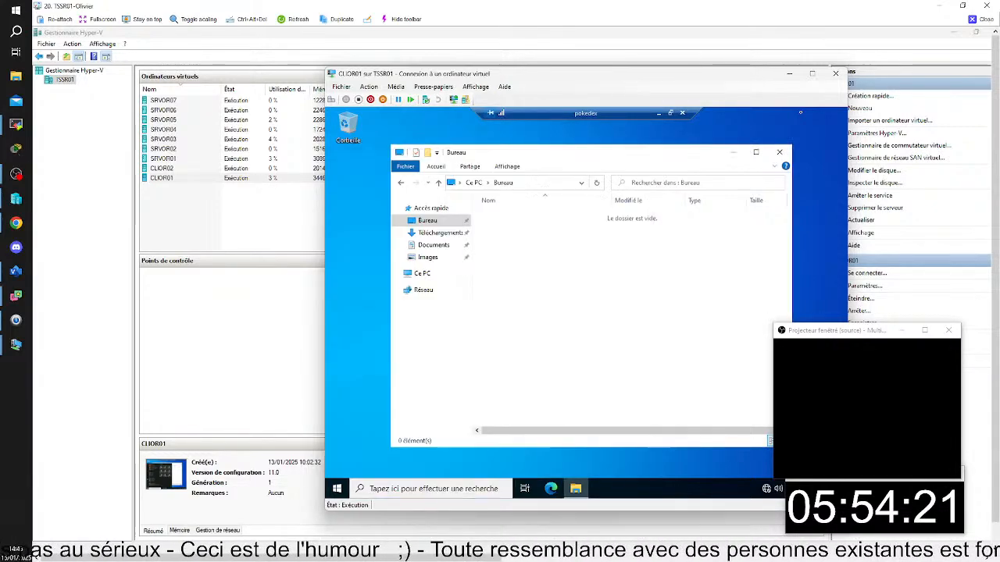
- Bring the CLIOR01 console back from Hyper-V Manager and sign out of the pokedex session
left_click(318, 486)
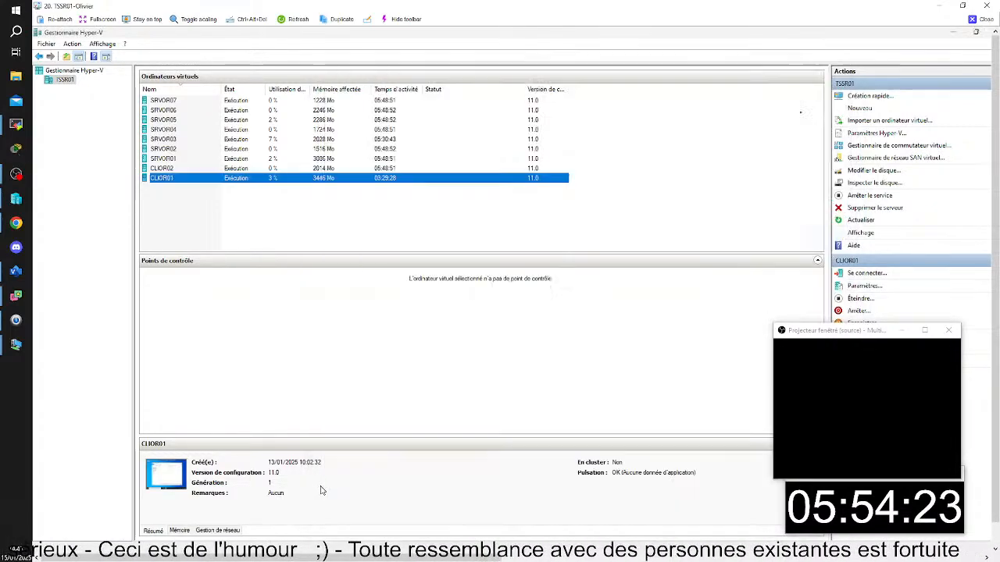
double_click(157, 182)
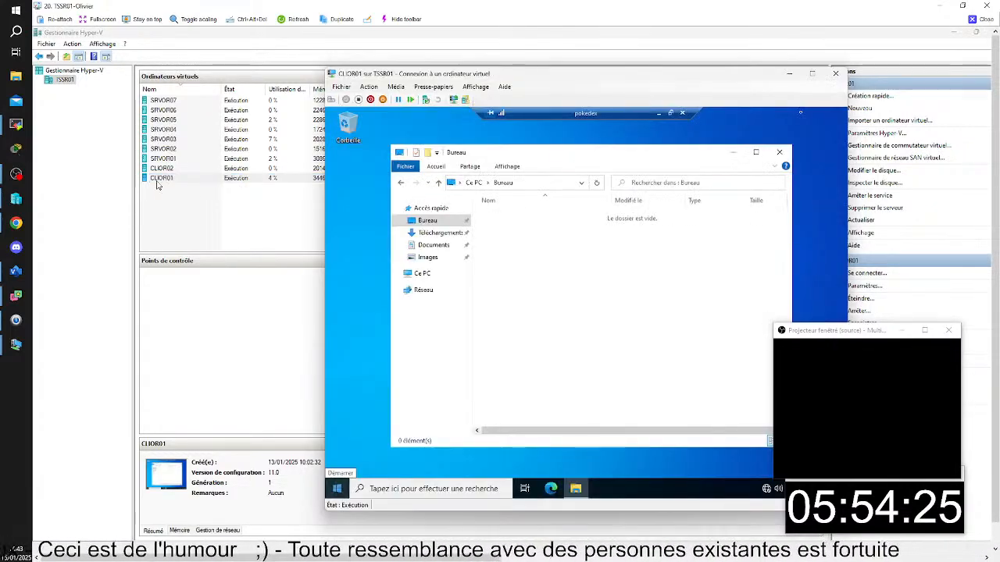
left_click(337, 489)
left_click(337, 369)
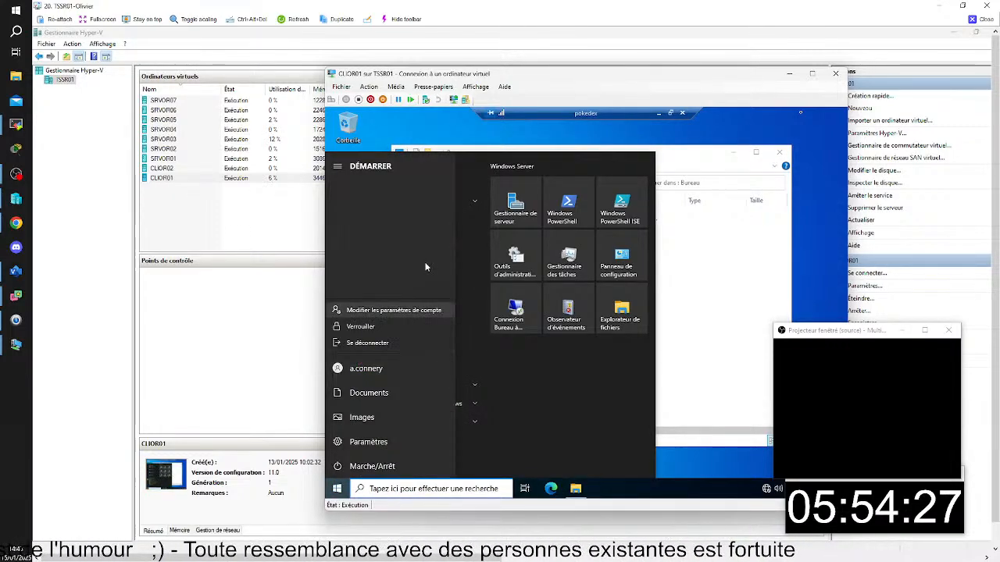
left_click(398, 343)
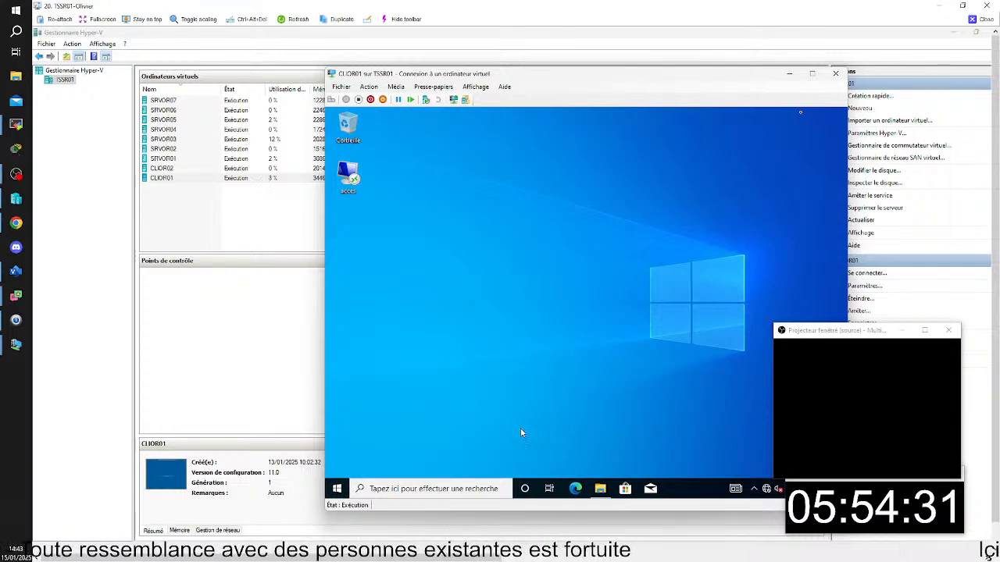
- Launch the Word RemoteApp from the Work Resources (RADC) folder on CLIOR01
left_click(347, 489)
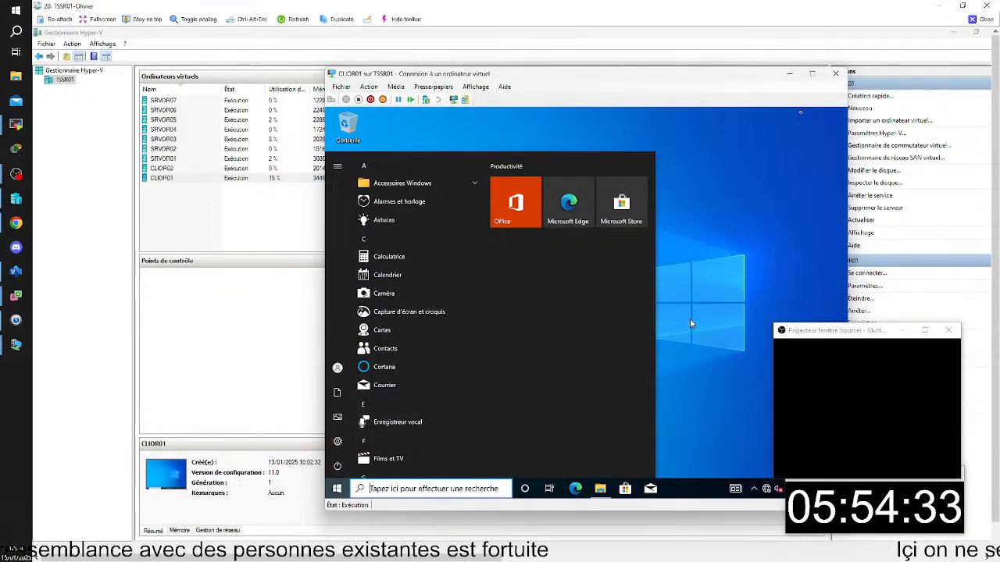
left_click(689, 319)
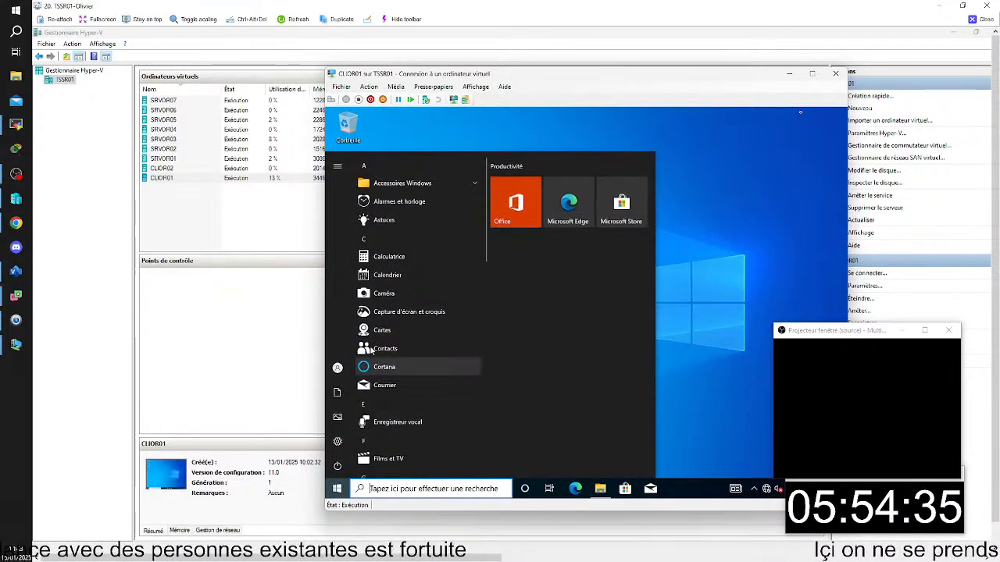
scroll(414, 372, "down", 3)
scroll(410, 383, "down", 3)
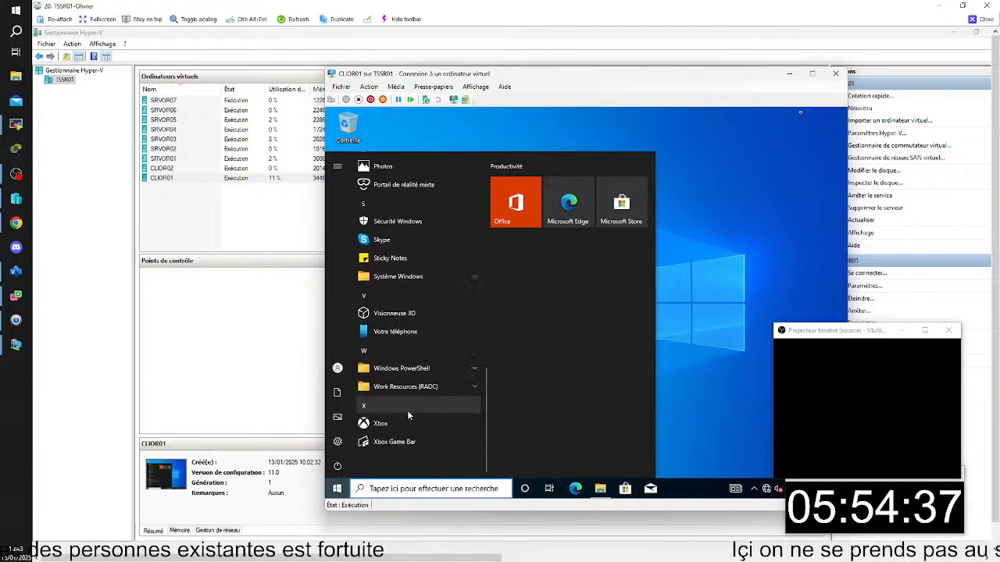
left_click(405, 368)
left_click(406, 460)
scroll(411, 421, "down", 3)
left_click(414, 388)
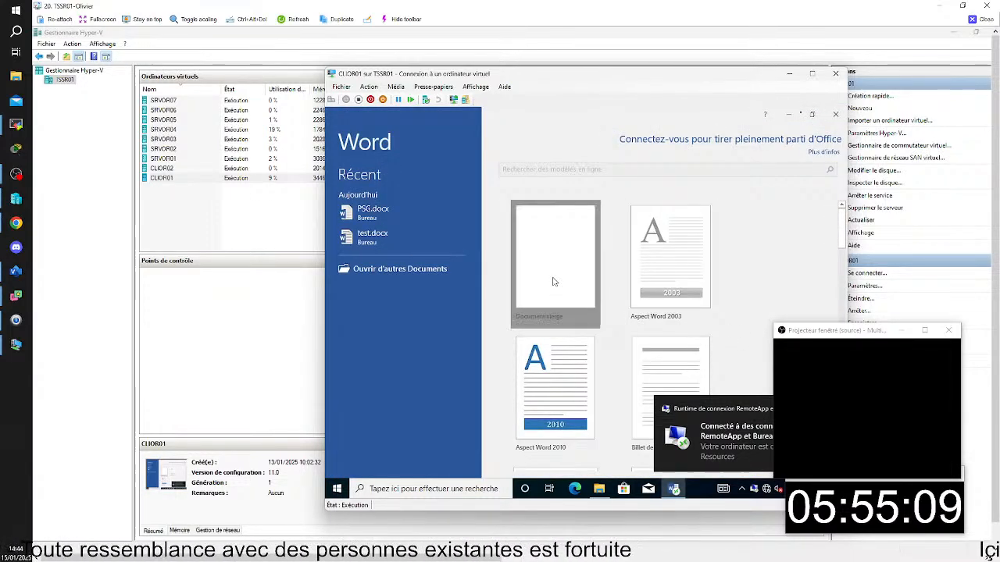
- Create a blank document in the Word RemoteApp and enter the text OM
left_click(553, 281)
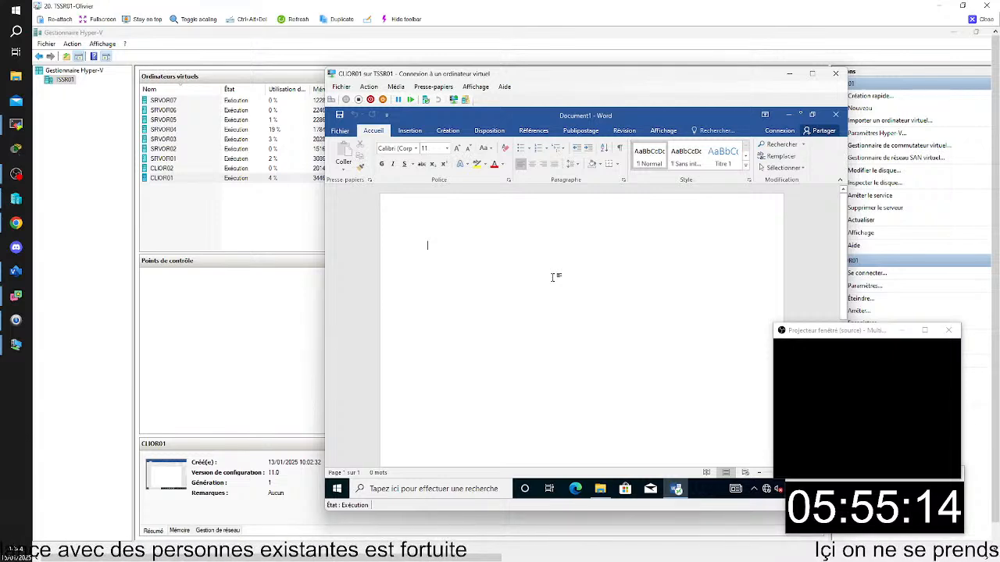
type("ps")
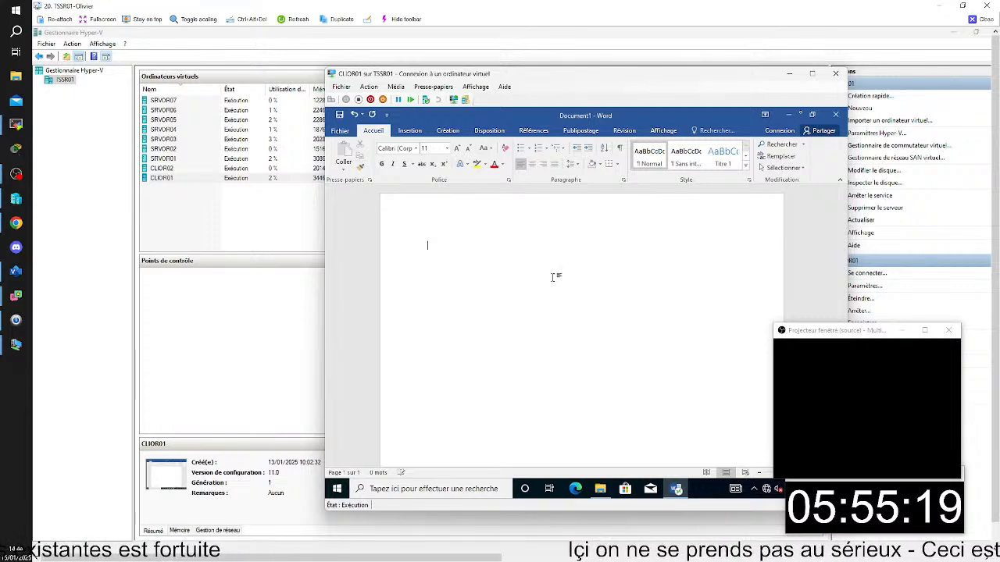
type("OM")
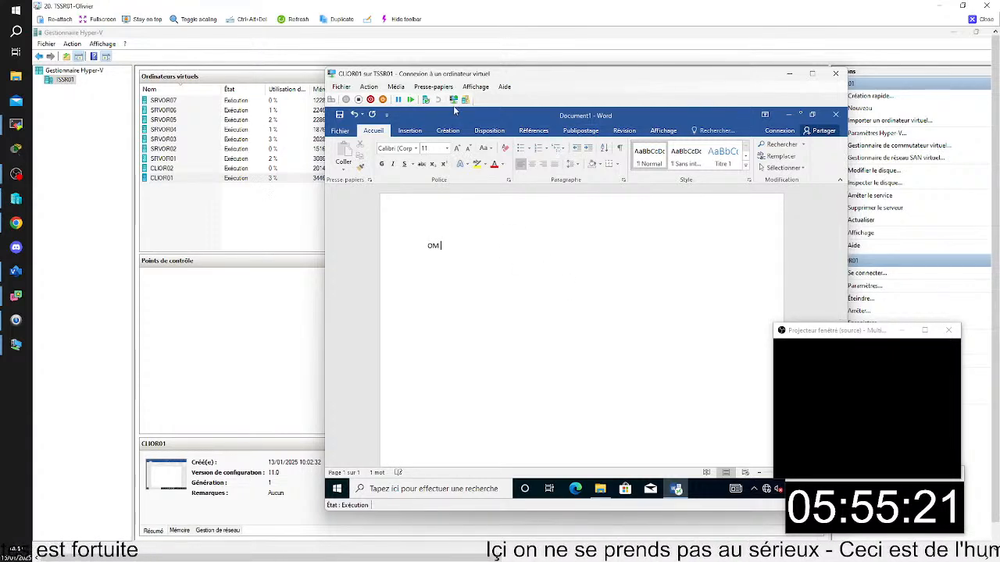
- Save the document as OM in the Documents folder and close Word
left_click(343, 116)
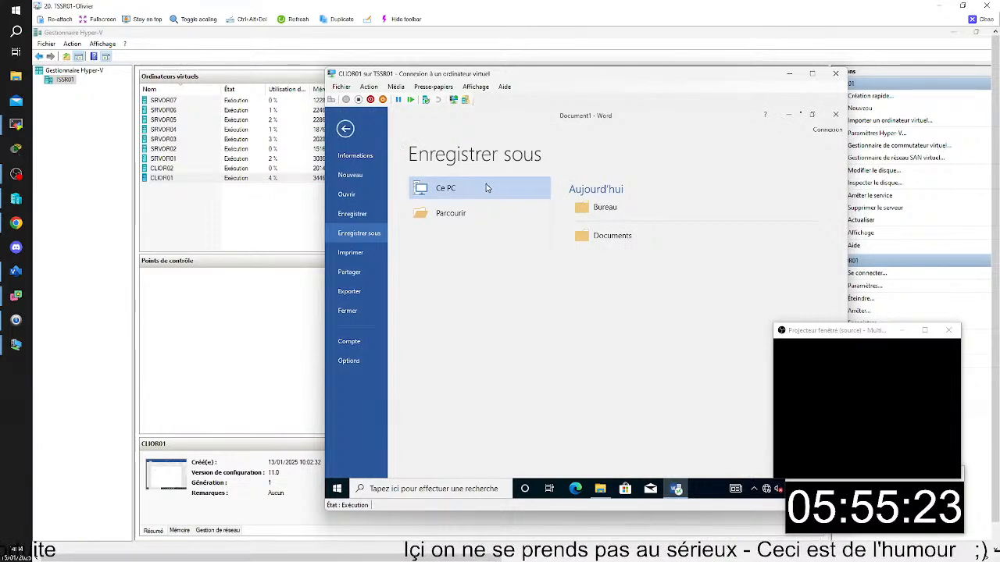
left_click(353, 236)
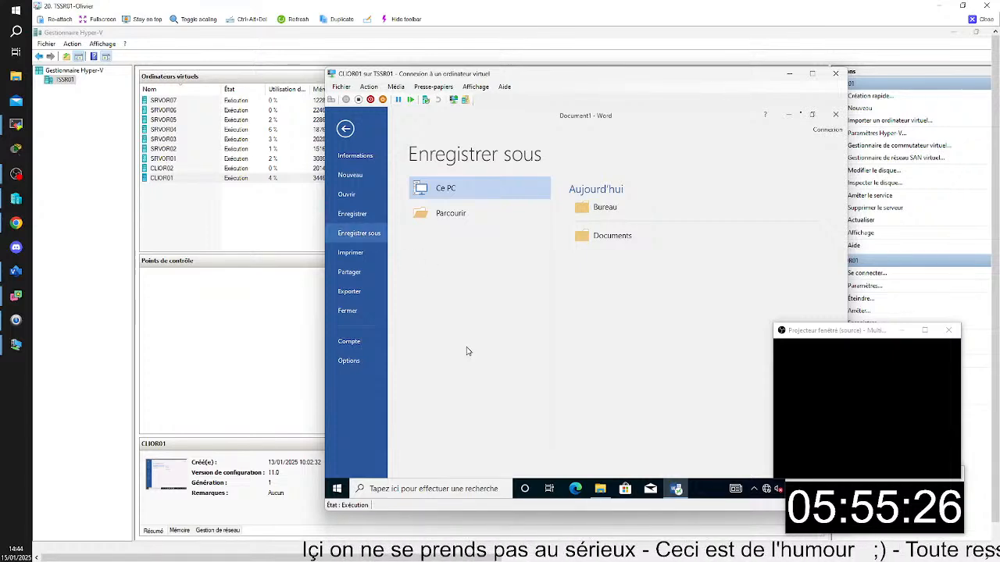
left_click(604, 235)
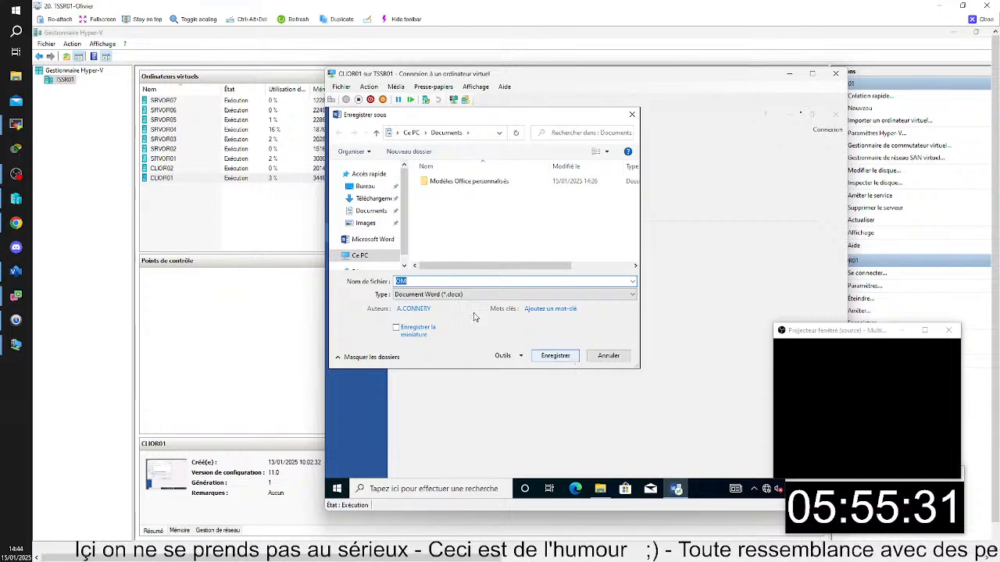
left_click(551, 355)
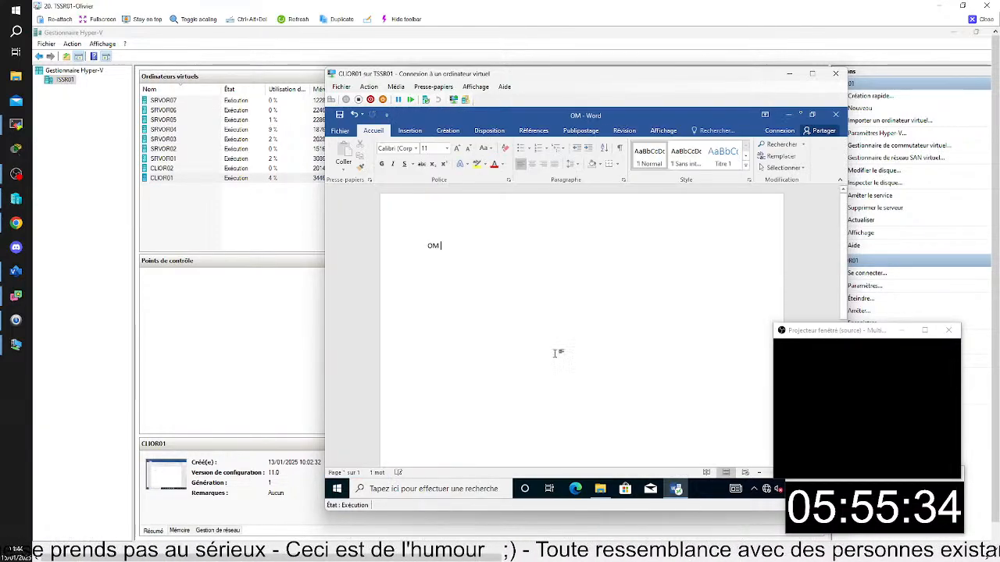
left_click(835, 115)
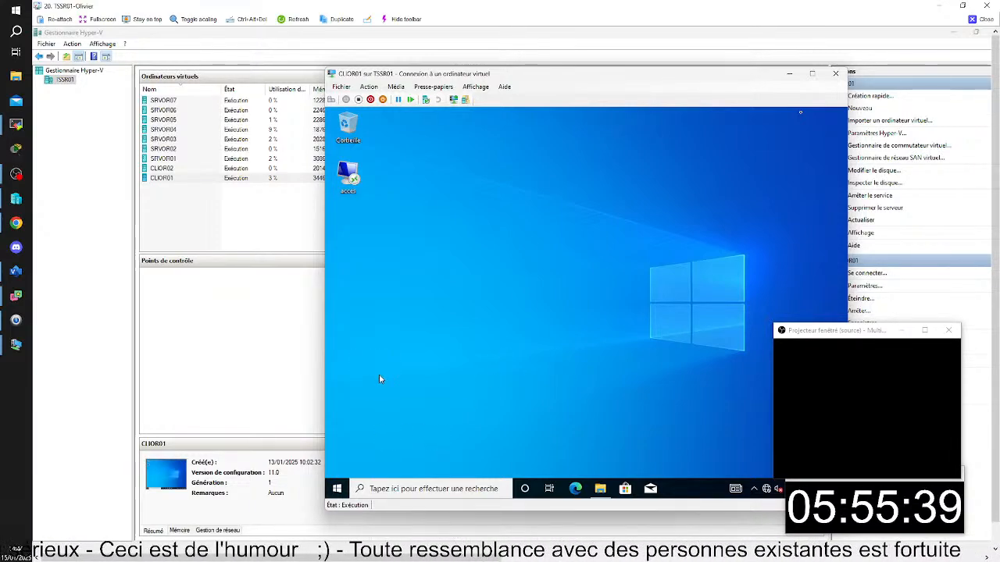
- Connect to pokedex with the acces shortcut on the CLIOR01 desktop, accepting the unknown publisher and entering the account password
double_click(349, 176)
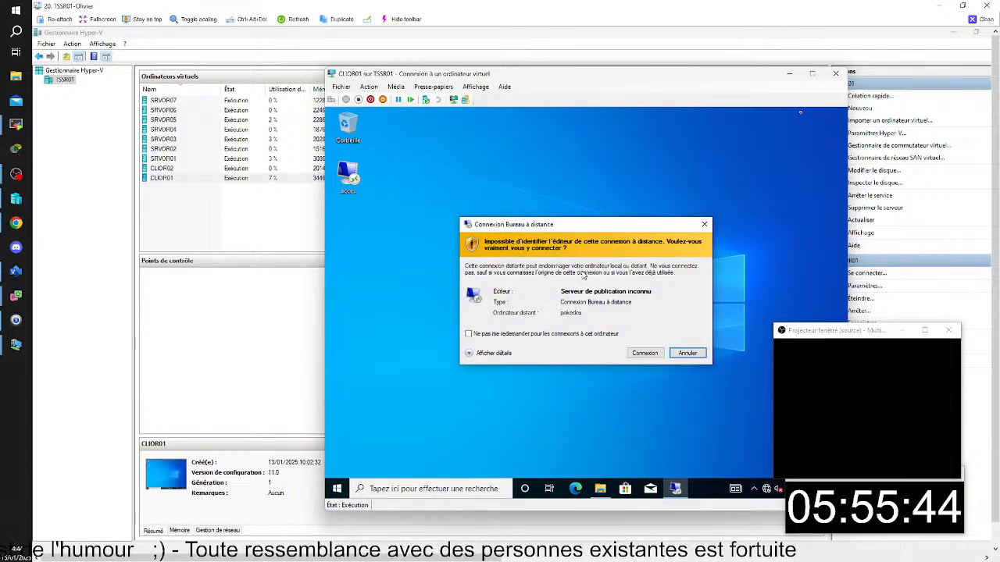
left_click(630, 355)
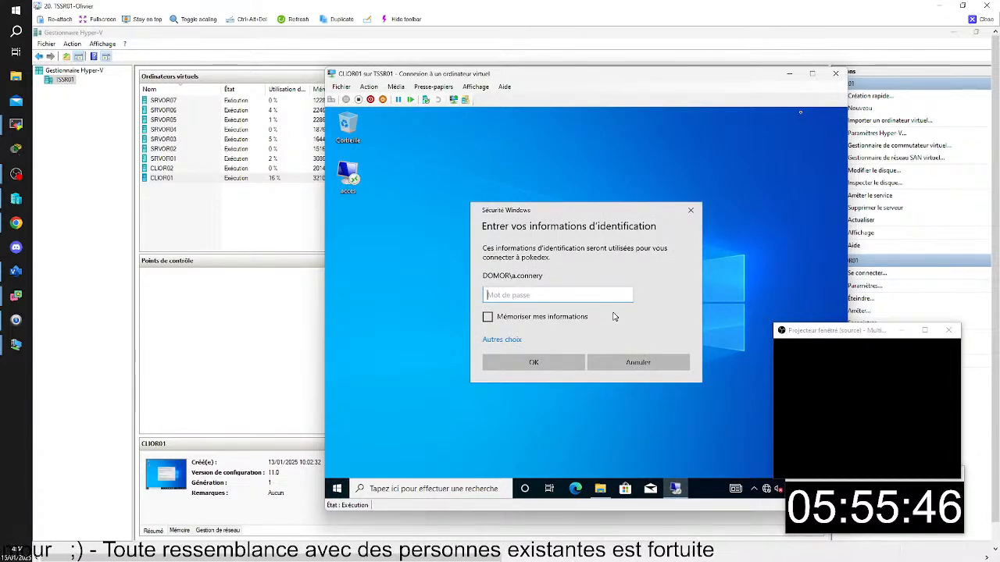
type("********")
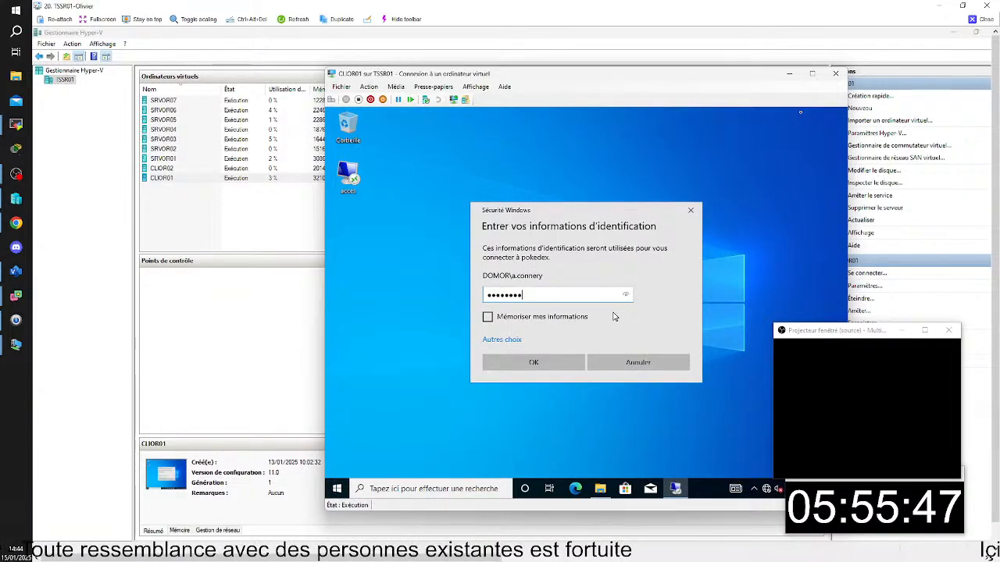
key("Return")
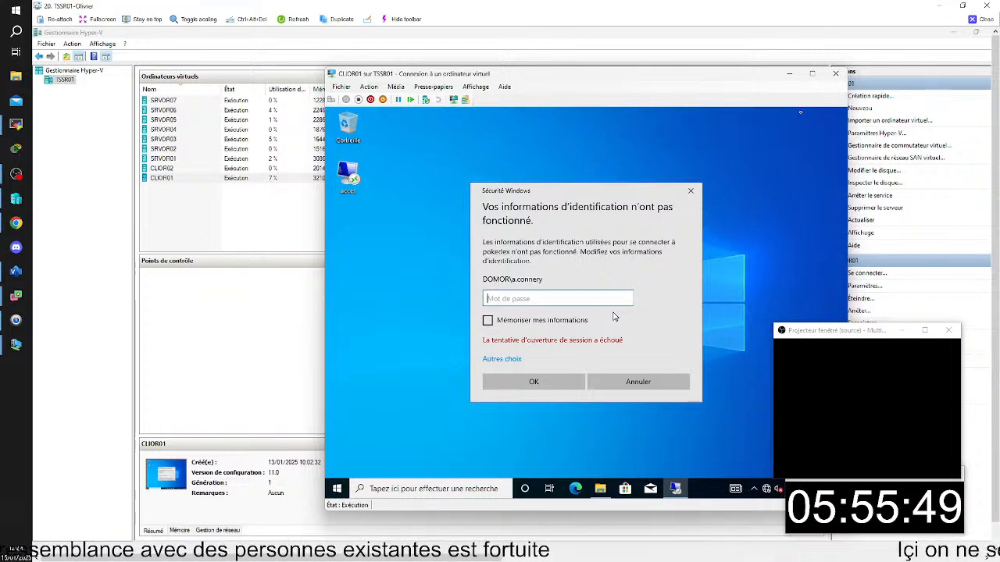
type("*****")
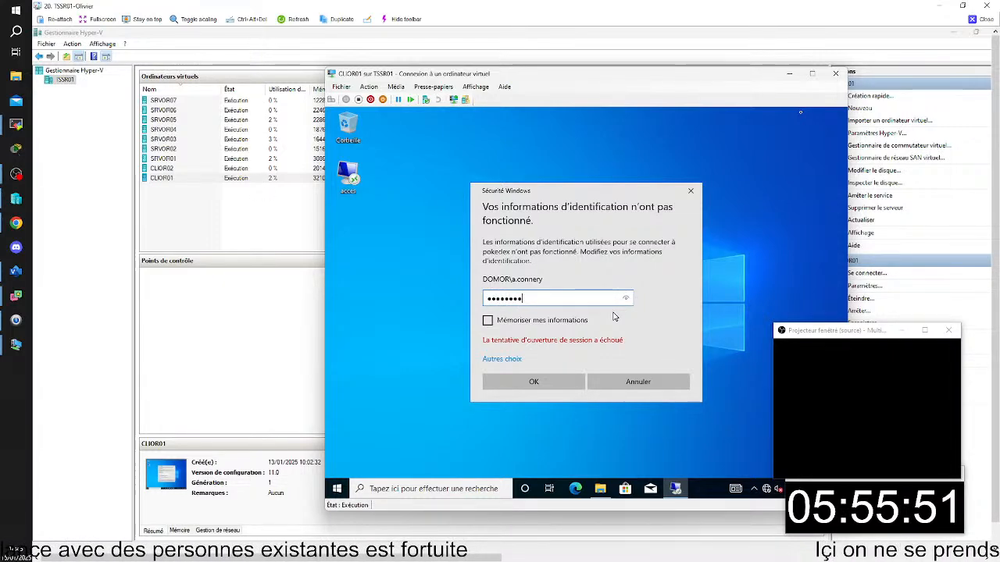
type("*******")
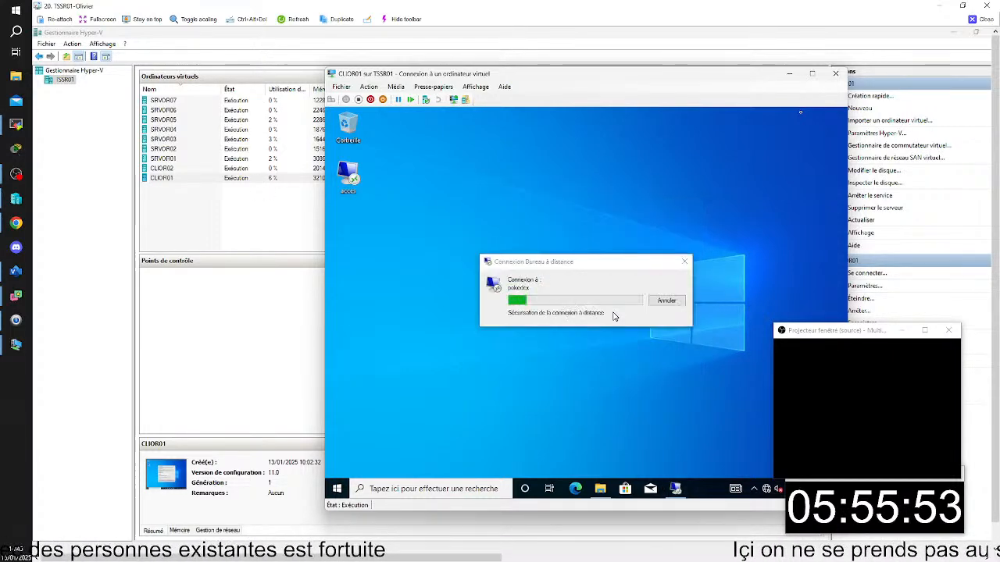
key("Return")
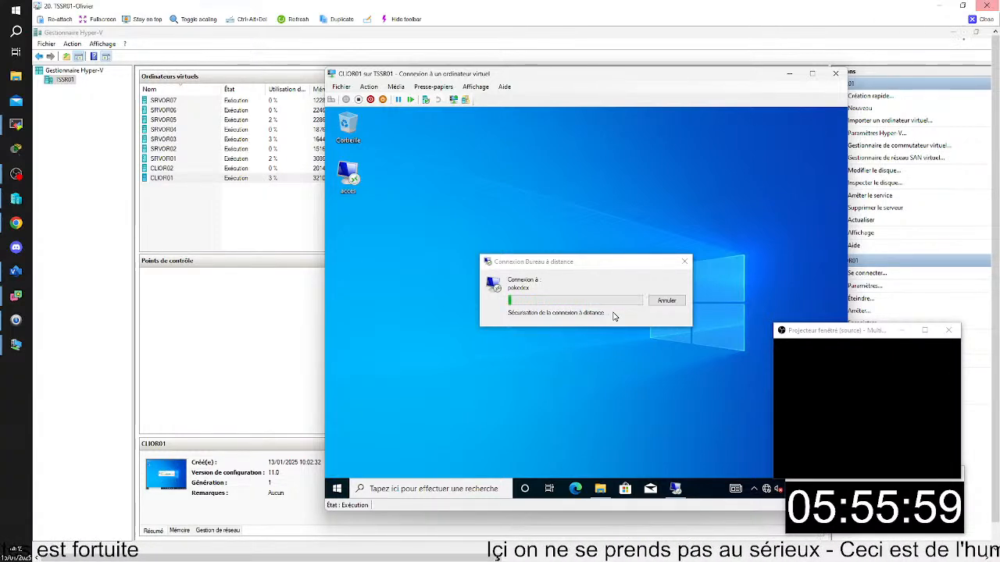
- Switch from the TSSR01 screen to the TSSR13 screen, enlarge it, and bring Group Policy Management on SRVMS01 to the front
left_click(982, 20)
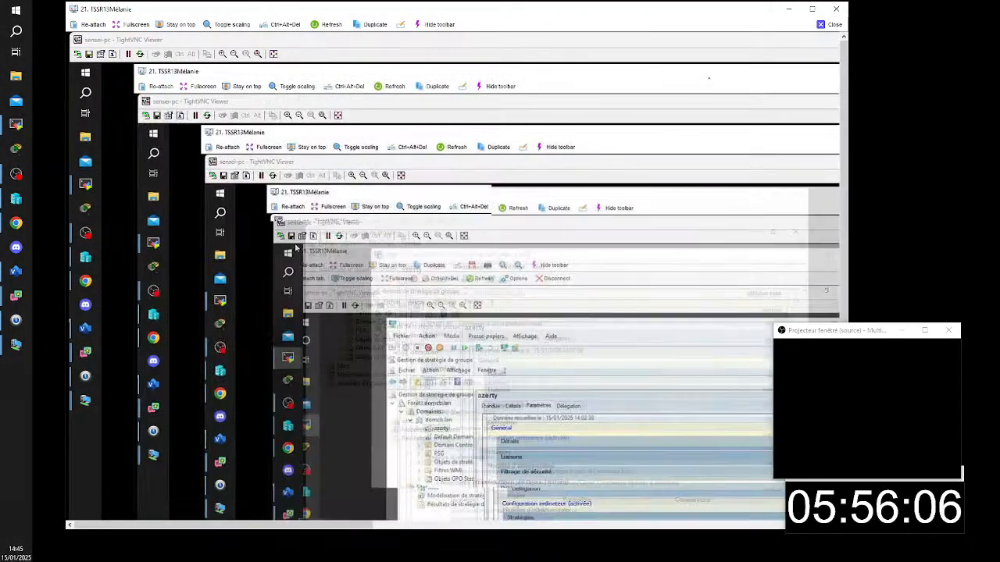
left_click(812, 8)
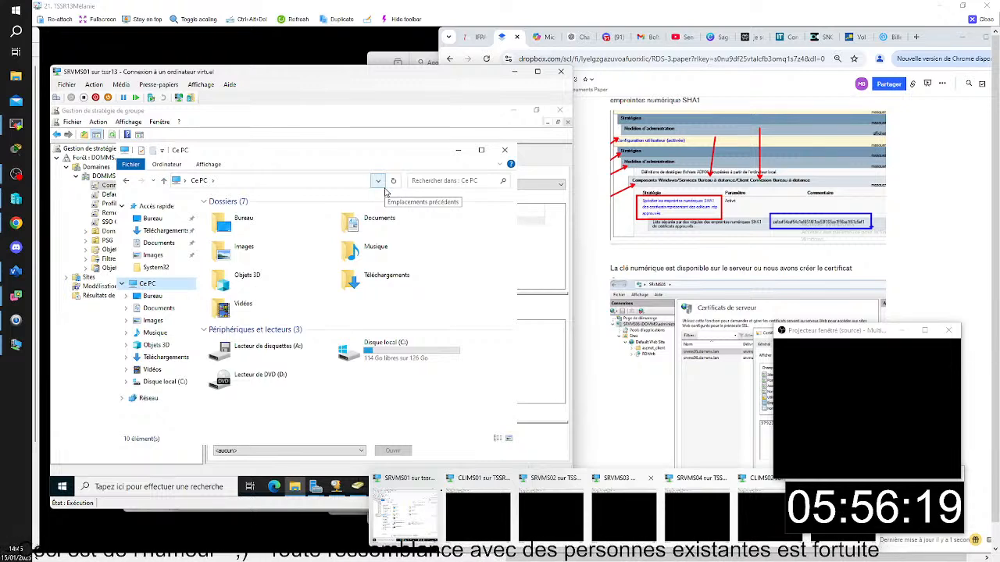
left_click(103, 188)
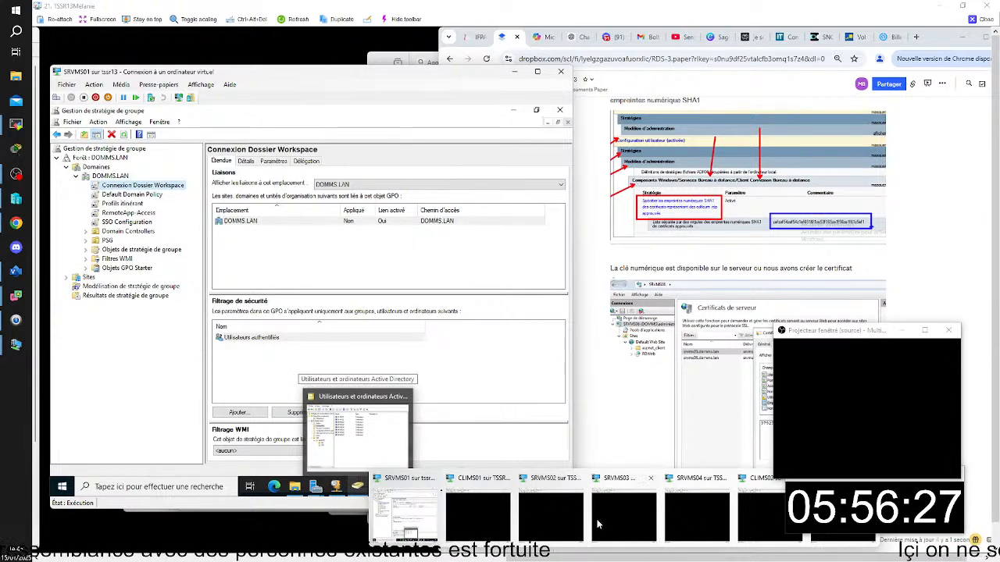
left_click(500, 519)
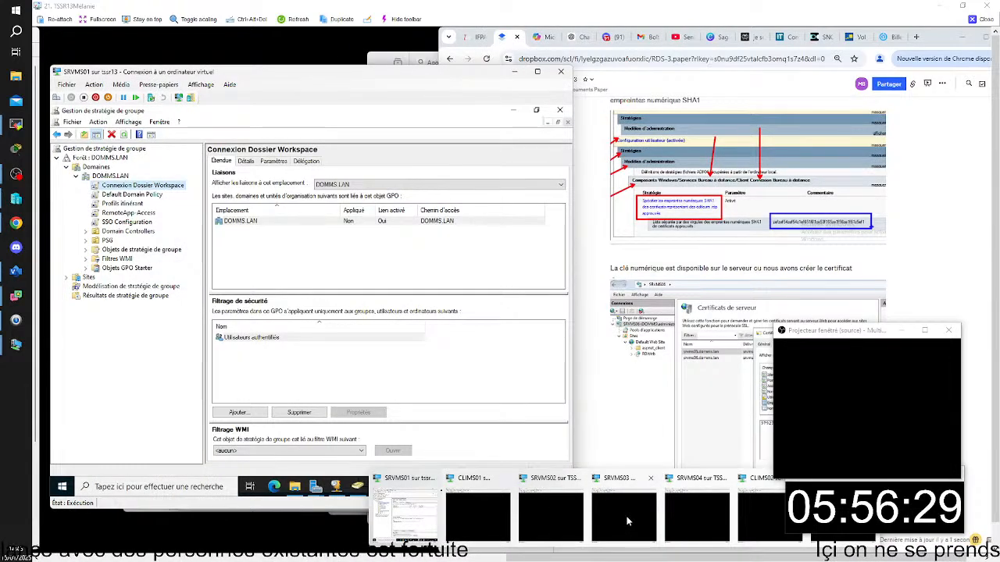
mouse_move(626, 516)
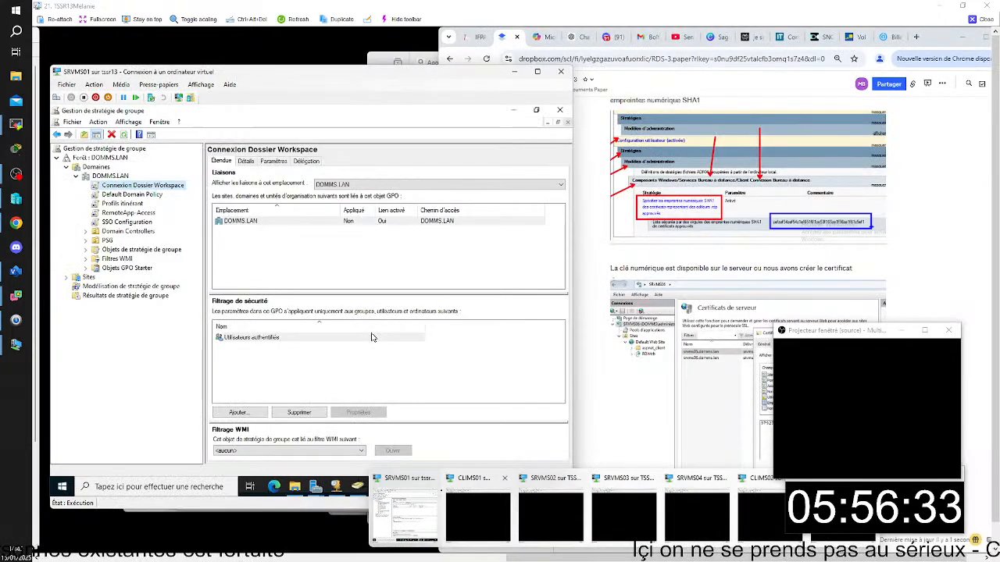
left_click(295, 488)
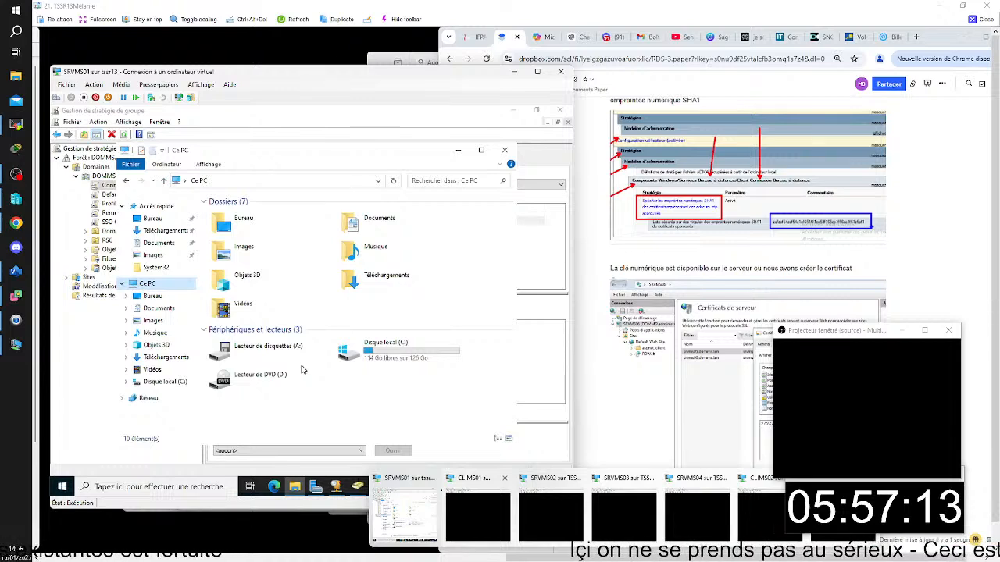
left_click(111, 189)
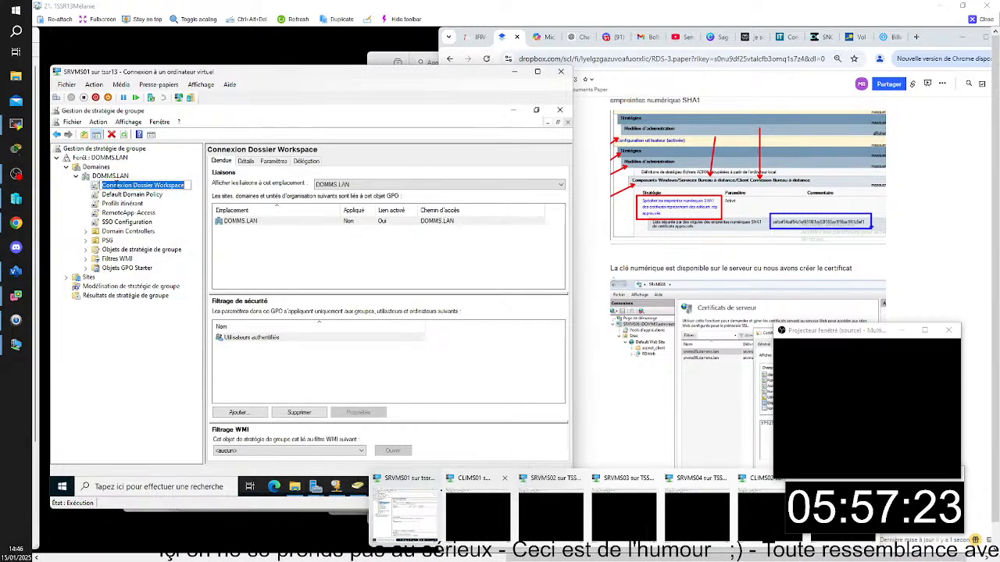
right_click(115, 184)
left_click(186, 175)
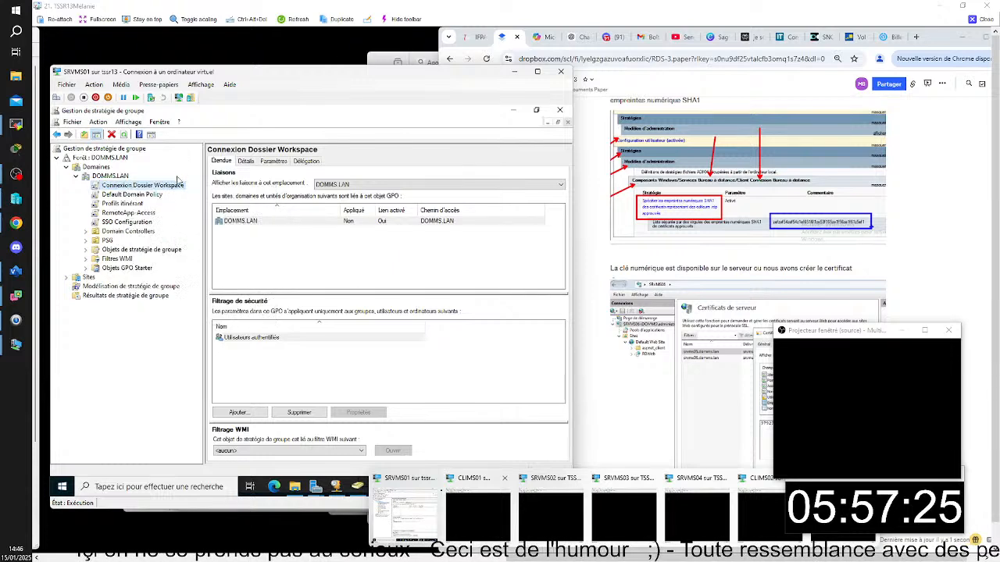
right_click(162, 192)
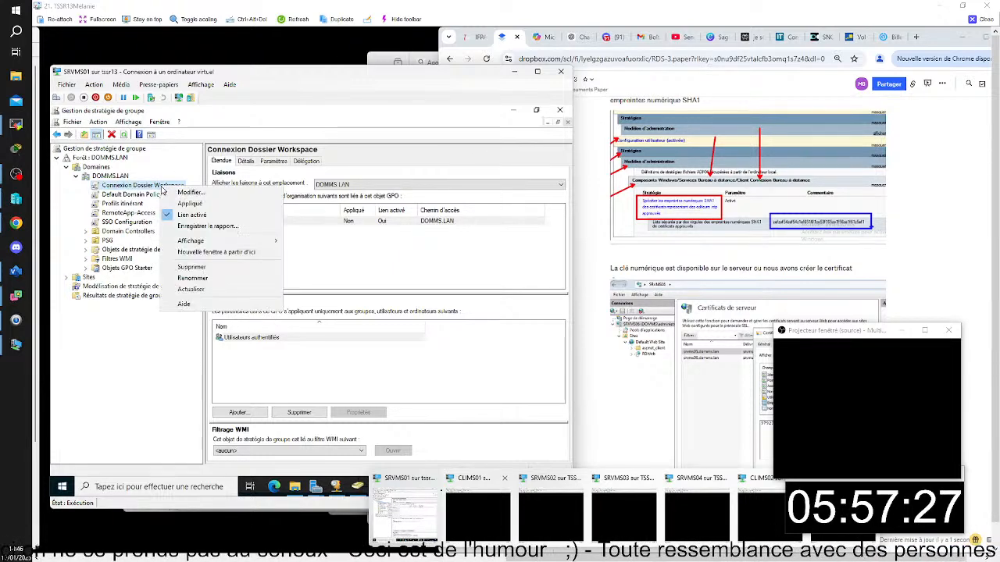
- Review the settings of the Connexion Dossier Workspace GPO, including its delegation, default RemoteApp connection URL and drive U mapping
left_click(273, 162)
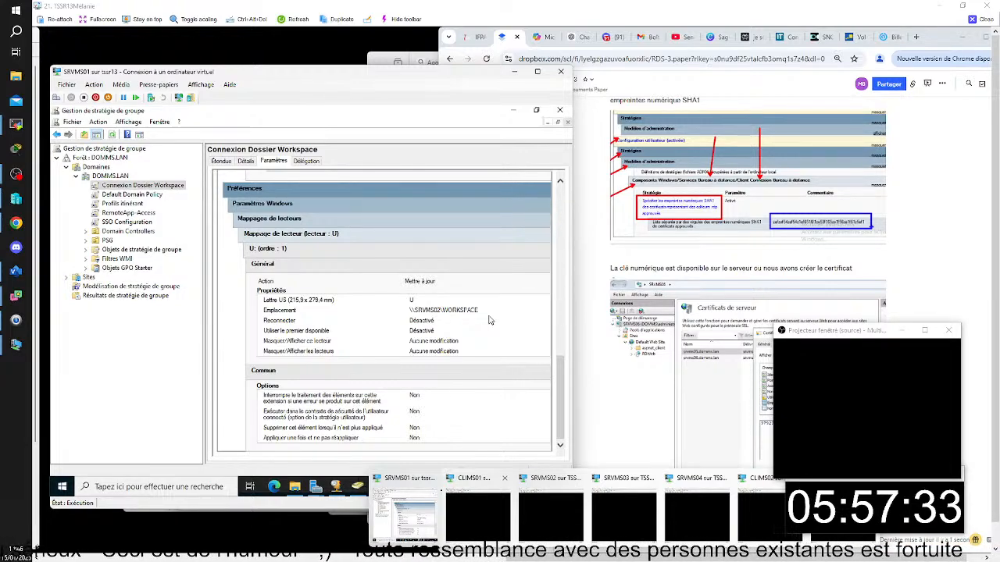
scroll(489, 320, "up", 5)
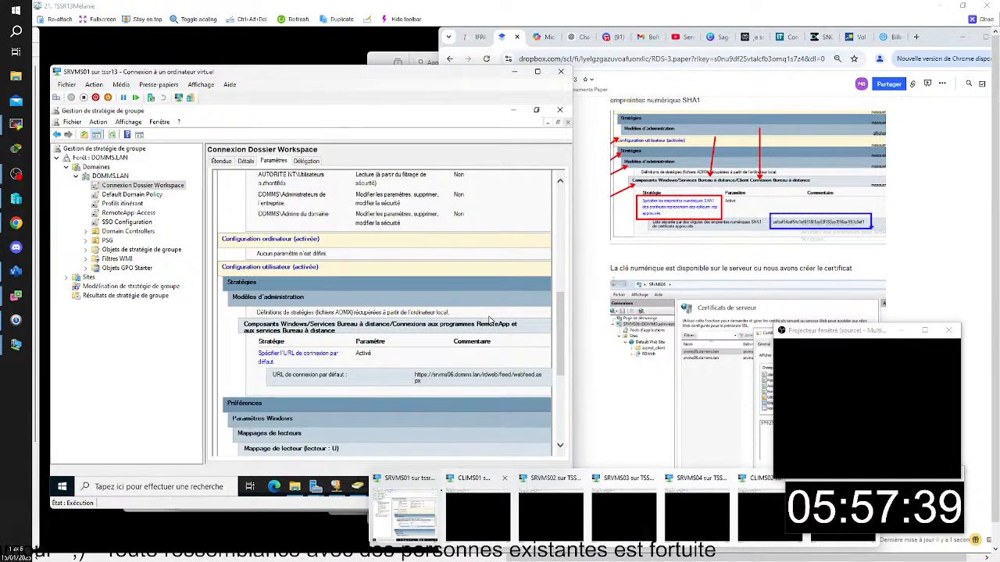
scroll(489, 321, "down", 5)
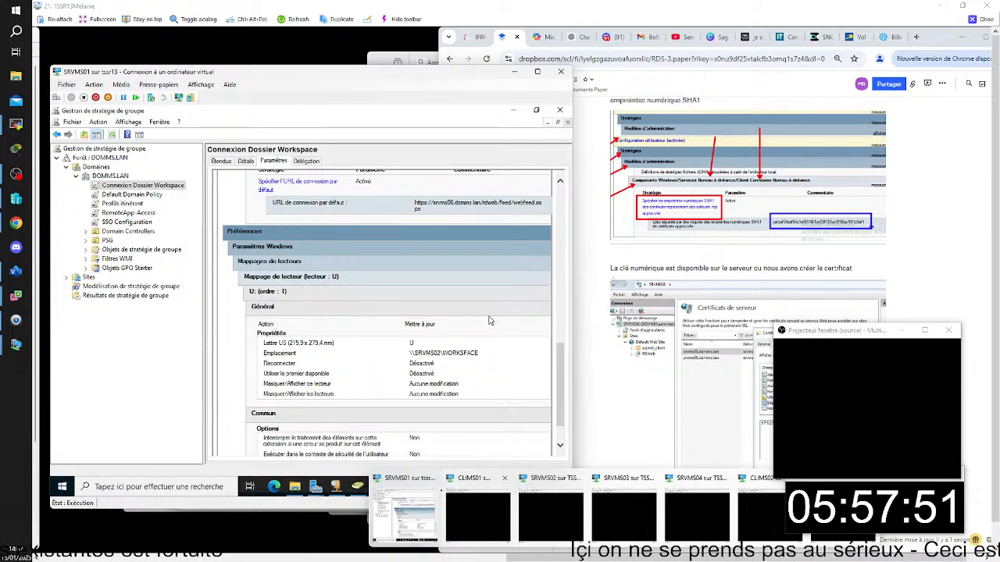
scroll(490, 320, "up", 15)
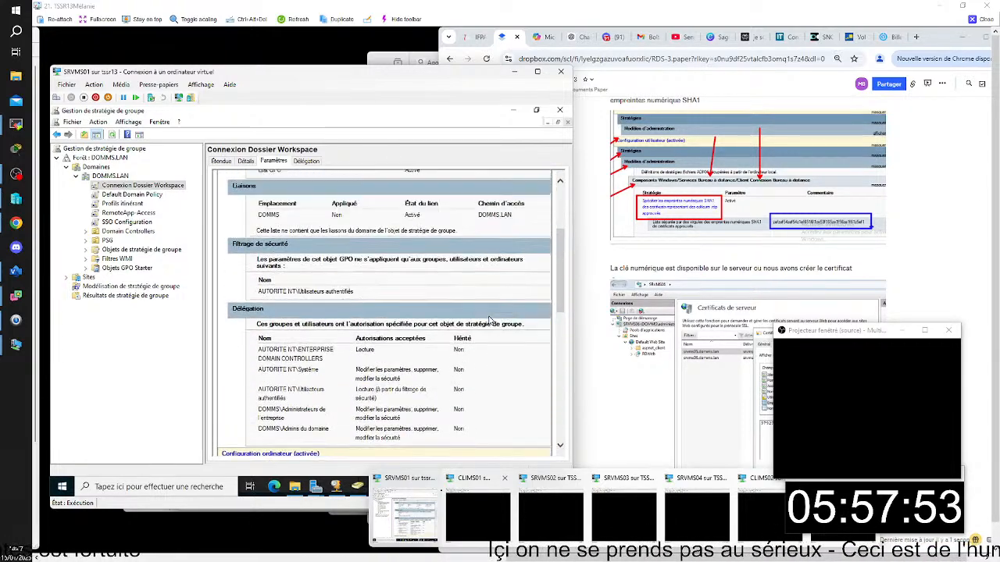
scroll(490, 320, "up", 3)
scroll(490, 320, "down", 15)
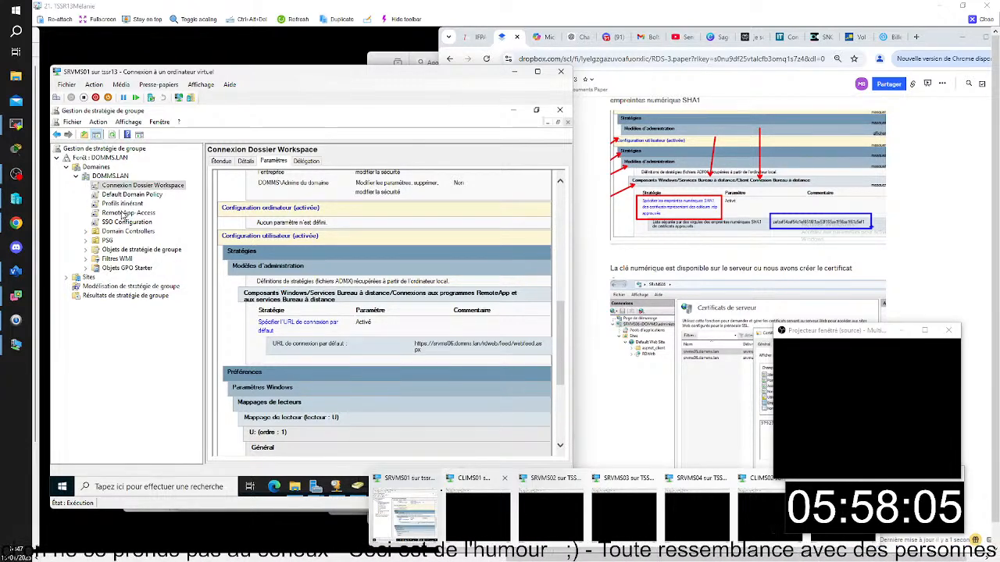
scroll(302, 263, "down", 3)
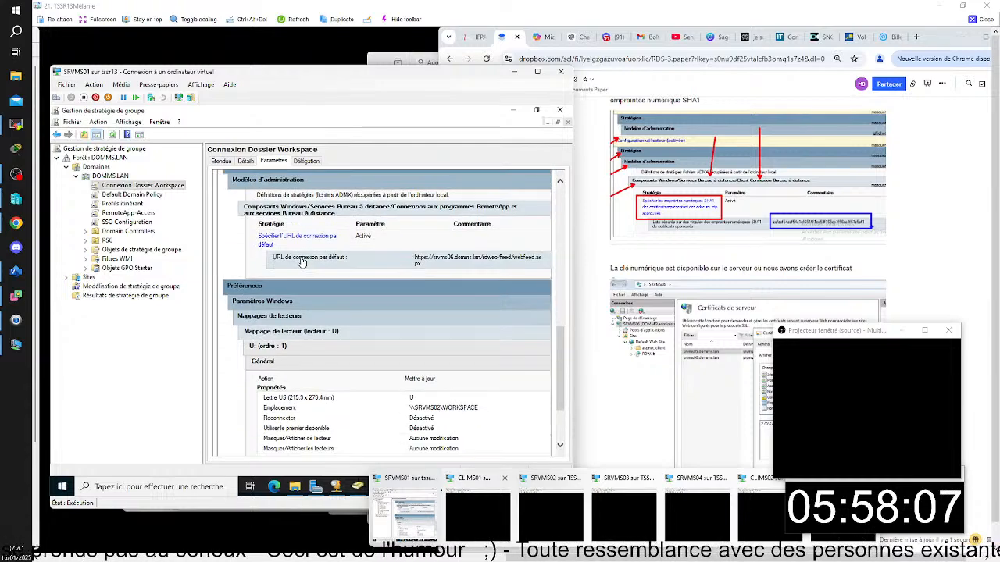
- Display the RemoteApp-Access GPO settings report, dismissing the Internet Explorer security warning, and examine its security filtering and delegation
left_click(118, 214)
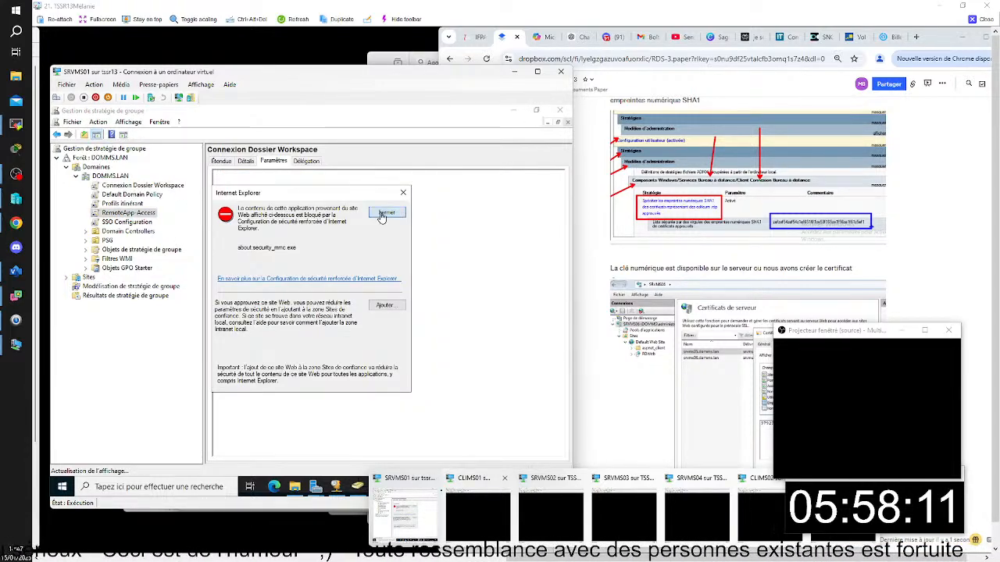
left_click(386, 212)
scroll(367, 422, "down", 3)
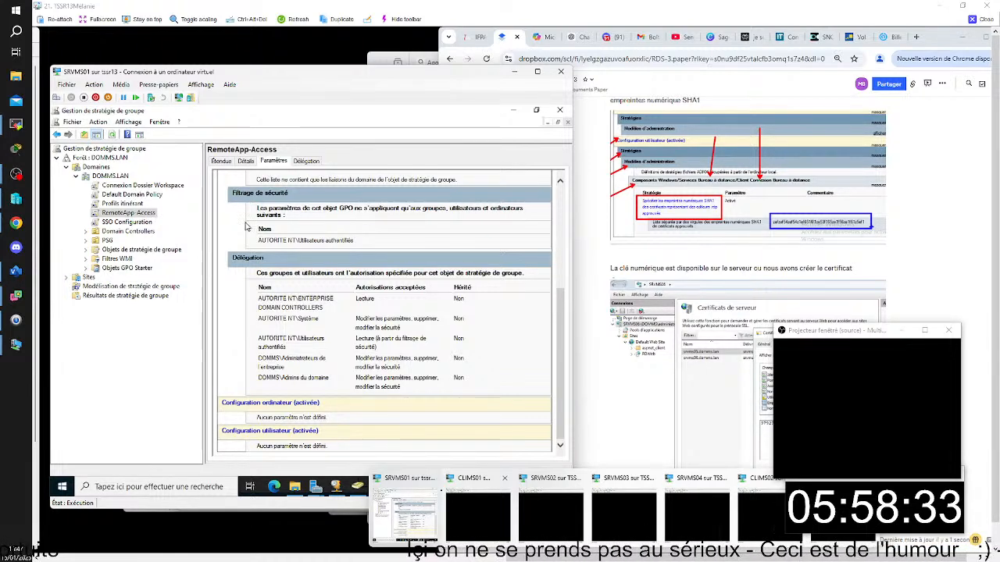
- Refresh the RemoteApp-Access report, dismissing the Internet Explorer security warning, and examine its user configuration policies
right_click(135, 216)
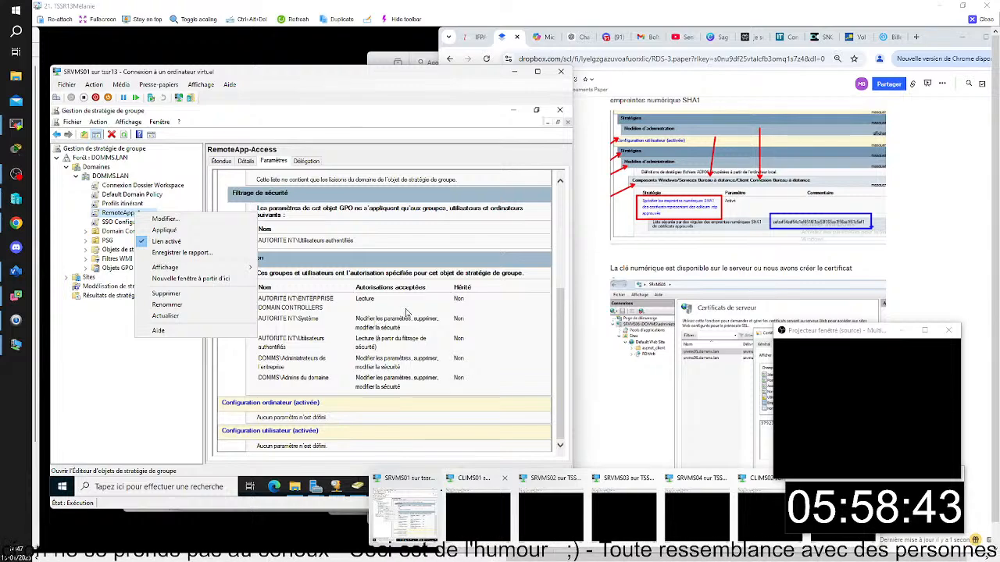
left_click(495, 322)
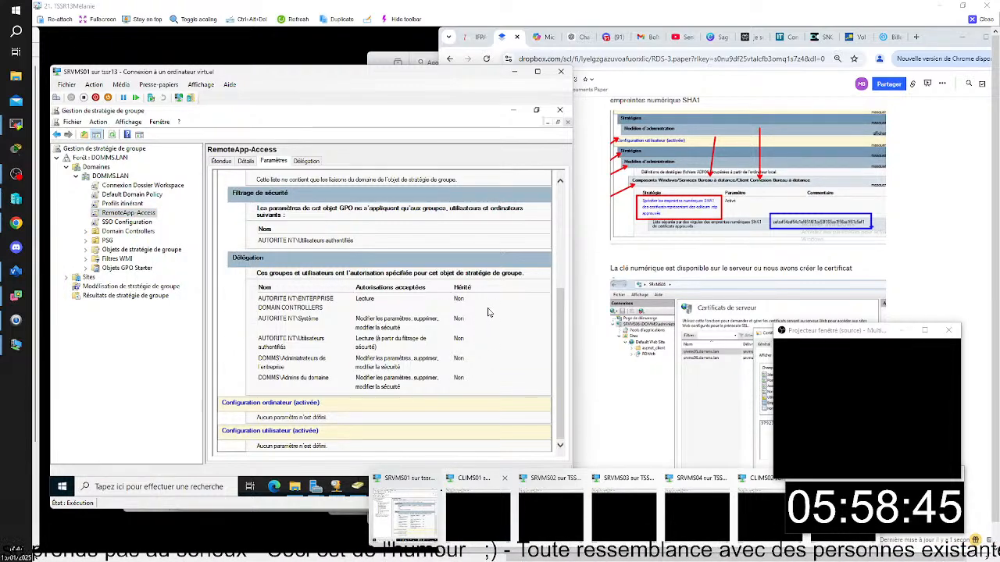
key("F5")
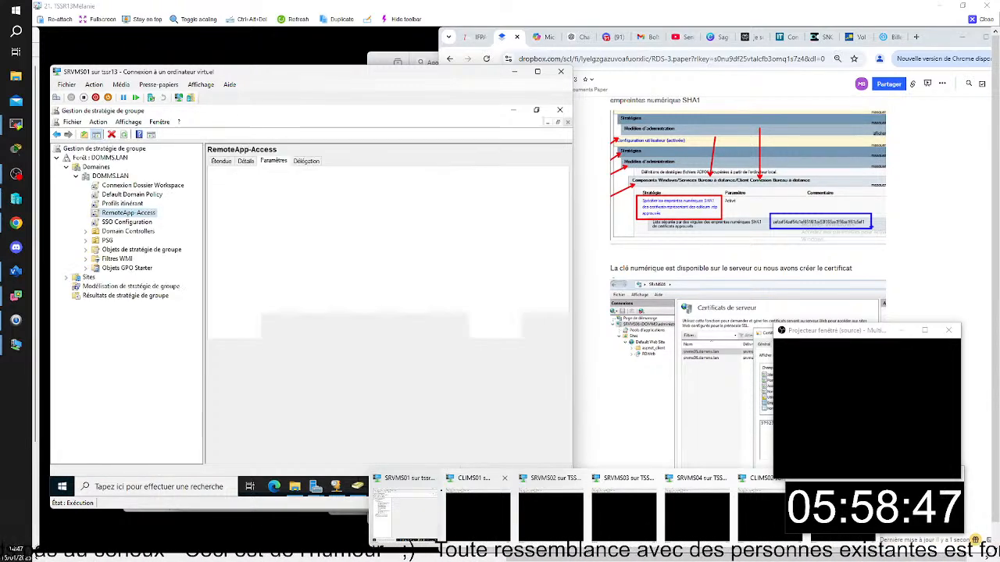
left_click(386, 213)
scroll(359, 248, "down", 2)
scroll(358, 249, "down", 10)
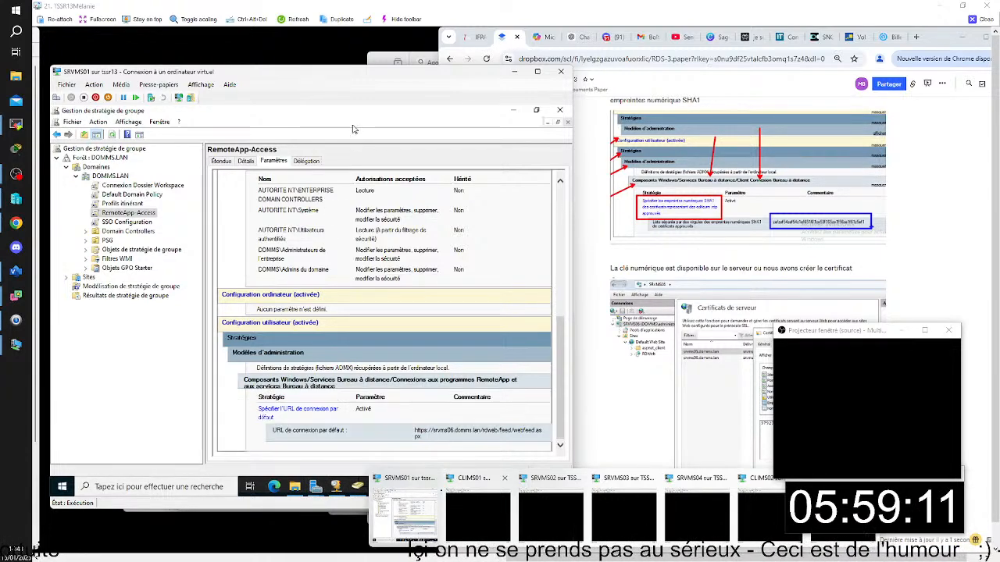
- Bring Server Manager to the front on SRVMS01 and move the virtual machine window so that its taskbar is fully visible
left_click(315, 486)
left_click(295, 455)
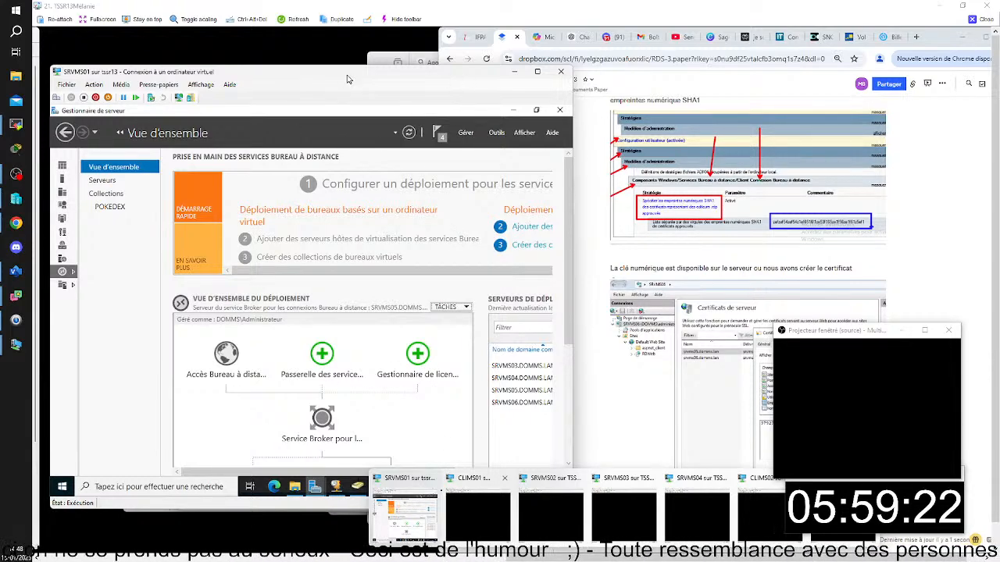
left_click_drag(361, 75, 416, 58)
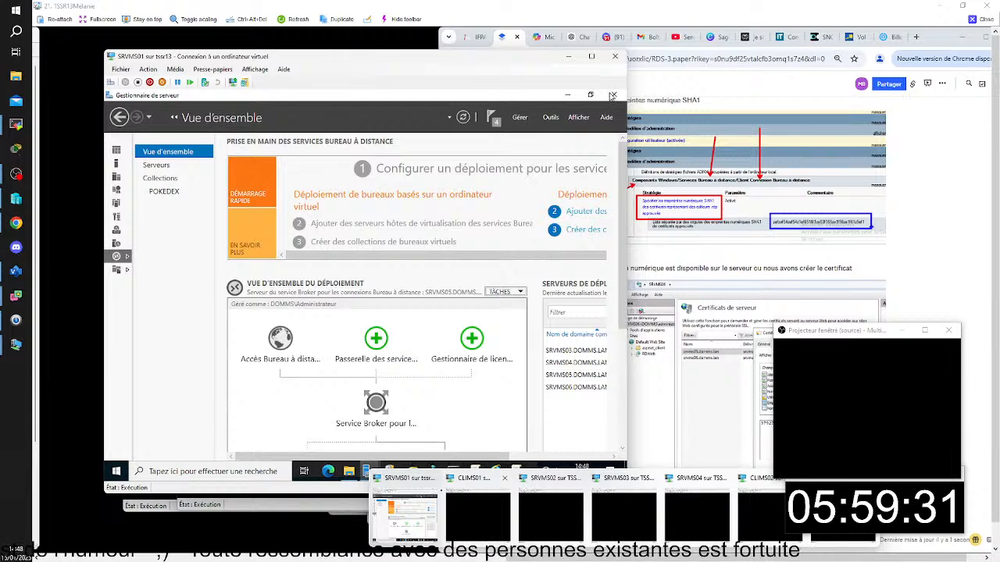
left_click(264, 477)
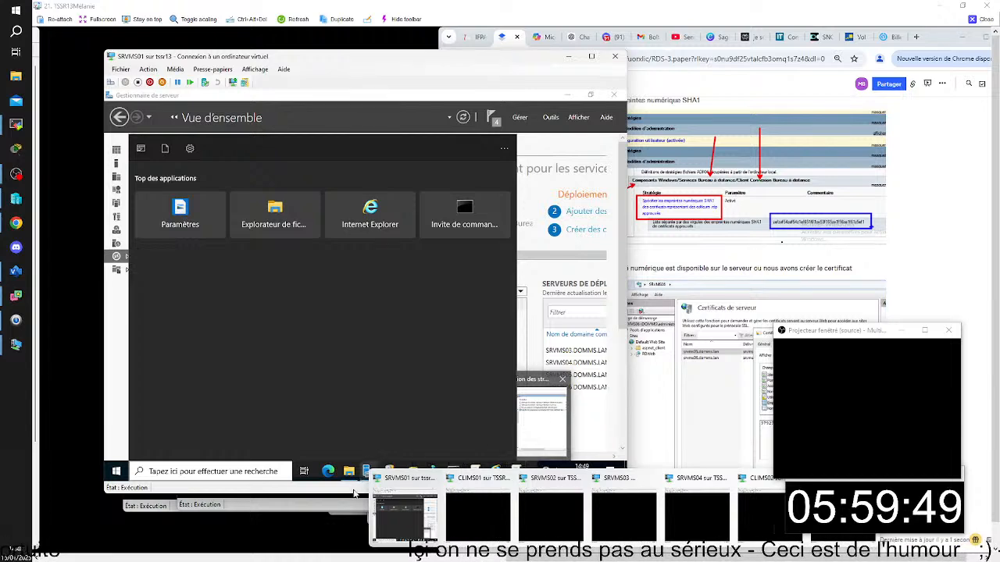
left_click_drag(369, 58, 363, 40)
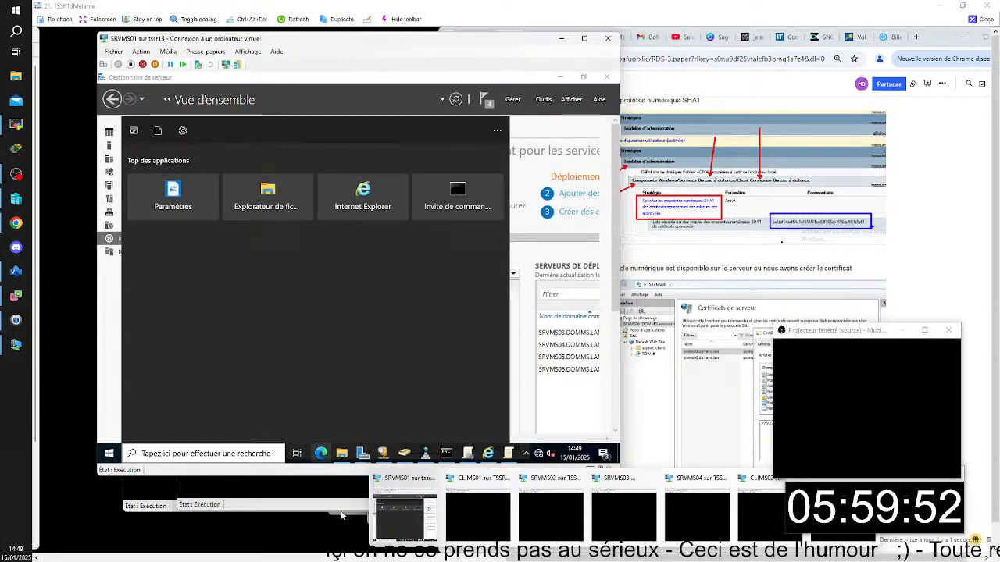
left_click(362, 453)
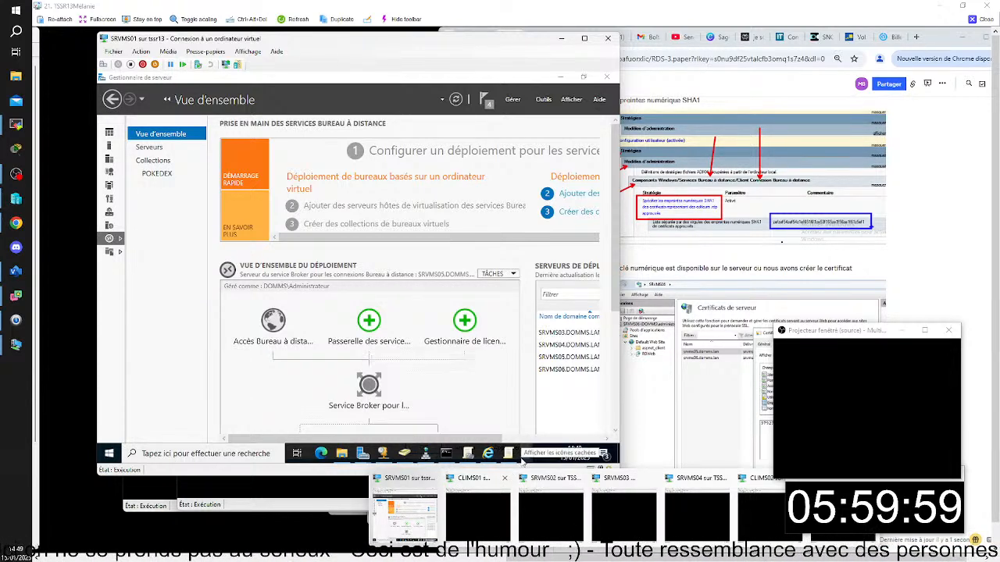
- Bring forward the open Remote Desktop Services deployment properties and close them without changing the certificates
mouse_move(506, 461)
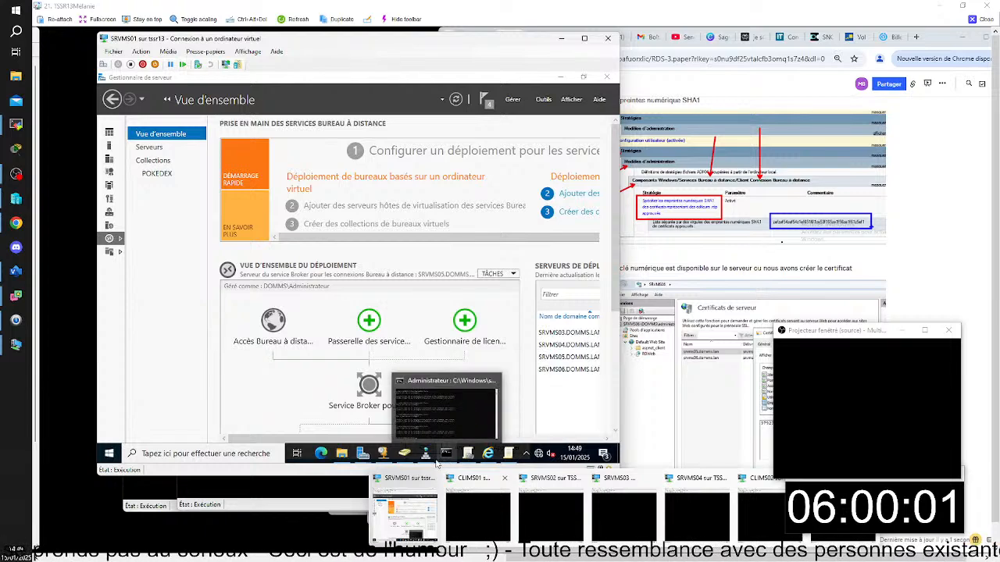
mouse_move(389, 458)
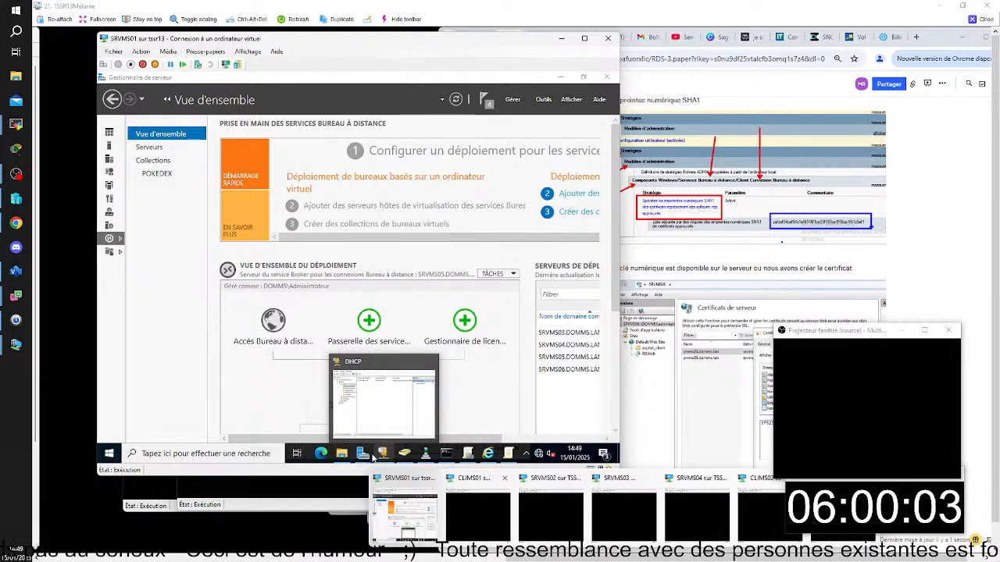
left_click(417, 394)
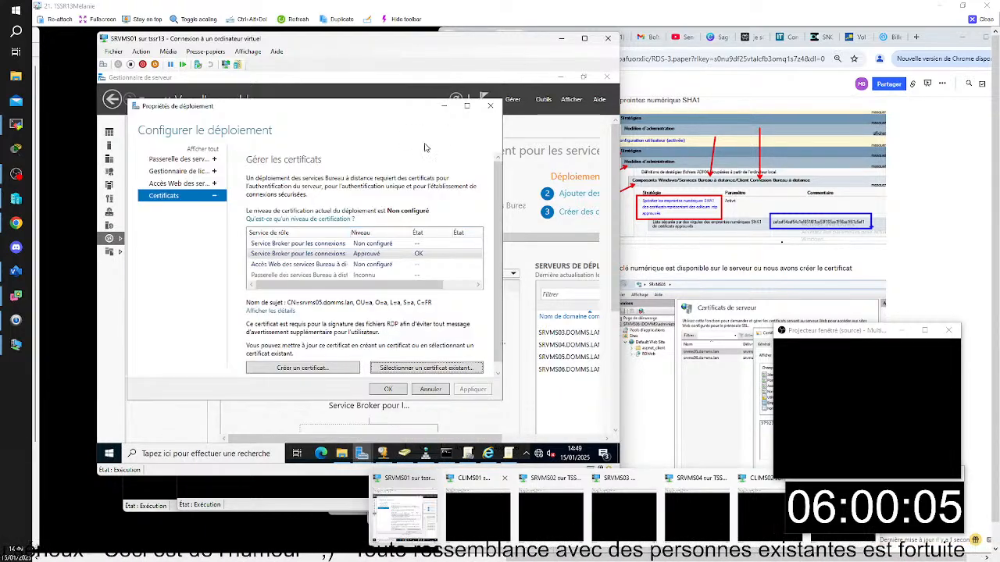
left_click(490, 105)
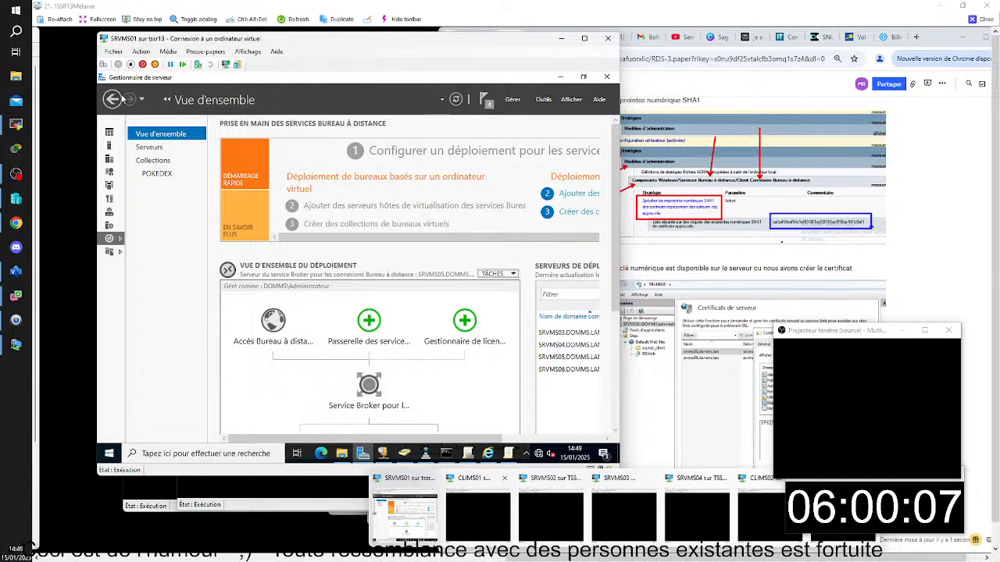
- Open the local server's properties in Server Manager and turn off Internet Explorer Enhanced Security Configuration for administrators
left_click(118, 99)
left_click(117, 99)
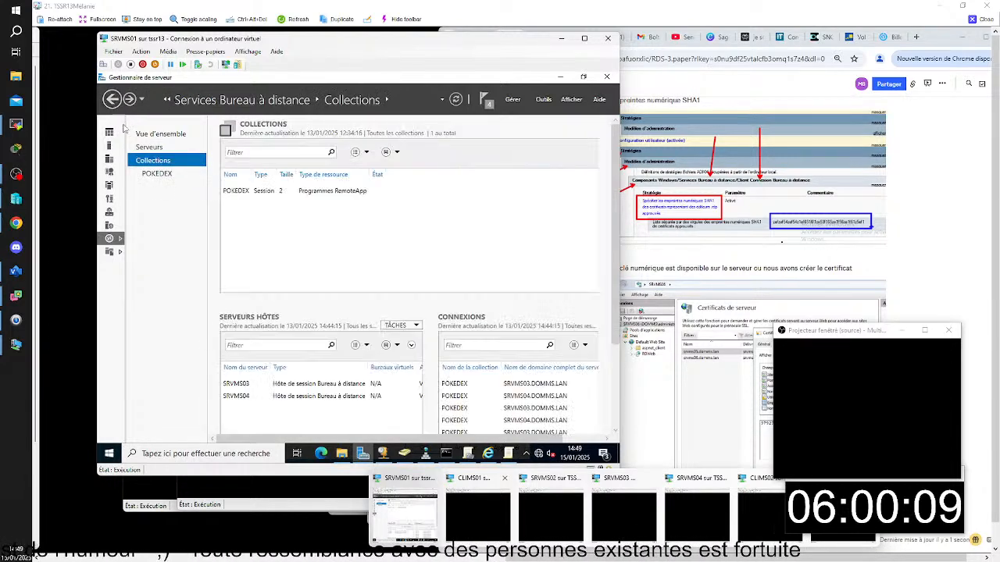
left_click(110, 133)
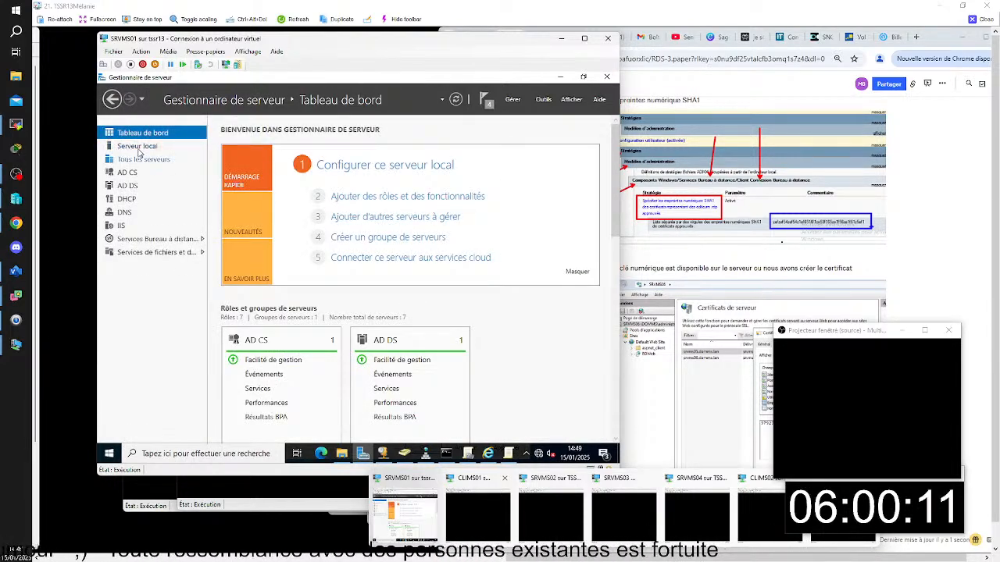
left_click(137, 147)
scroll(411, 316, "down", 3)
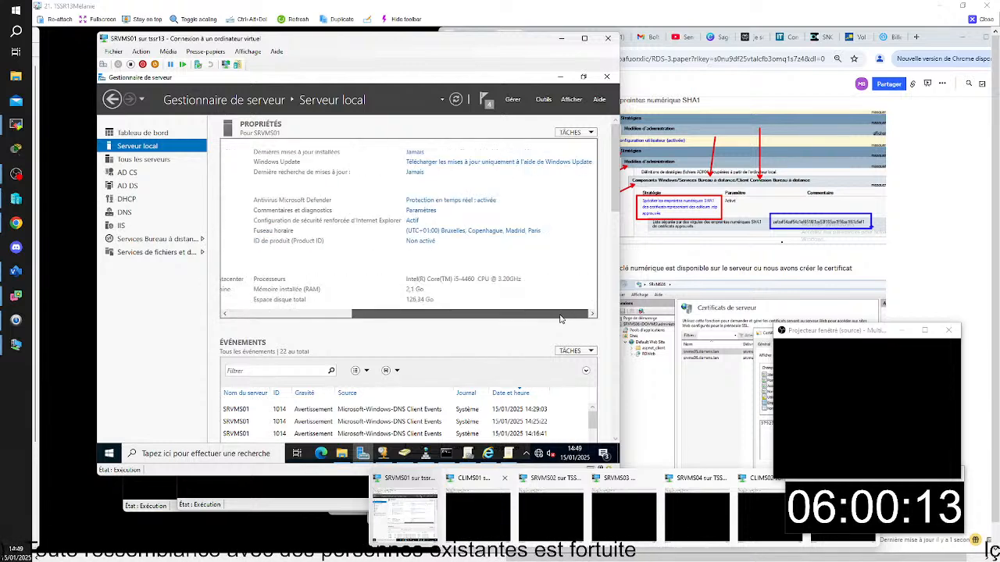
left_click(413, 221)
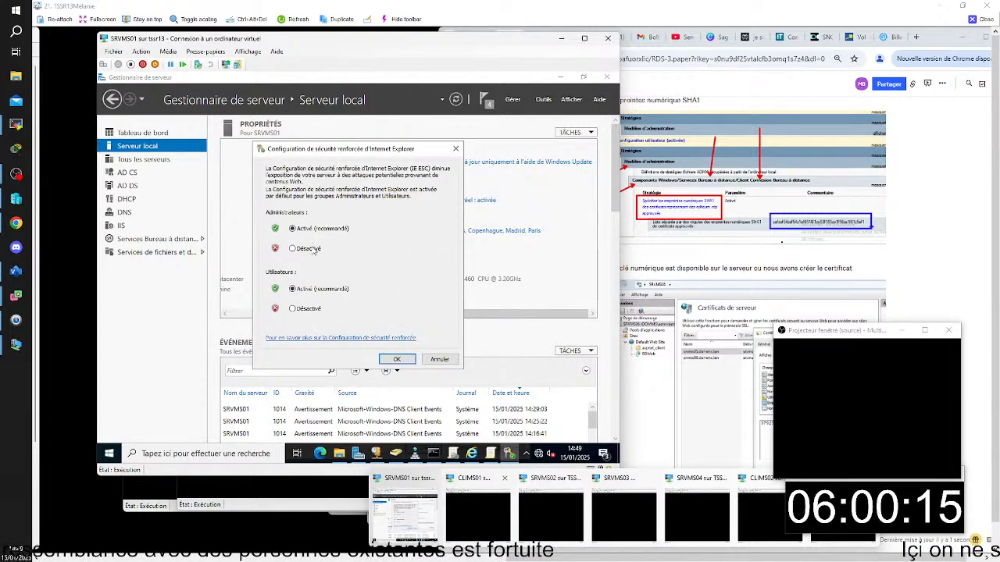
left_click(397, 359)
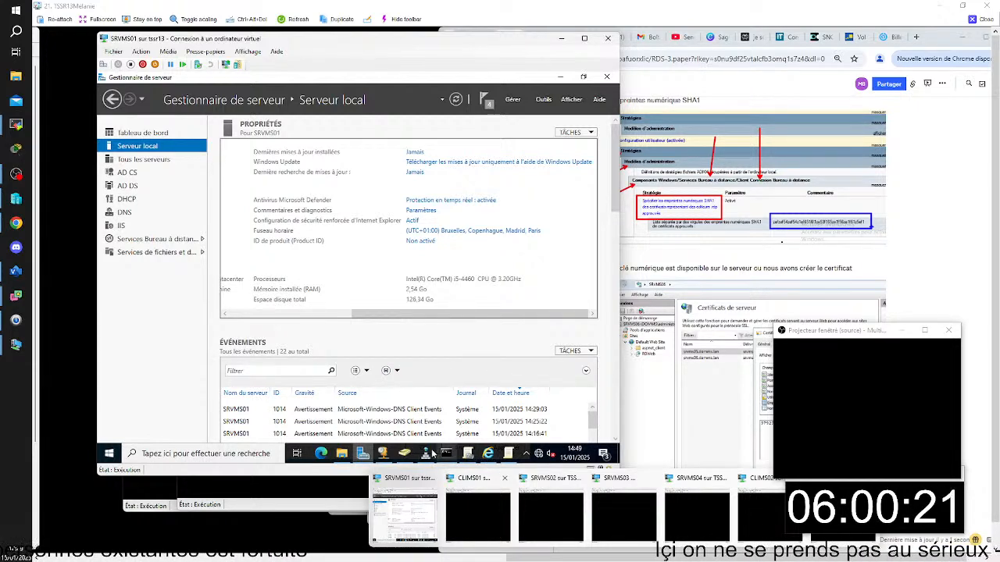
- Close the running Group Policy Management console and reopen it from Server Manager
left_click(467, 453)
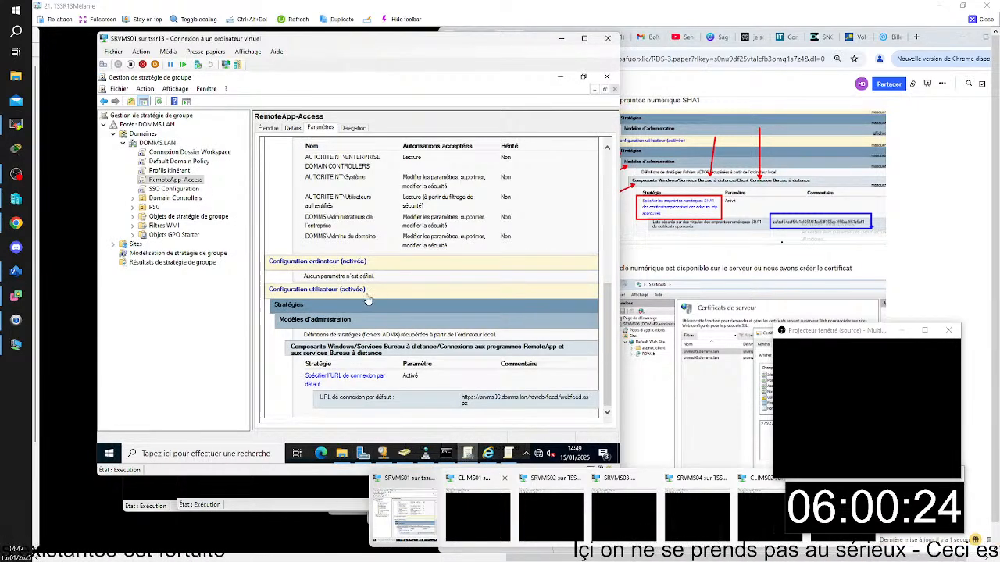
left_click(607, 76)
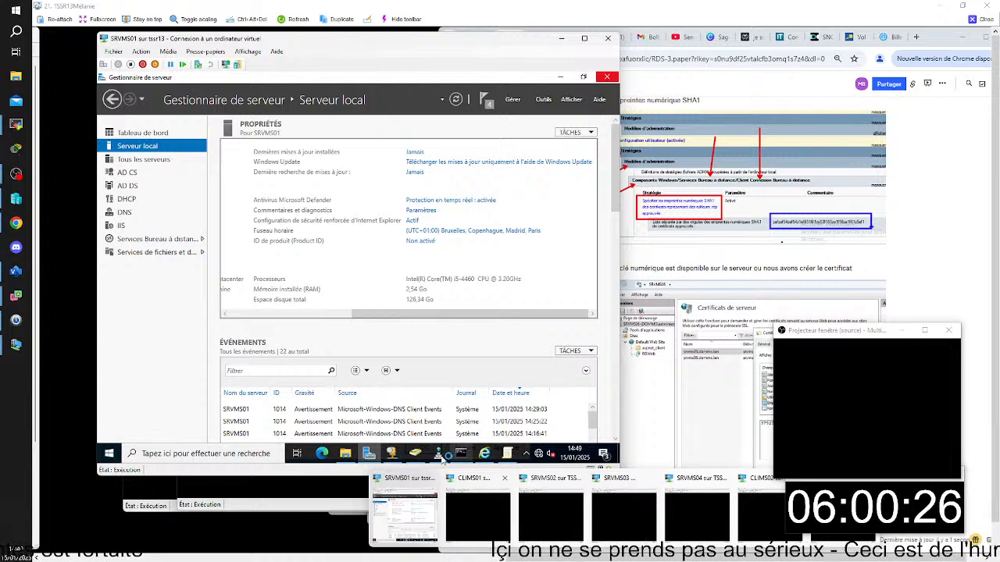
left_click(543, 100)
left_click(476, 234)
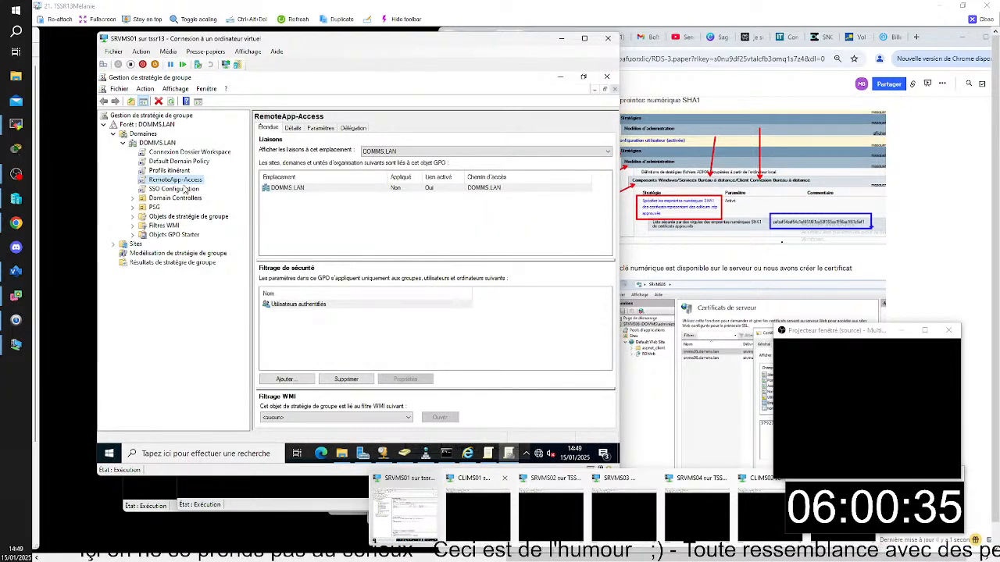
- Expand the administrative templates in the RemoteApp-Access settings report and examine the default RemoteApp connection URL policy
left_click(321, 128)
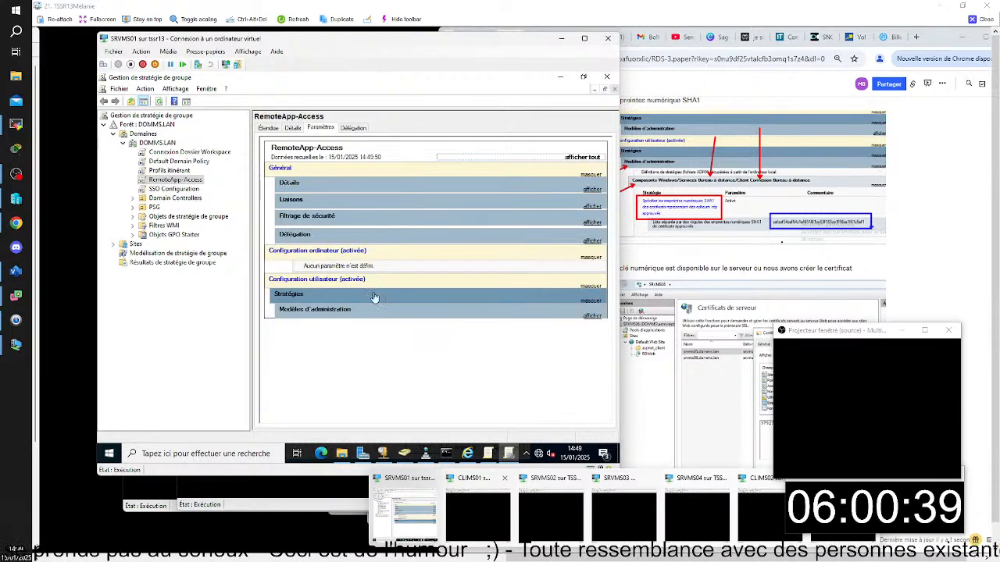
left_click(592, 316)
left_click(593, 351)
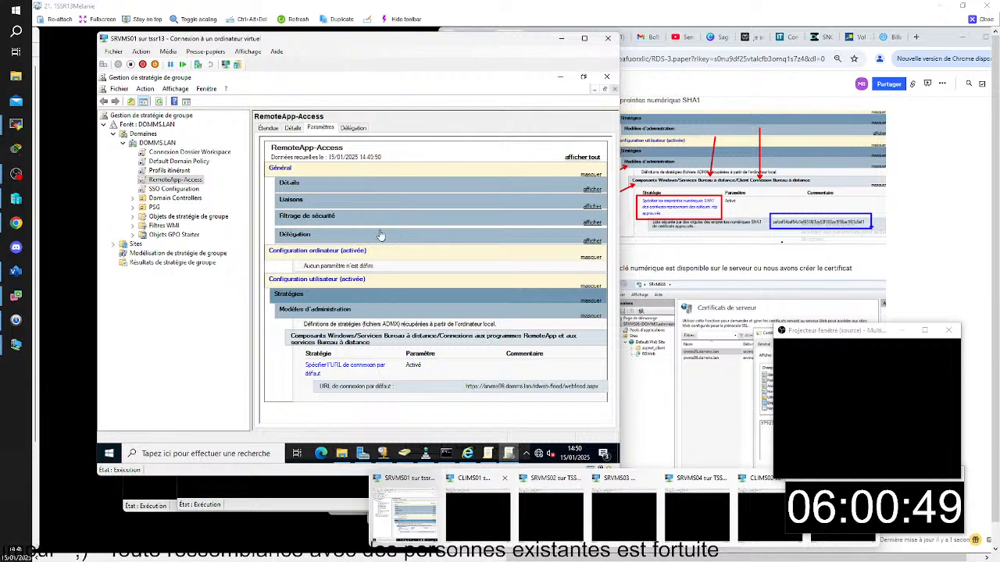
- Examine the Connexion Dossier Workspace report, expanding the drive U mapping and the default RemoteApp connection URL policy
left_click(187, 152)
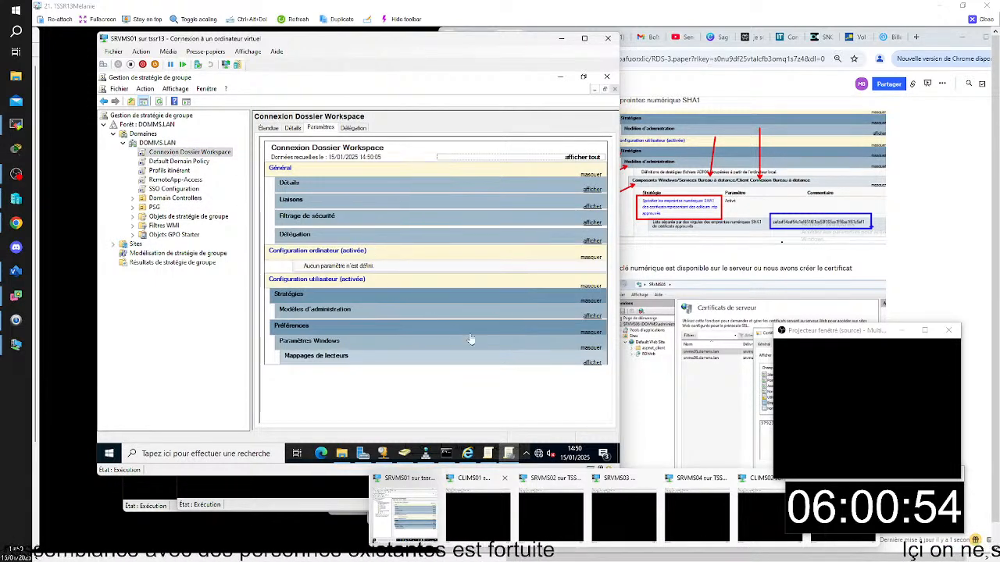
left_click(591, 361)
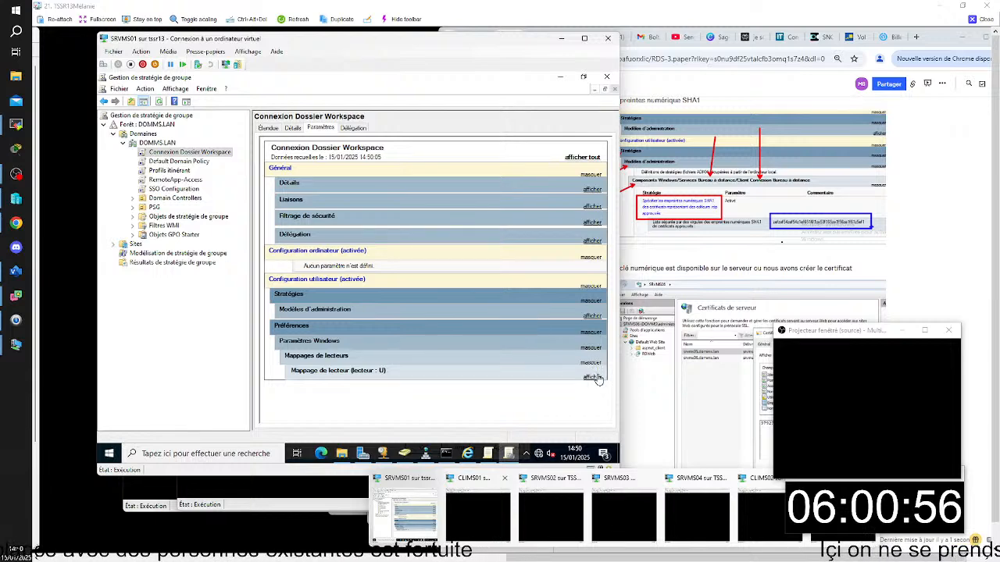
left_click(596, 379)
left_click(594, 393)
scroll(595, 387, "down", 1)
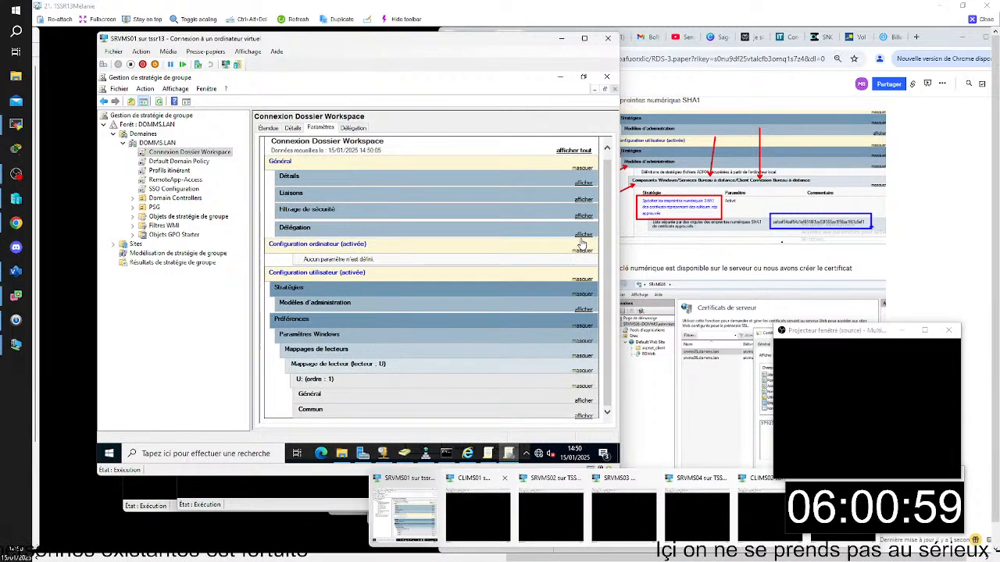
left_click(583, 310)
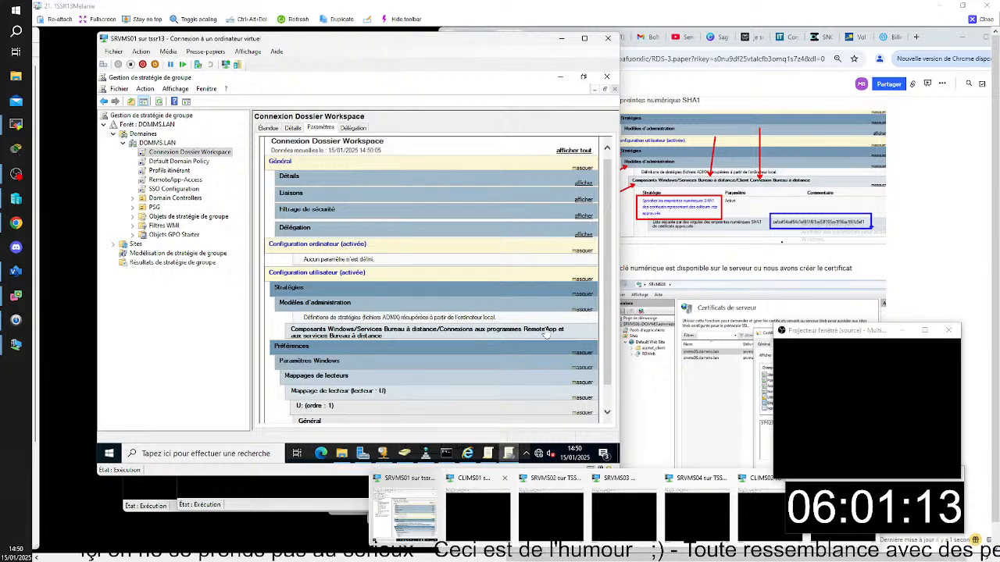
left_click(545, 332)
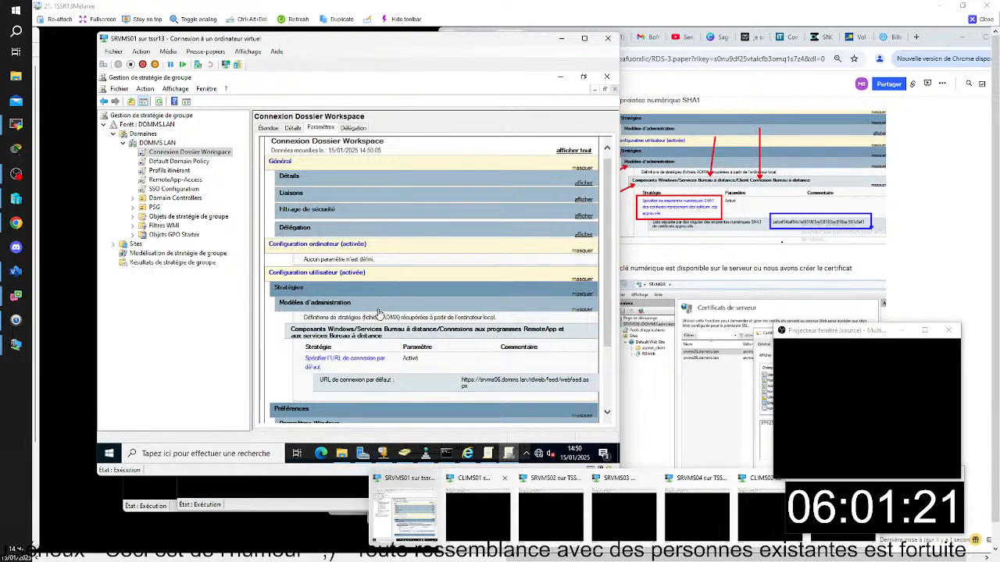
scroll(378, 313, "down", 1)
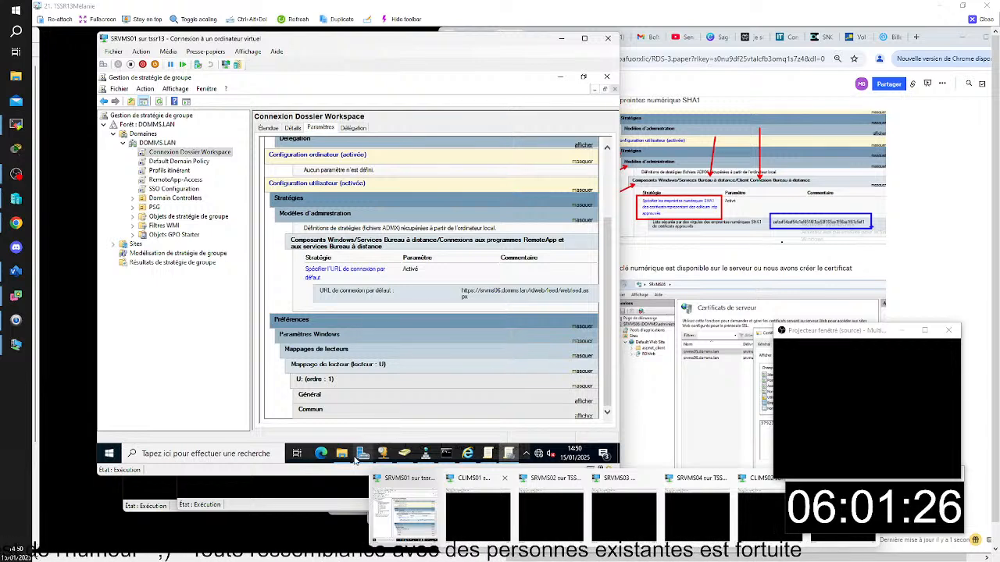
- Check SRVMS01 for mapped drives and the signed-in account, and bring the open command prompt forward
left_click(342, 455)
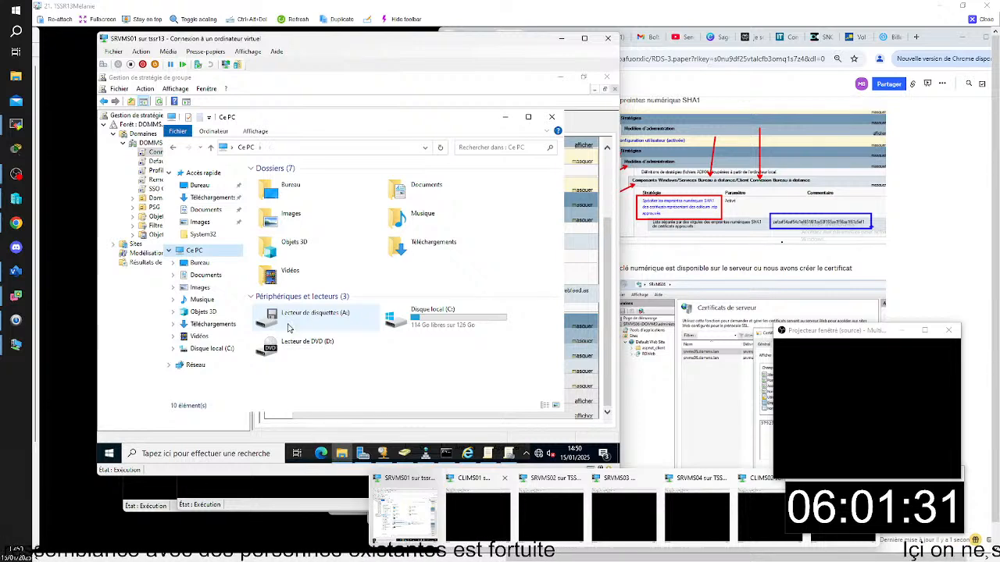
left_click(109, 455)
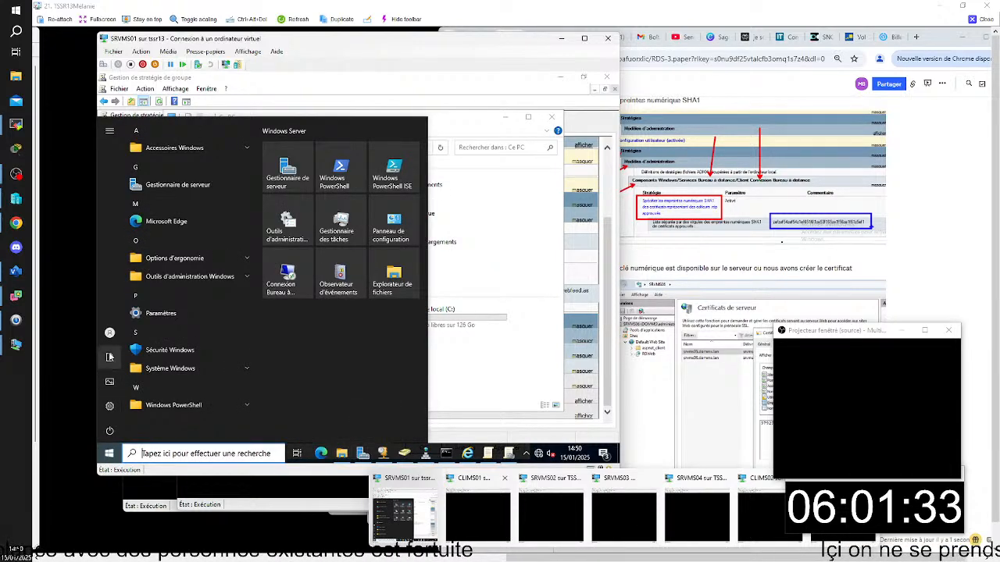
left_click(114, 336)
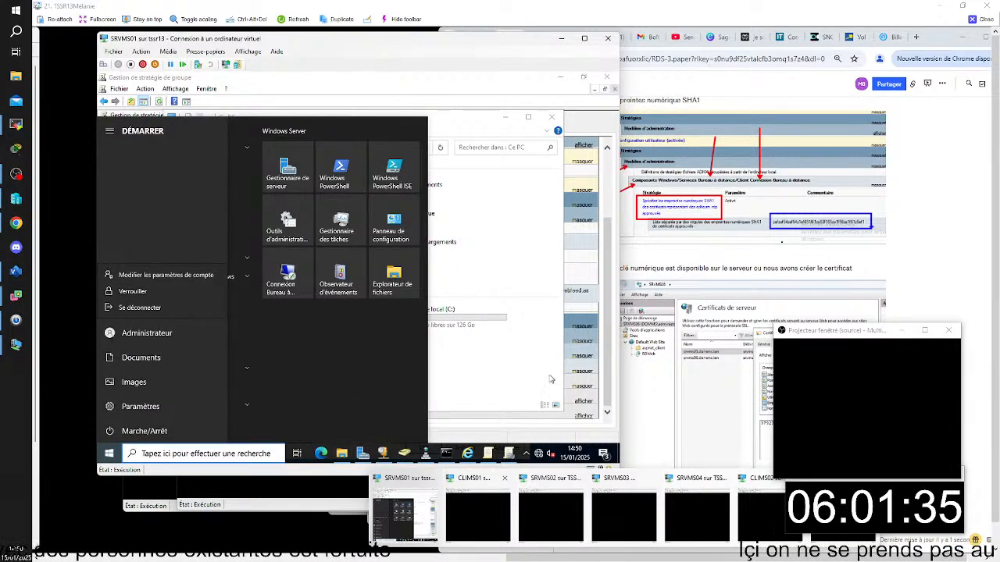
left_click(445, 454)
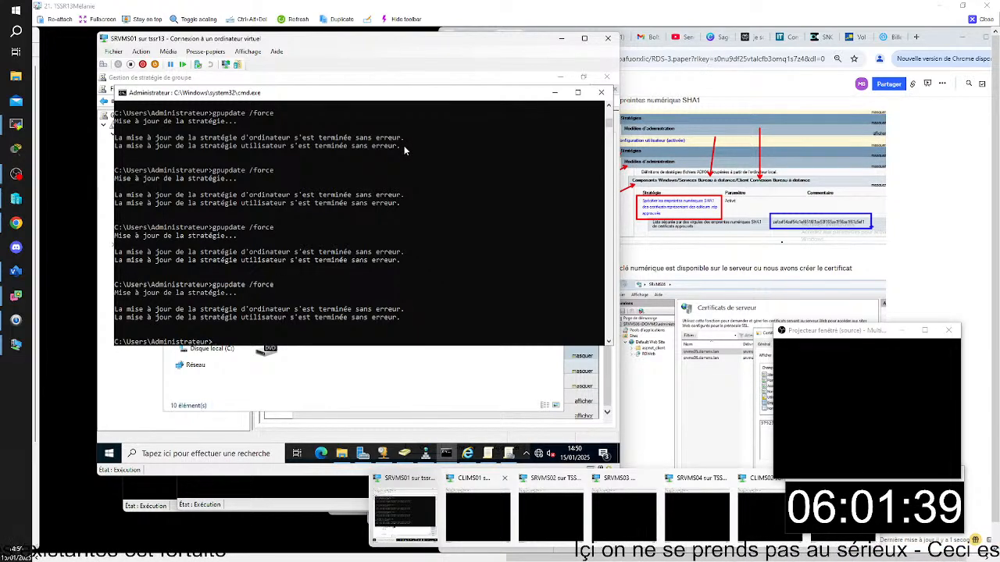
- Minimize the command prompt and the This PC window to return to the Connexion Dossier Workspace settings report
left_click(554, 92)
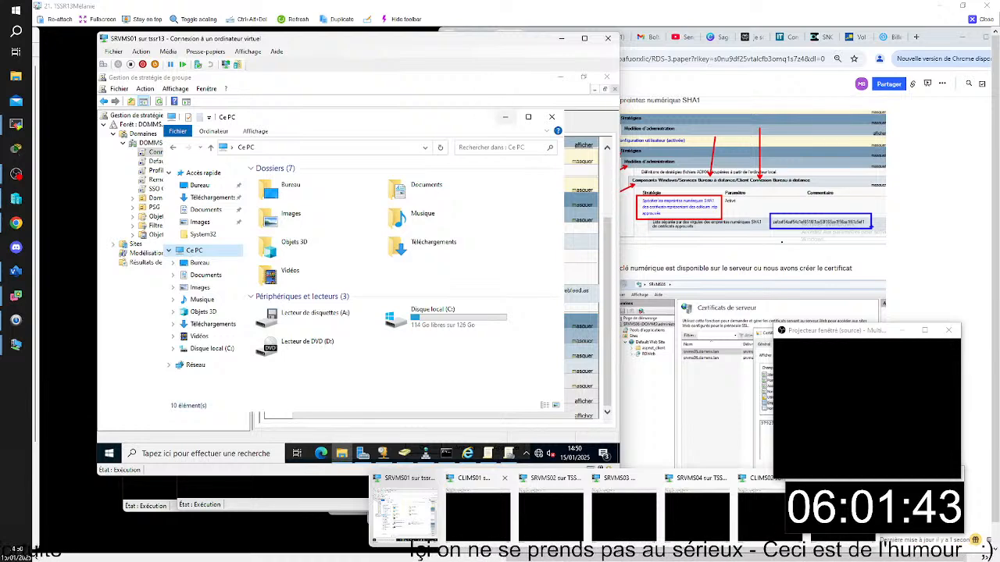
left_click(503, 117)
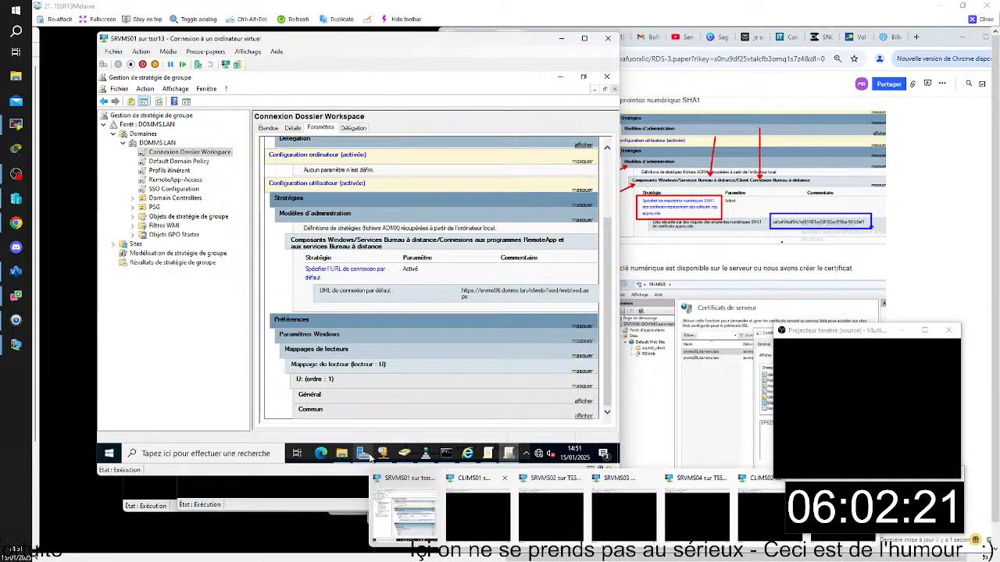
mouse_move(372, 458)
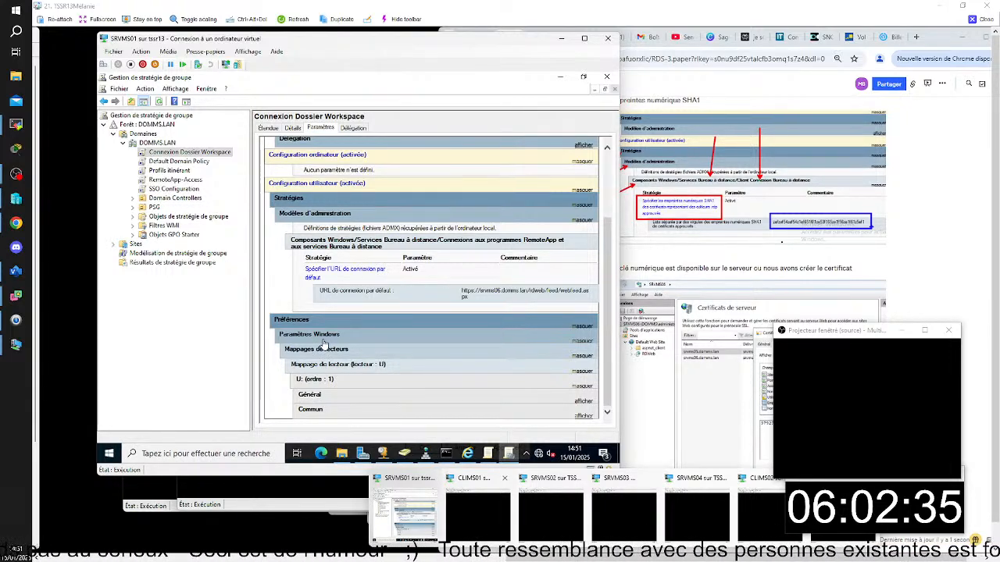
- Open the network share \\srvms02\WORKSPACE and display the Empreinte numérique certificate stored in it
key("super+r")
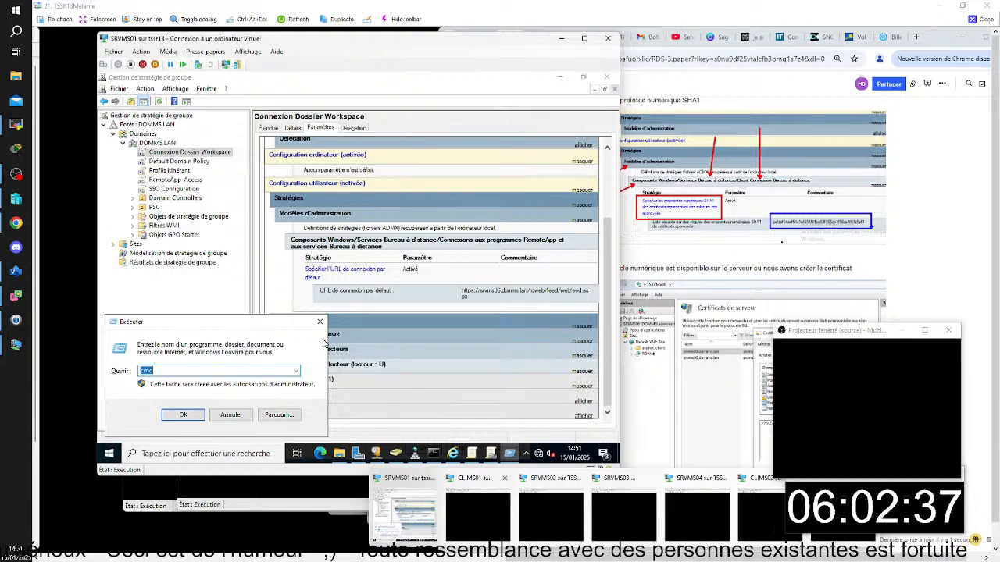
type("\\\\srv")
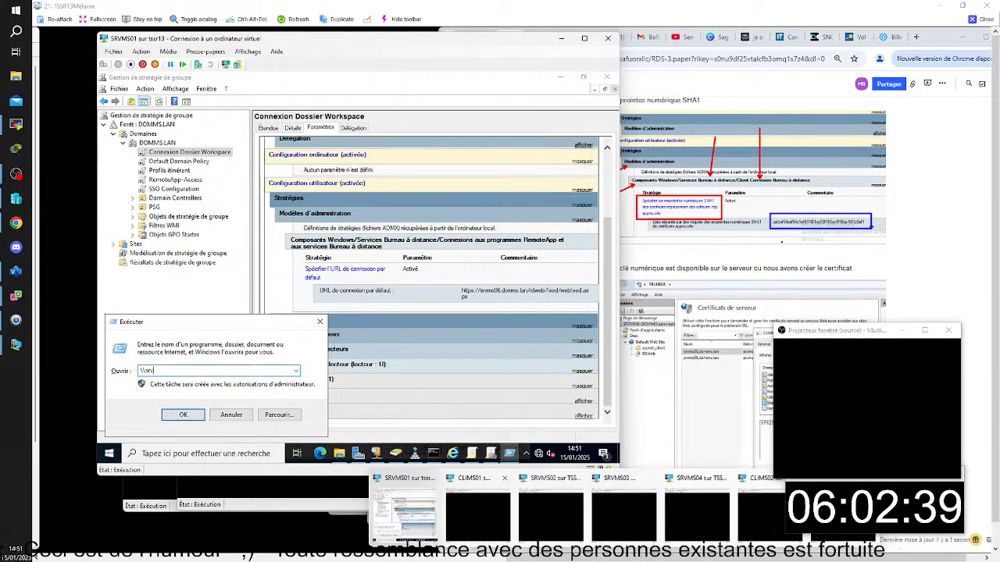
type("ms02\\")
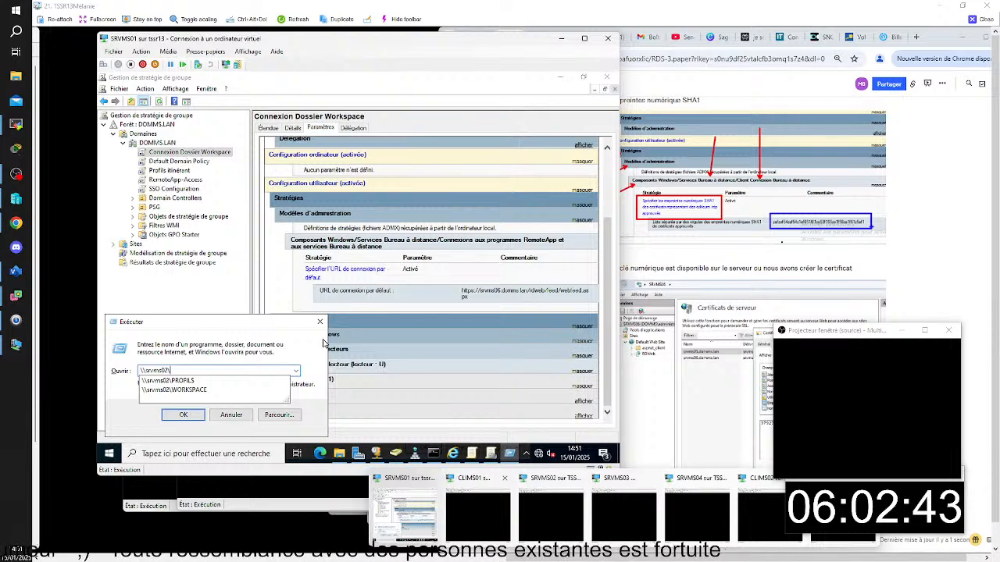
left_click(191, 390)
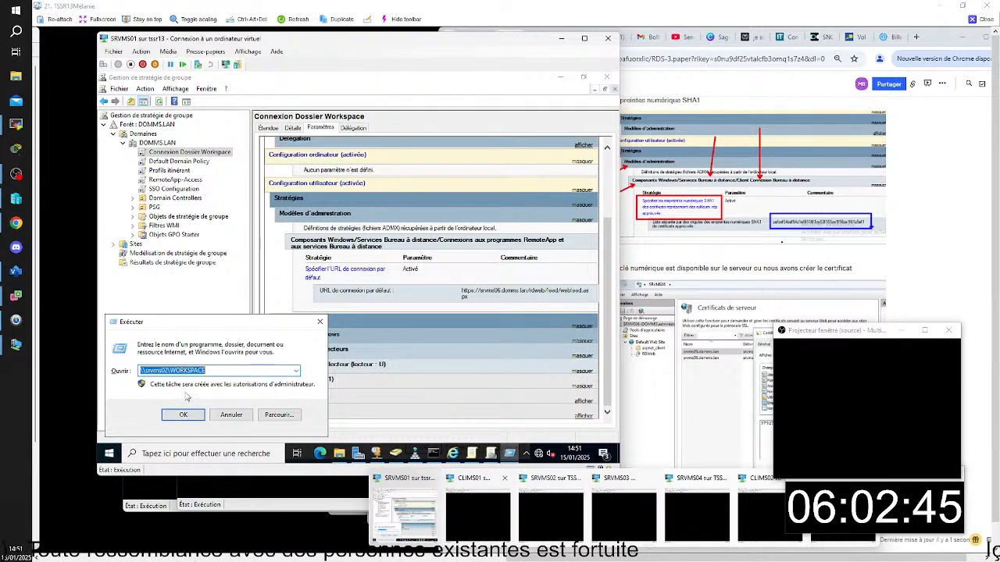
left_click(192, 414)
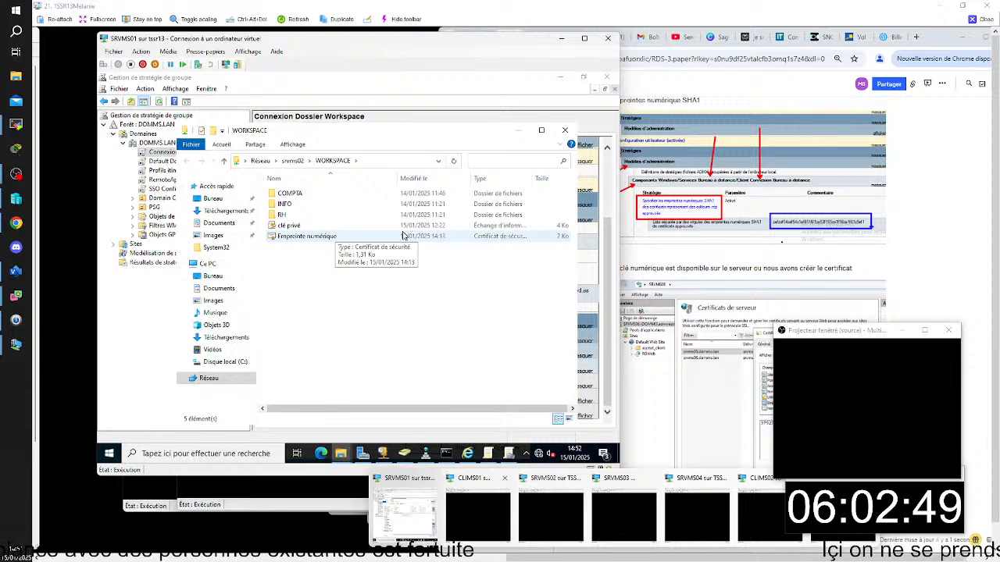
double_click(312, 238)
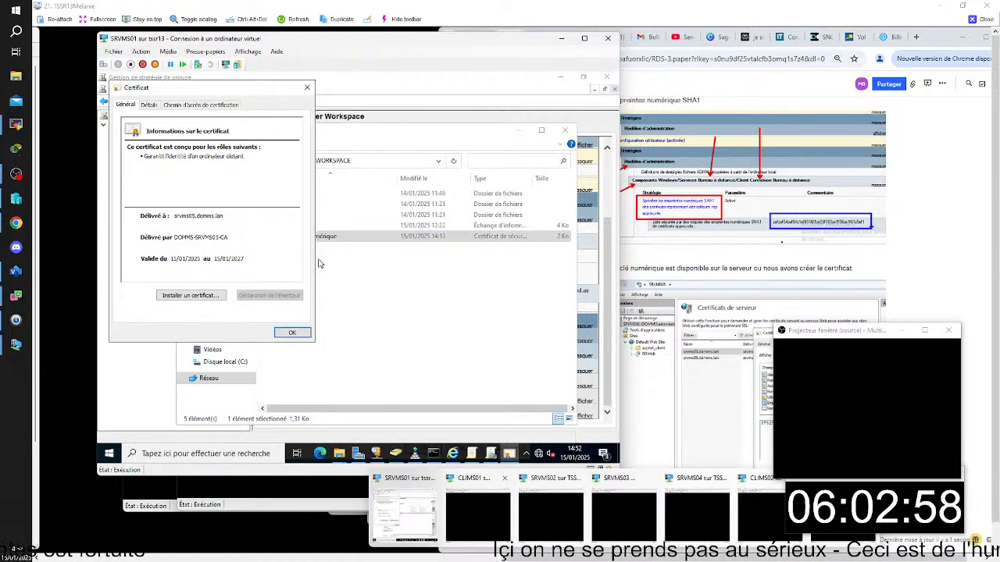
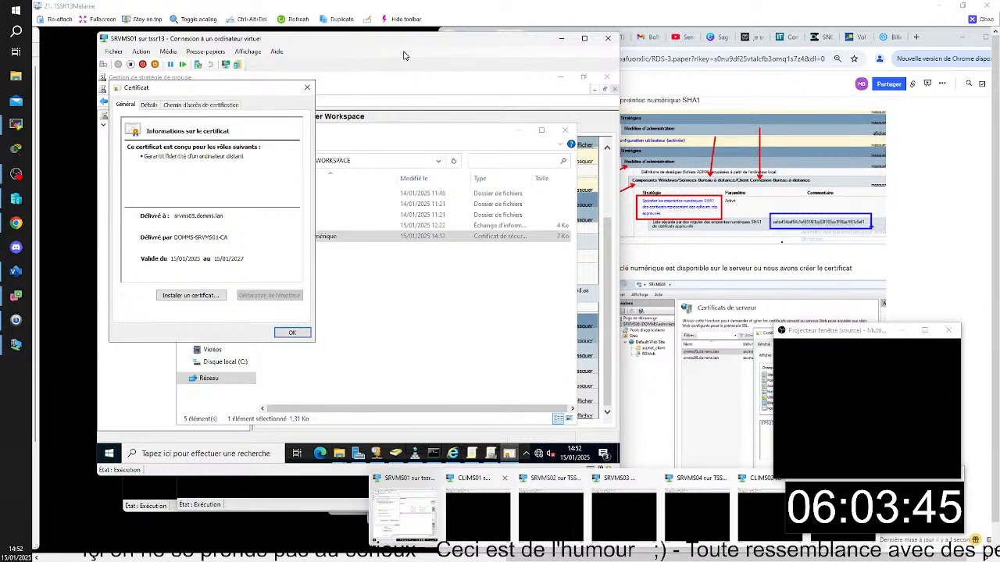
- Close the certificate, minimize the WORKSPACE folder and display the scope of the Connexion Dossier Workspace policy
left_click(313, 87)
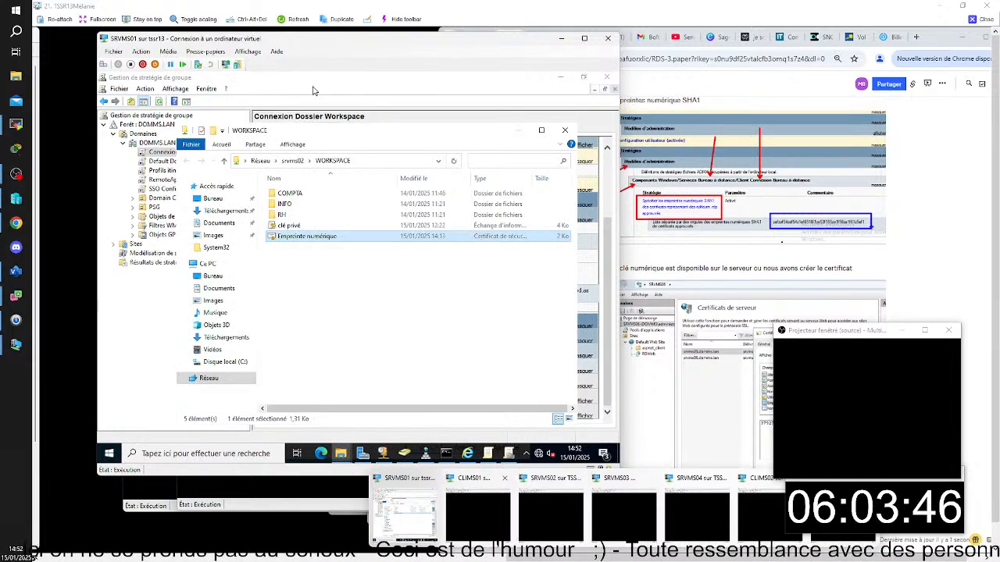
left_click(519, 130)
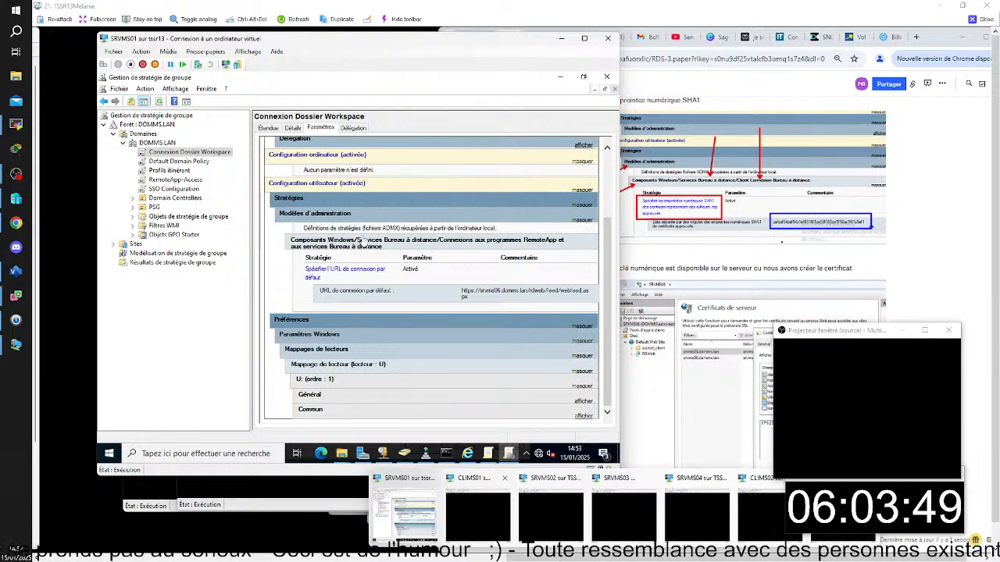
left_click(267, 127)
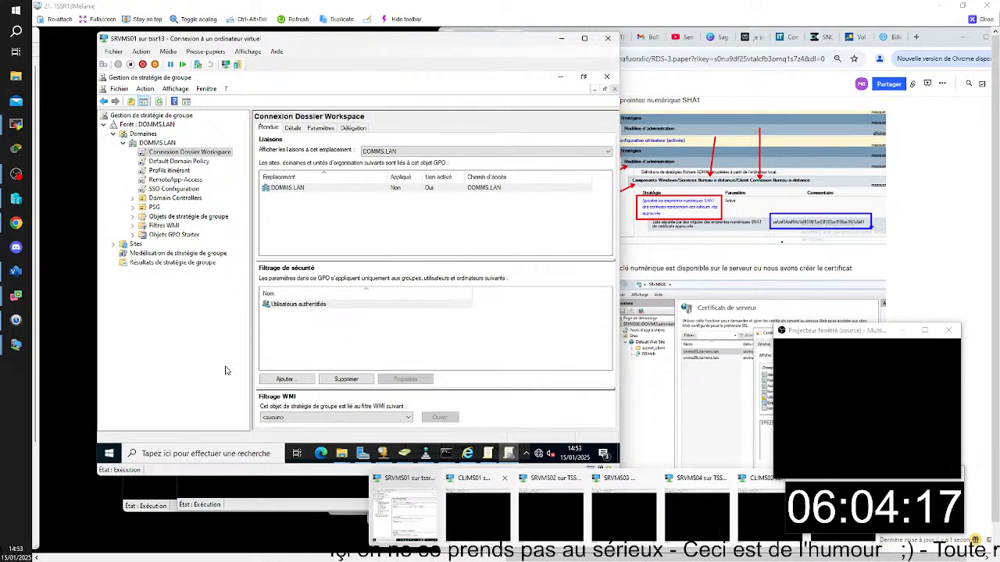
- Examine the drive U mapping in the Connexion Dossier Workspace settings report, expanding its Général section and reading through the Commun options
left_click(315, 128)
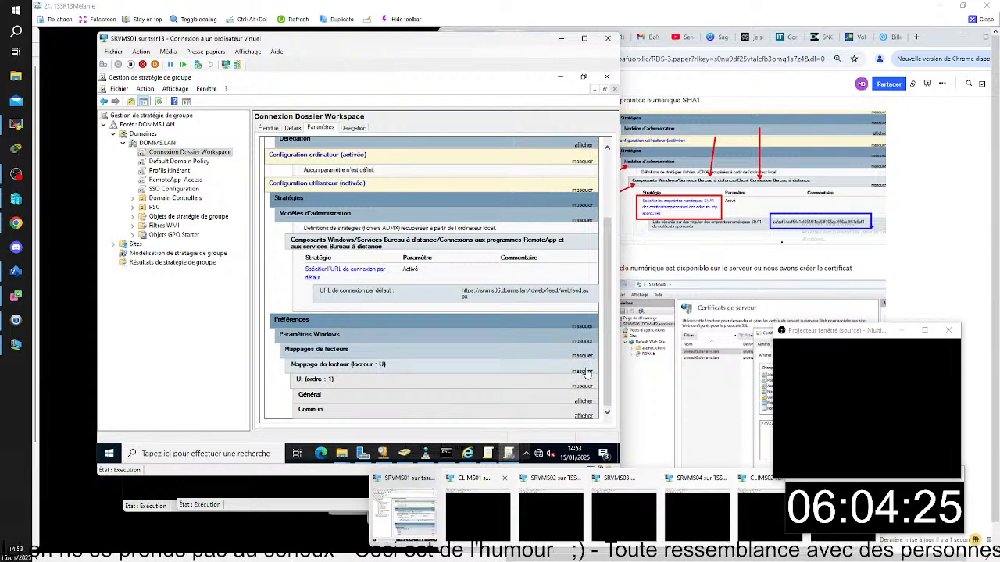
left_click(586, 403)
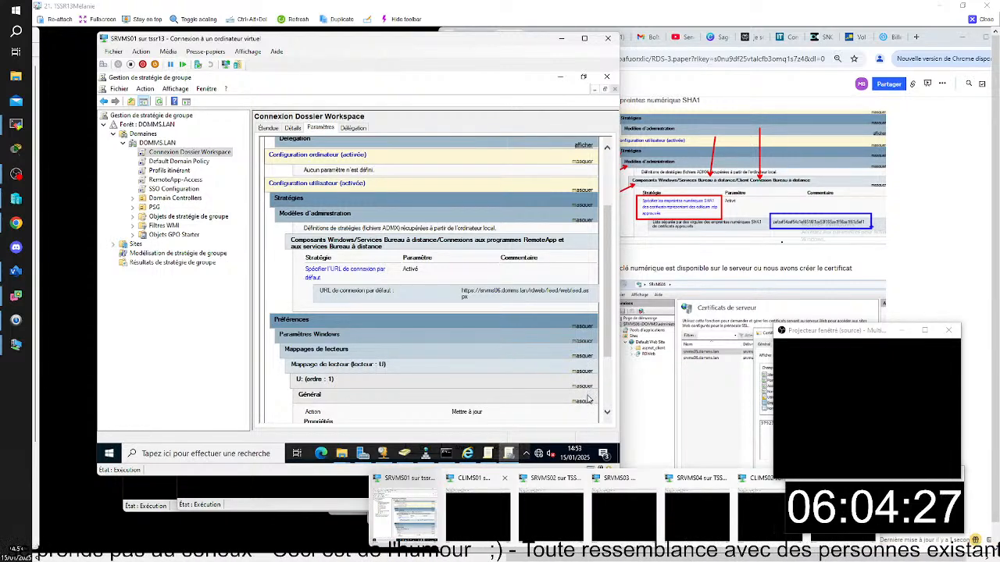
scroll(587, 409, "down", 3)
scroll(560, 291, "down", 3)
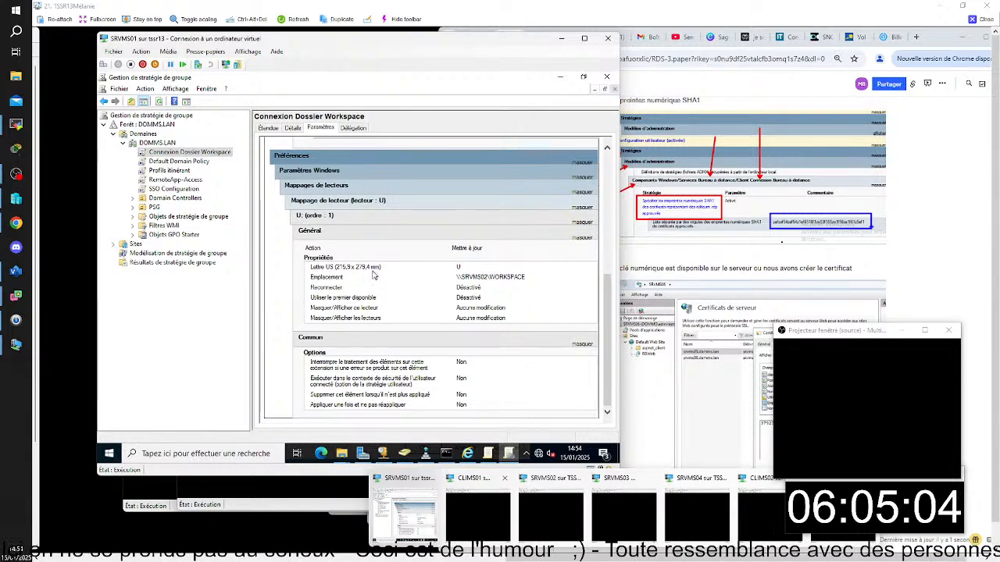
key("super")
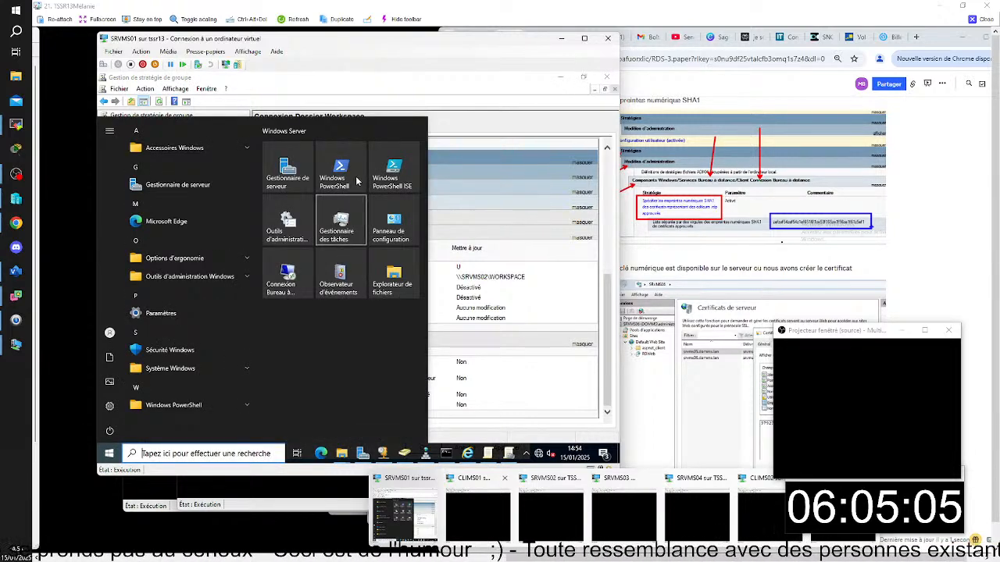
left_click(407, 85)
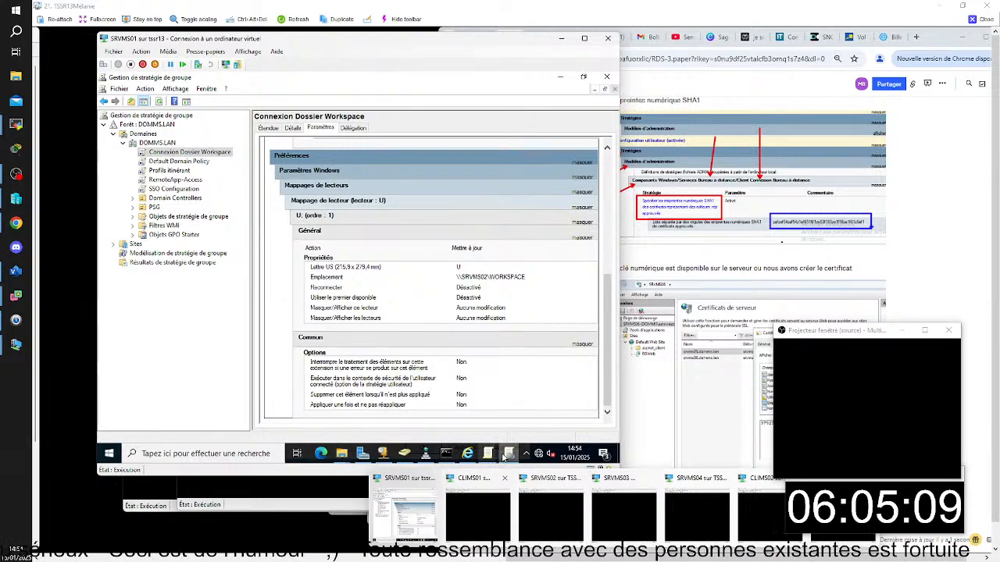
- Run gpresult -r in the open command prompt on SRVMS01
left_click(421, 455)
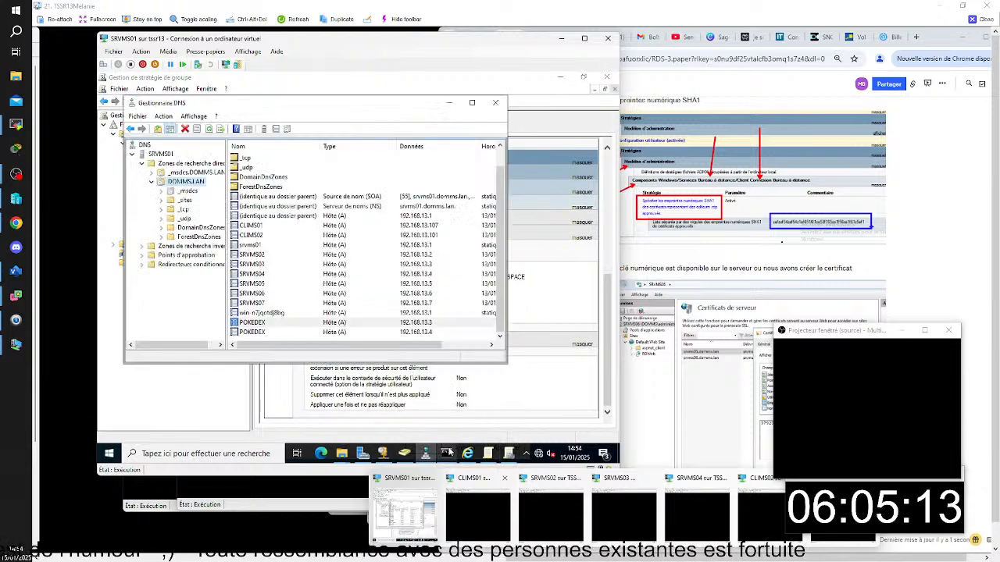
left_click(445, 454)
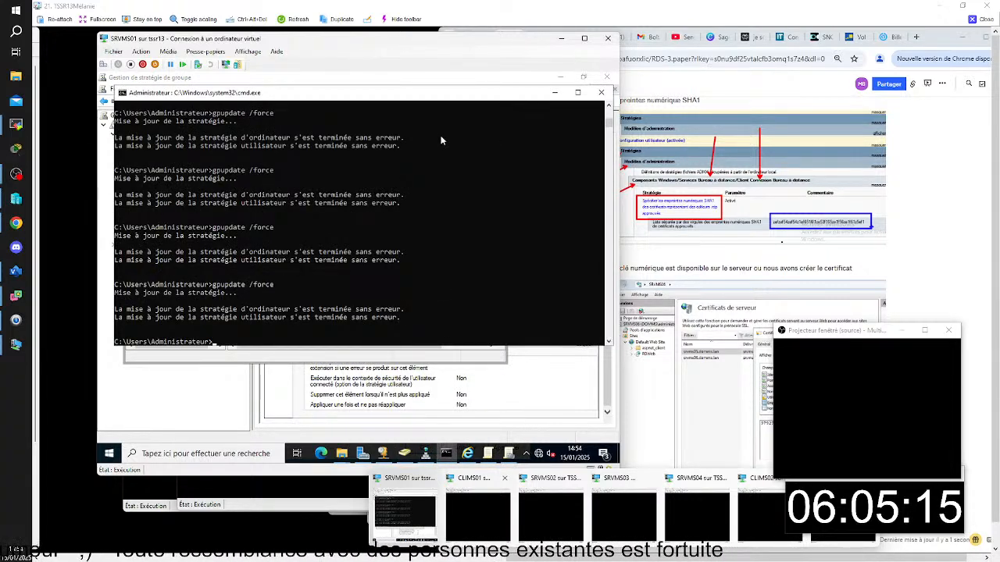
type("gp")
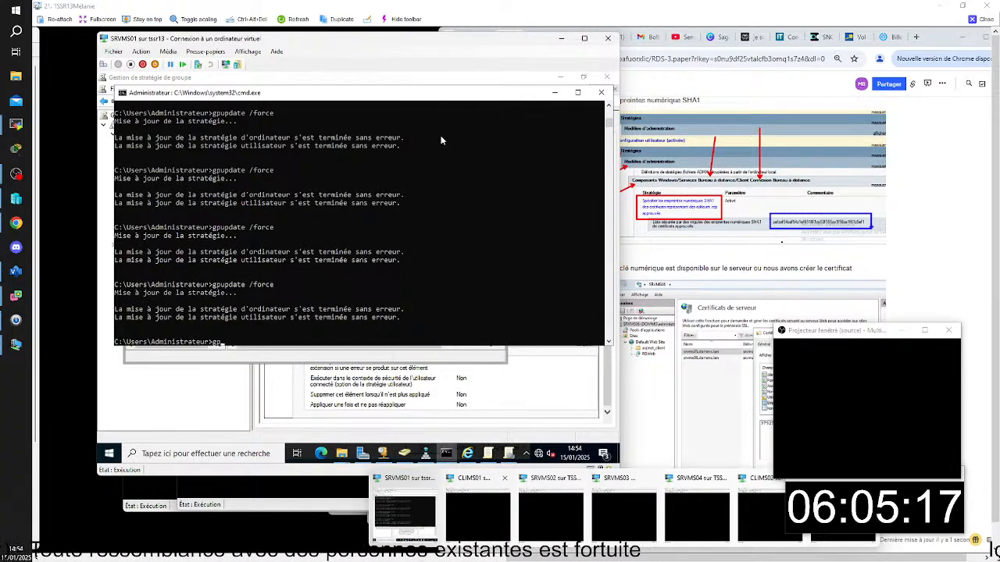
type("result /")
key("BackSpace")
key("BackSpace")
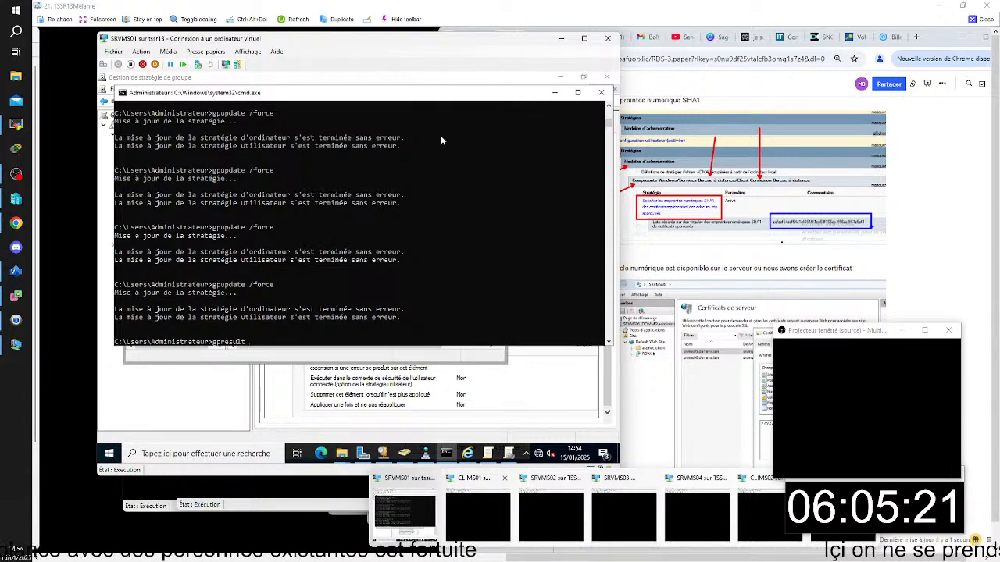
type("-r")
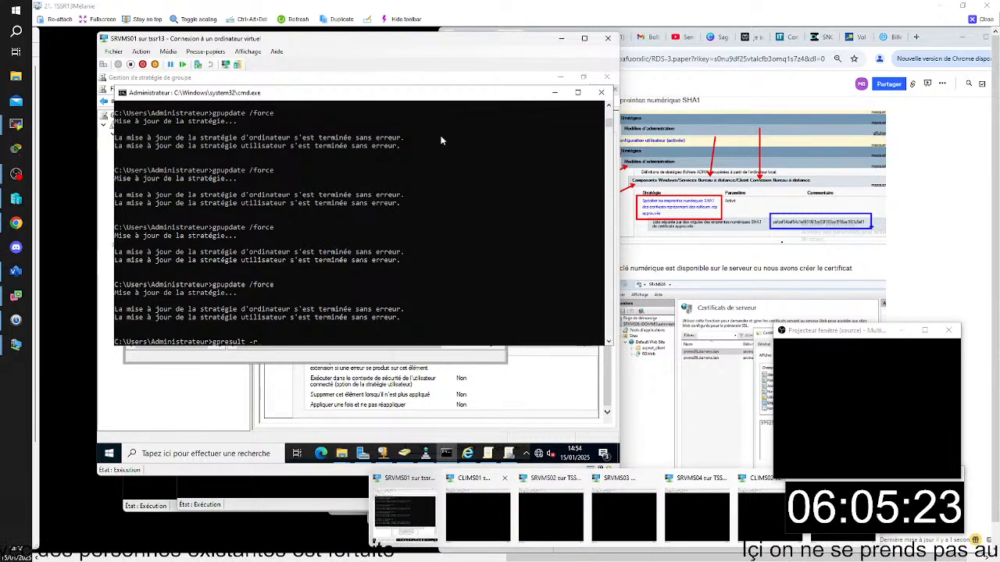
key("Return")
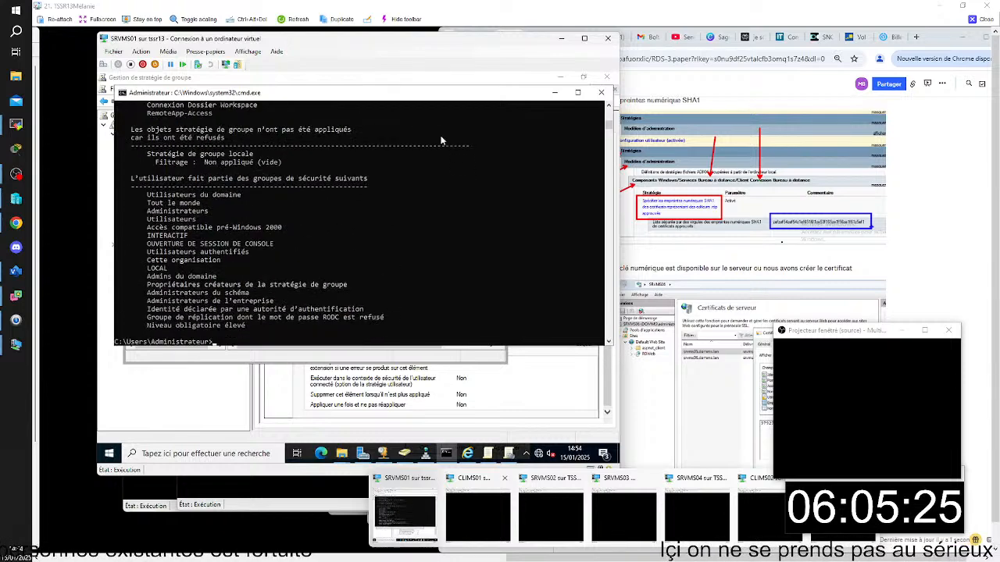
- Review the applied group policy objects in the gpresult output and check This PC on SRVMS01 for mapped drives
key("Up")
key("Up")
key("Up")
scroll(376, 235, "up", 4)
scroll(376, 229, "up", 4)
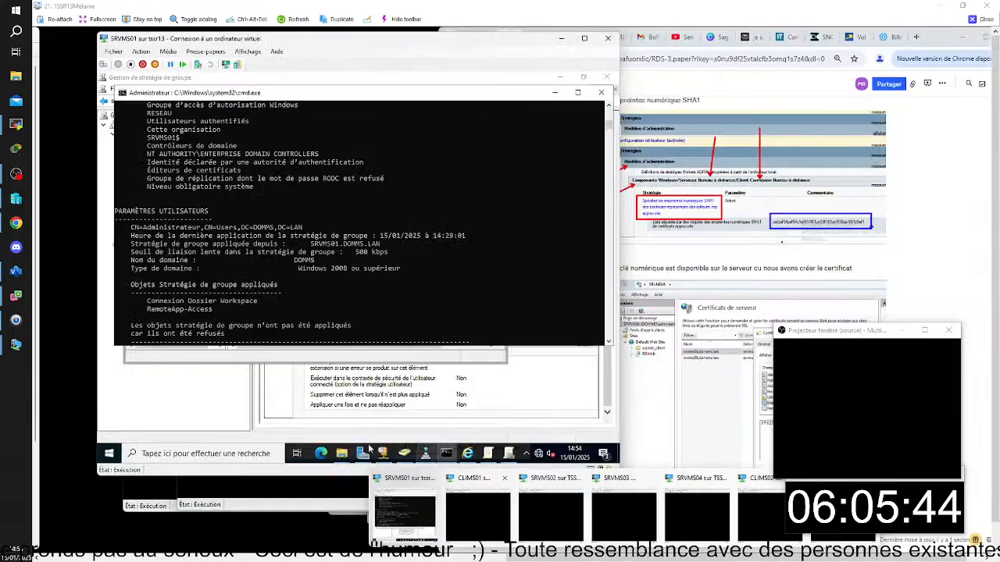
mouse_move(341, 453)
left_click(325, 428)
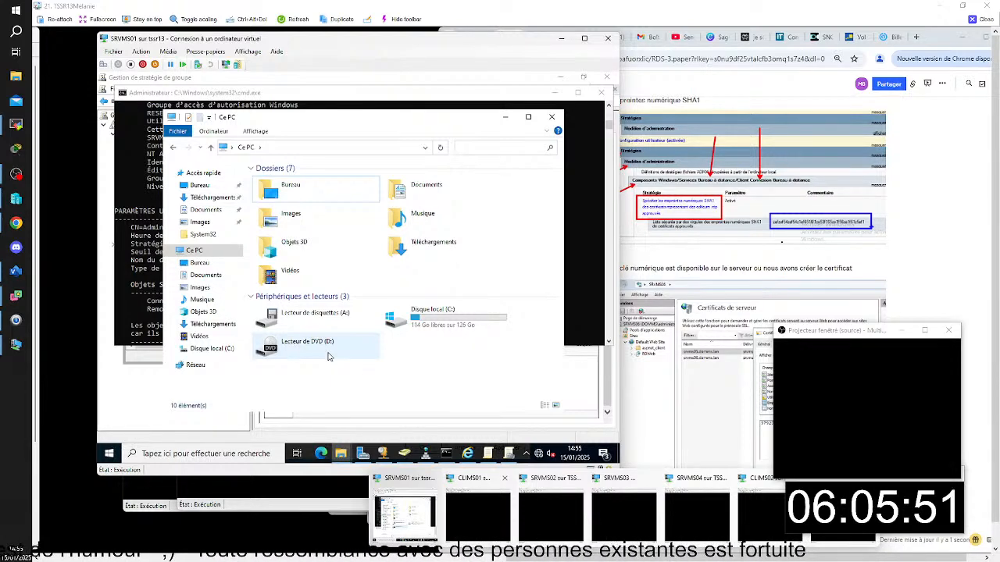
- Run gpupdate /force in the SRVMS01 command prompt and check This PC again for the mapped drive
left_click(333, 94)
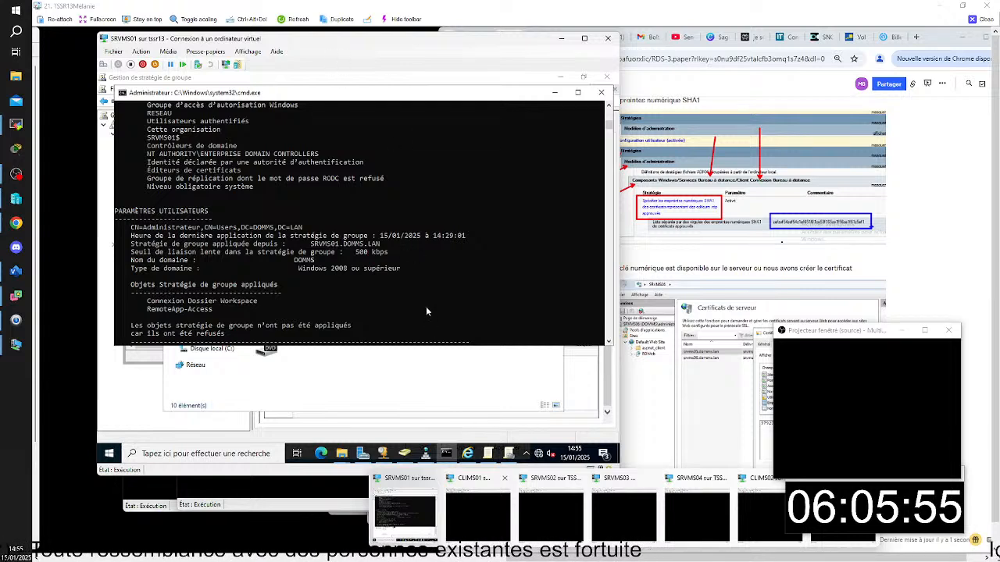
scroll(425, 316, "down", 10)
key("Up")
key("Return")
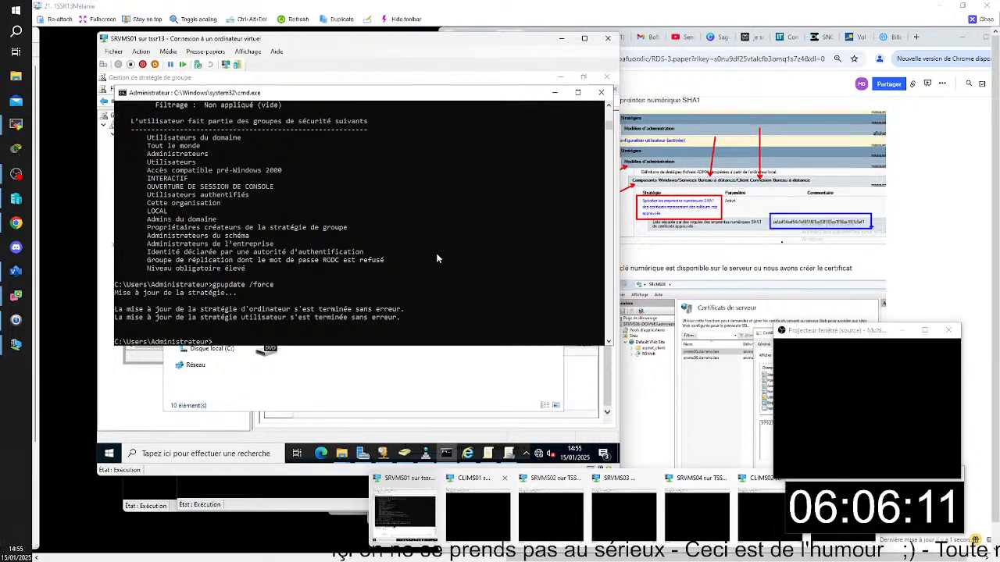
left_click(427, 392)
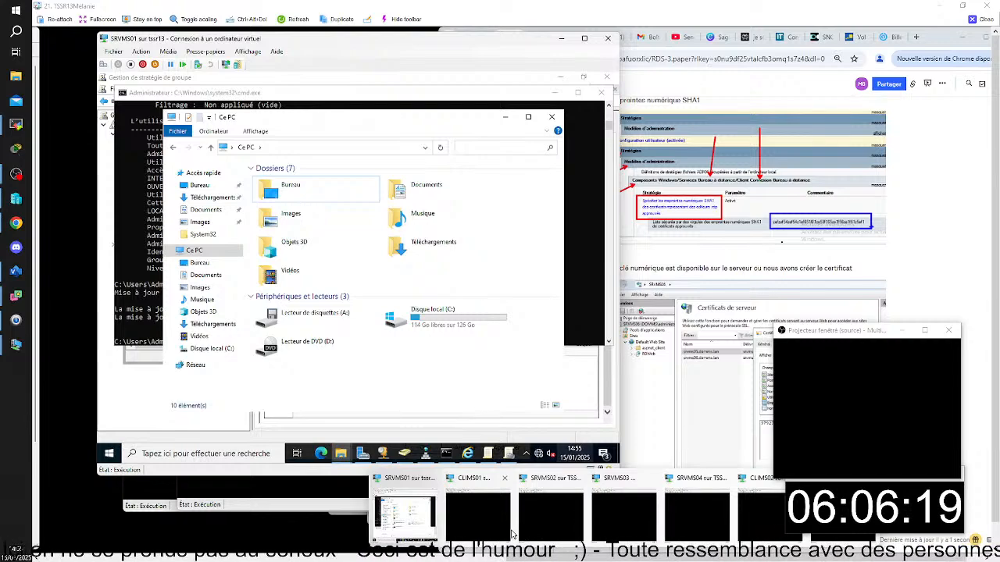
- Switch to SRVMS02, unlock the session with the account password and check This PC for mapped drives
left_click(551, 511)
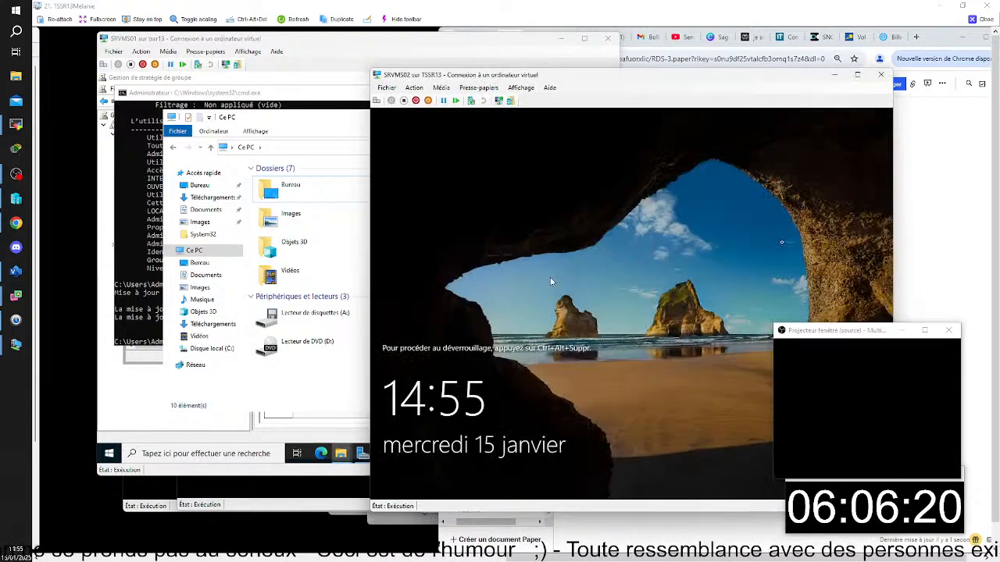
left_click(377, 101)
type("*****")
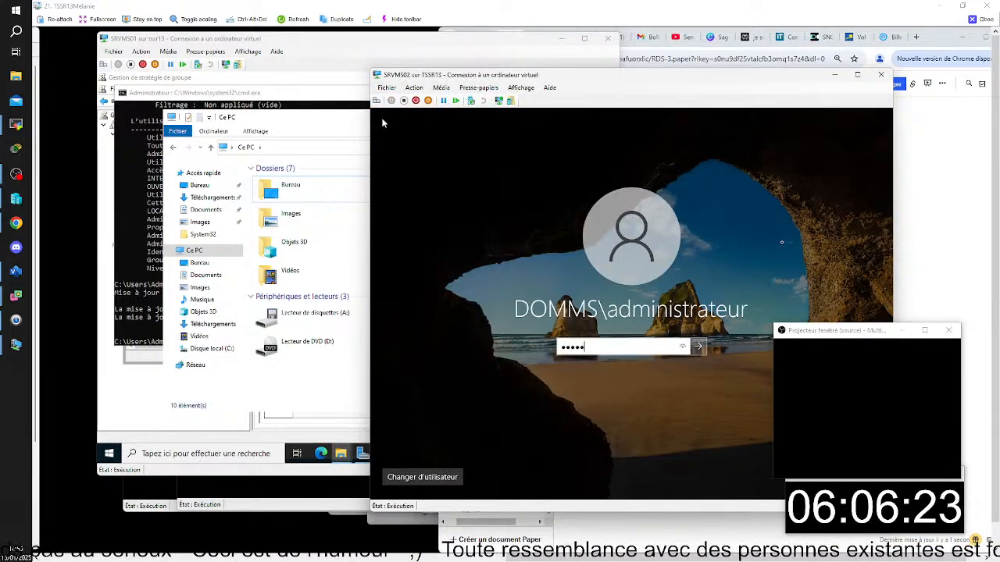
type("***")
key("Return")
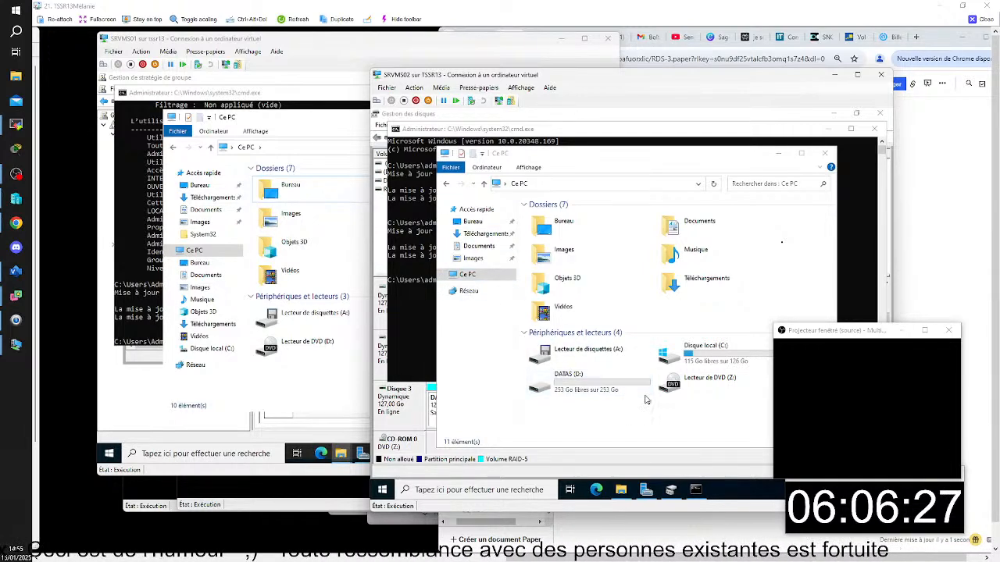
left_click(714, 410)
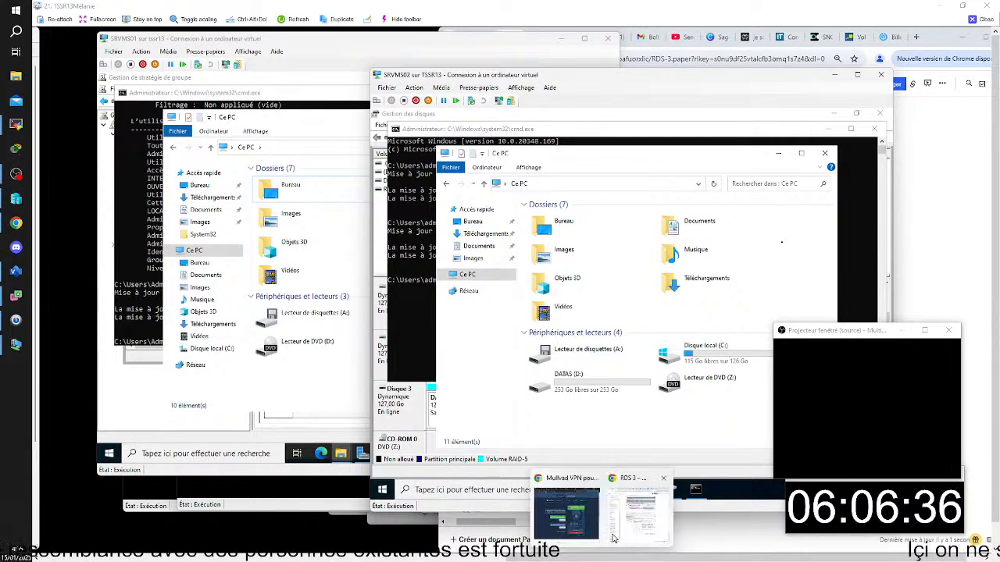
- Switch to SRVMS03, unlock the session with the account password and display This PC to check for mapped drives
mouse_move(621, 490)
mouse_move(603, 557)
left_click(644, 532)
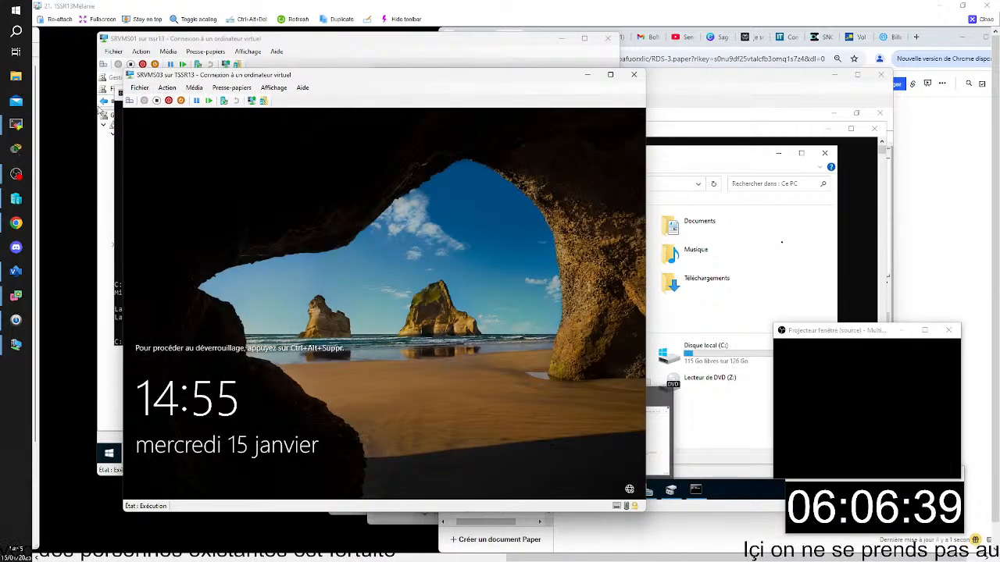
left_click(130, 100)
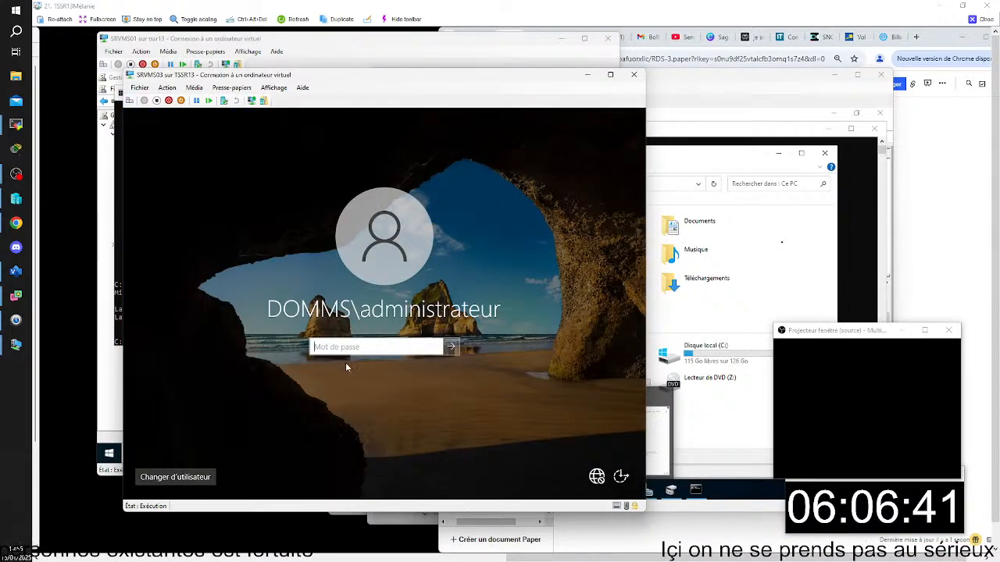
key("Caps_Lock")
type("•••••••••")
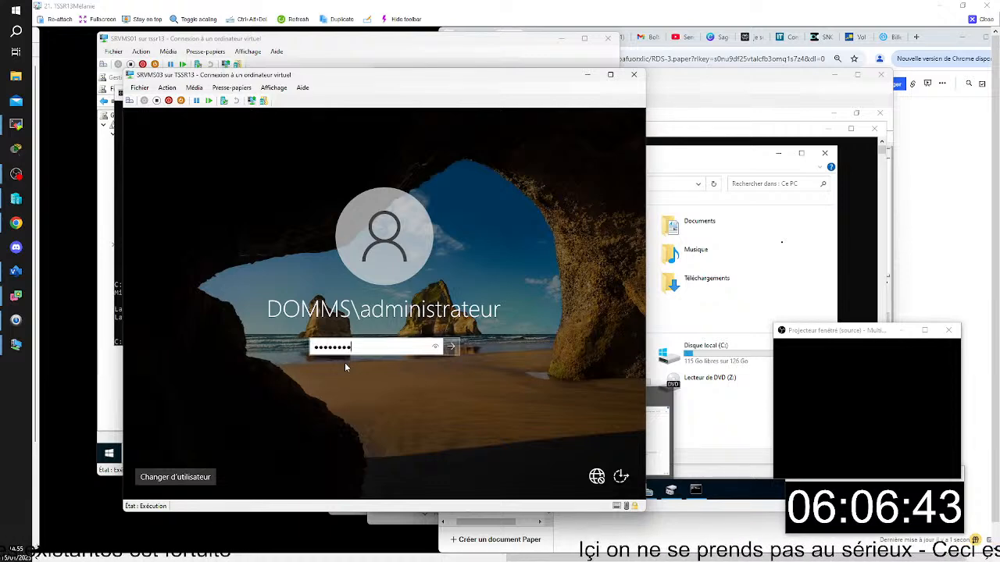
key("Return")
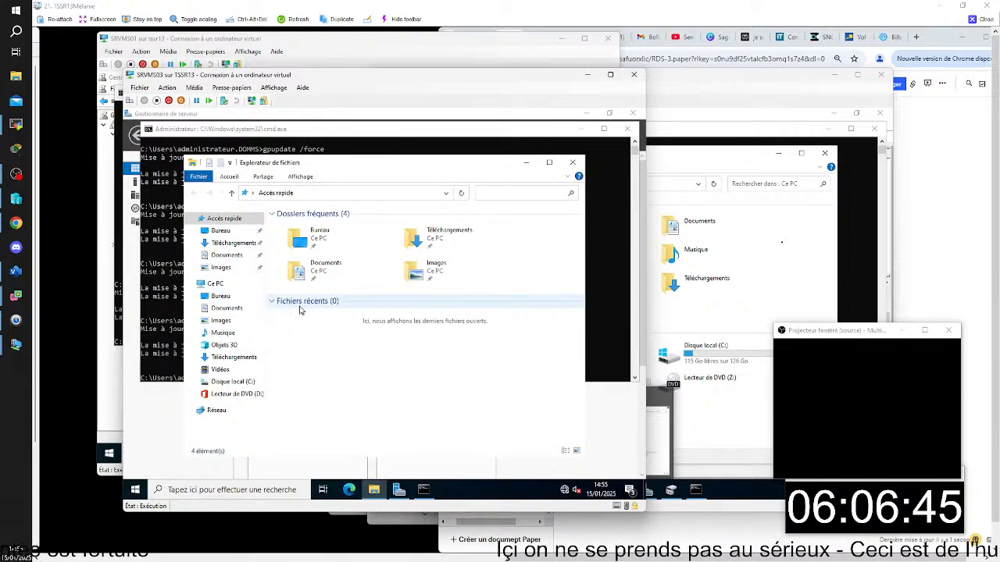
left_click(216, 284)
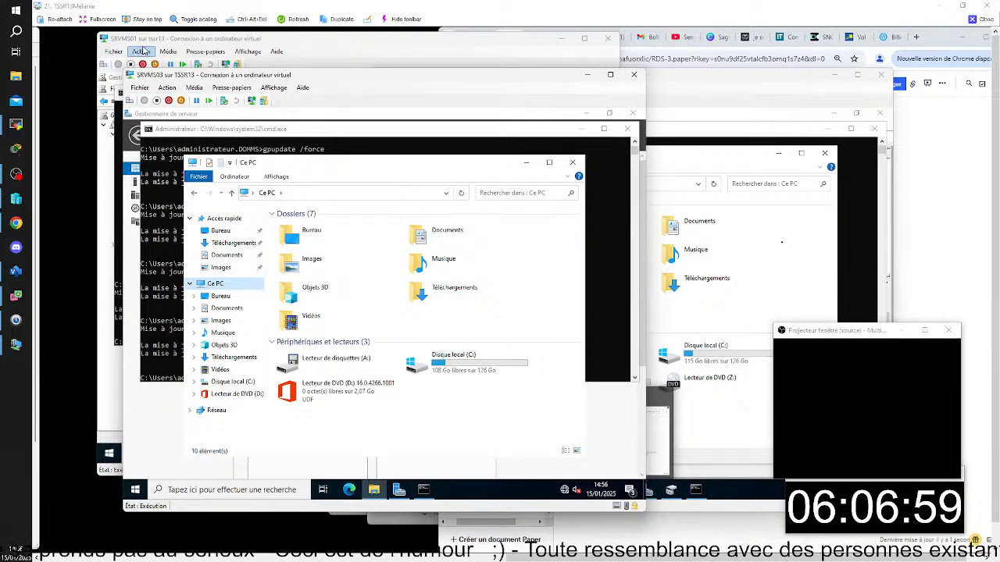
- Return to SRVMS01, minimize the windows covering Group Policy Management and open the Connexion Dossier Workspace policy for editing
left_click(220, 43)
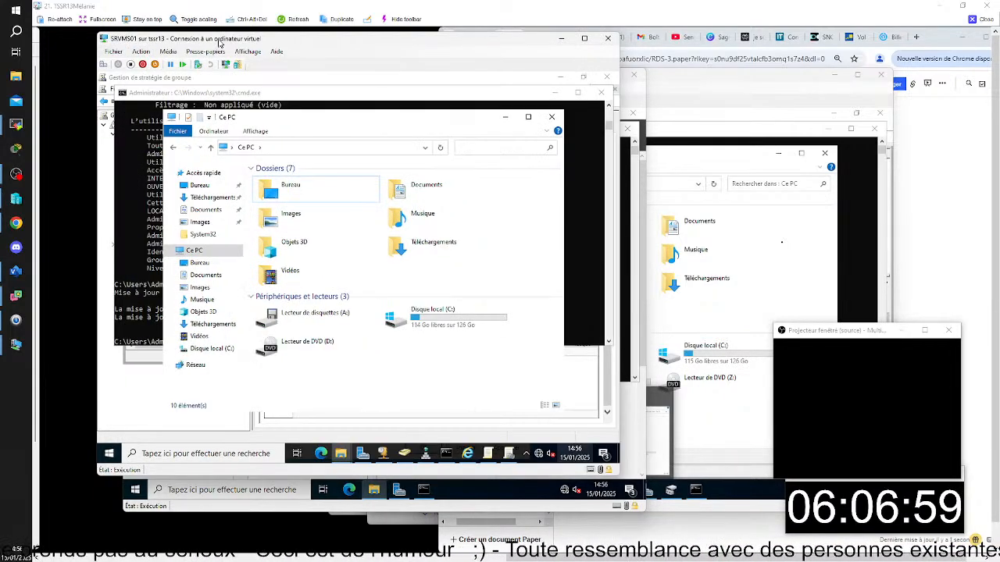
left_click(505, 116)
left_click(554, 93)
left_click(448, 103)
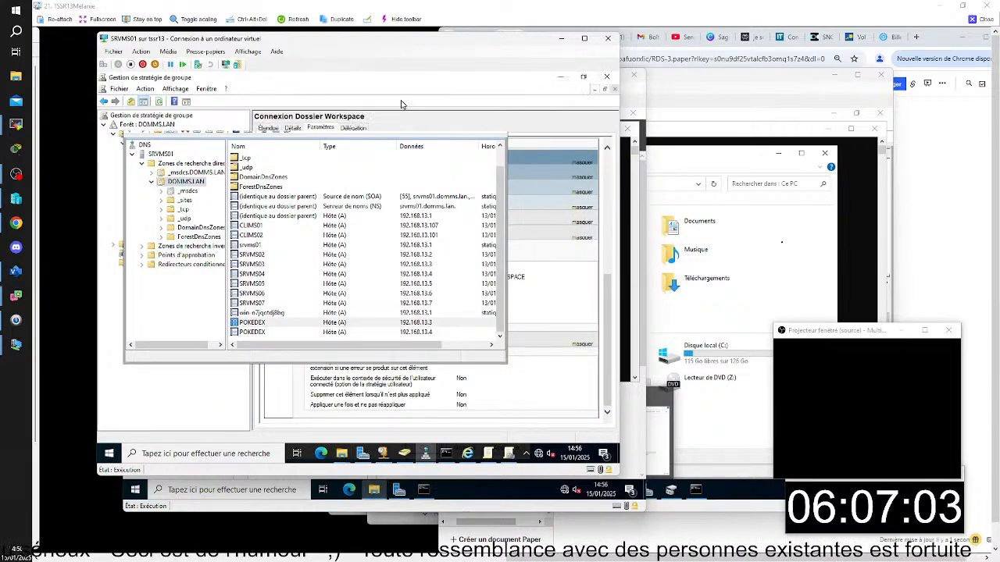
right_click(194, 155)
left_click(230, 160)
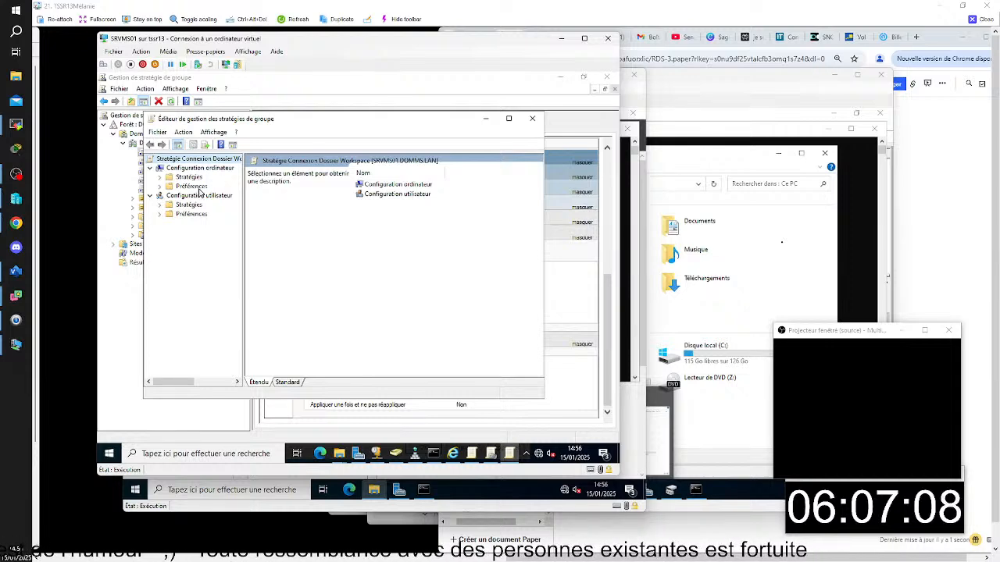
- Open the properties of the U: drive mapping under the user configuration's Windows preferences
left_click(159, 214)
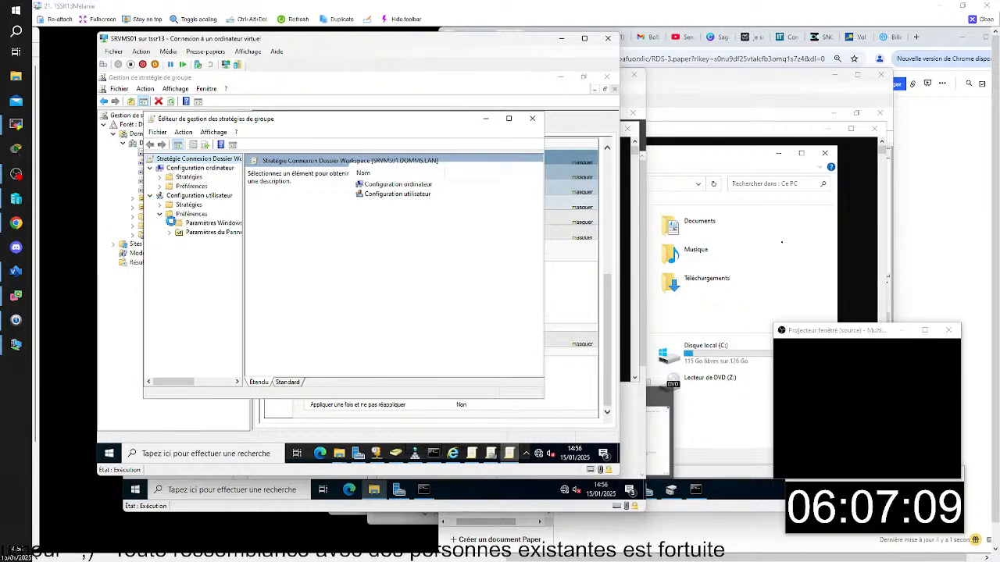
left_click(169, 222)
left_click(214, 244)
double_click(422, 202)
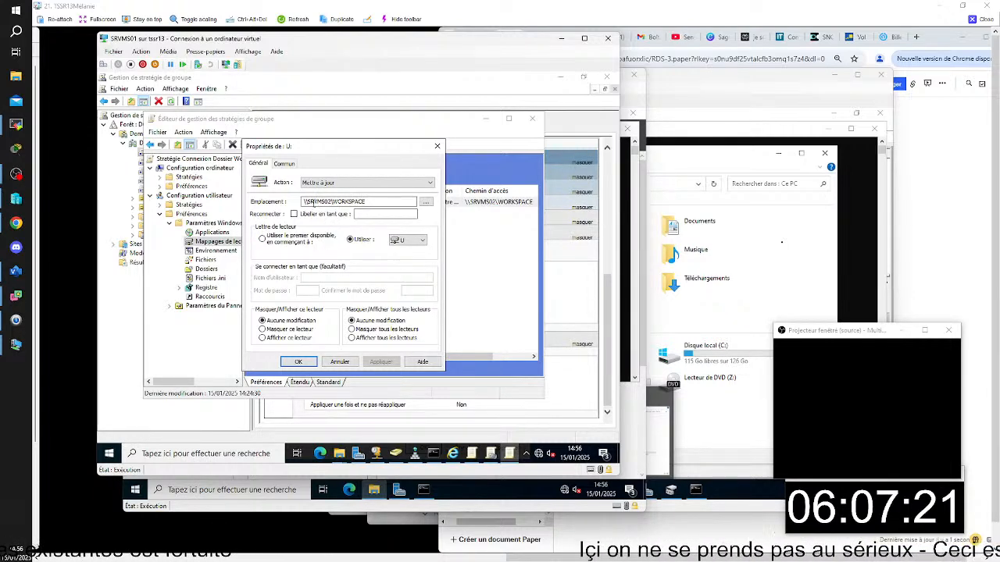
- Copy the U: drive location from its properties and open \\SRVMS02\WORKSPACE from SRVMS01 to check access to the share
left_click_drag(390, 202, 265, 205)
key("ctrl+c")
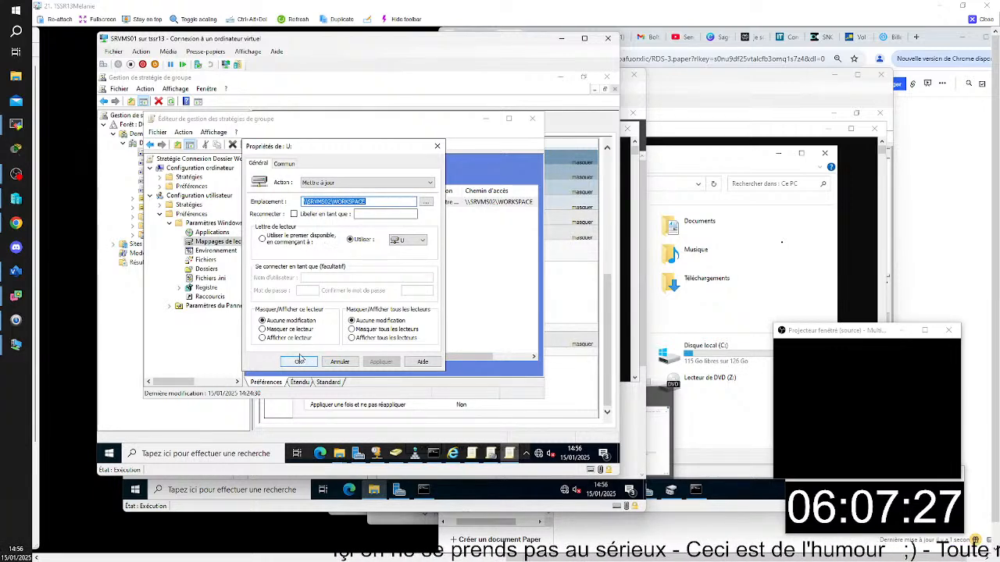
key("super+r")
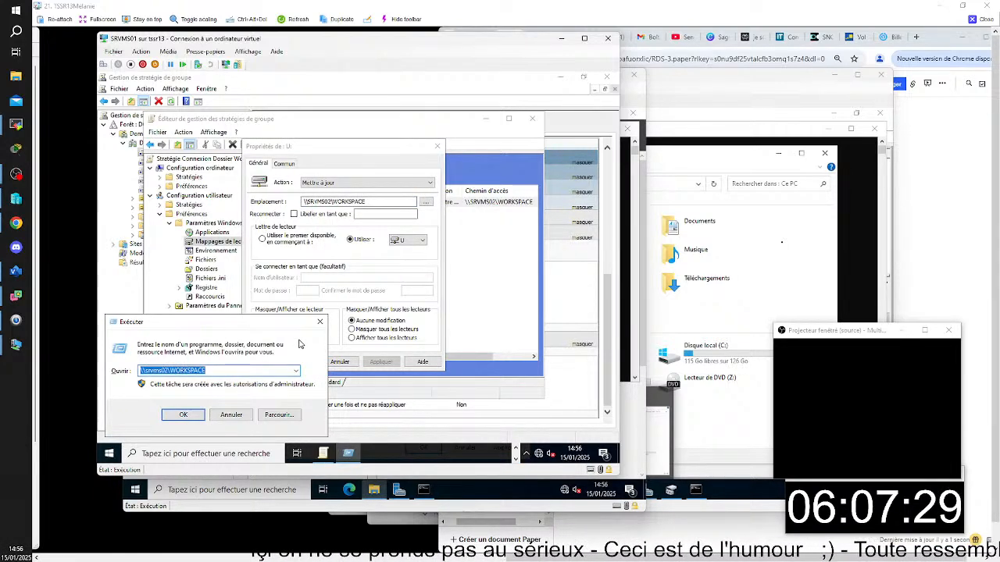
key("ctrl+v")
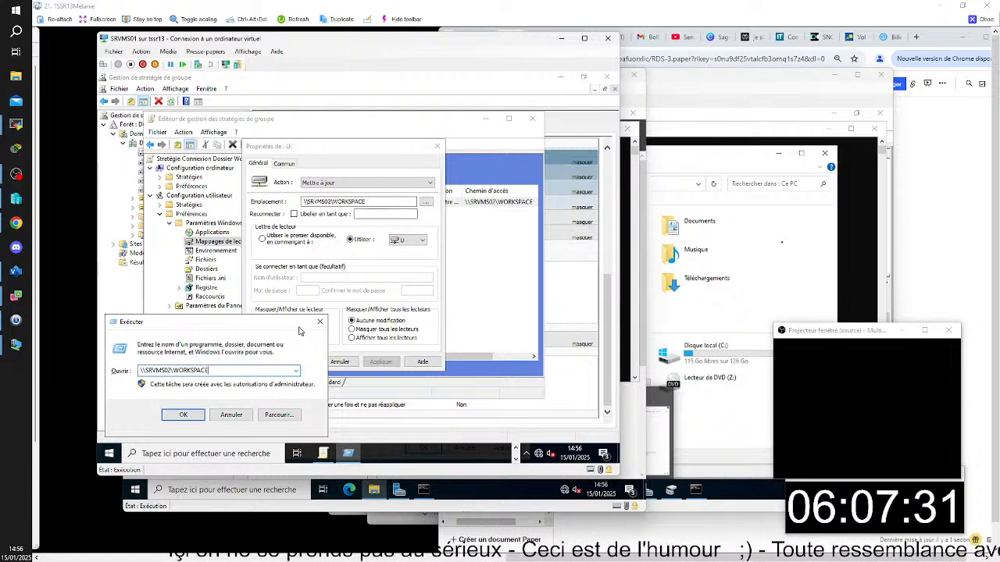
key("Return")
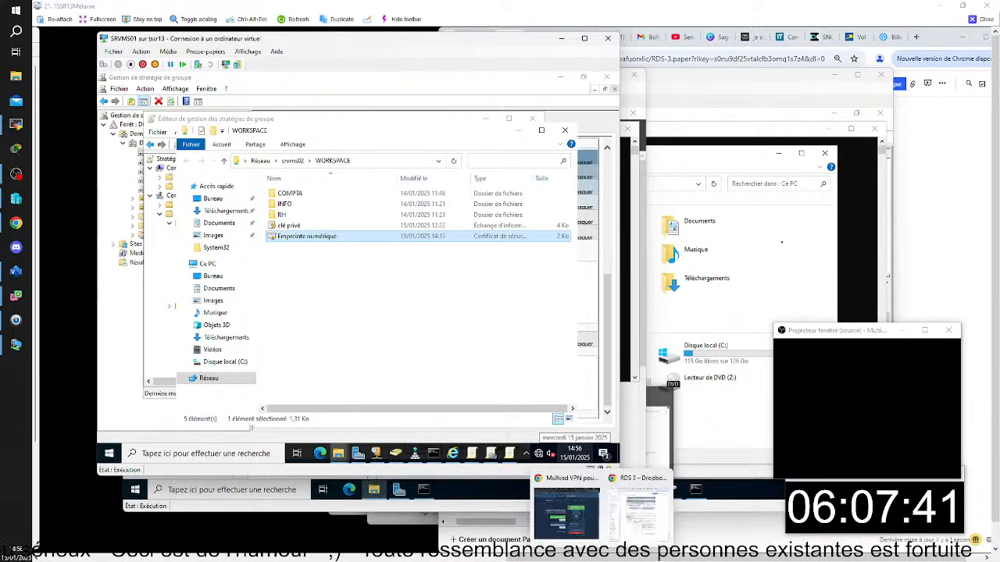
mouse_move(668, 553)
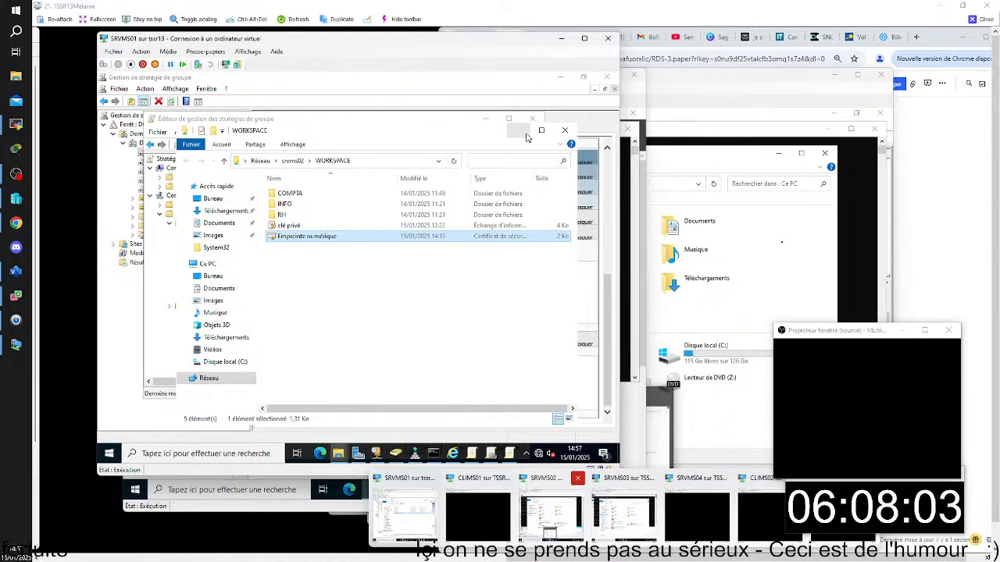
- Dismiss the WORKSPACE folder window, cancel the U: drive properties and close the policy editor
left_click(525, 134)
left_click(437, 145)
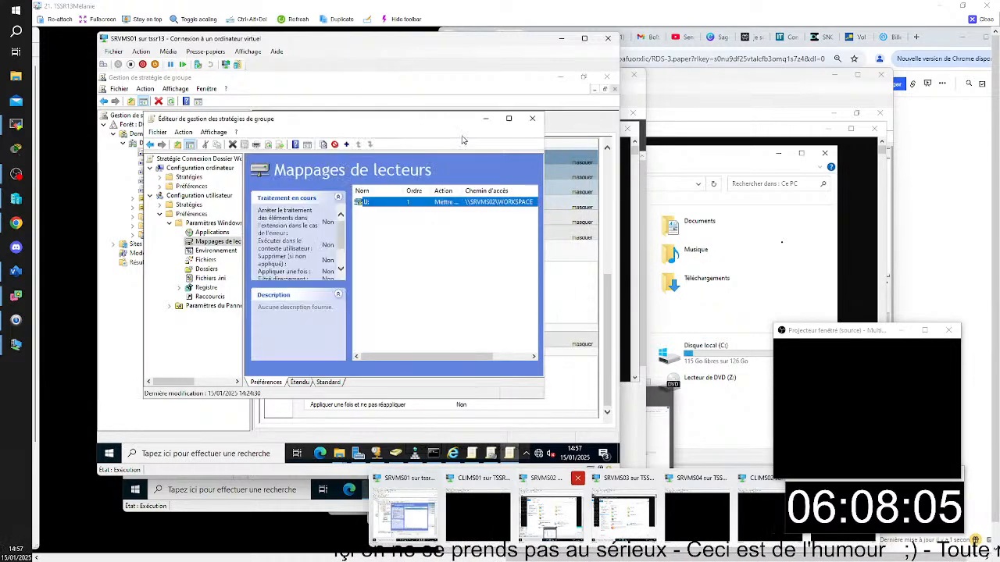
left_click(510, 454)
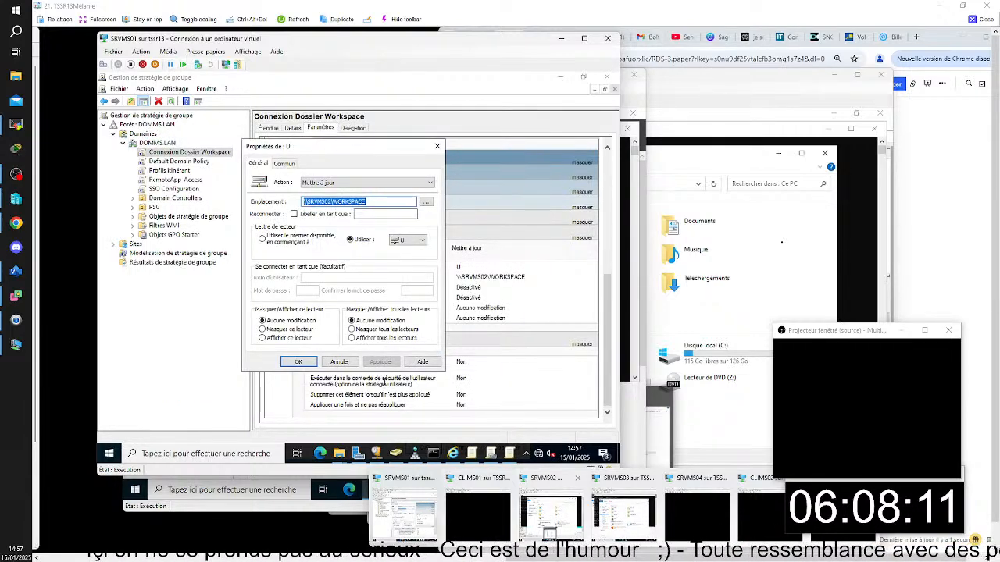
left_click(339, 361)
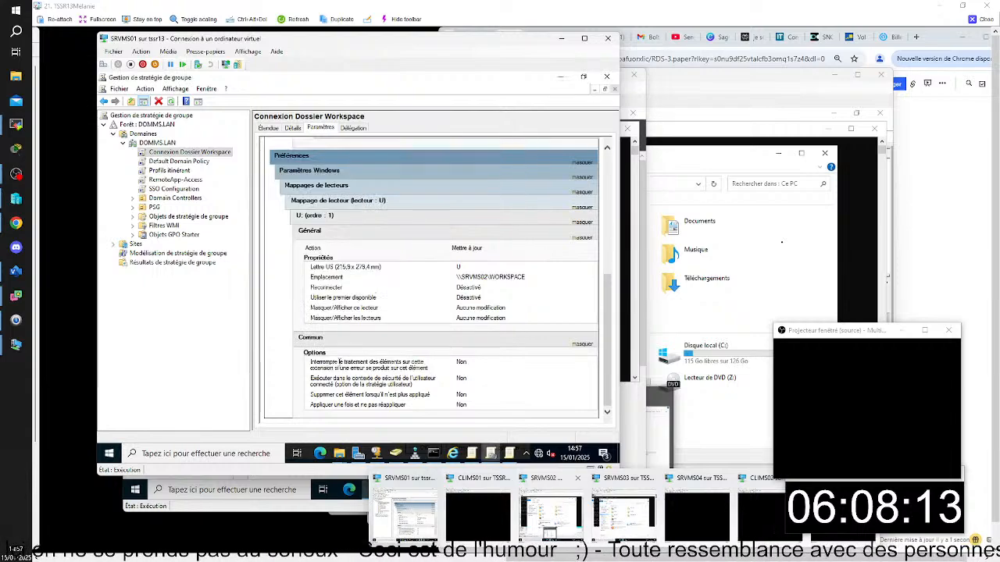
left_click(509, 454)
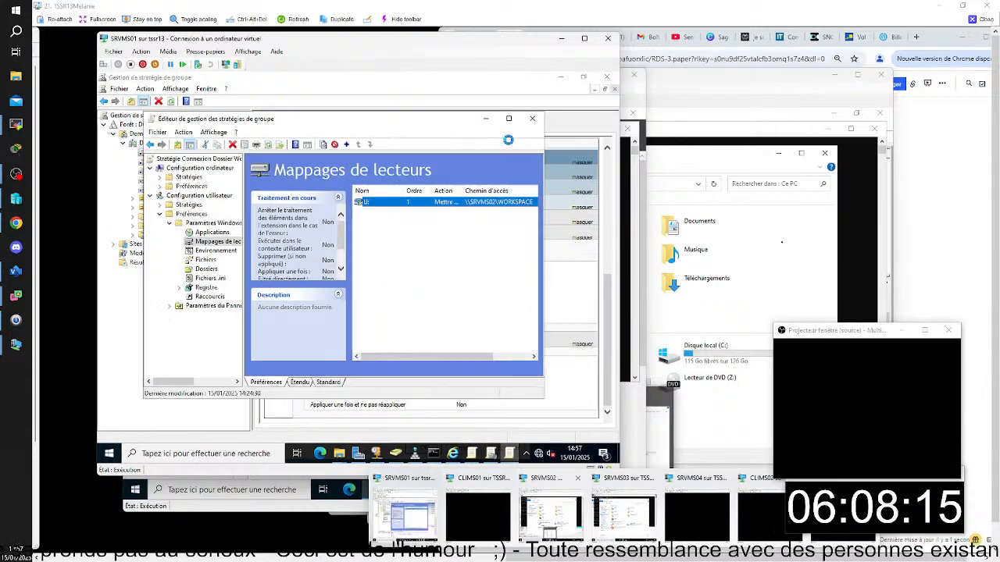
left_click(531, 119)
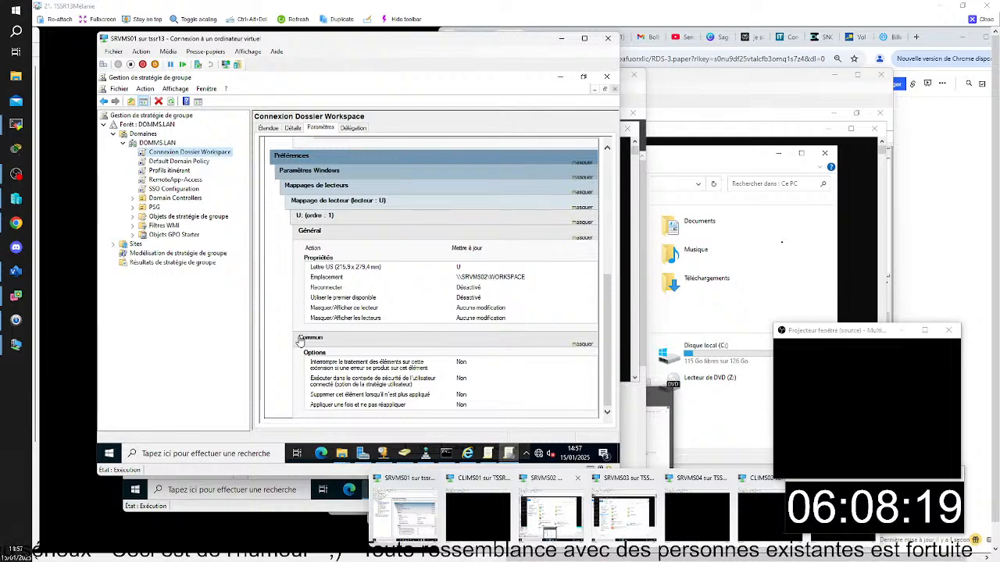
- Review the Default Domain Policy, Profils itinérant, RemoteApp-Access and SSO Configuration settings, and list the group policy objects in DOMMS.LAN
left_click(181, 162)
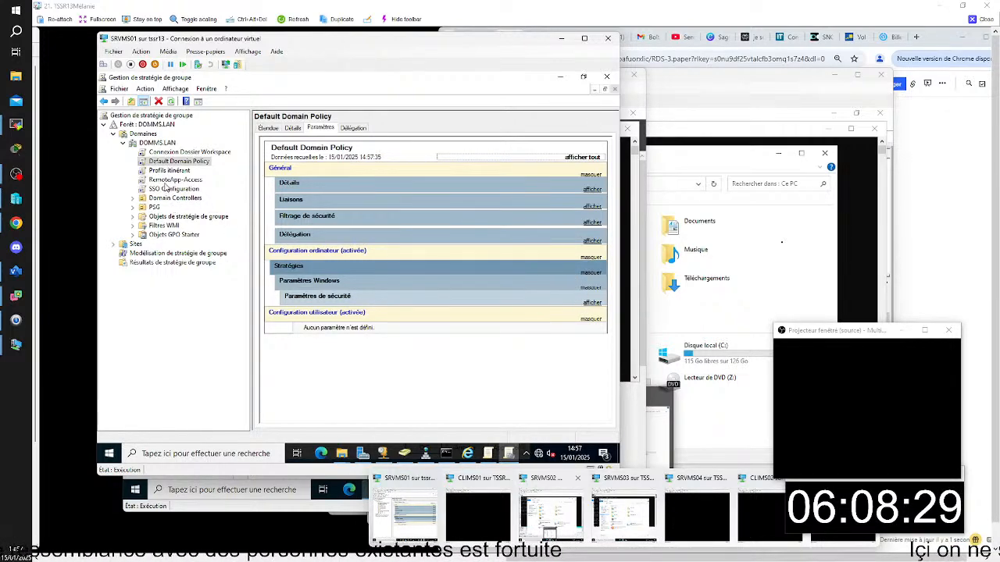
left_click(166, 172)
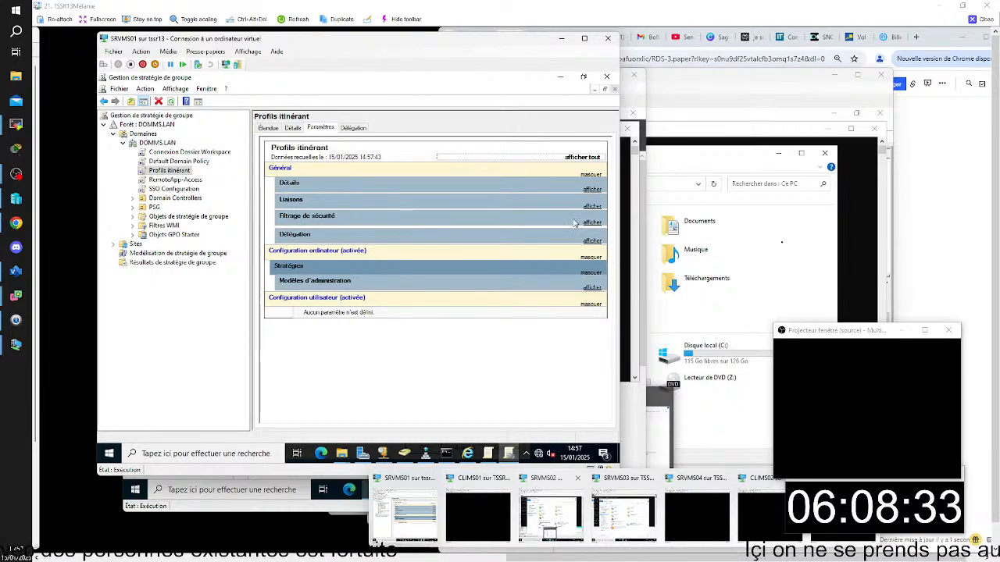
left_click(175, 179)
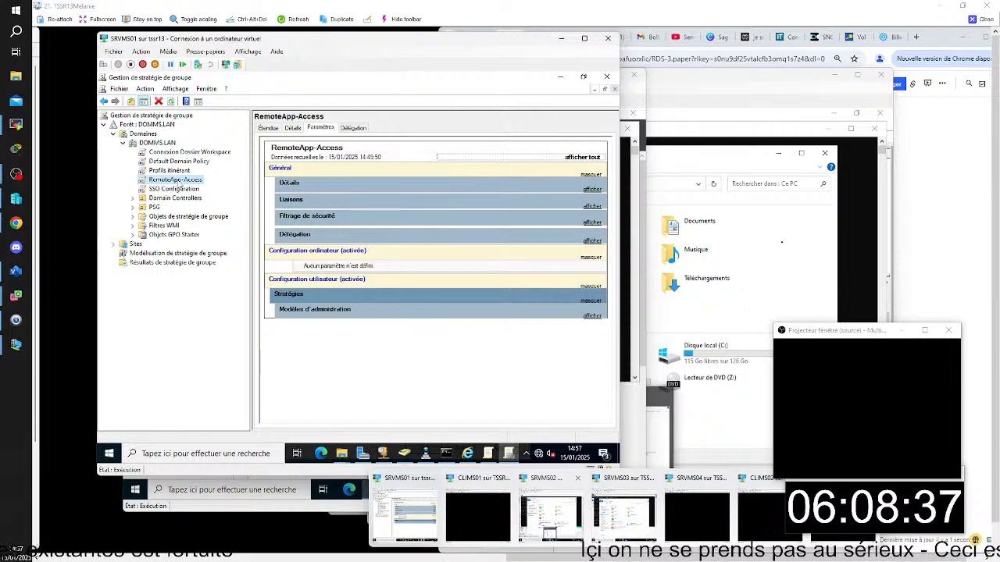
left_click(180, 190)
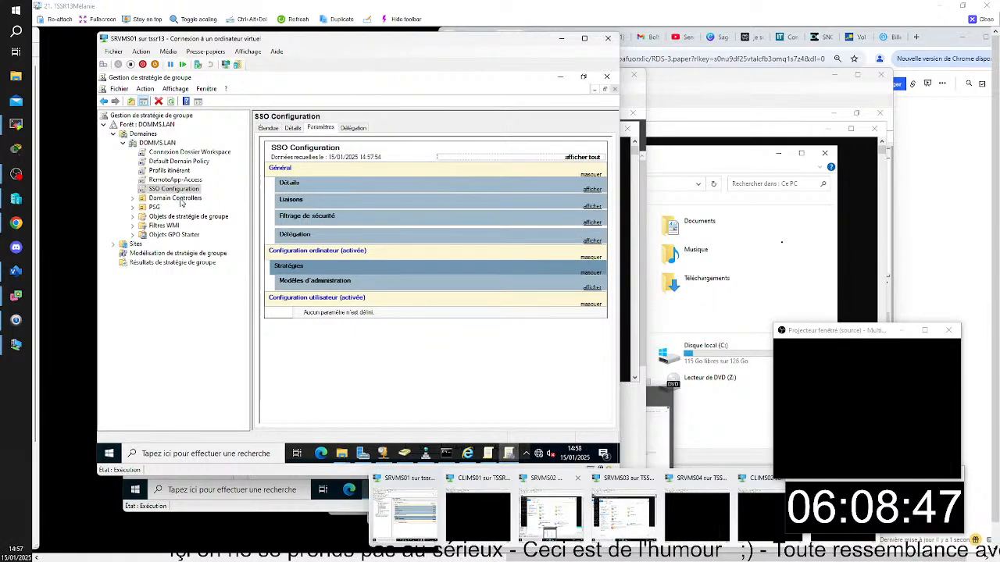
left_click(178, 234)
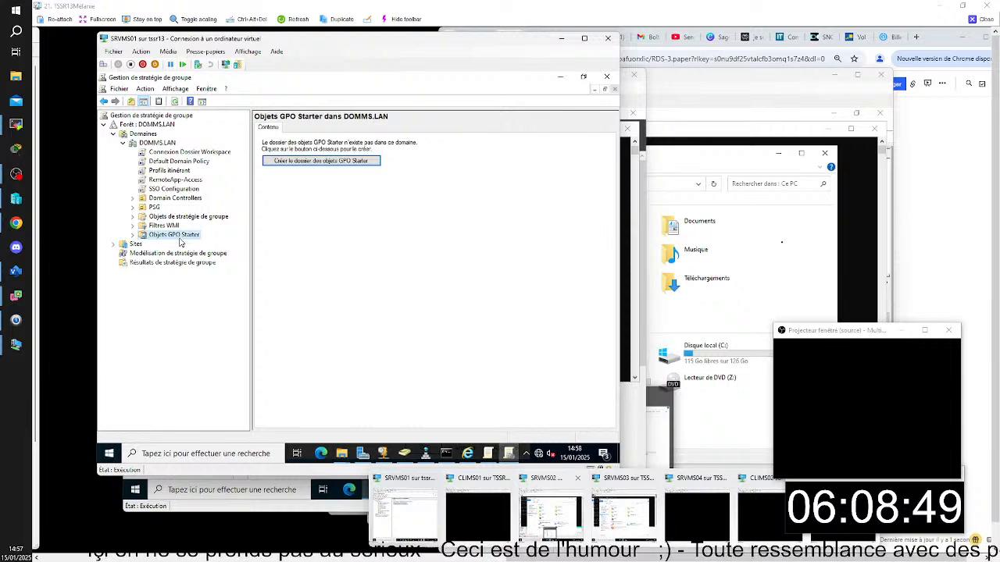
left_click(179, 219)
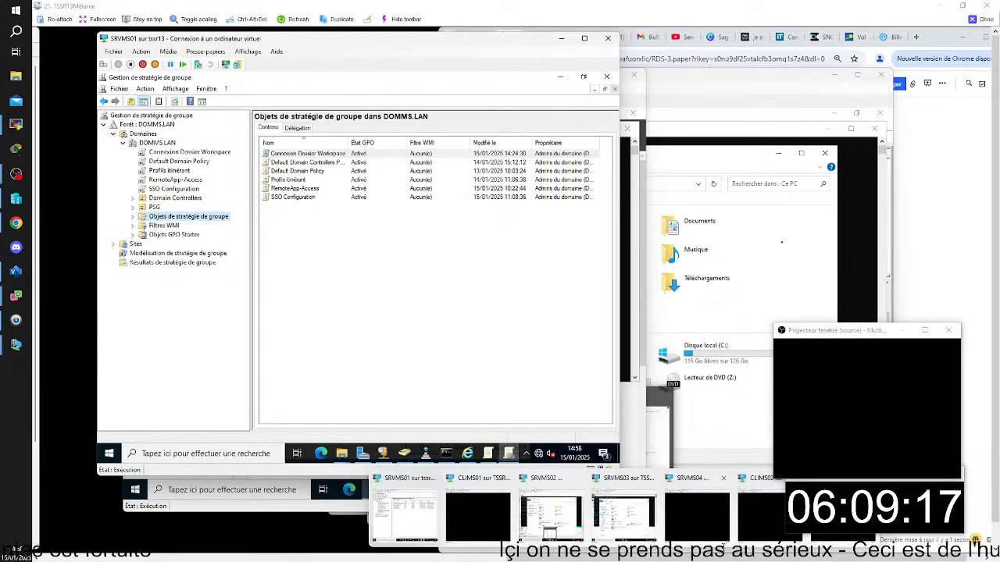
- Switch to the CLIMS01 virtual machine and sign in to the selected user session with the account password
left_click(762, 512)
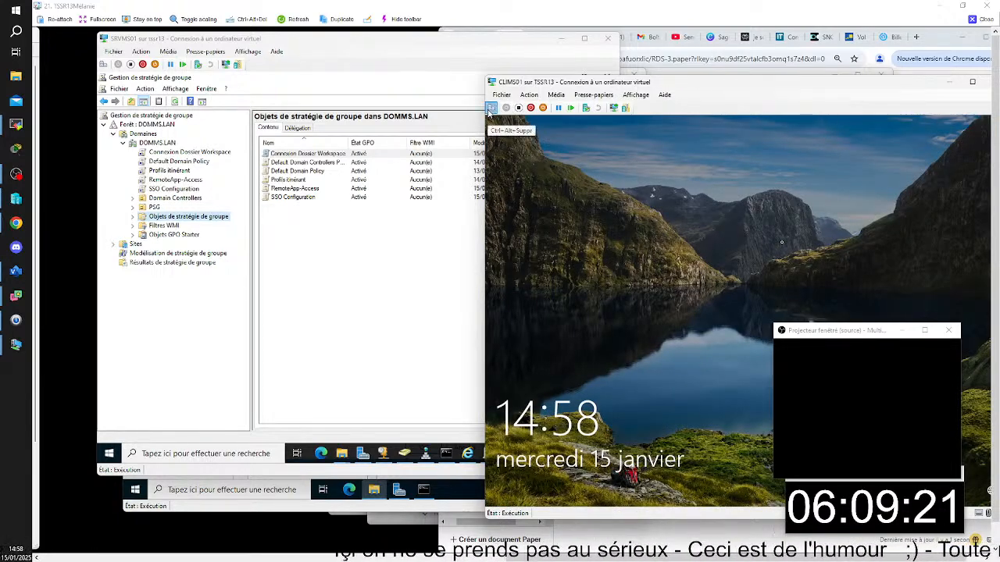
left_click(490, 108)
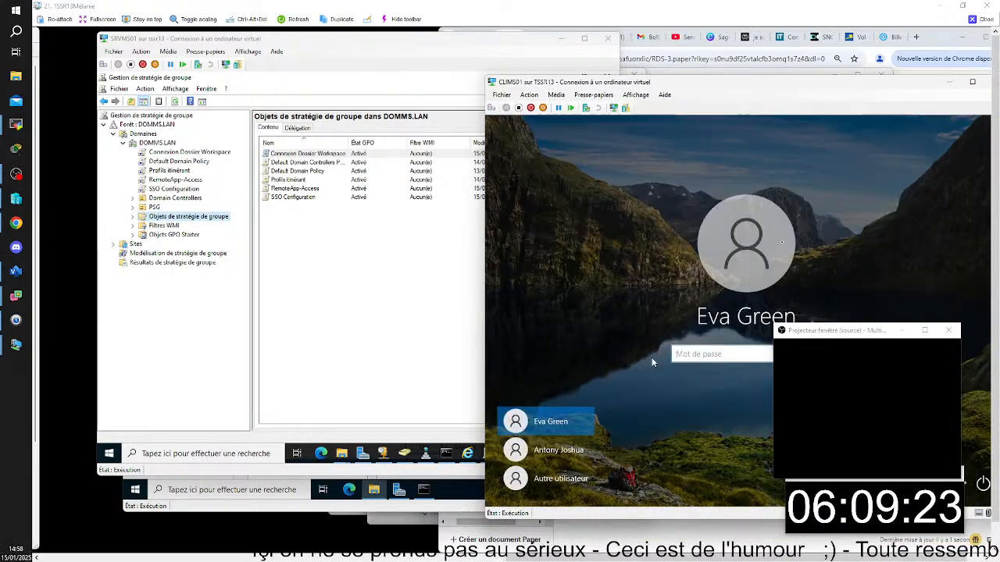
type("••••••••")
key("Return")
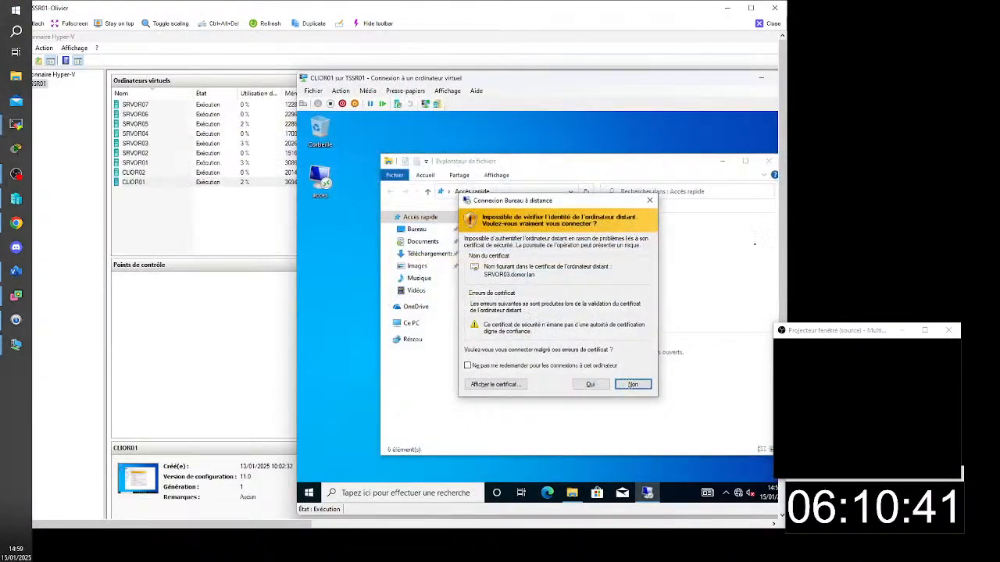
- On CLIOR01, accept the remote desktop certificate warning and open the Documents folder in the pokedex session
left_click(590, 384)
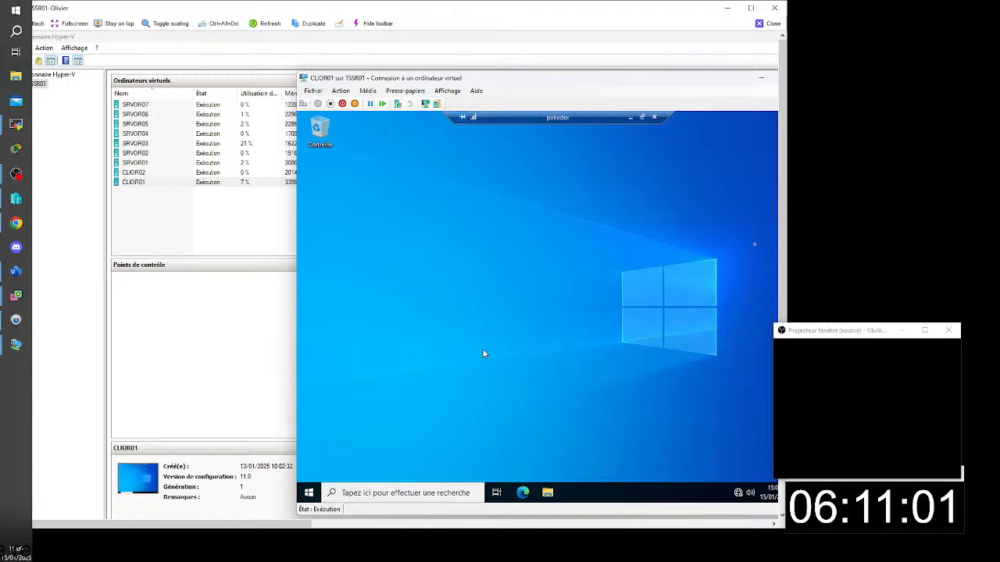
left_click(549, 494)
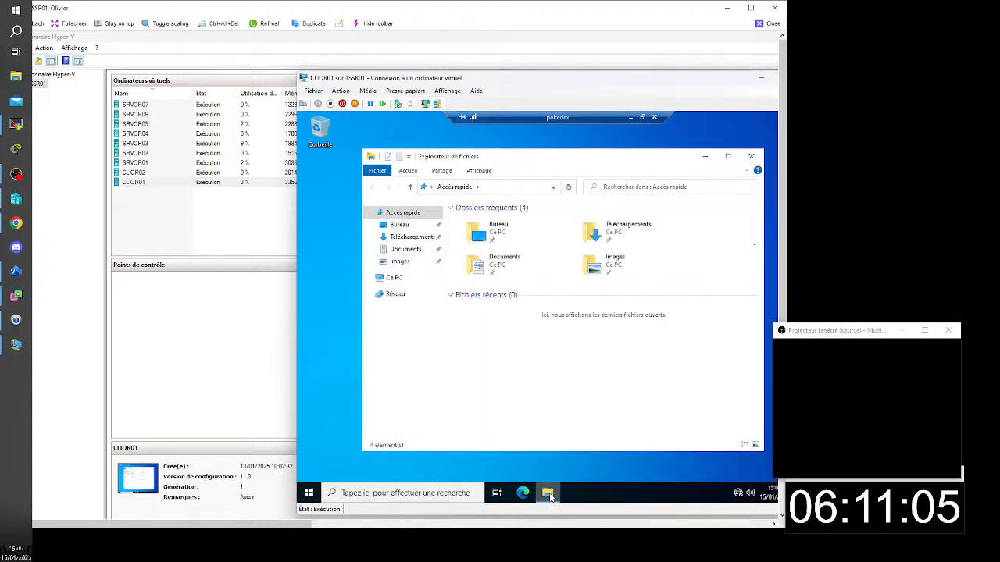
left_click(493, 262)
double_click(493, 262)
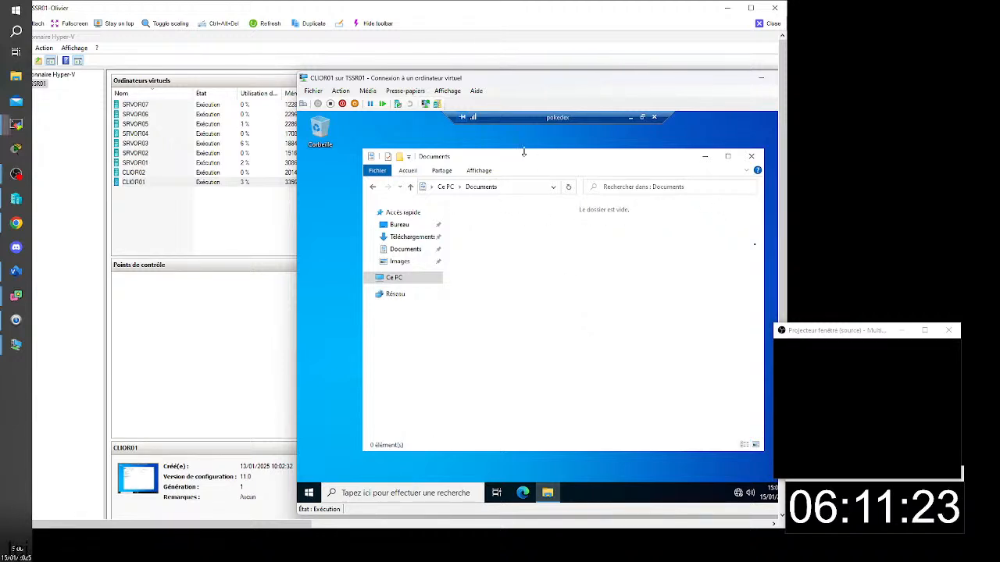
- Take the pokedex session out of full screen, move its window aside and minimize the local file explorer
left_click(641, 118)
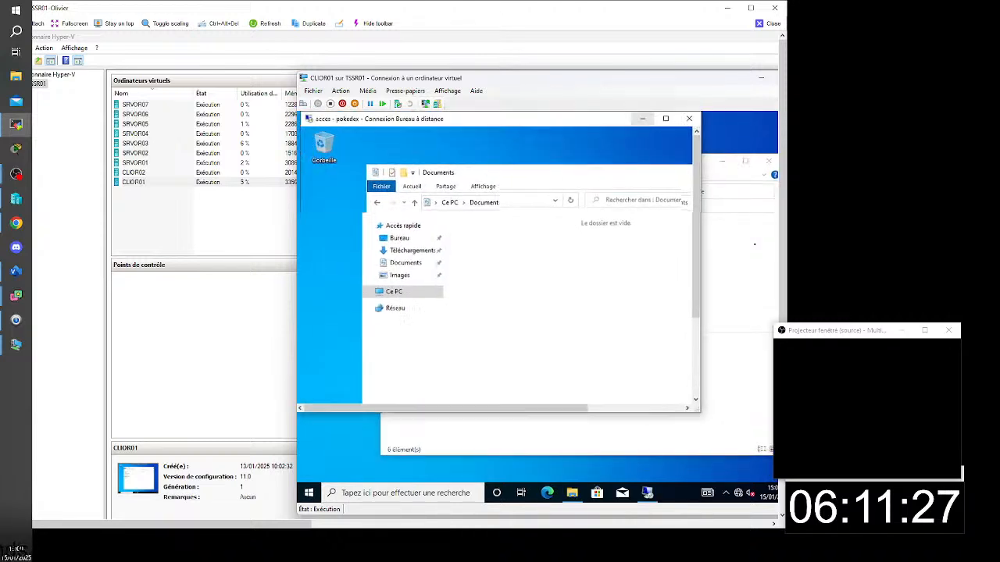
left_click_drag(581, 121, 777, 161)
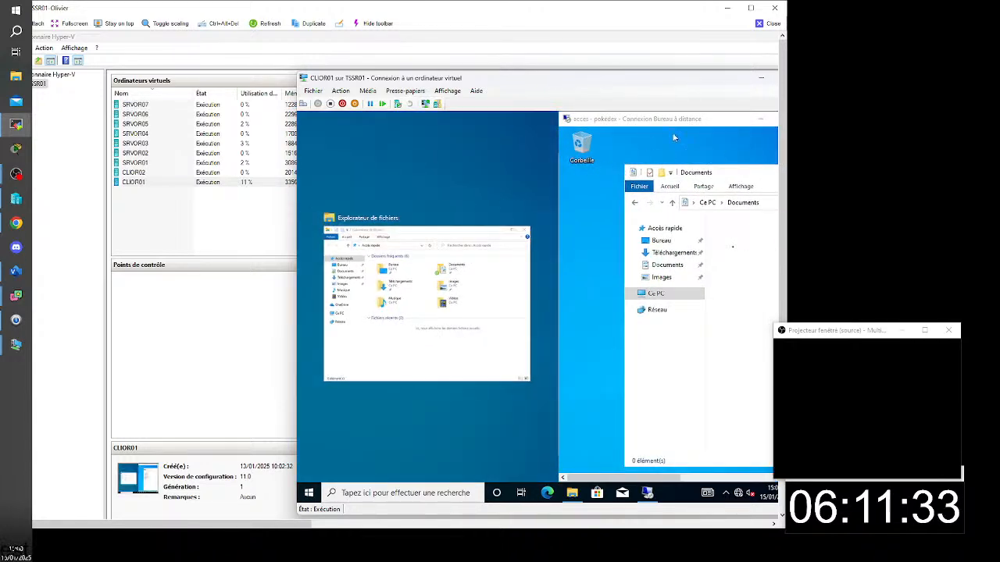
left_click_drag(658, 143, 666, 210)
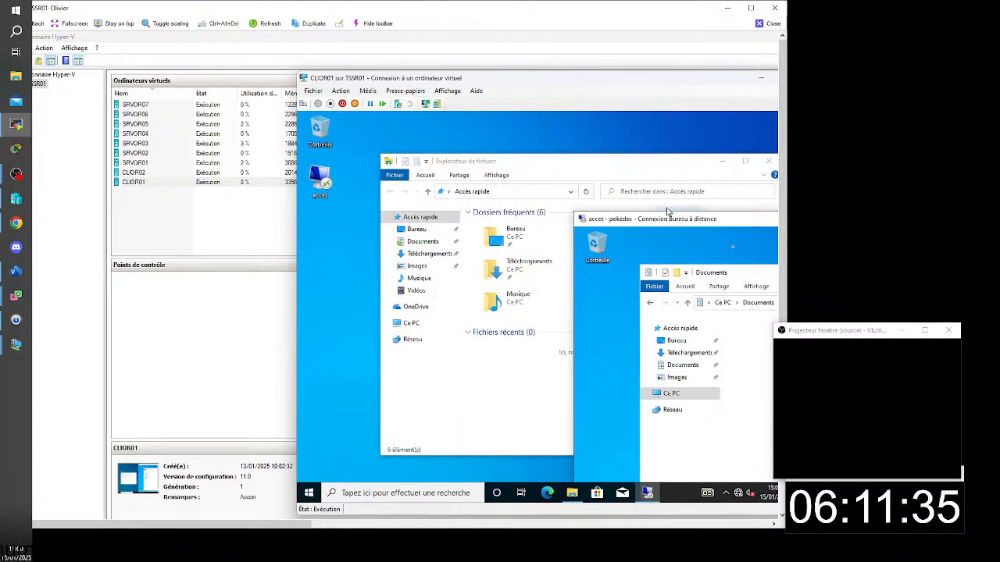
left_click_drag(590, 165, 503, 169)
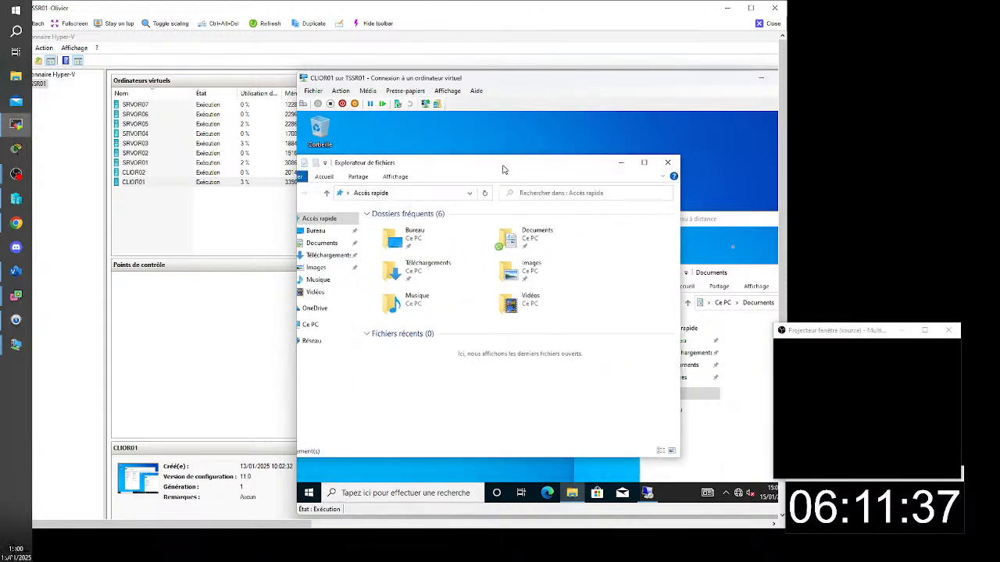
left_click(716, 222)
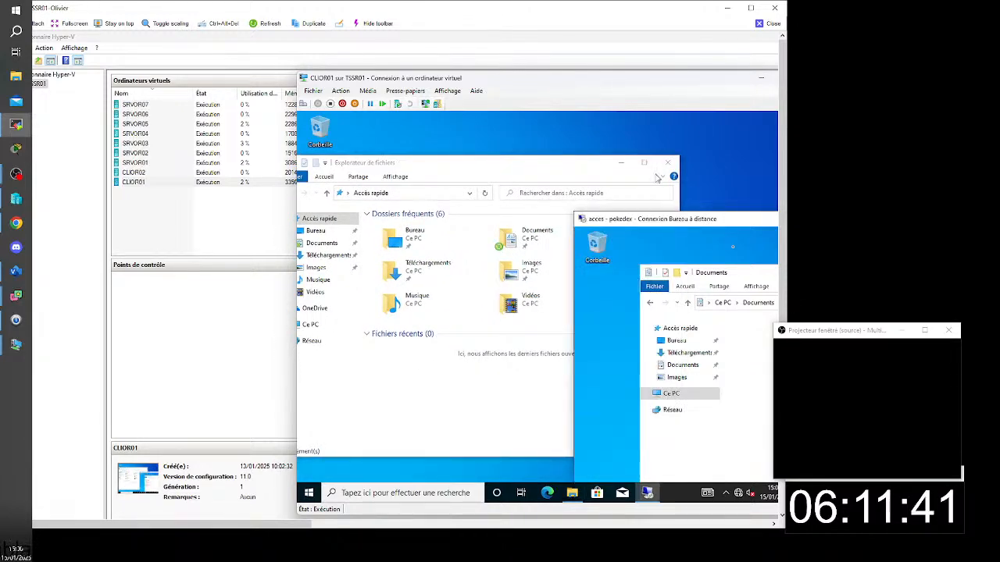
left_click(621, 162)
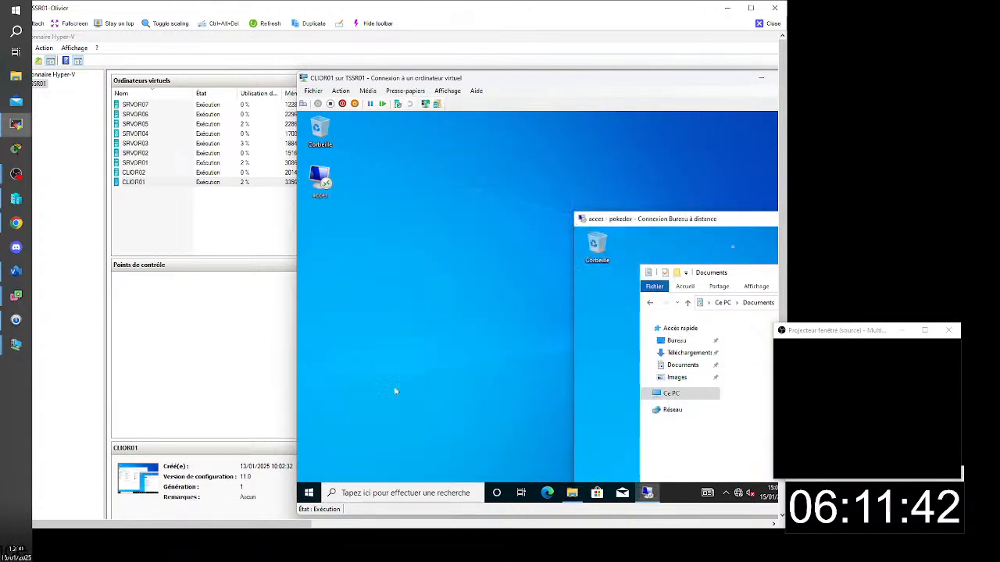
- Launch the Word 2016 RemoteApp from Work Resources on CLIOR01
left_click(309, 492)
scroll(360, 428, "down", 10)
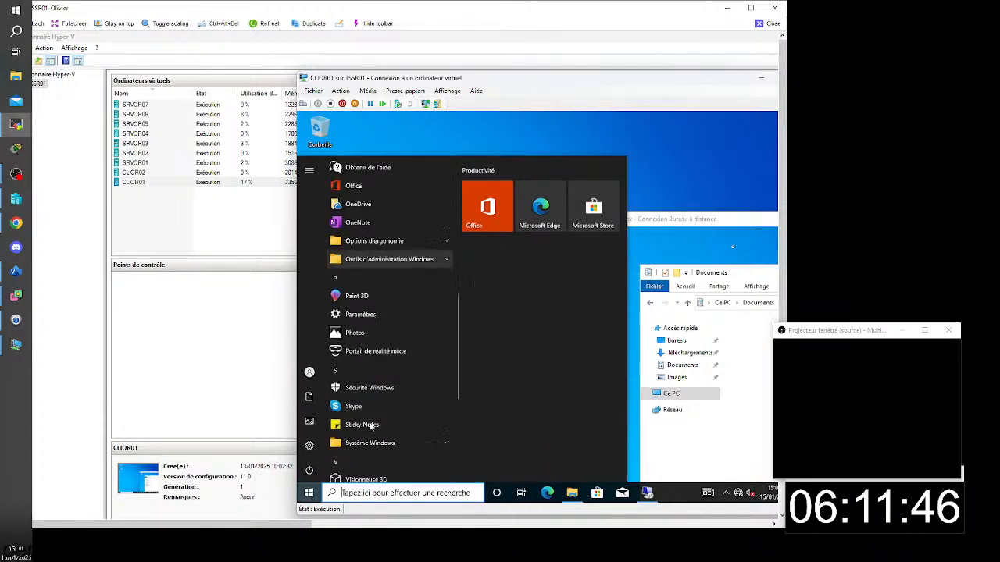
left_click(383, 392)
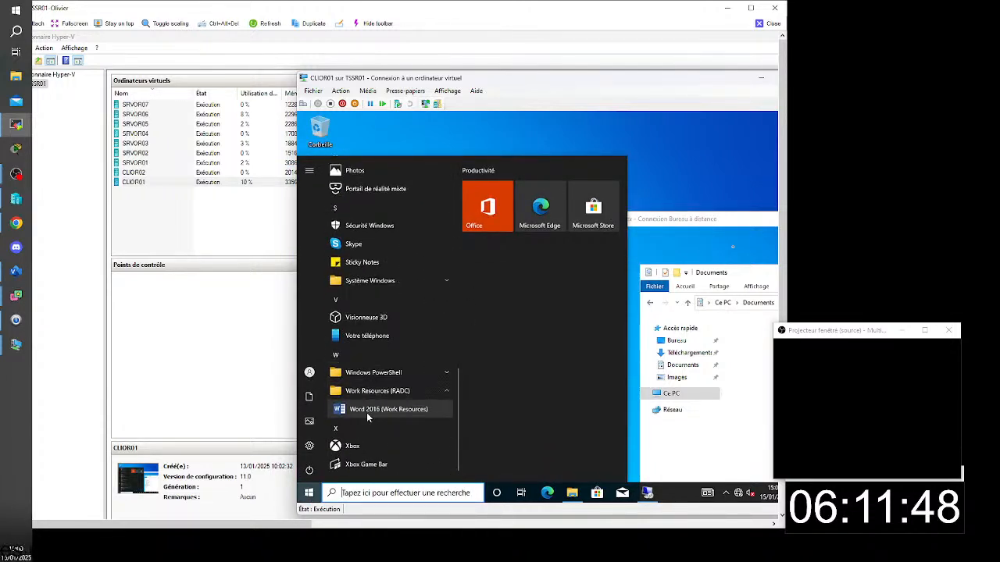
left_click(366, 409)
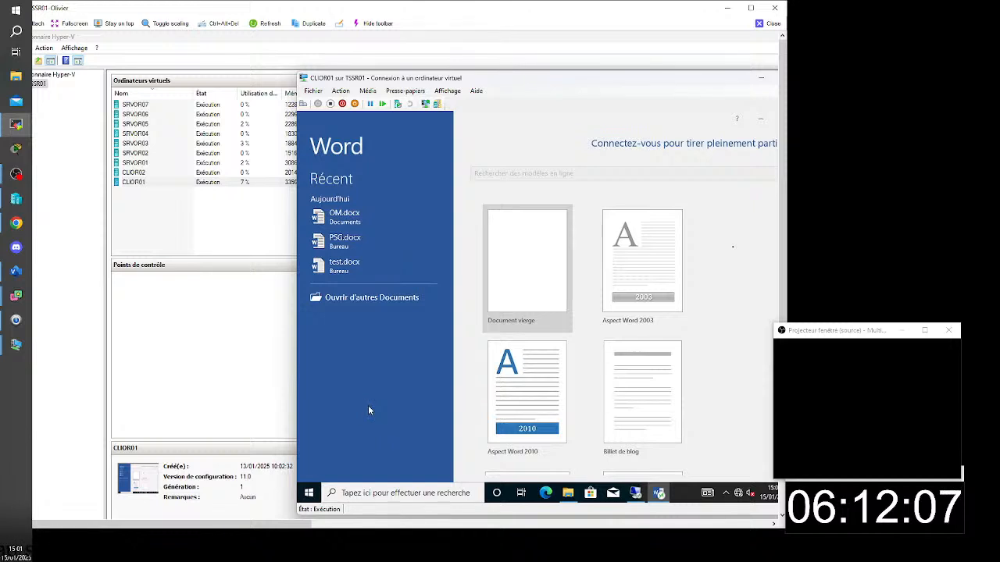
- Create a blank Word document containing "blbaballal", then reduce its window and move it lower on the CLIOR01 desktop
left_click(516, 269)
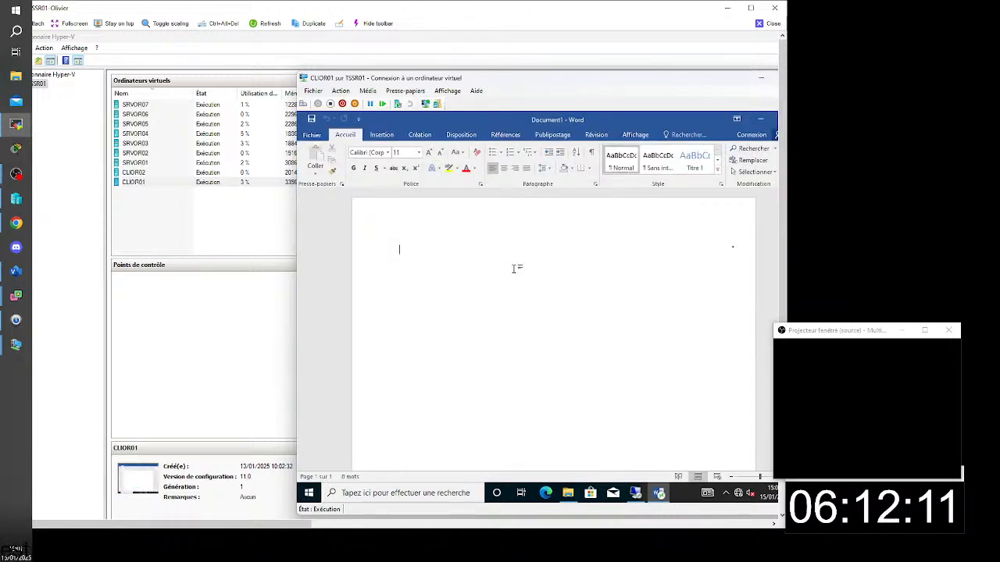
type("blbaballa")
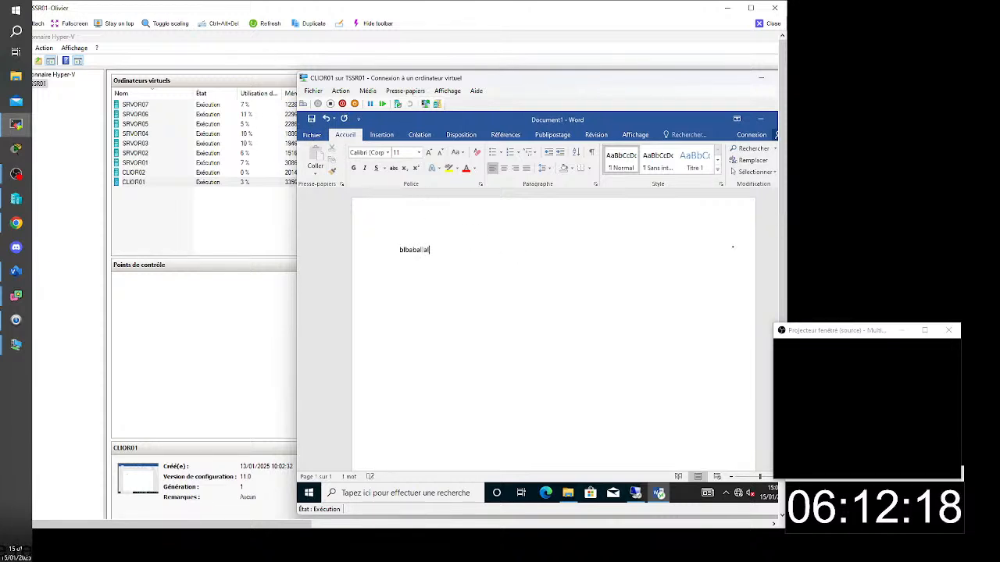
left_click(775, 120)
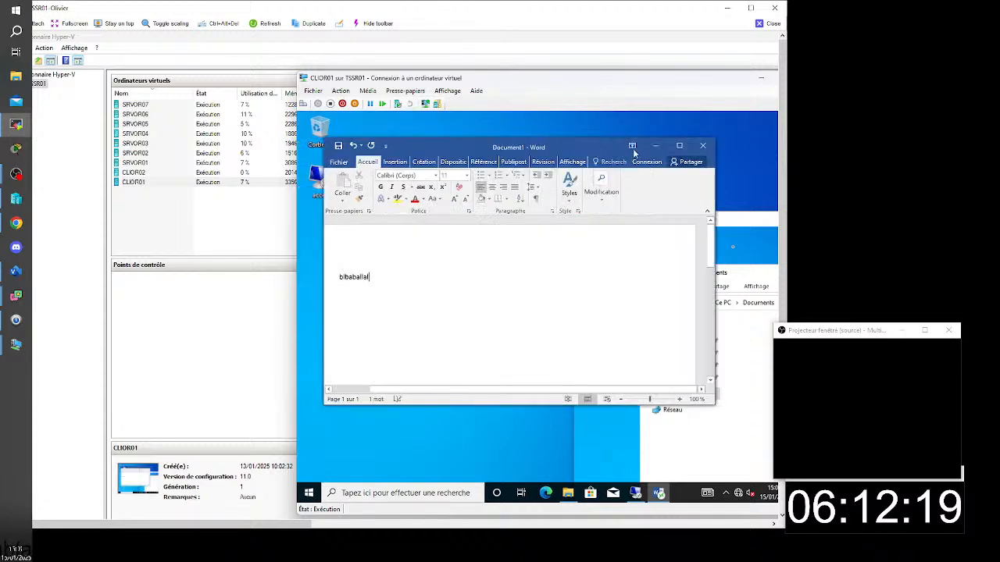
left_click_drag(578, 146, 557, 211)
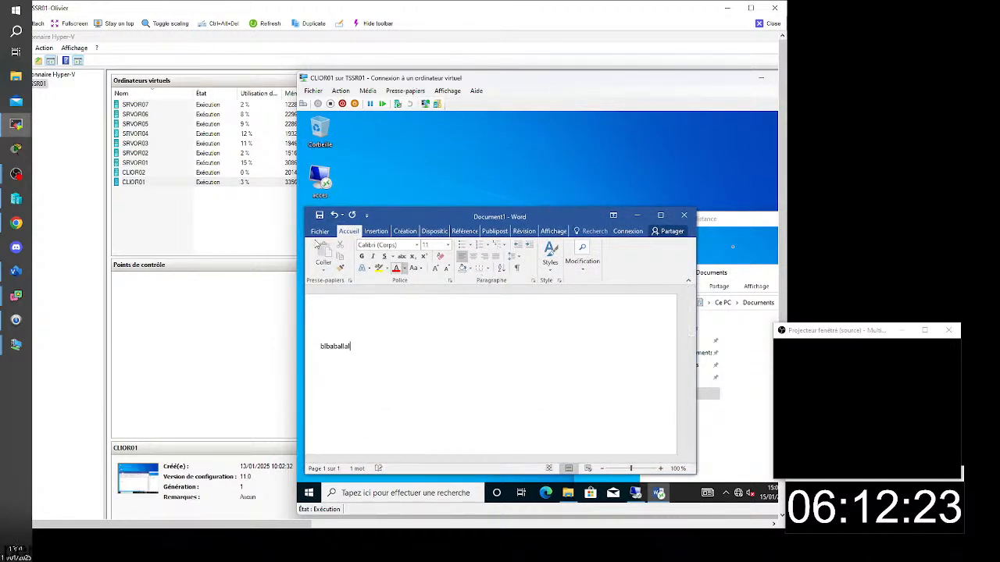
- Open the Save As dialog for the Word document in the Documents folder
left_click(320, 231)
left_click(344, 334)
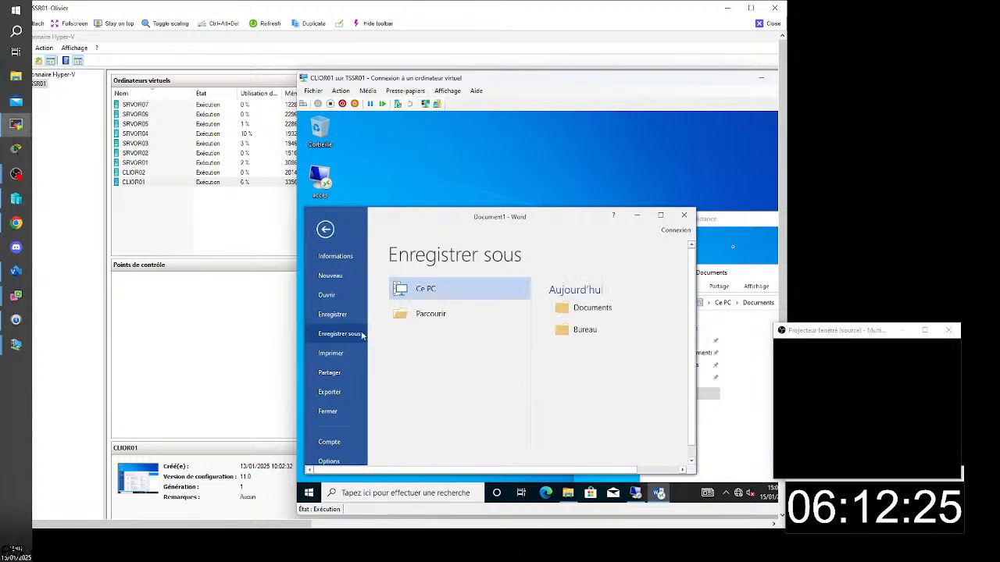
left_click(578, 308)
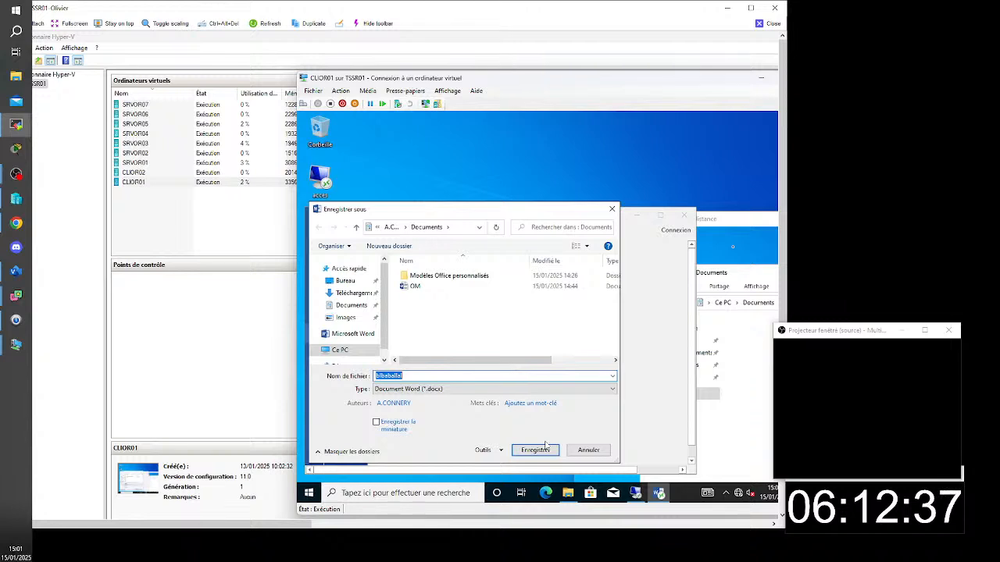
- Switch to the SRVOR01 virtual machine and close its Group Policy Management Editor
left_click(148, 165)
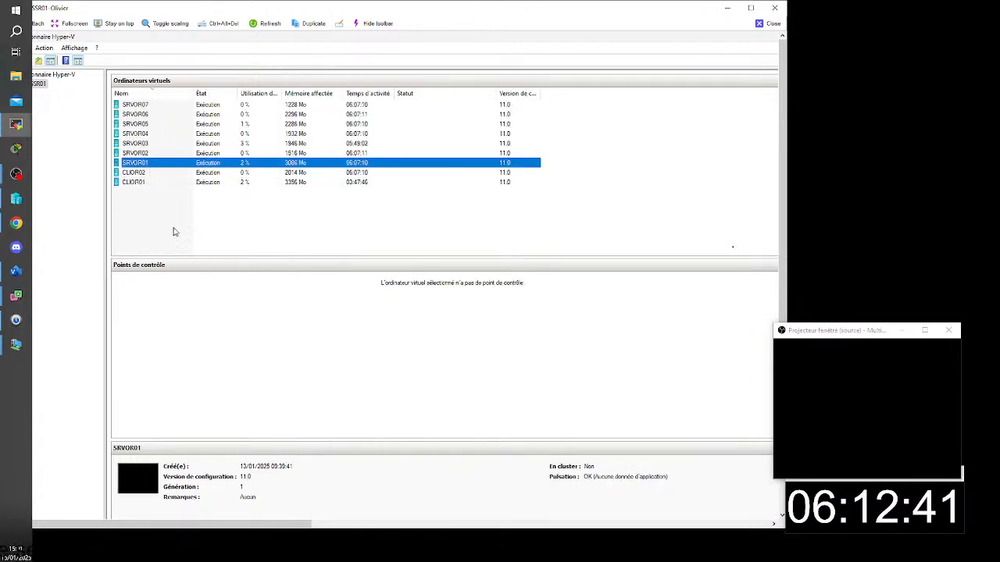
double_click(145, 164)
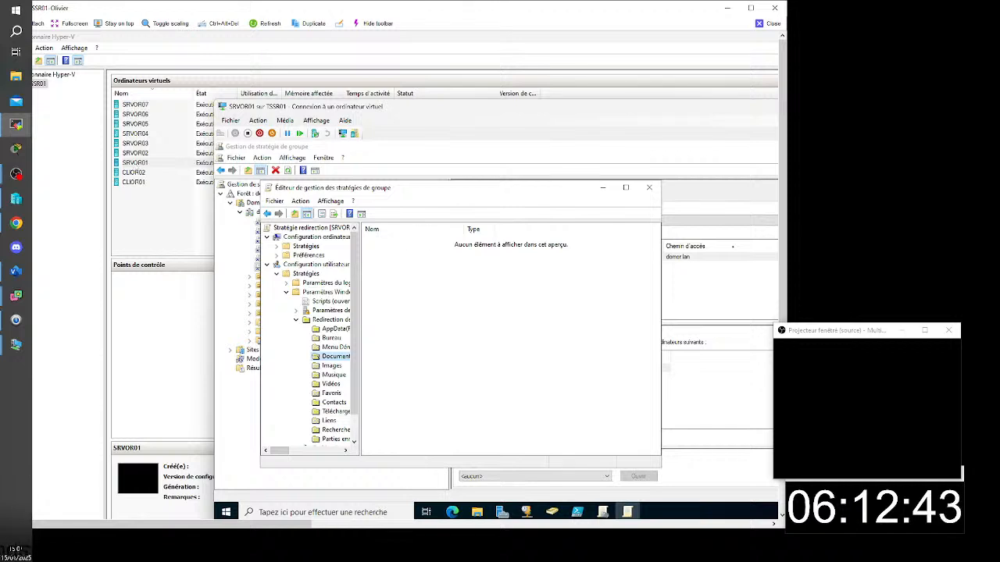
left_click(649, 189)
- Open the pokedex collection under Remote Desktop Services in SRVOR01's Server Manager and refresh its connections
left_click(502, 511)
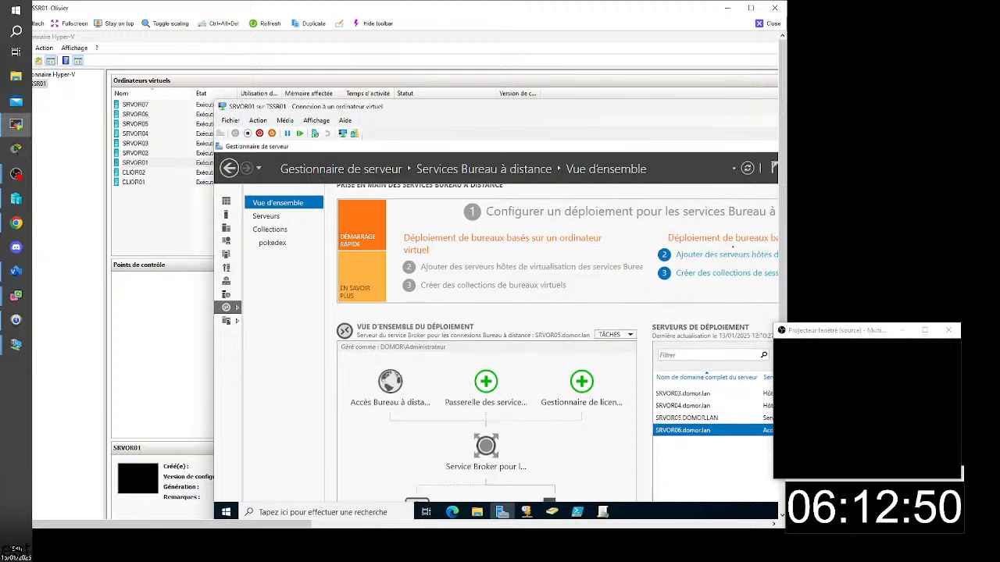
left_click(273, 243)
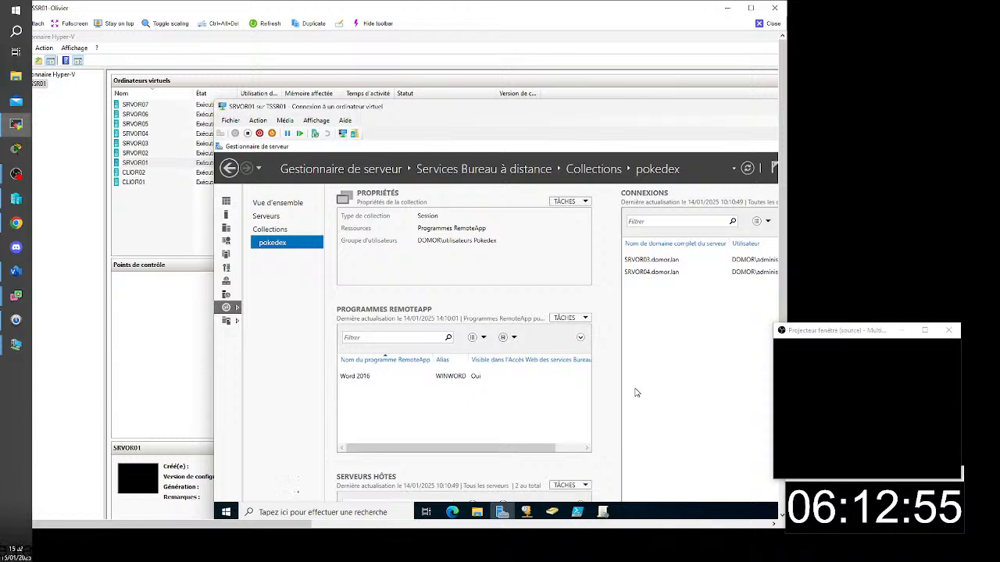
left_click_drag(183, 528, 249, 528)
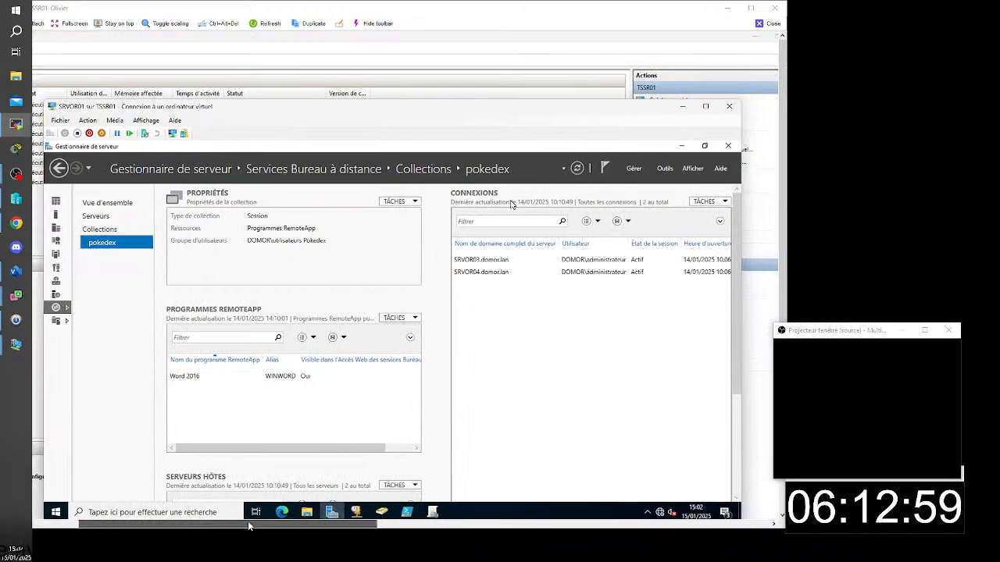
left_click(578, 168)
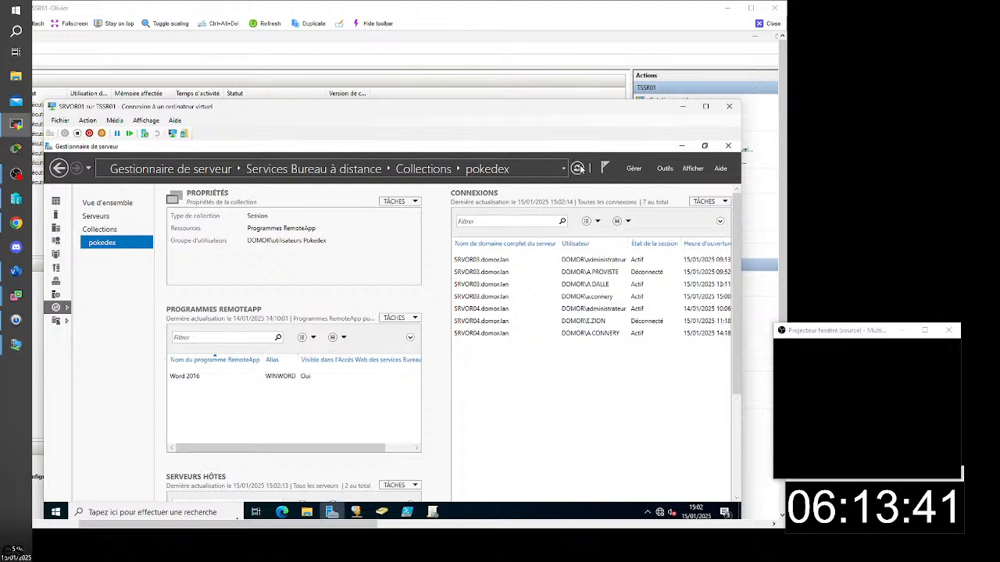
- Log off the CLIOR01 user's active sessions on SRVOR04 and SRVOR03, and refresh the collection's connections
right_click(562, 339)
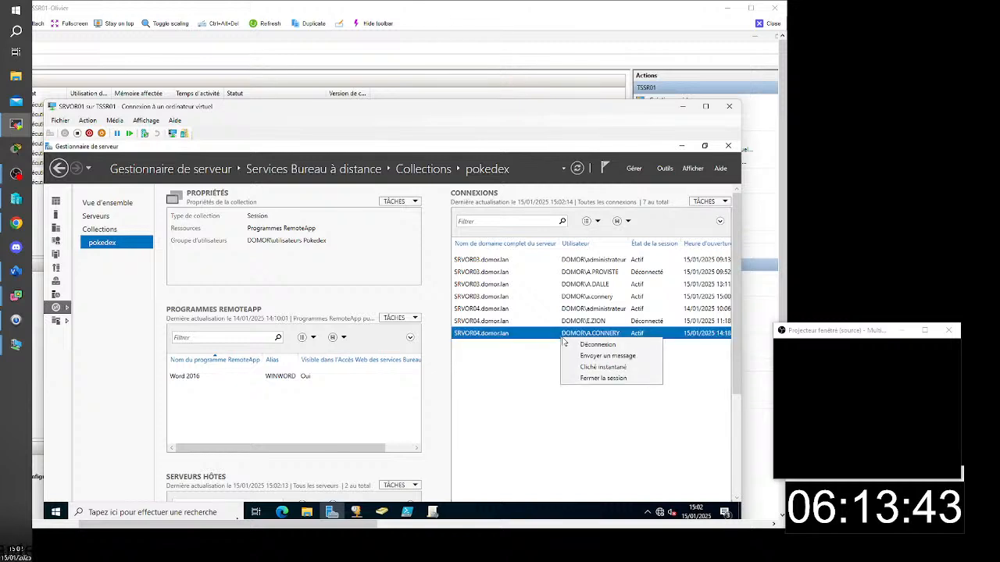
left_click(609, 378)
right_click(594, 300)
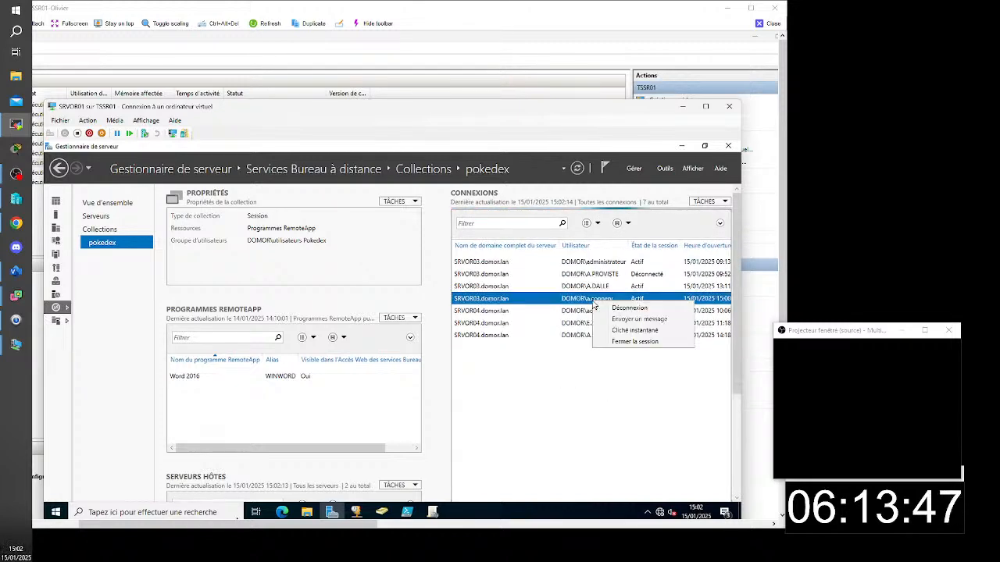
left_click(625, 345)
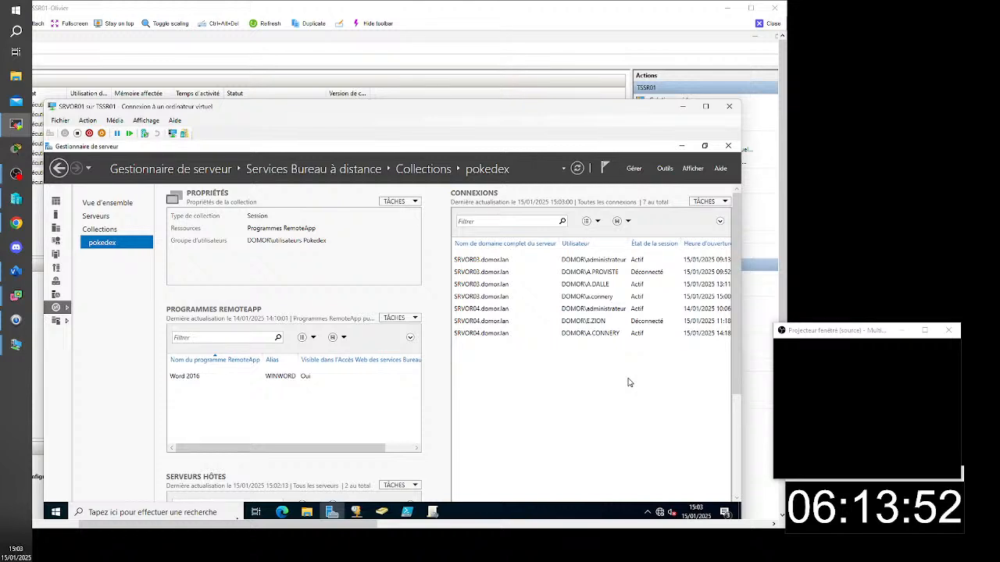
left_click(578, 168)
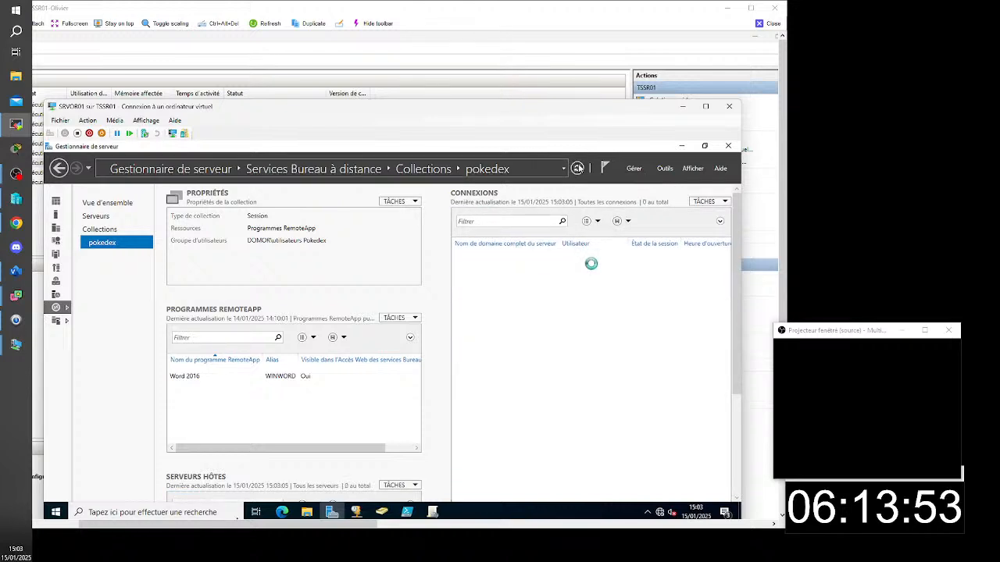
left_click(578, 168)
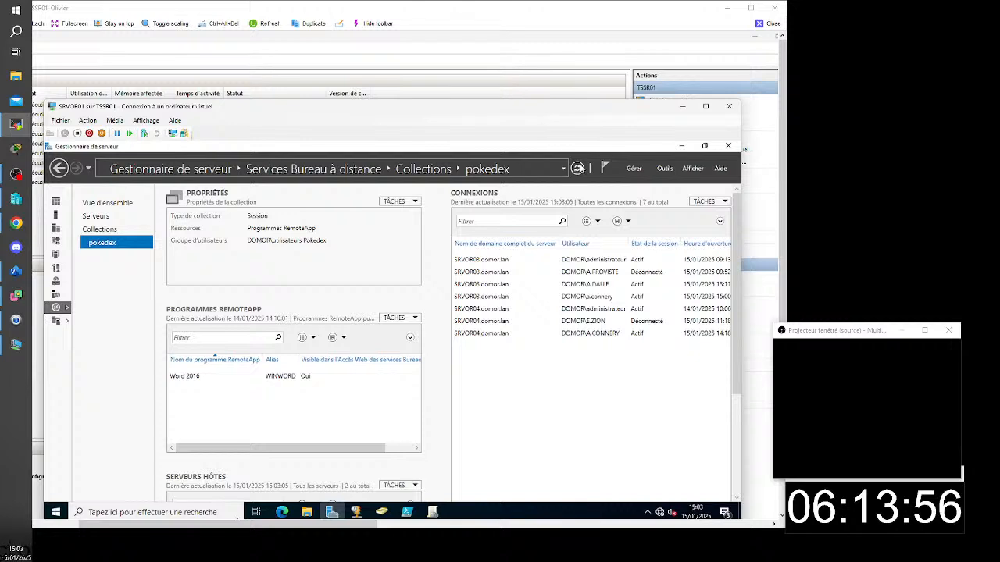
left_click(579, 168)
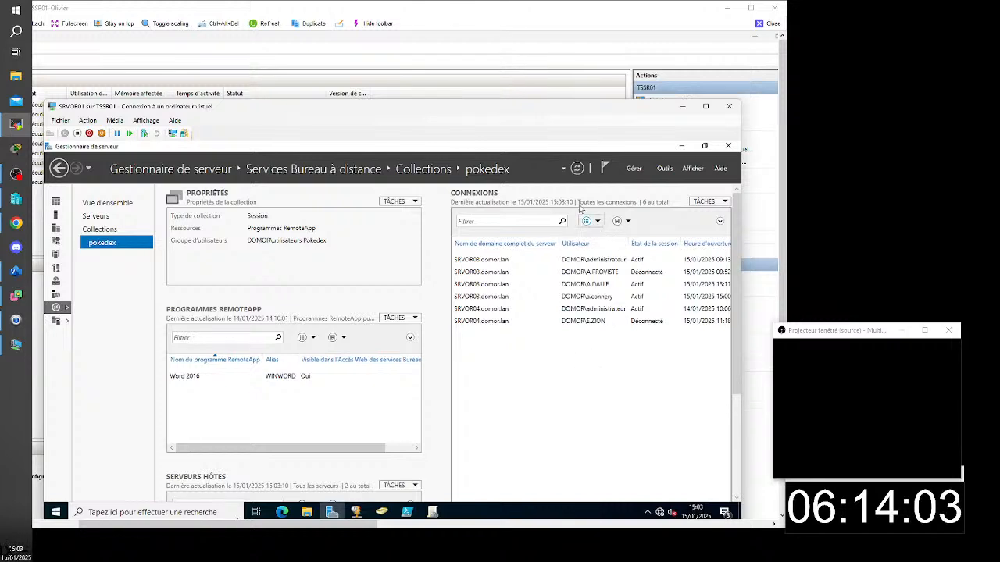
left_click(576, 168)
left_click(577, 168)
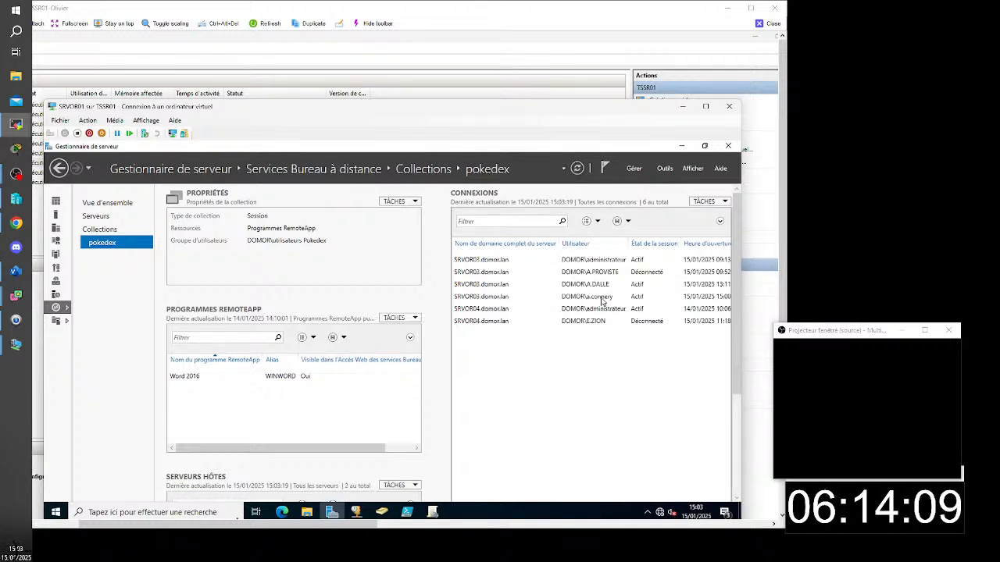
- Switch to CLIOR01 and disconnect its open pokedex Remote Desktop session
right_click(603, 302)
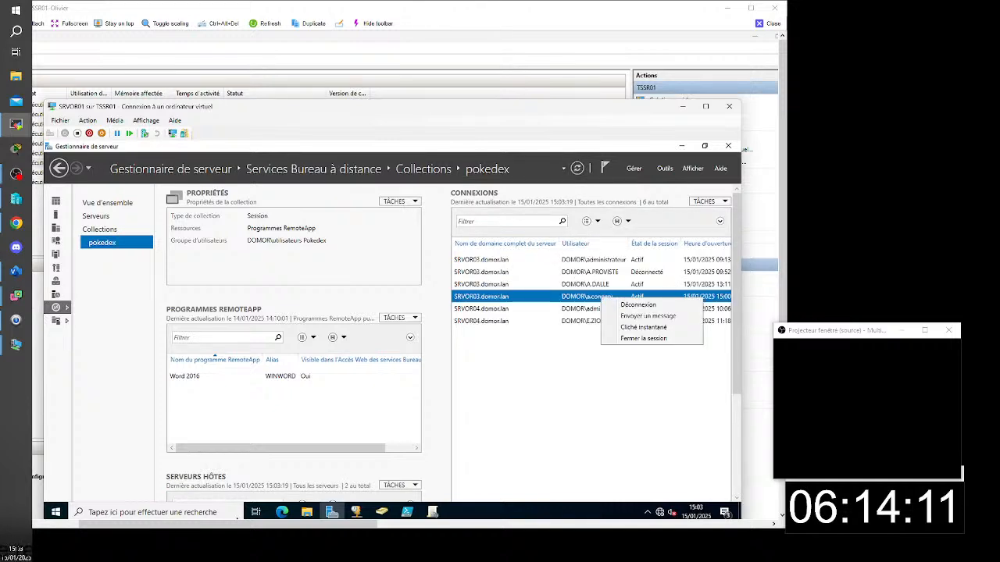
left_click(38, 223)
double_click(140, 182)
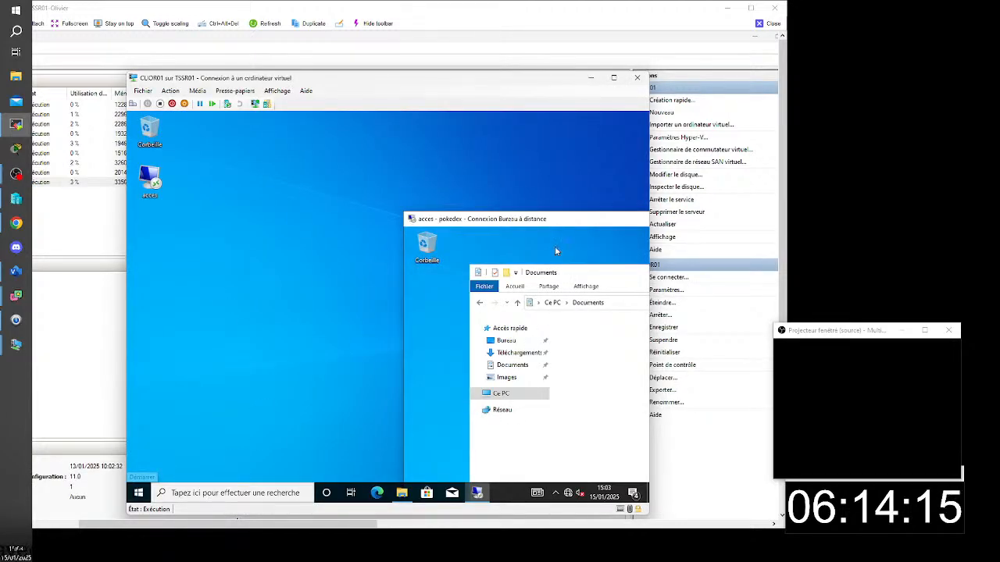
left_click_drag(562, 220, 341, 212)
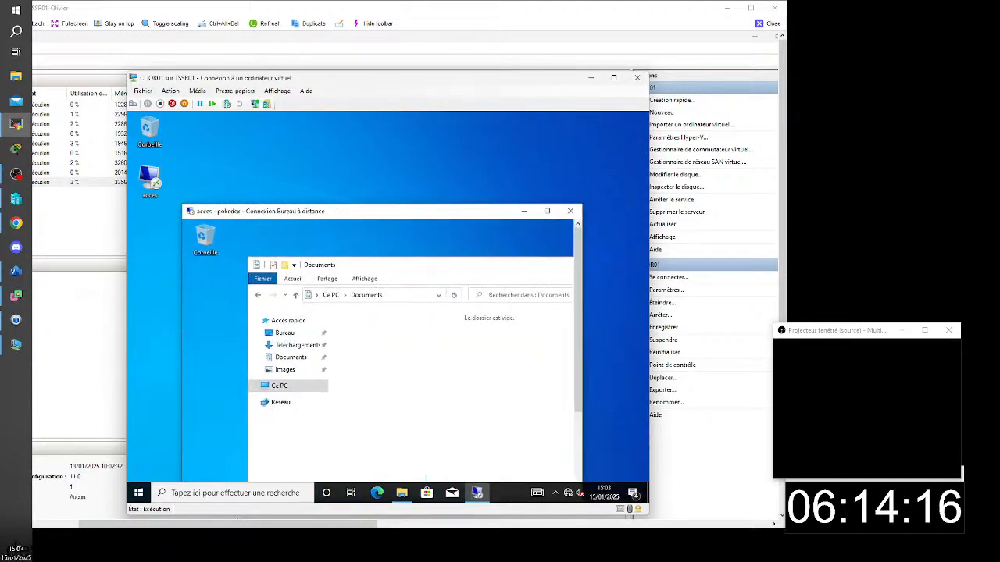
left_click(571, 214)
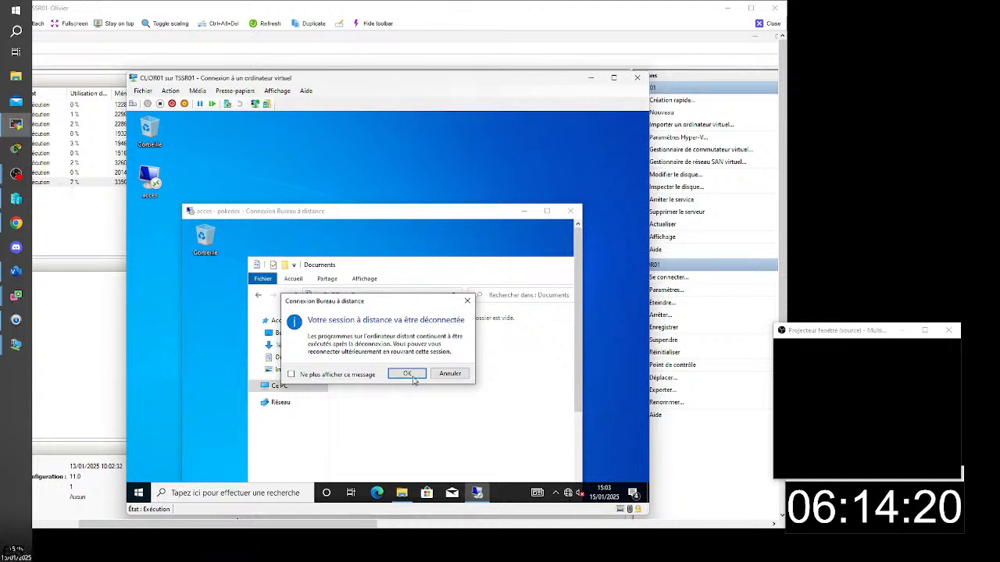
left_click(138, 493)
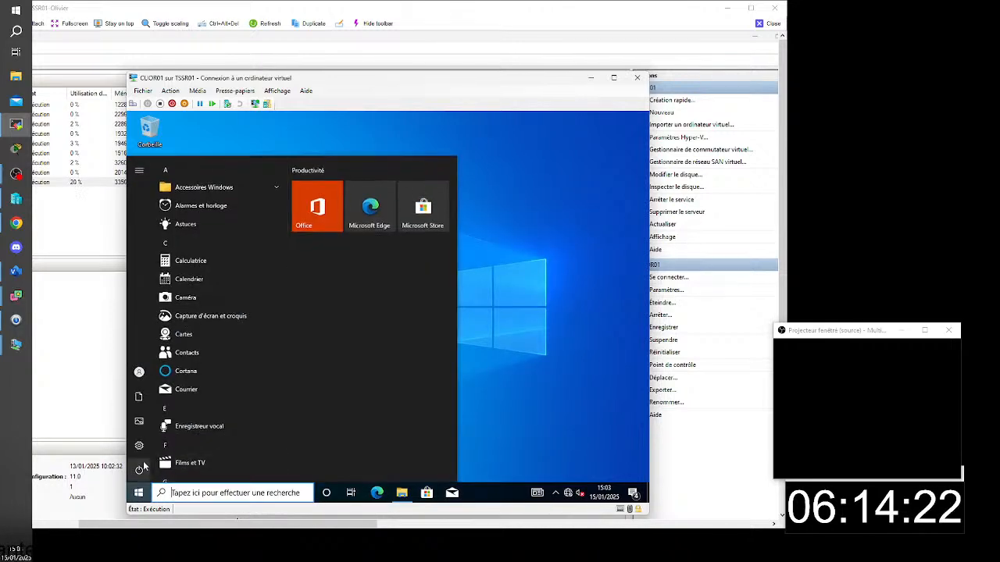
mouse_move(144, 469)
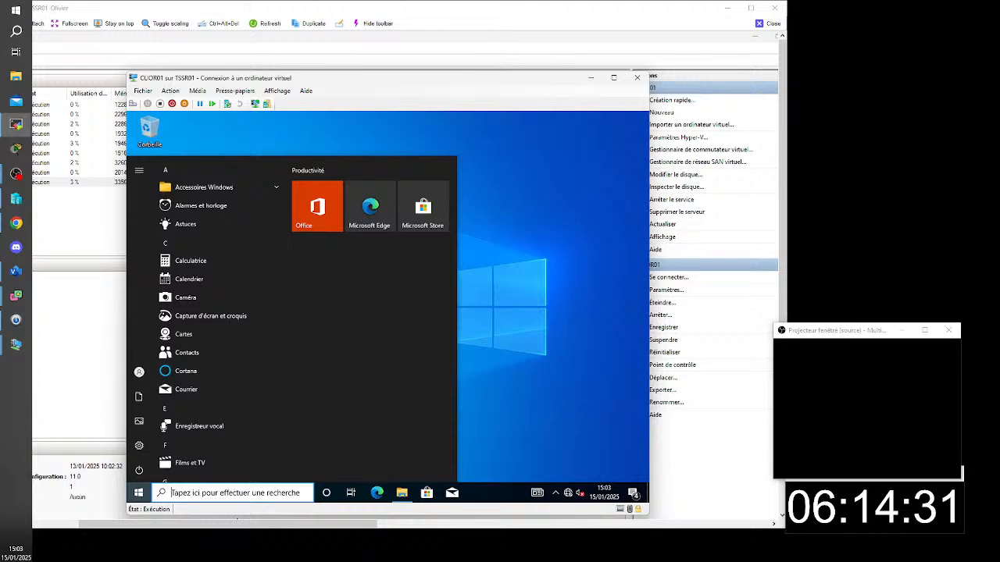
mouse_move(139, 373)
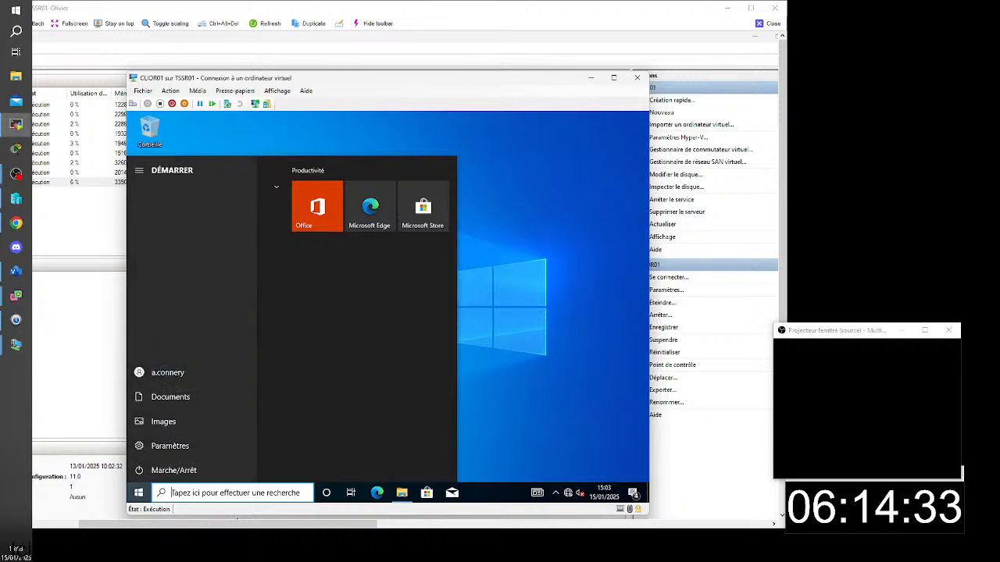
- Return to SRVOR01, log off the CLIOR01 user's remaining SRVOR03 session and refresh the pokedex connections
double_click(78, 162)
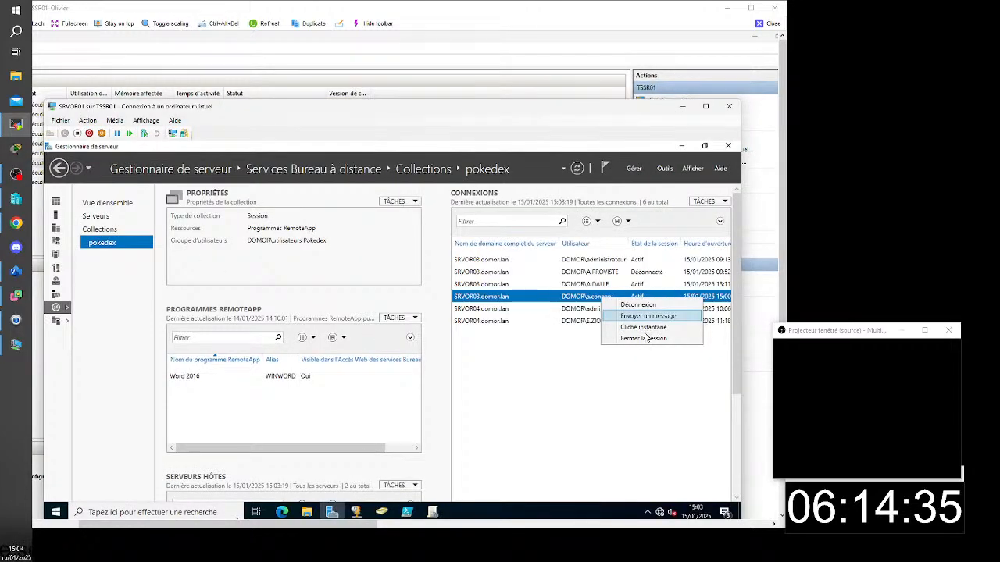
left_click(645, 339)
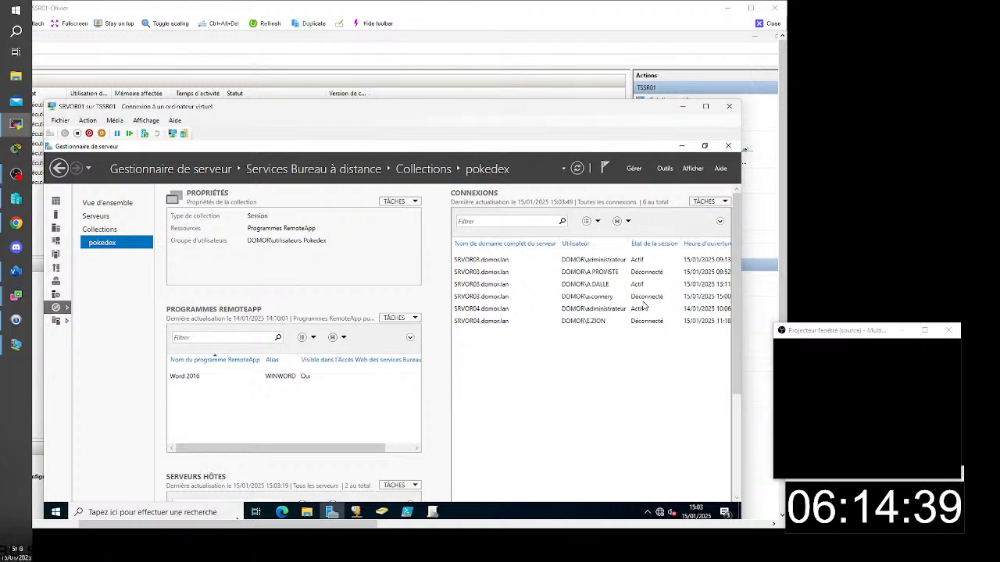
left_click(576, 168)
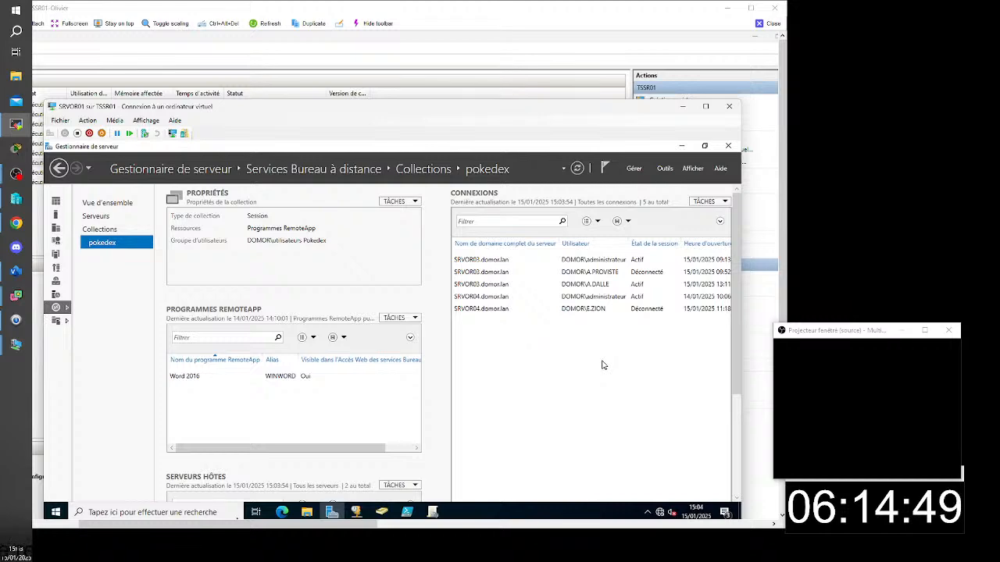
- Minimize the SRVOR01 window and relaunch the Word RemoteApp from Work Resources (RADC) on CLIOR01
left_click(683, 106)
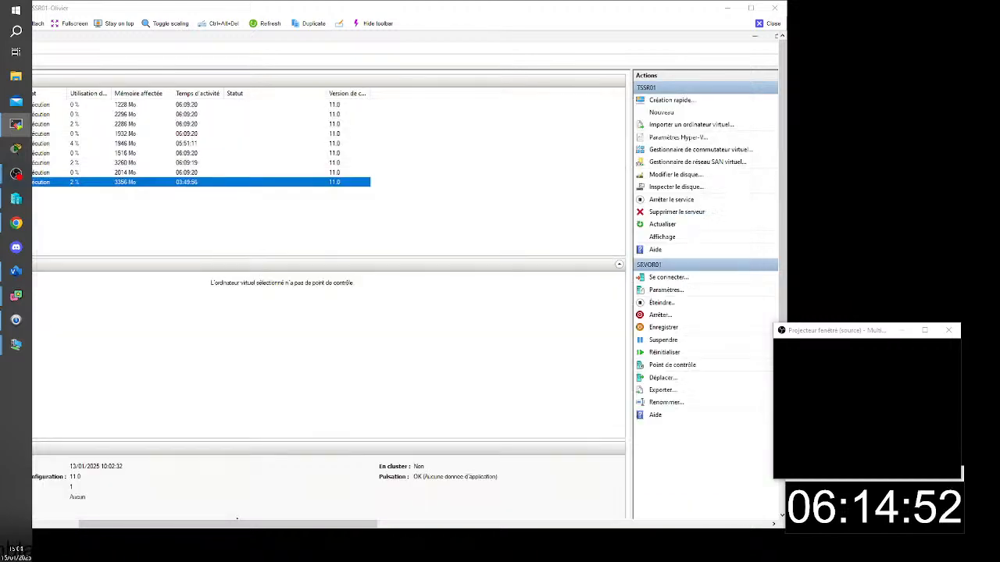
double_click(54, 182)
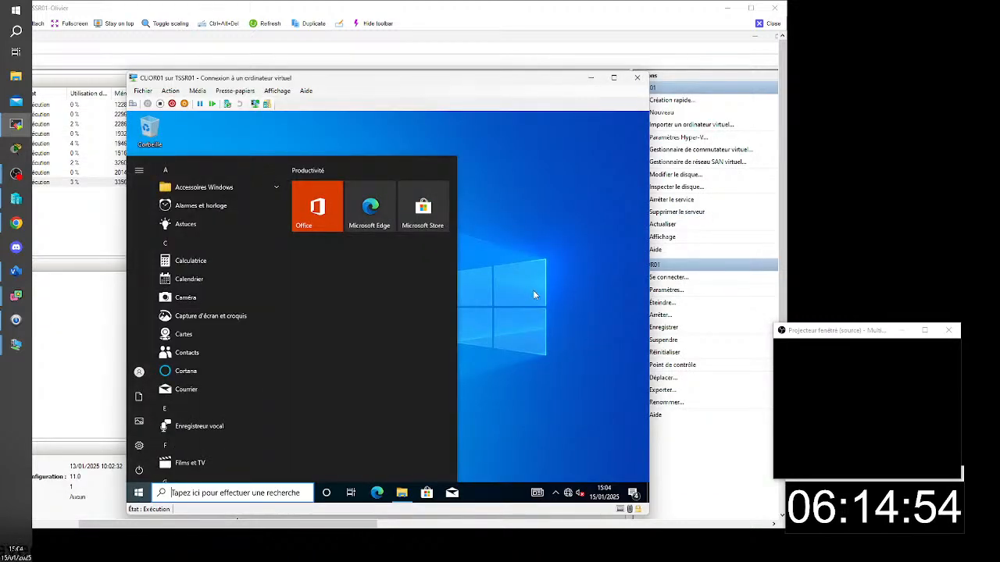
left_click(533, 292)
left_click(139, 493)
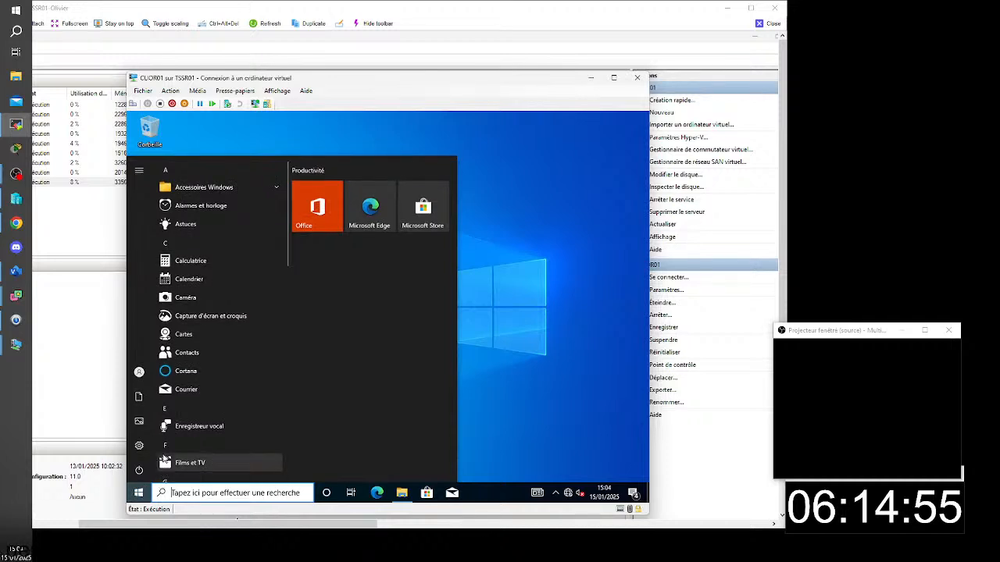
mouse_move(139, 375)
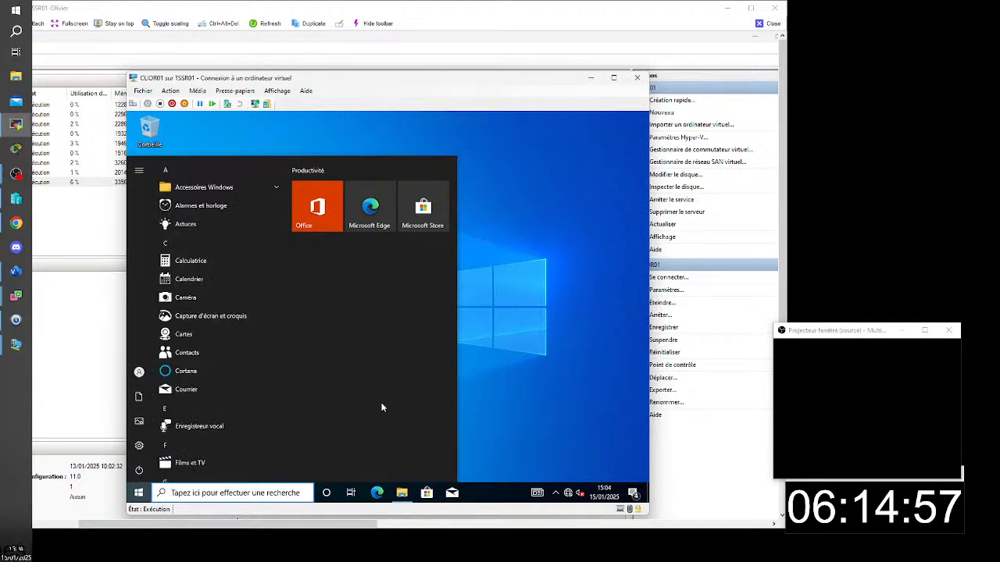
scroll(195, 437, "down", 10)
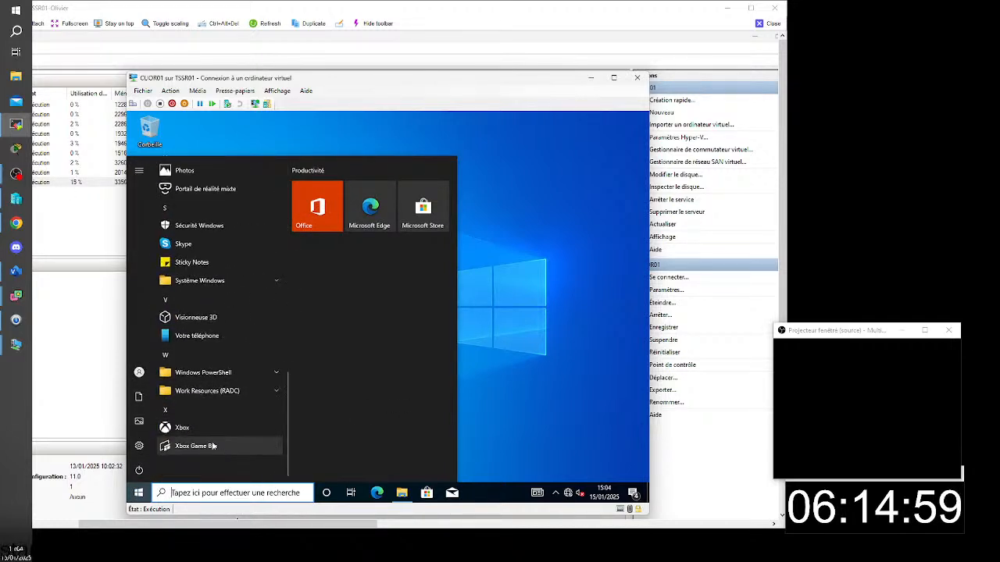
left_click(205, 392)
left_click(197, 408)
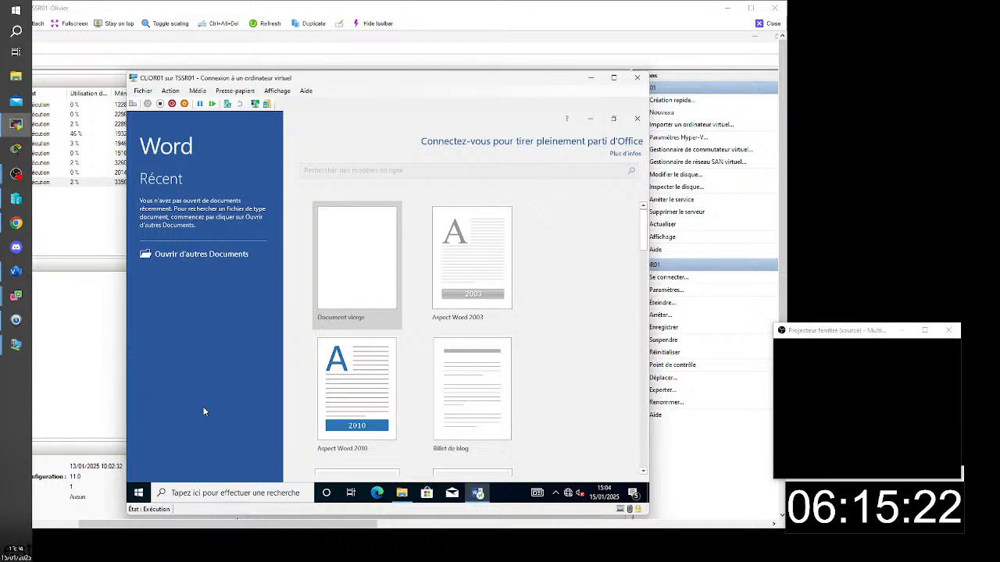
- Create a blank Word document containing "nvblfekvneflknbf", save it in Documents under the suggested name and close Word
left_click(359, 265)
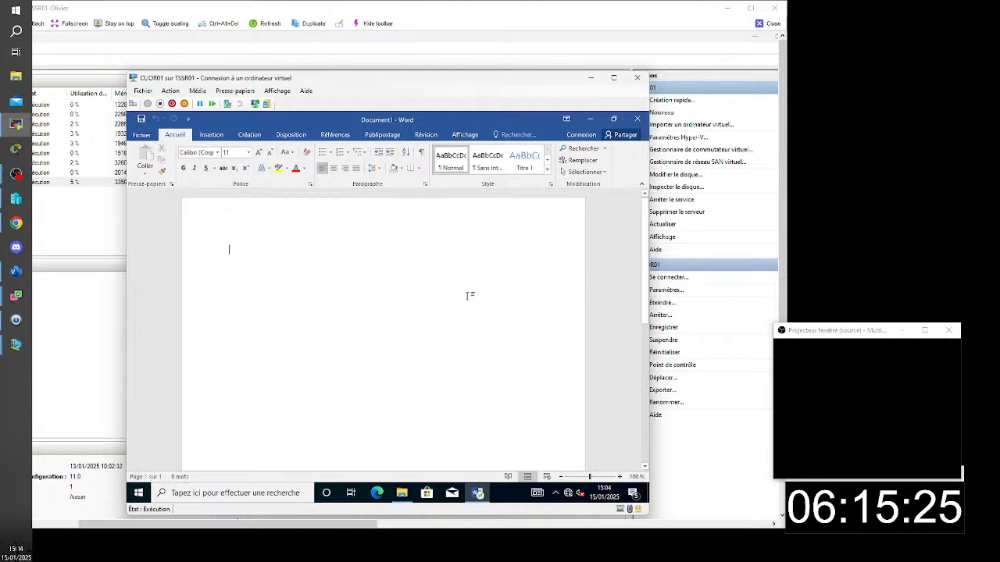
type("nvbfekvnefknbf")
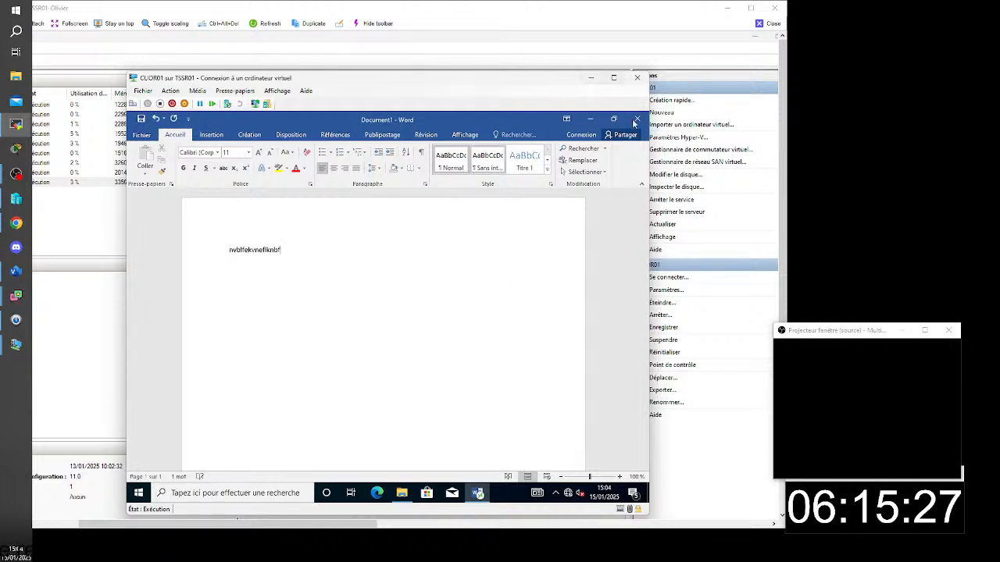
left_click(142, 135)
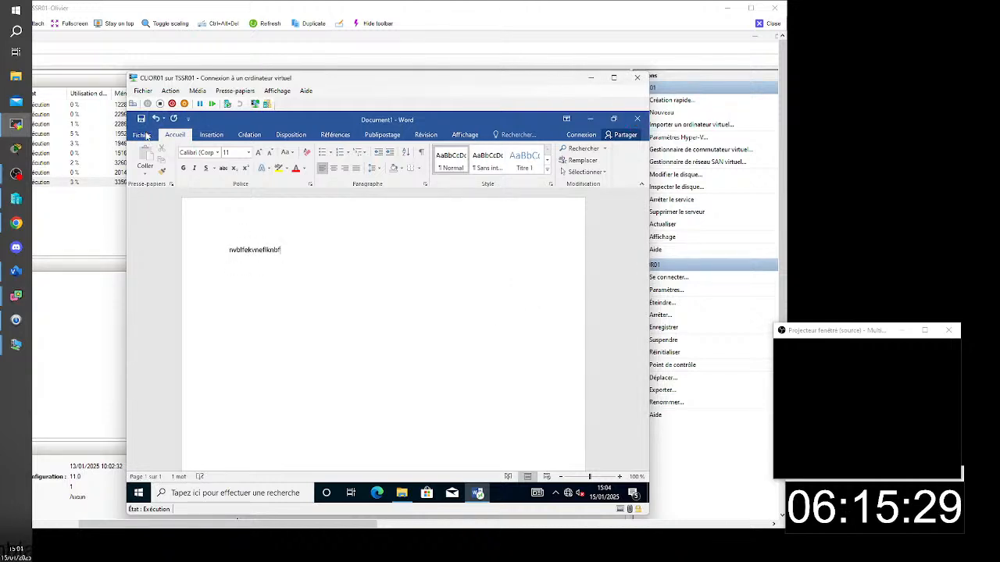
left_click(172, 242)
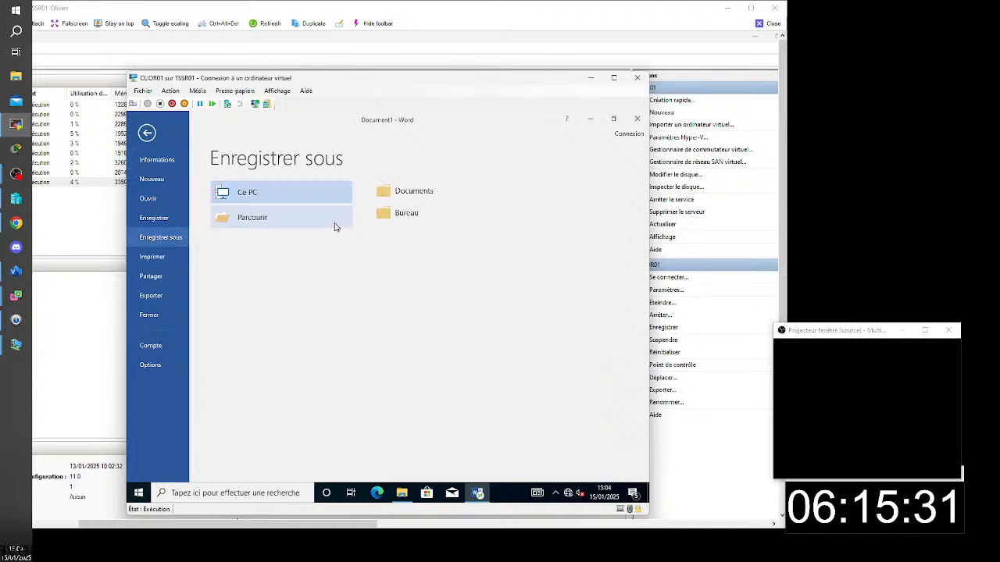
left_click(414, 200)
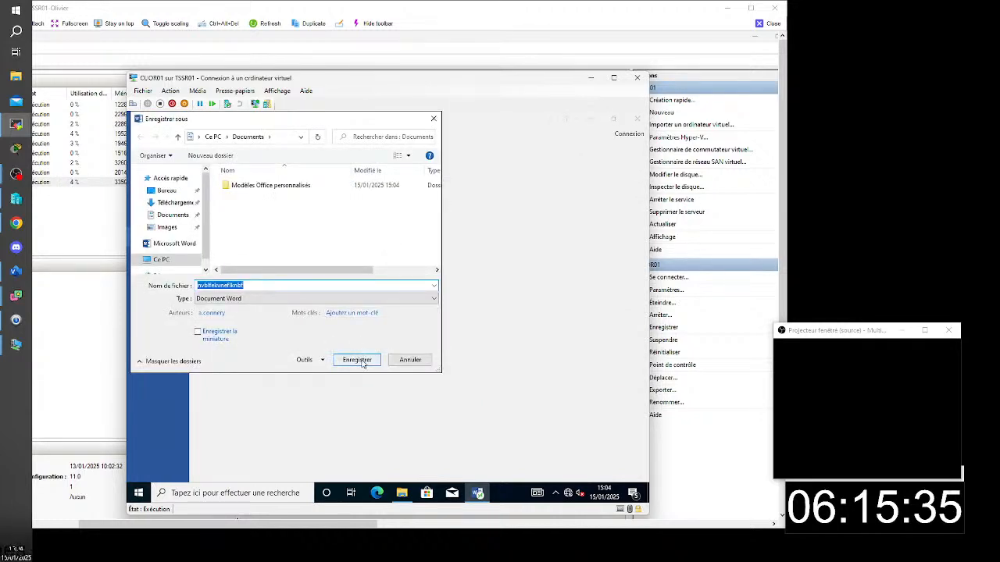
left_click(352, 359)
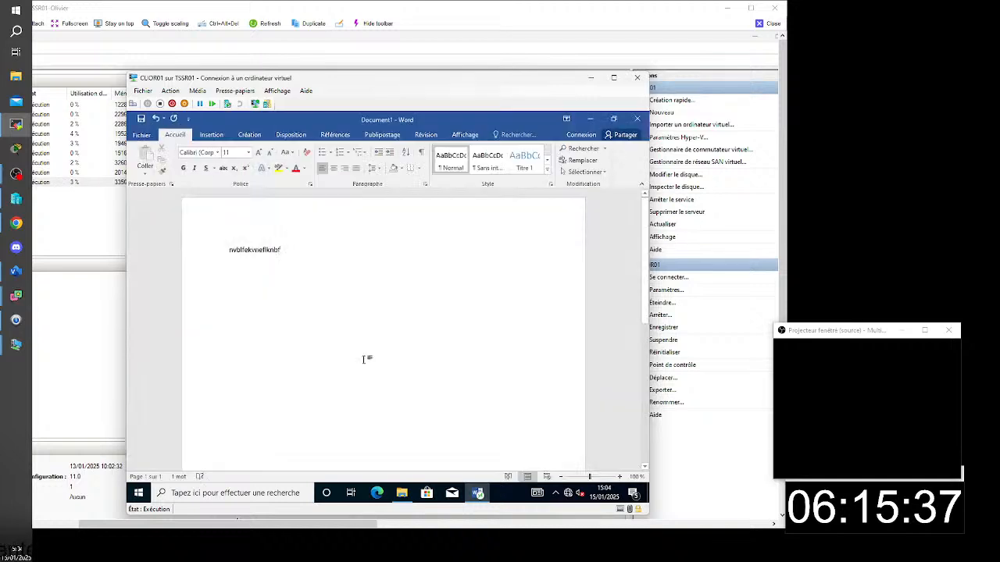
left_click(636, 121)
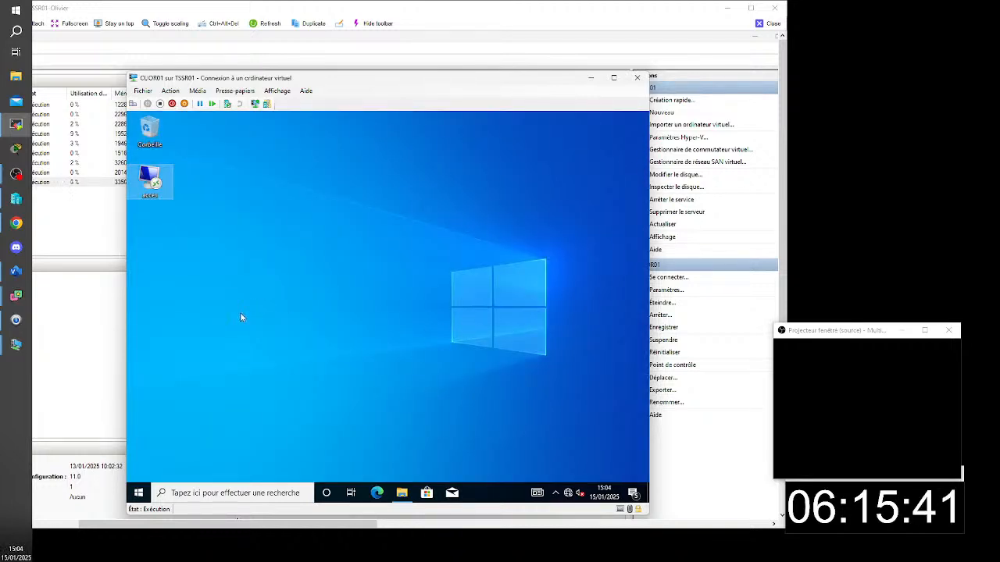
- Open File Explorer on CLIOR01 and check the contents of the Documents folder
left_click(411, 495)
left_click_drag(333, 169, 404, 169)
left_click(223, 244)
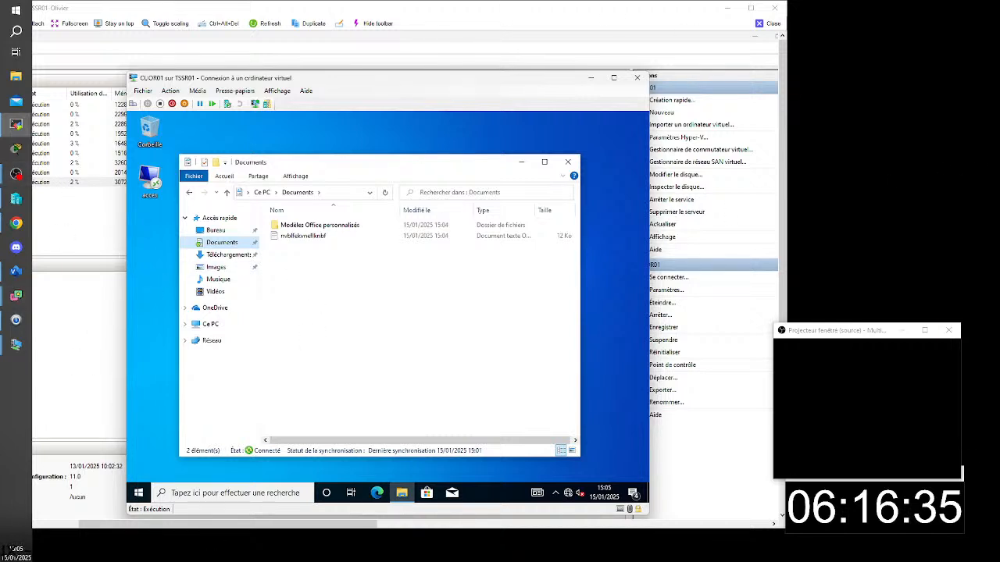
- Close the TSSR01 remote view, bring up the TSSR07 remote view and maximize it
left_click(770, 24)
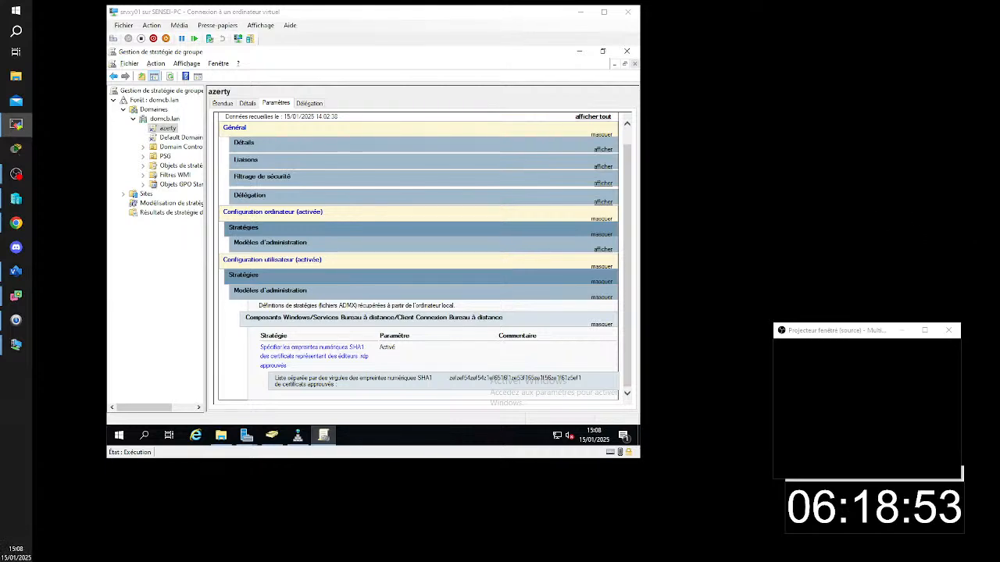
left_click_drag(999, 242, 472, 31)
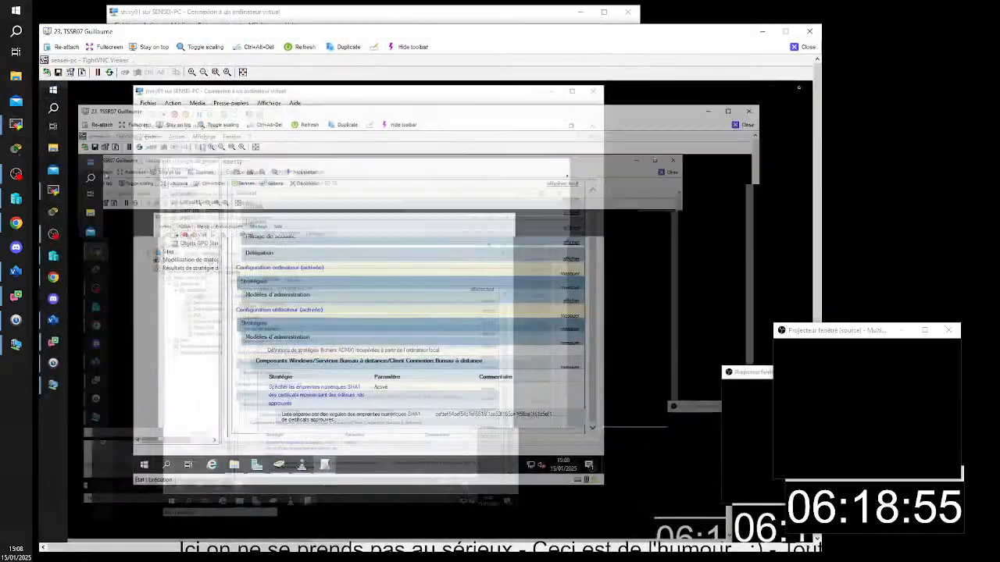
left_click(784, 32)
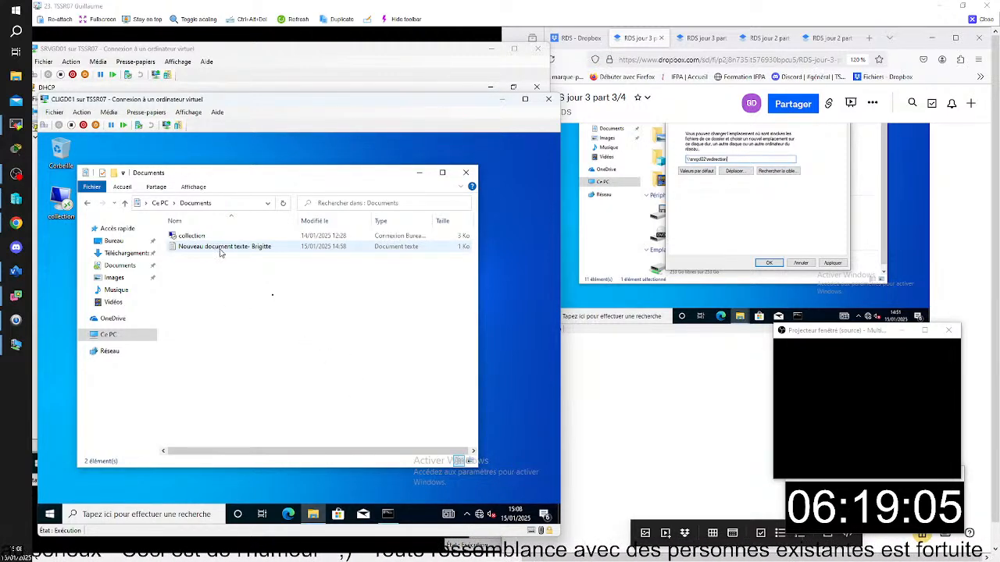
- Bring up the srvgd02 virtual machine beside CLIGD01 and inspect its Redirection folder, Documents folder and Ce PC view
mouse_move(239, 102)
left_mouse_down()
mouse_move(258, 101)
mouse_move(242, 103)
left_mouse_up()
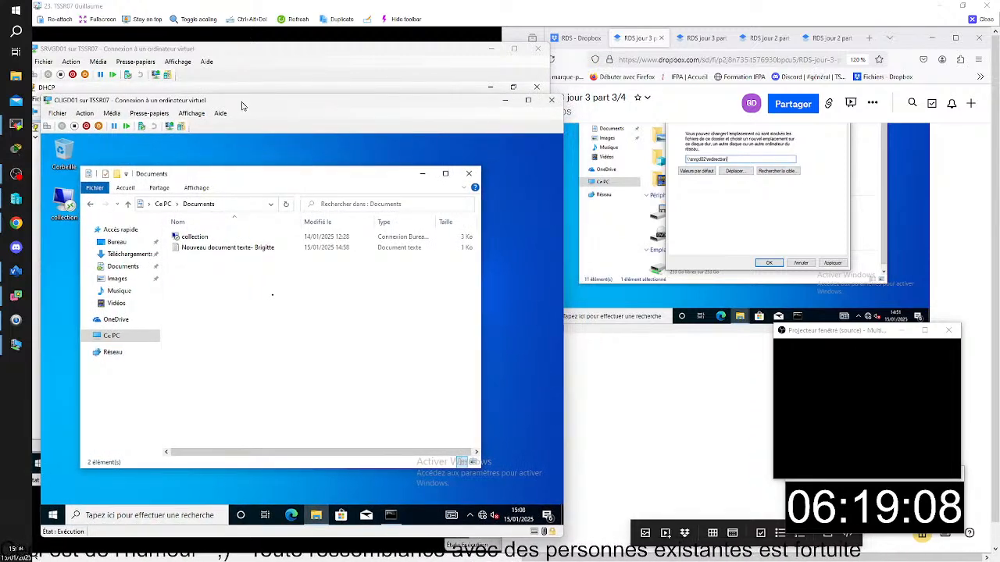
left_click(265, 57)
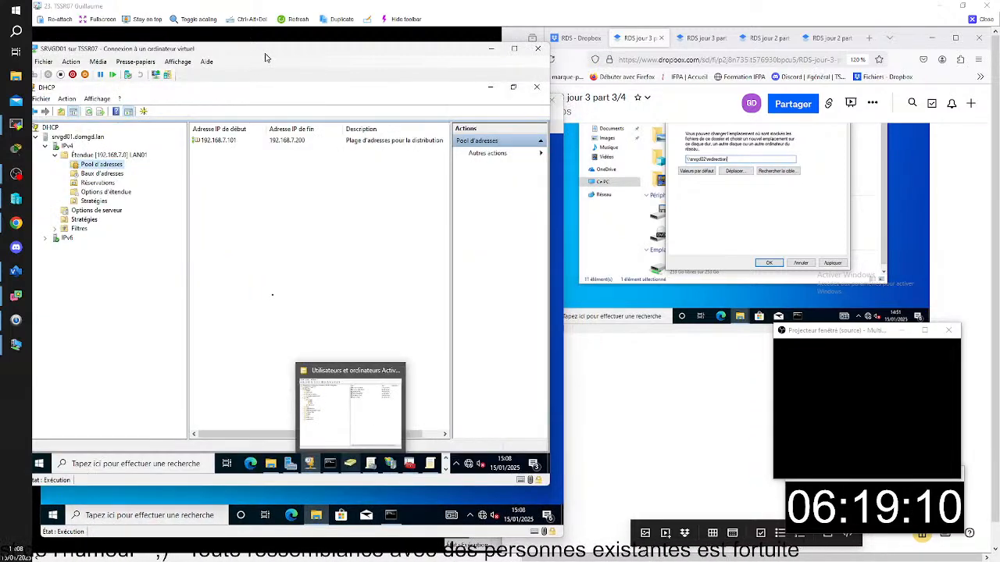
left_click(425, 530)
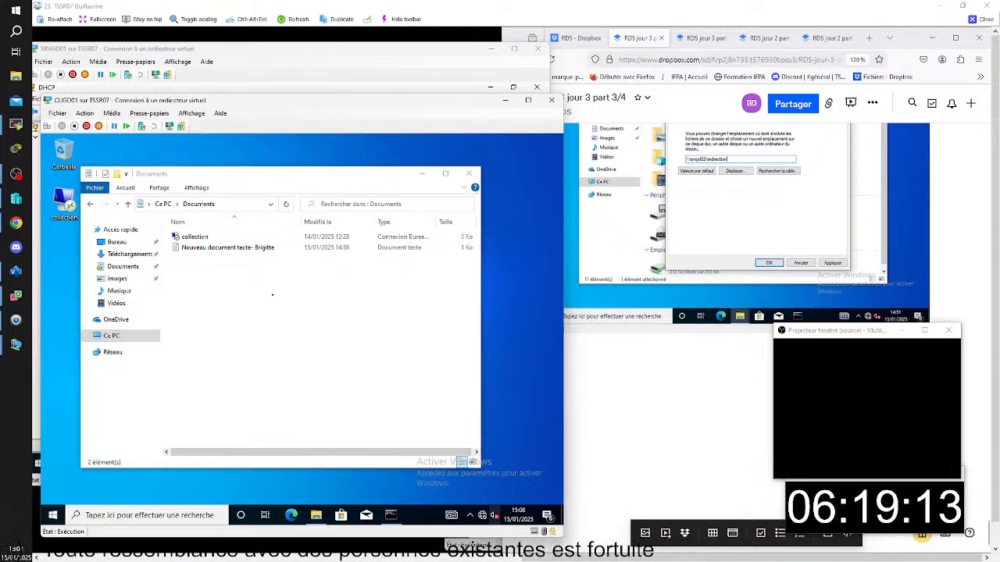
mouse_move(658, 556)
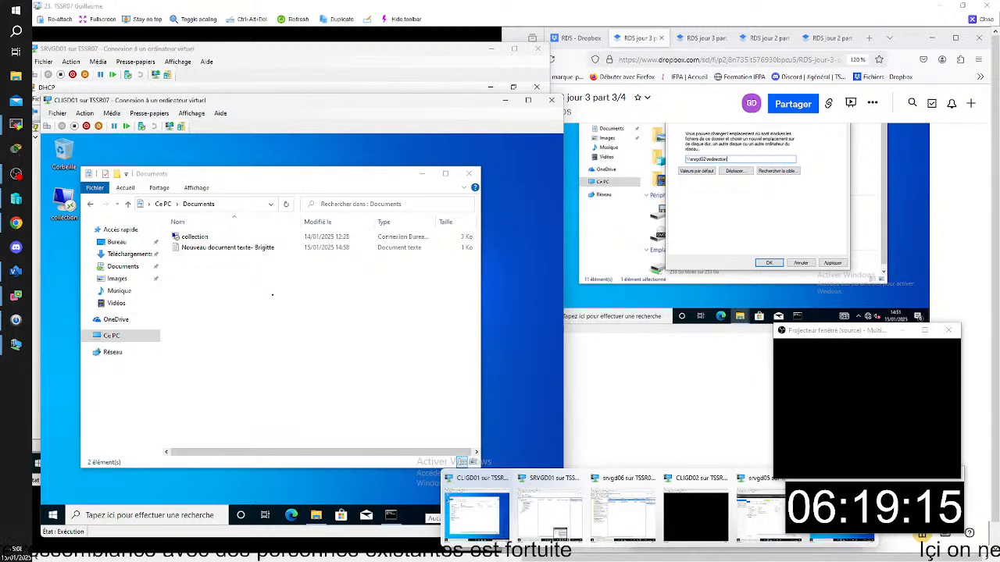
left_click(842, 518)
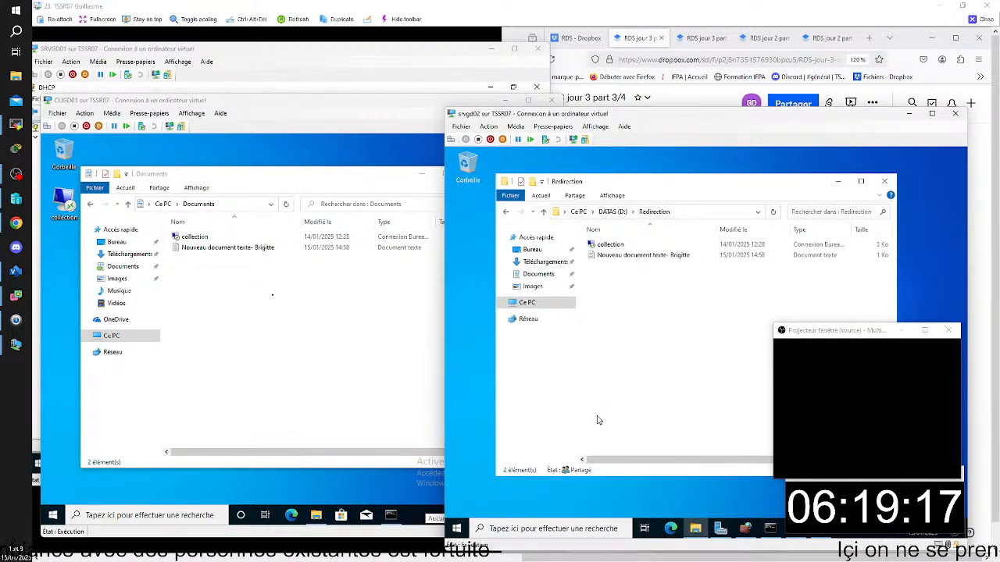
left_click(547, 276)
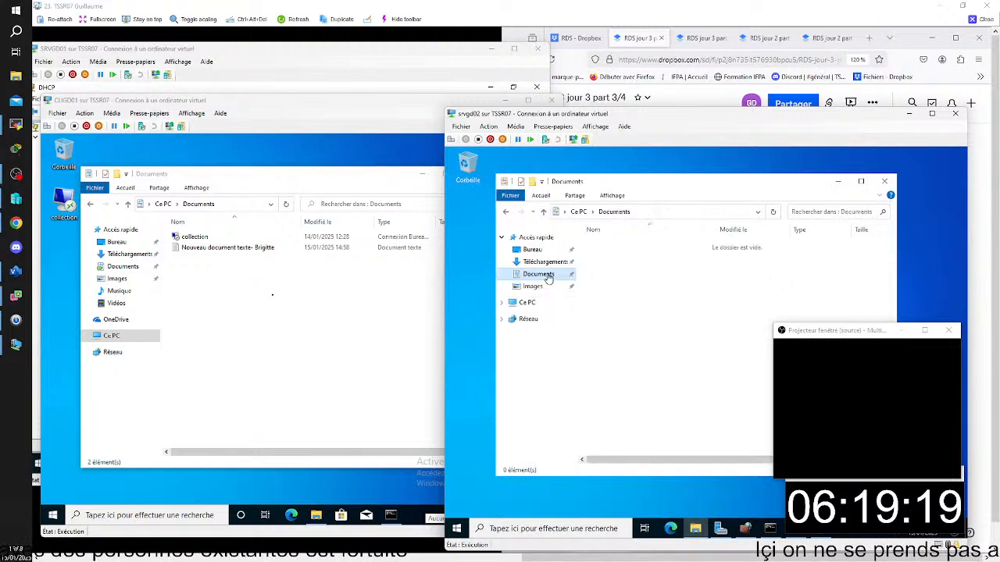
left_click(522, 306)
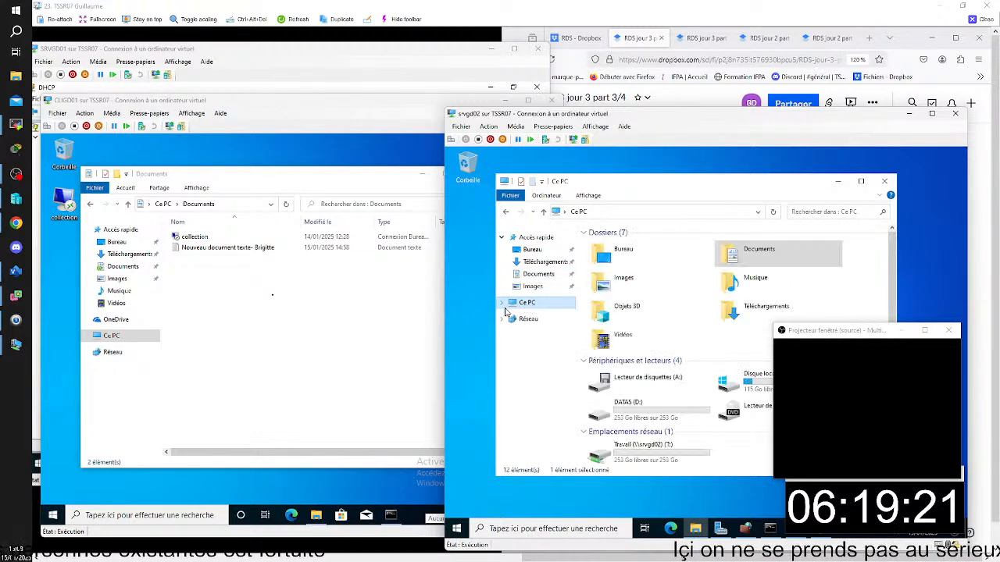
- Return to CLIGD01 and inspect its Documents folder, both from quick access and from Ce PC
left_click(346, 107)
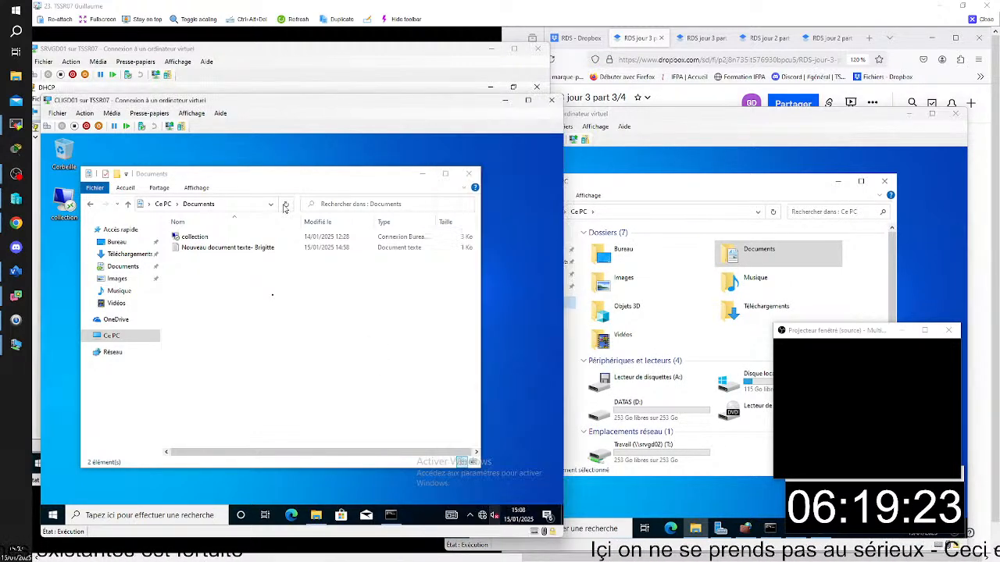
left_click(122, 267)
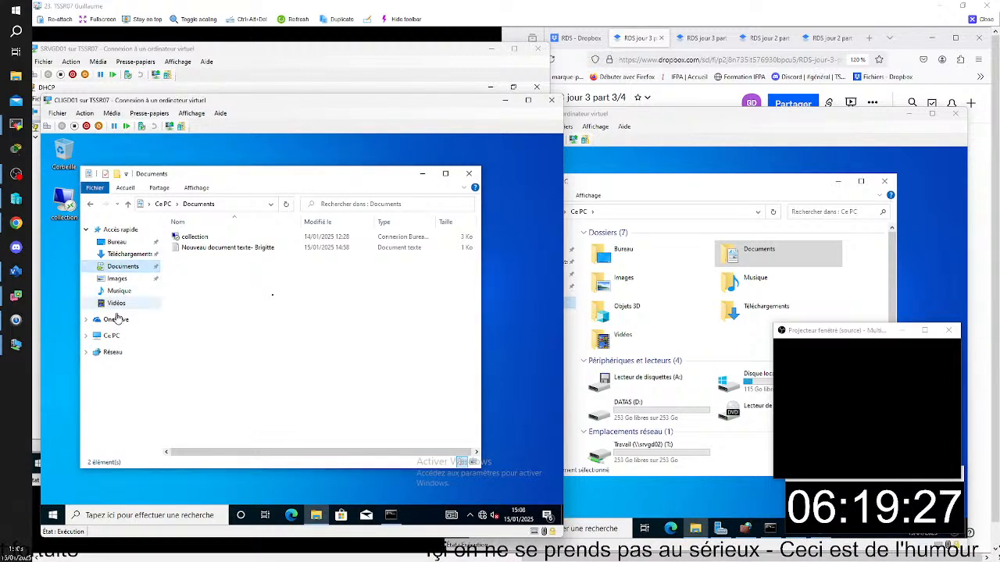
left_click(112, 336)
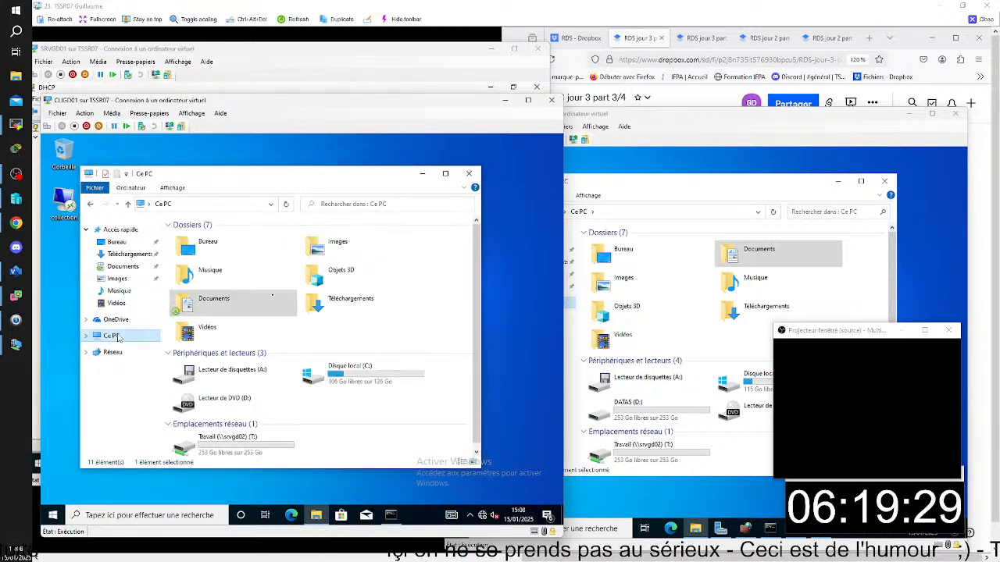
right_click(213, 304)
left_click(209, 304)
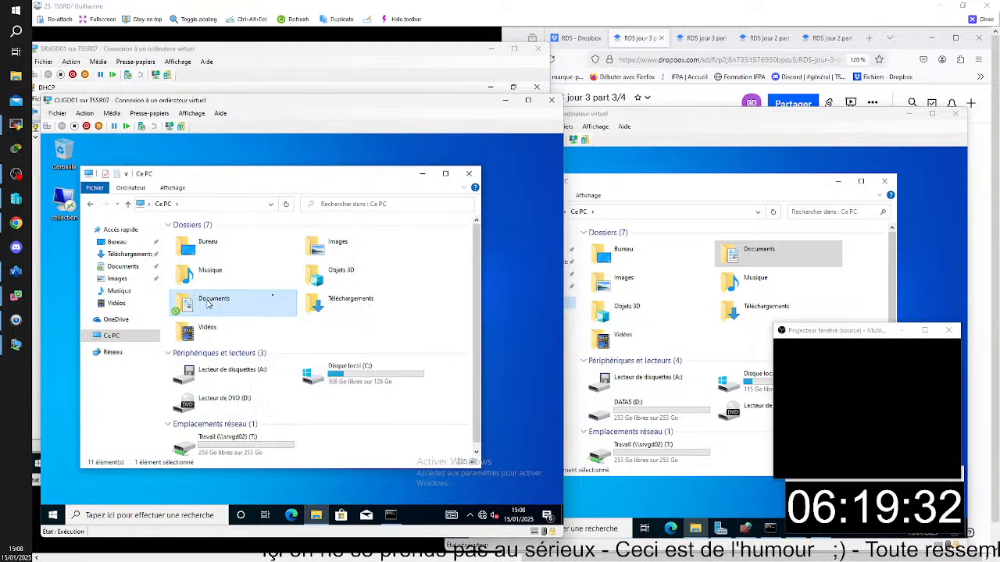
double_click(209, 304)
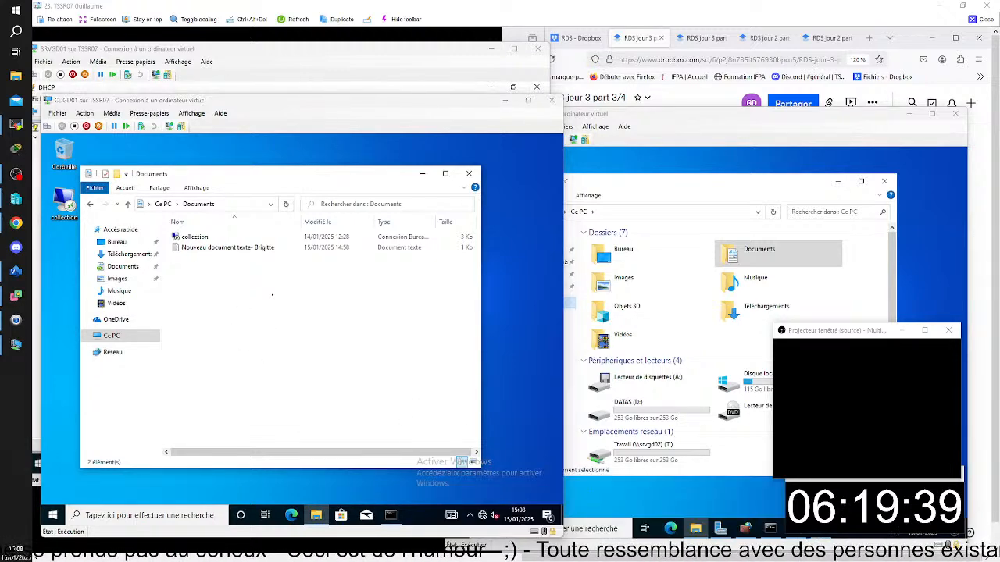
- Compare the srvgd02 file view with the Documents folder open on CLIGD01
mouse_move(660, 553)
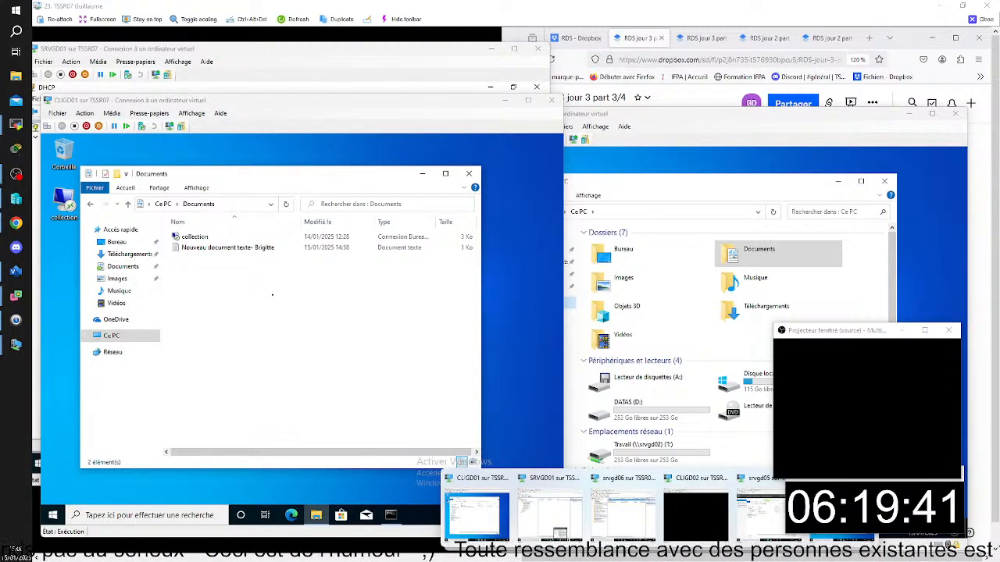
left_click(841, 516)
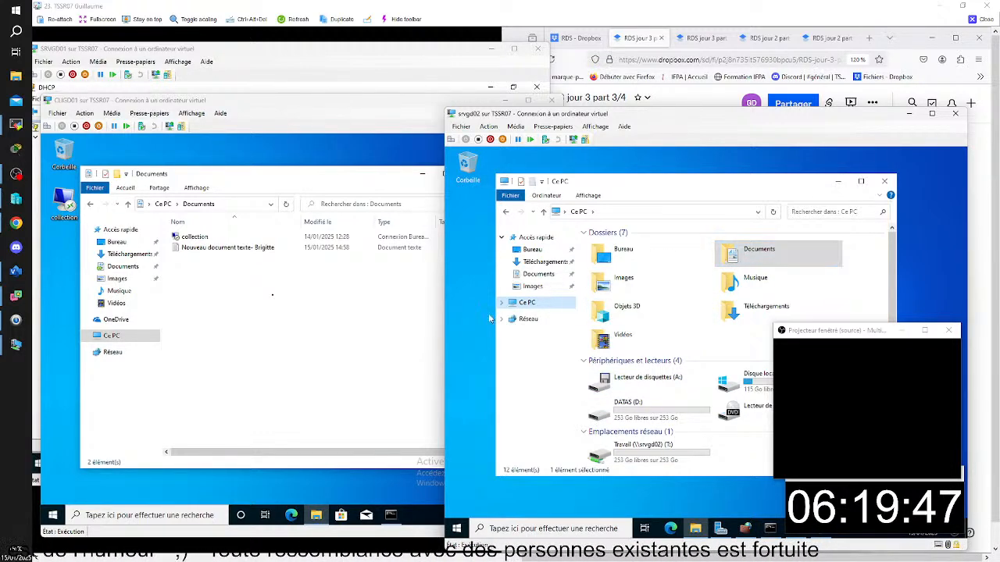
left_click(263, 112)
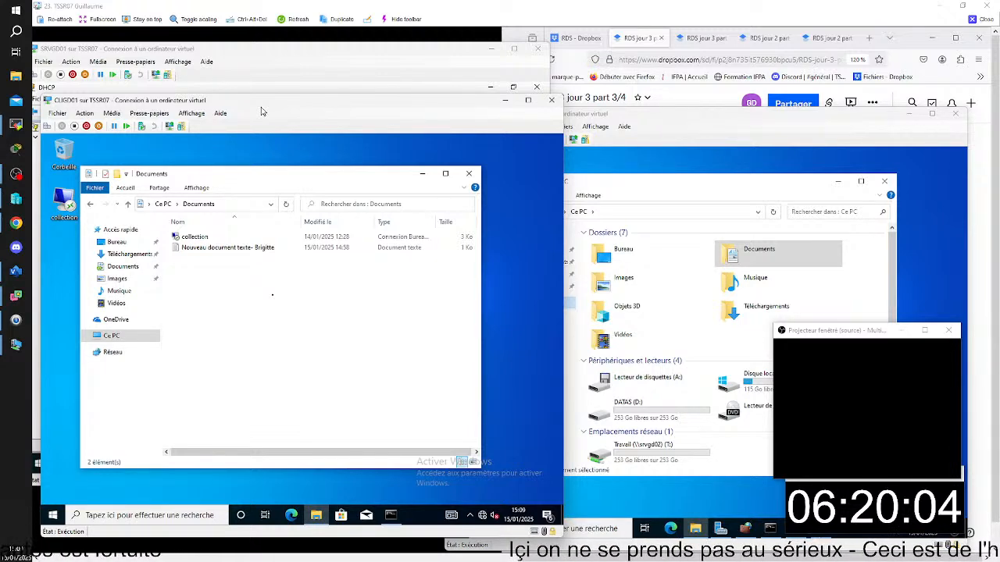
left_click(655, 118)
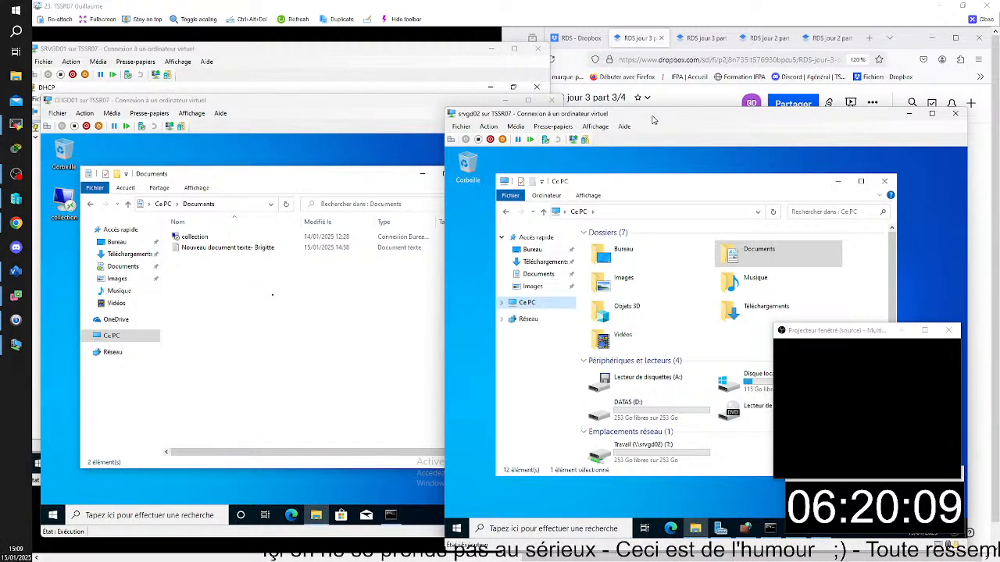
- Launch Word 2016 (Work Resources) on CLIGD01 and create a blank document with two lines of random filler text
left_click(343, 182)
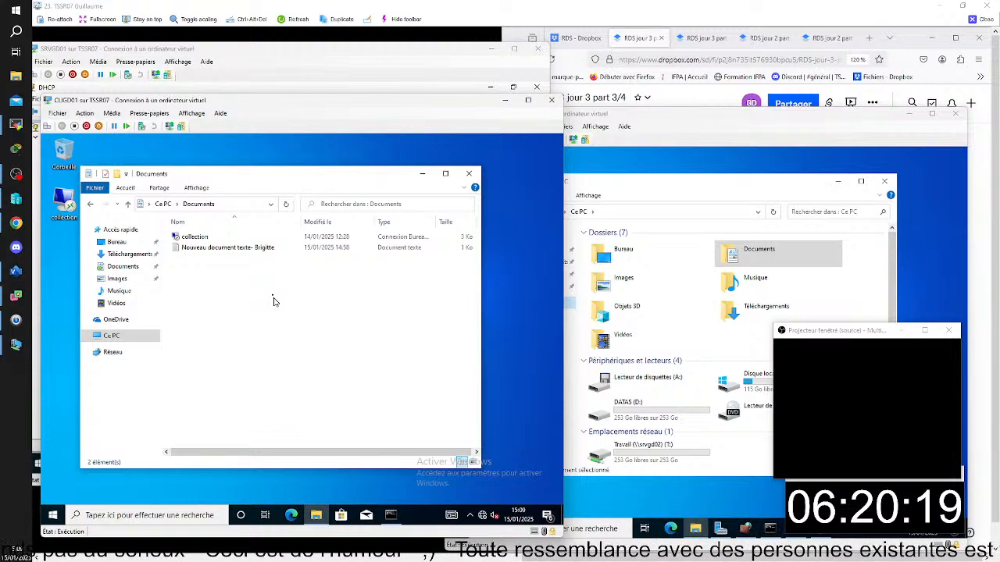
left_click(53, 515)
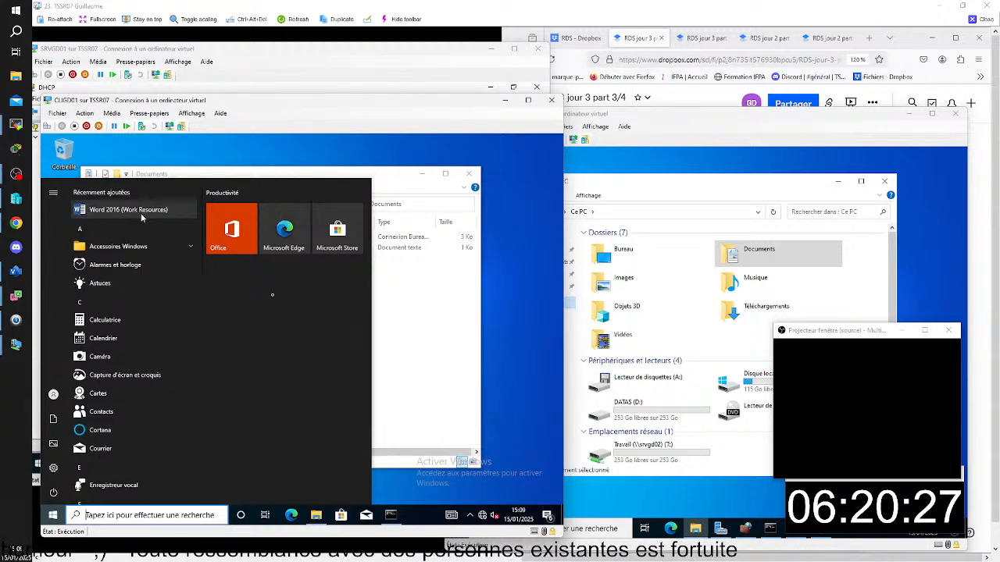
left_click(141, 212)
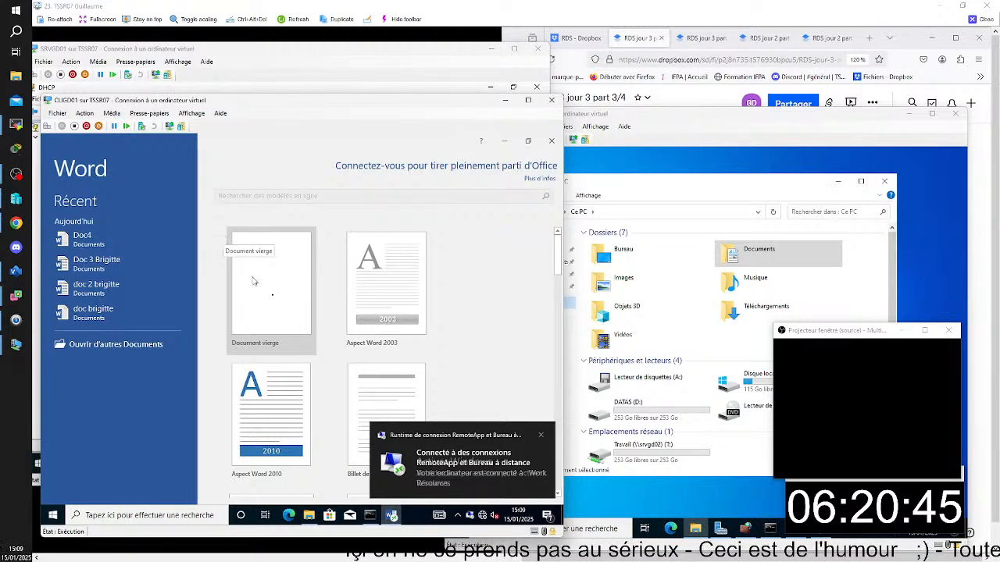
left_click(277, 306)
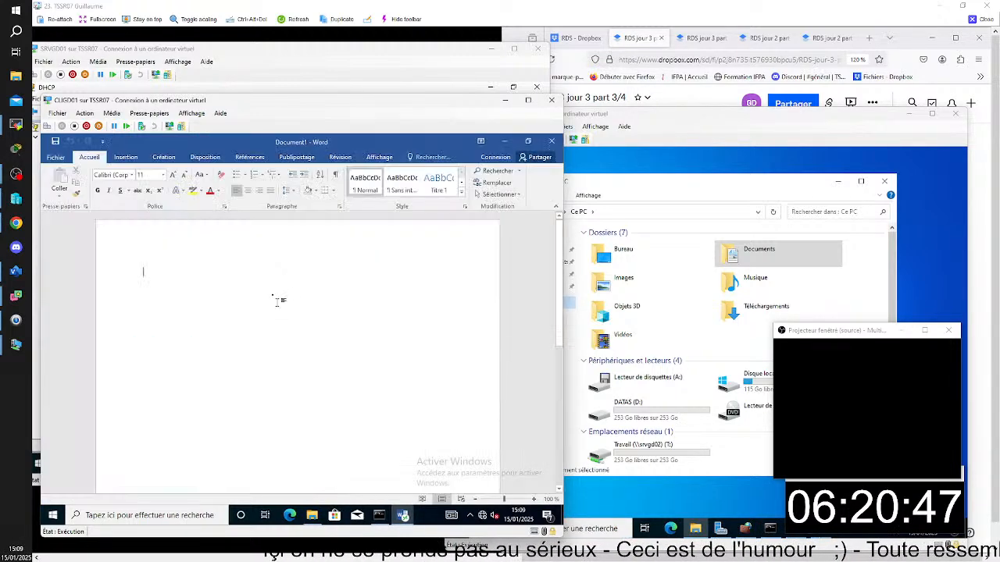
type("lqmfkjdmlqkfds")
key("Return")
type("lkjlqlmdsfqkj")
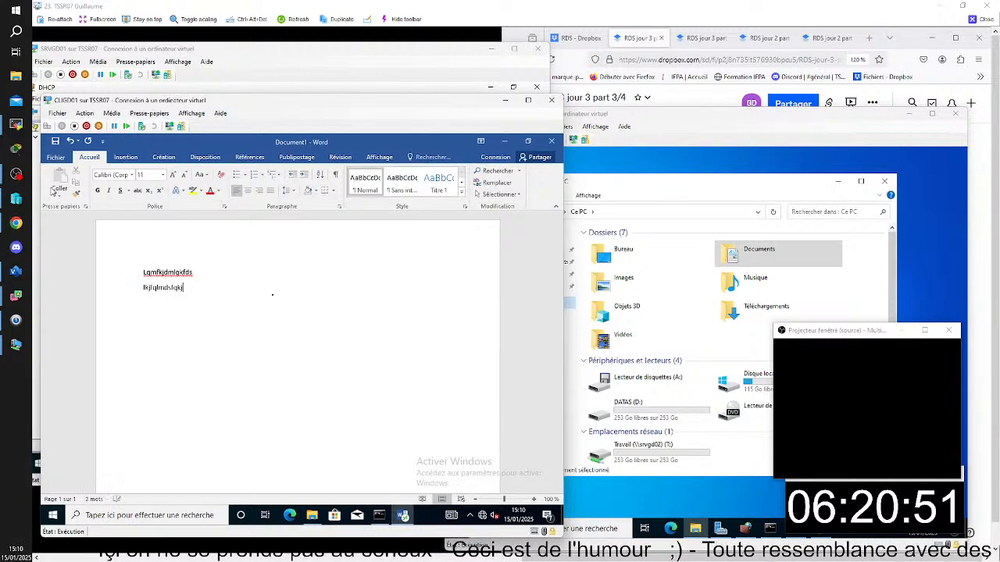
- Try to save the new Word document under the name doc 5 in the Documents folder
left_click(55, 158)
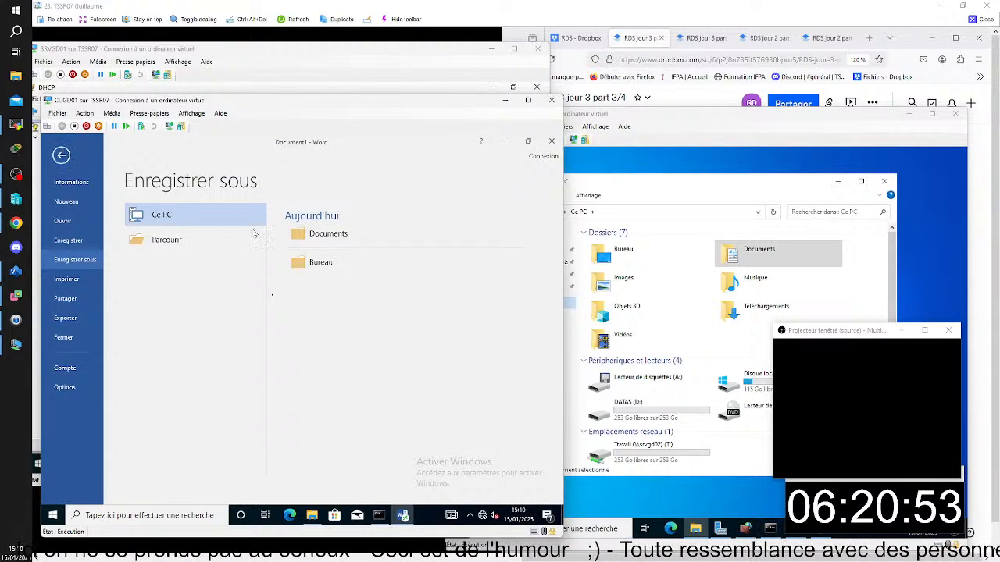
left_click(326, 234)
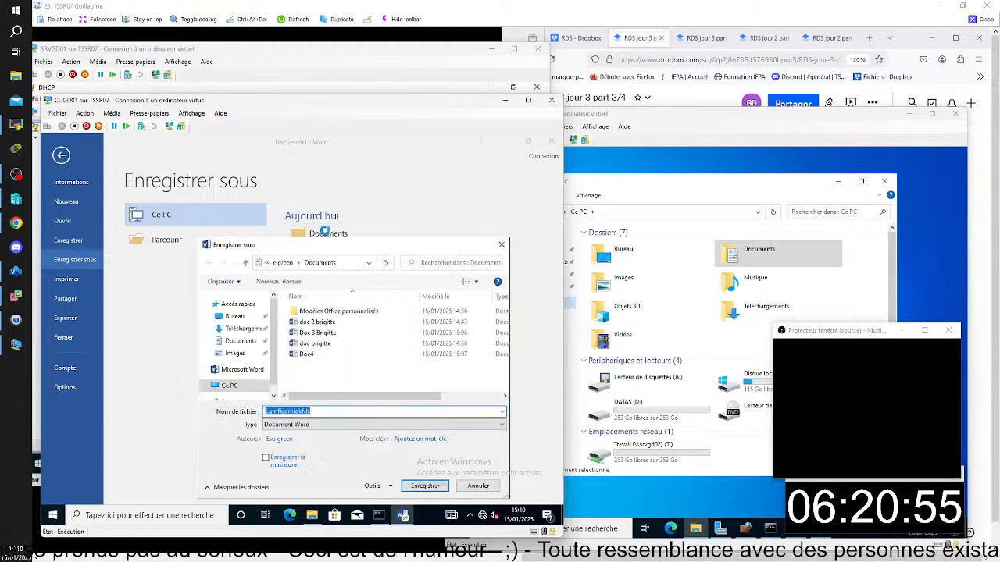
type("doc")
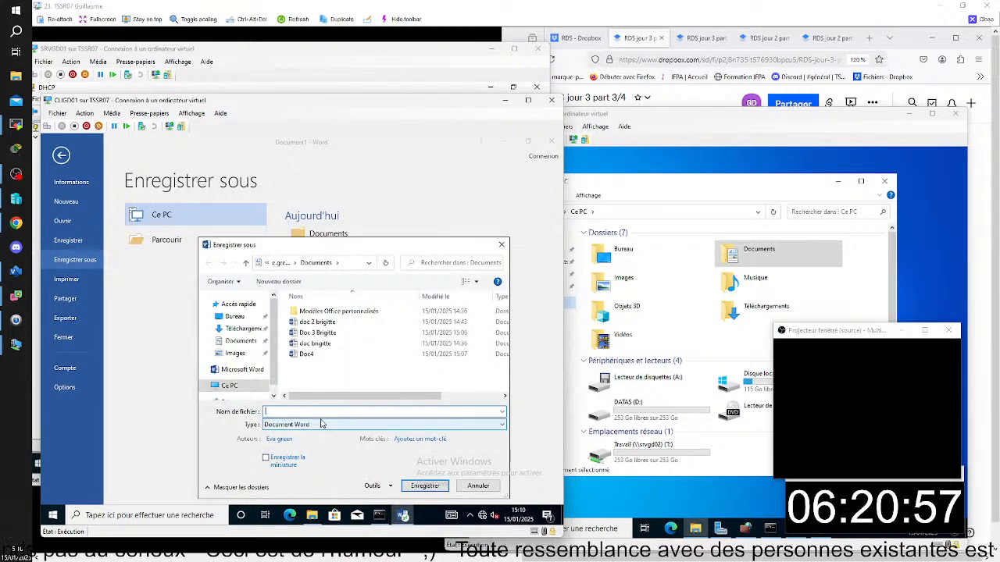
type(" 5")
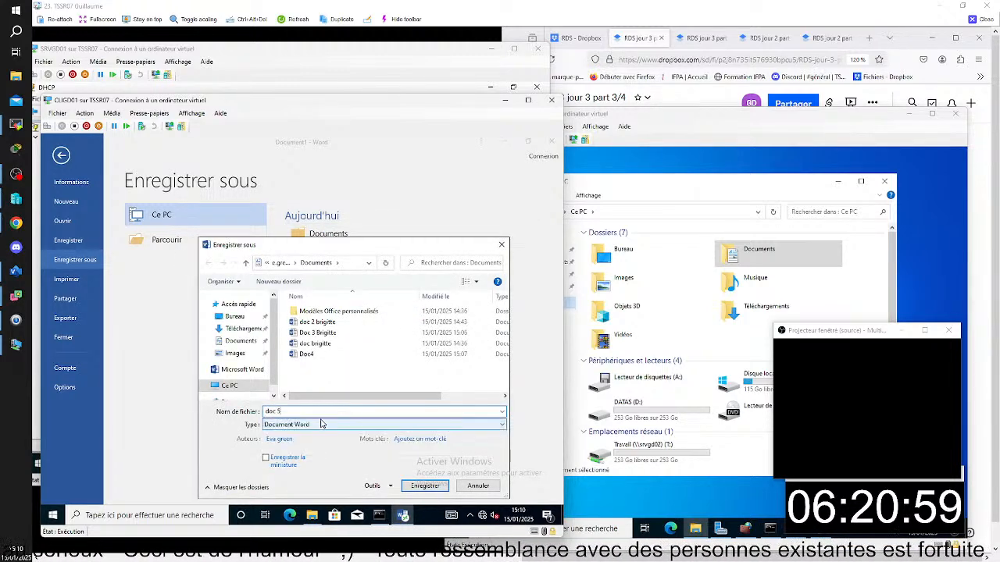
left_click(425, 486)
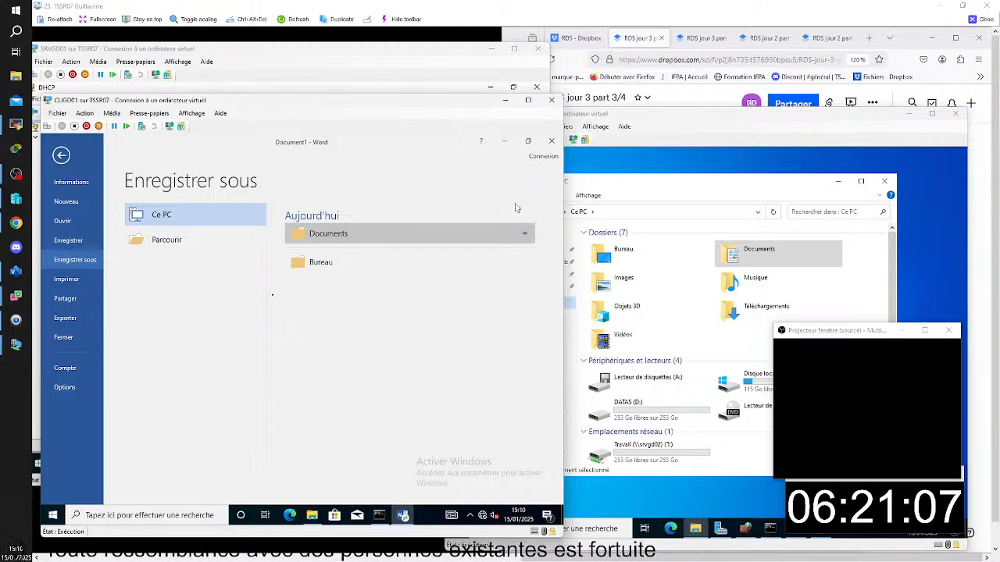
- Close Word without saving the document, and minimize the Documents window on CLIGD01
left_click(552, 141)
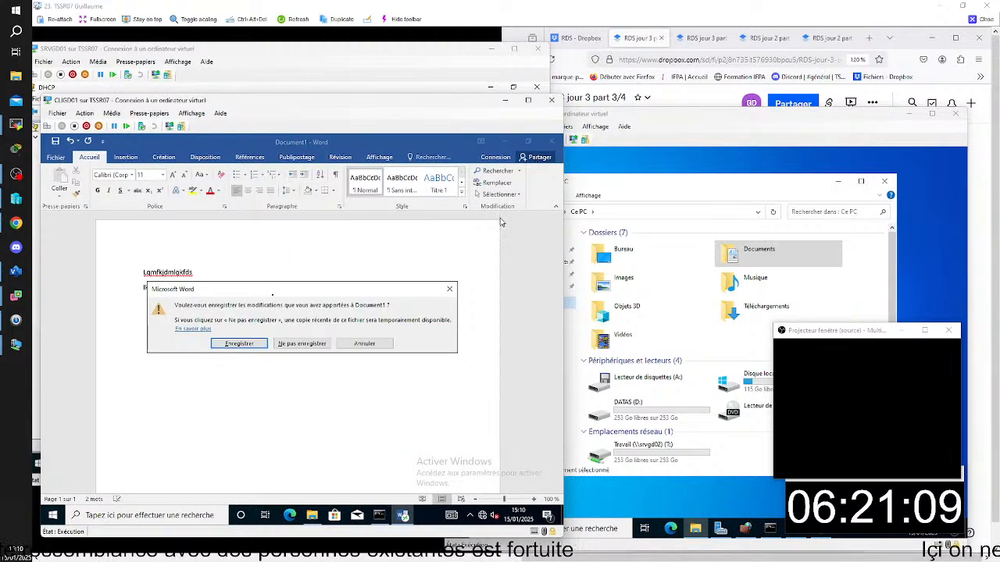
left_click(311, 344)
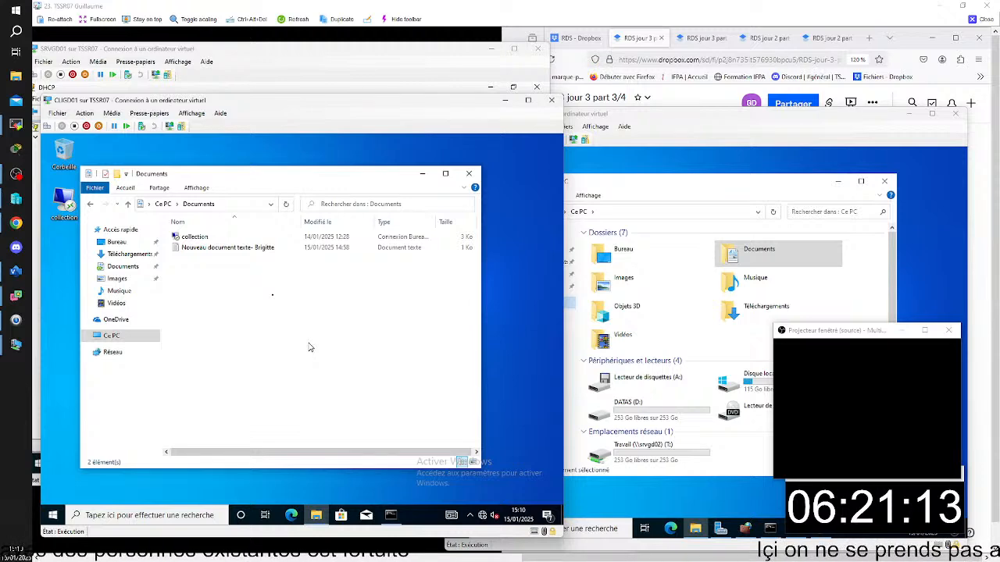
left_click(423, 174)
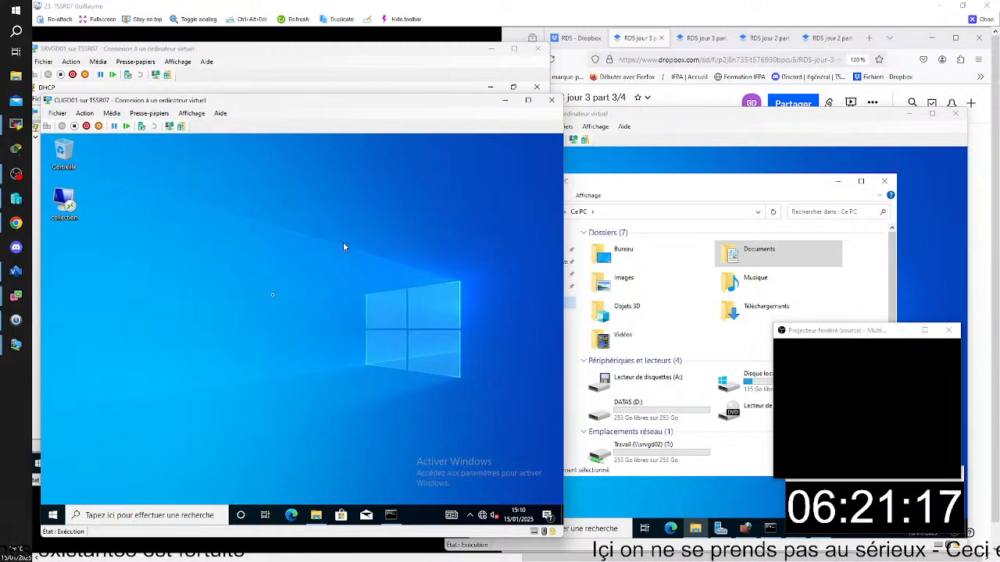
- On SRVGD01, use the collection's connections in Server Manager to log off the CLIGD01 test user's disconnected session on SRVGD03
left_click(332, 60)
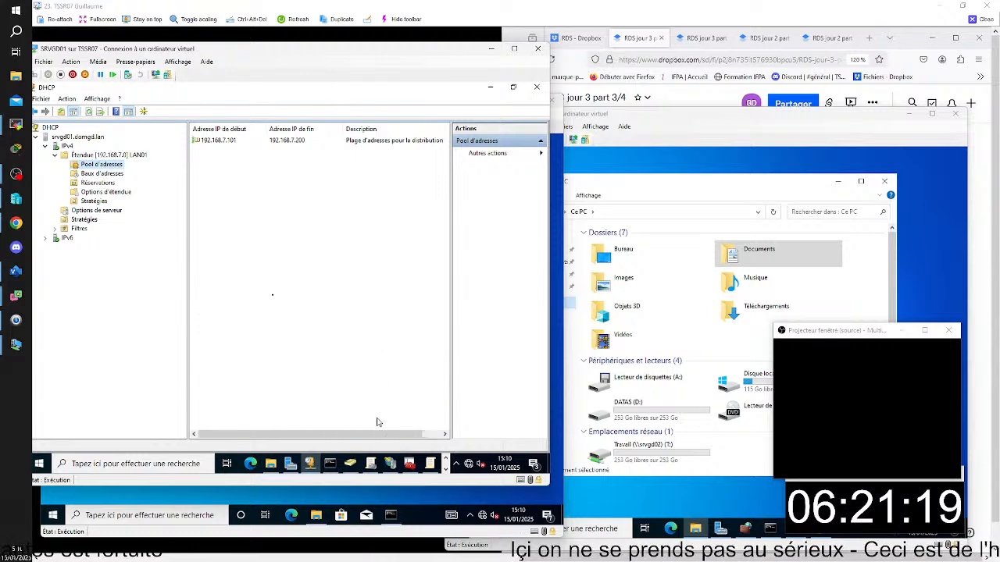
left_click(290, 464)
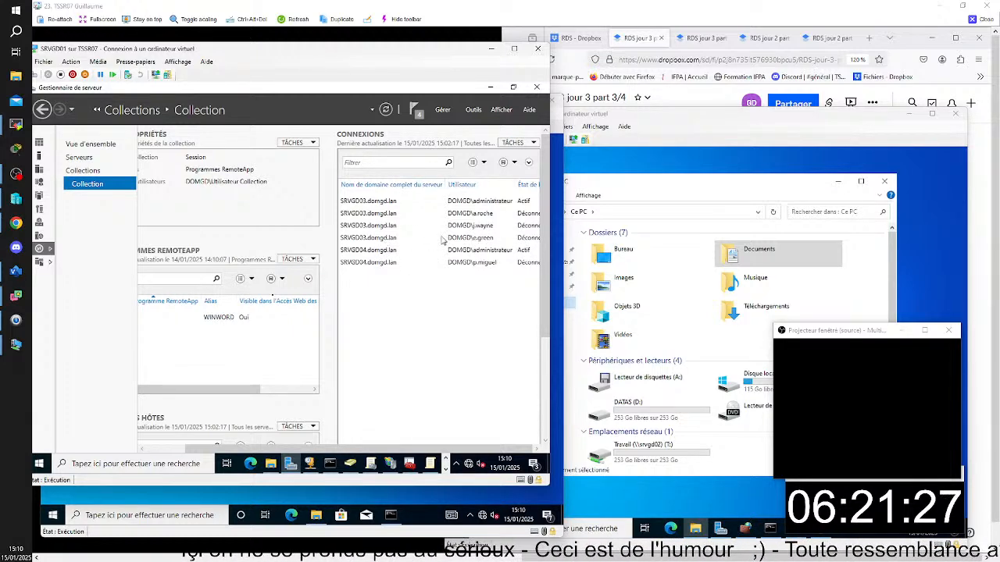
left_click(491, 239)
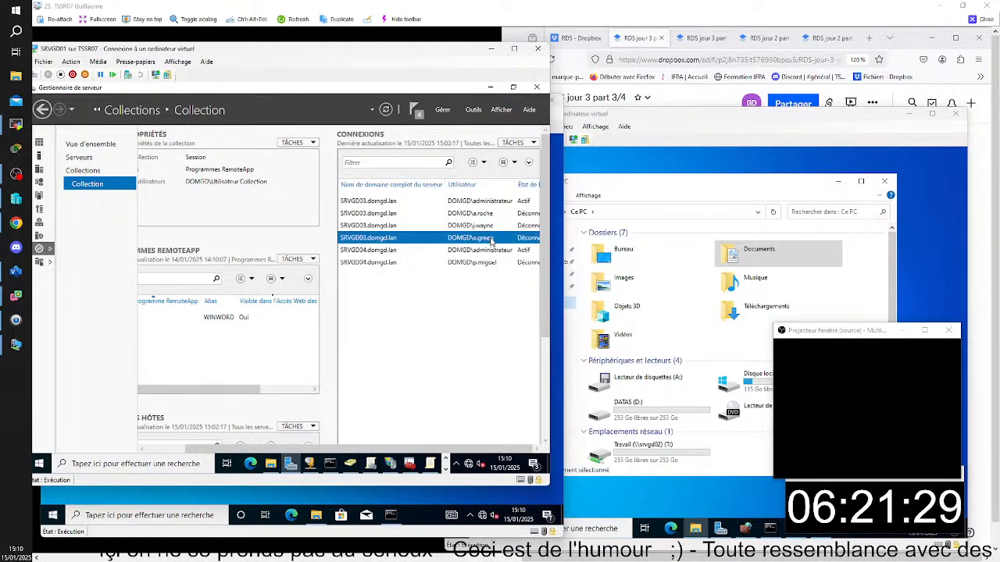
left_click(390, 464)
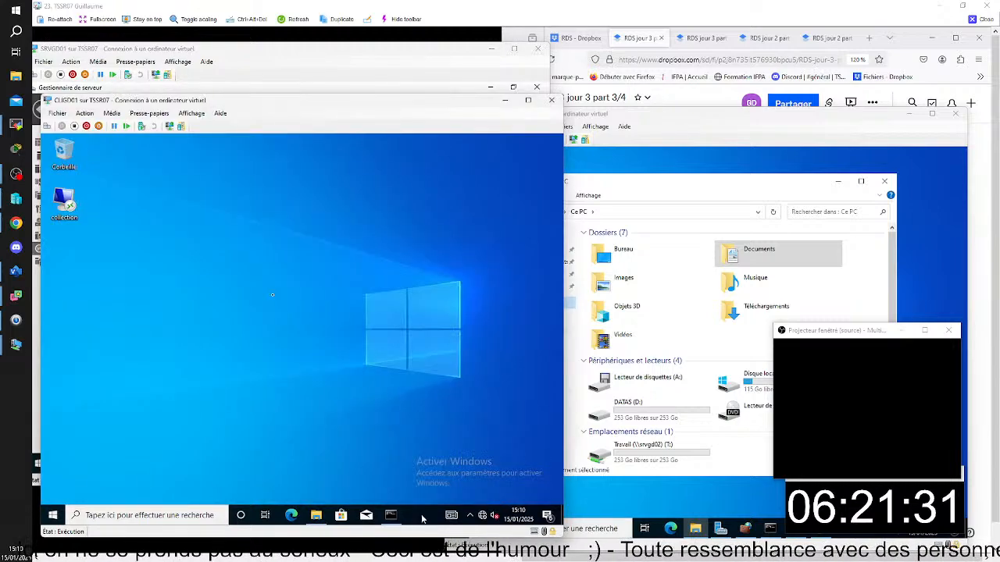
left_click(337, 82)
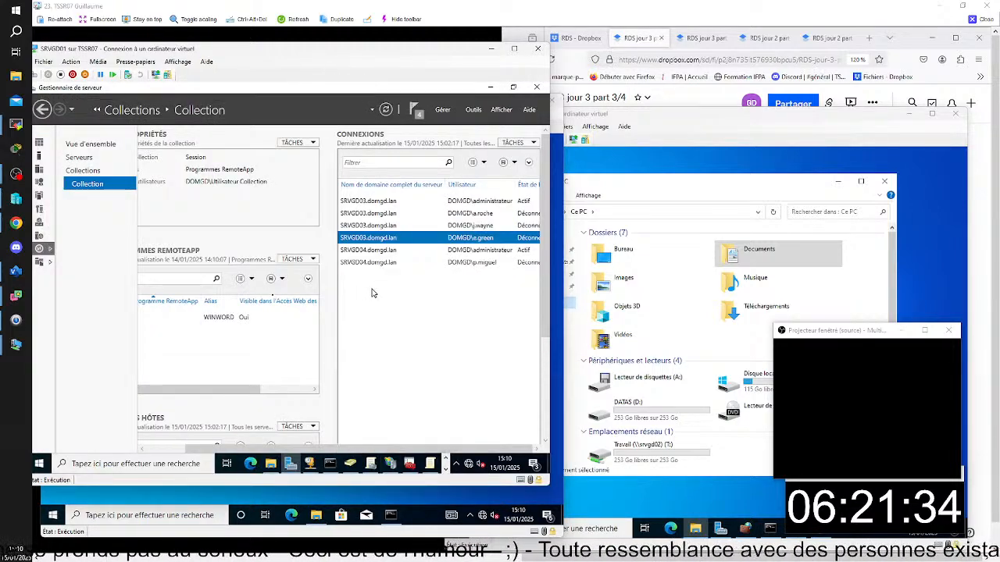
right_click(390, 241)
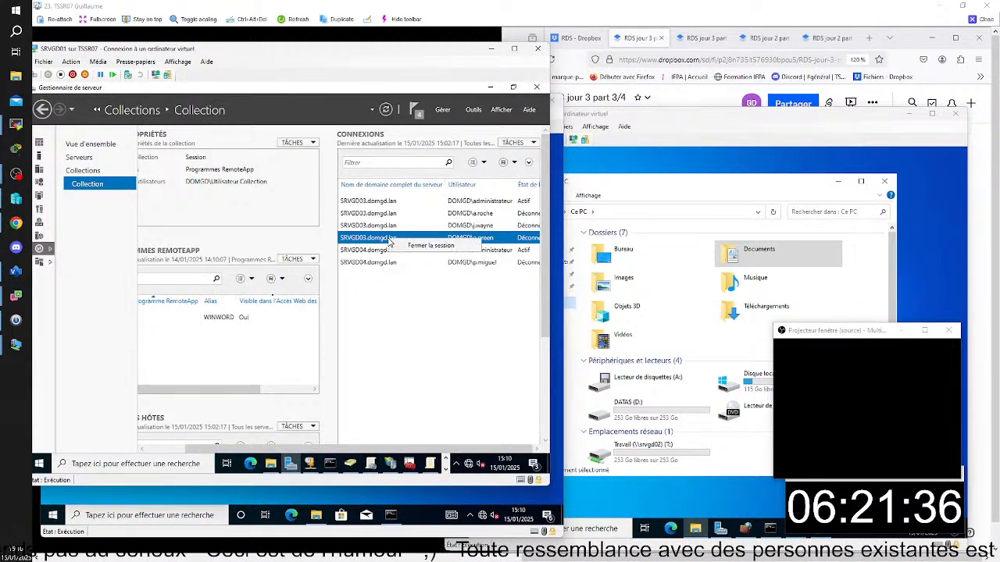
left_click(428, 245)
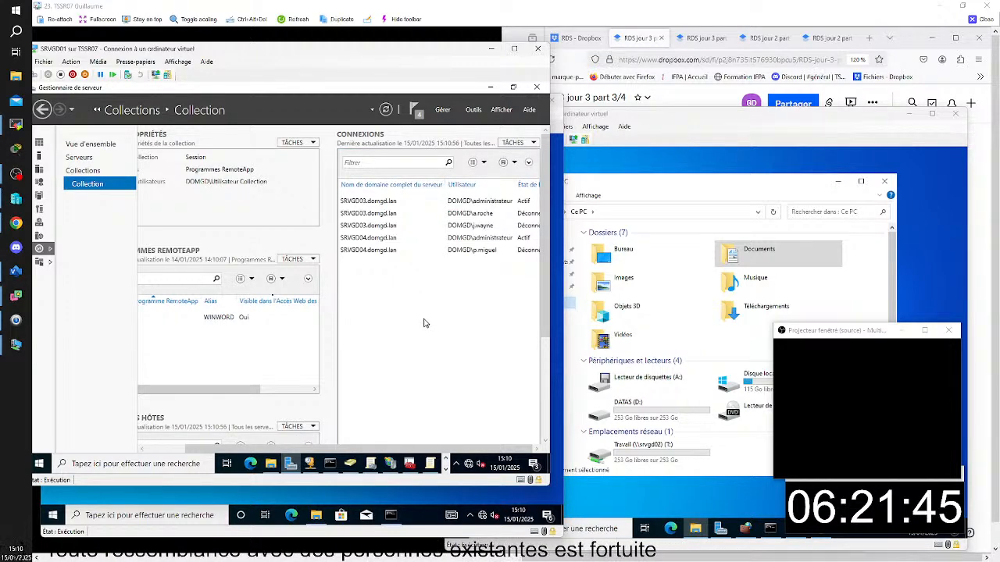
- Return to CLIGD01, relaunch the Word RemoteApp and create a blank document with two lines of random filler text
left_click(433, 527)
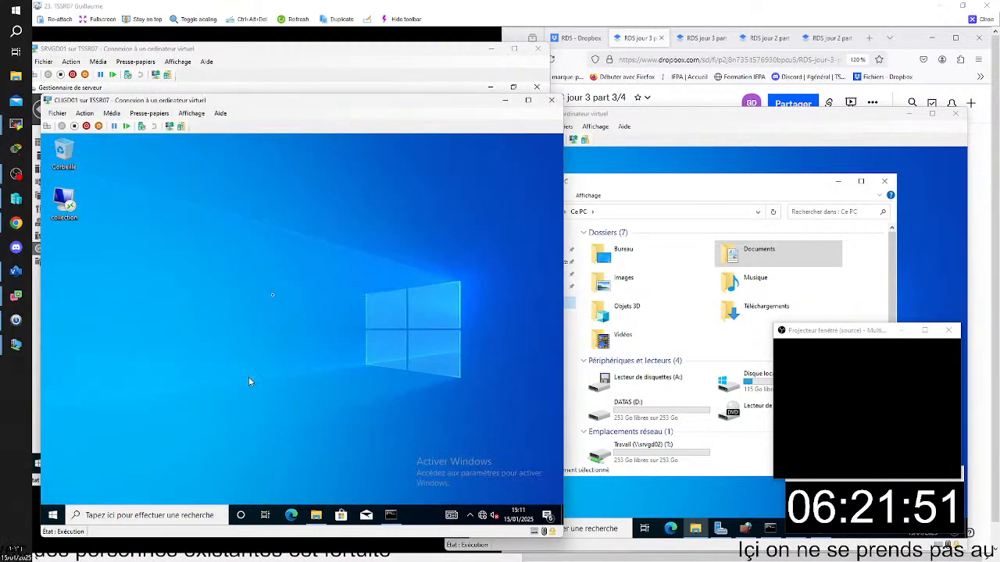
left_click(58, 515)
left_click(108, 213)
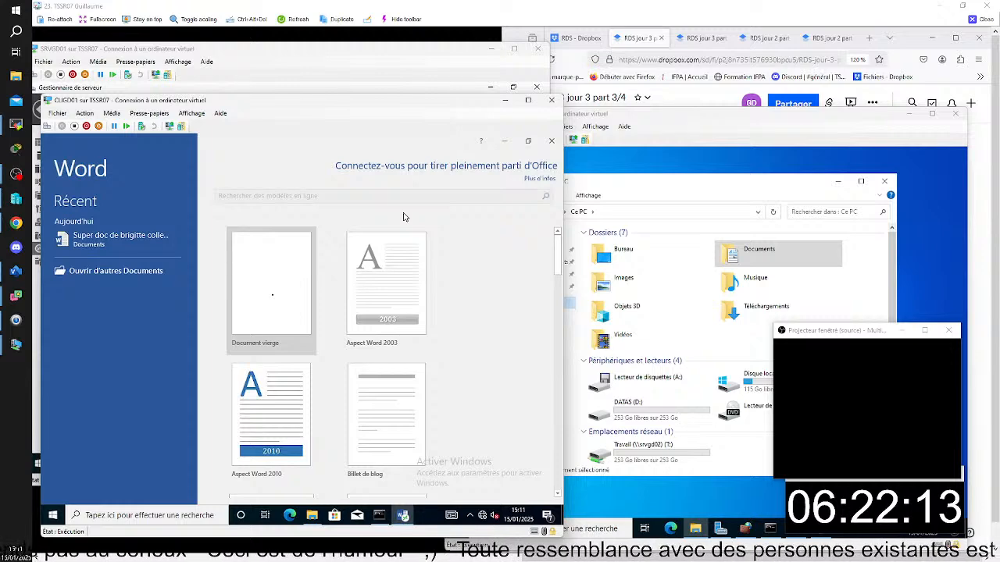
left_click(264, 296)
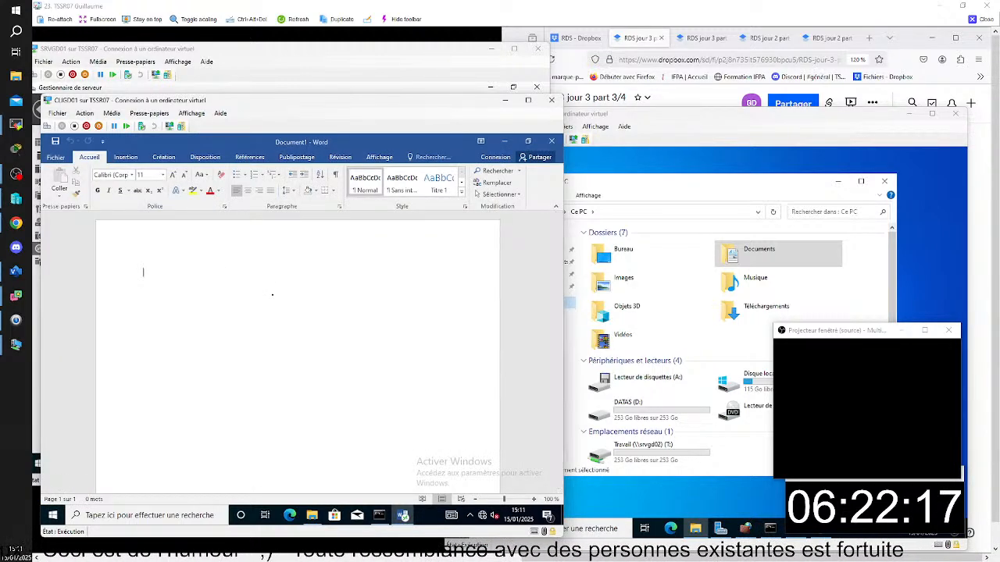
type("rqgqfqfsdgq")
key("Return")
type("qdfgfdgegf")
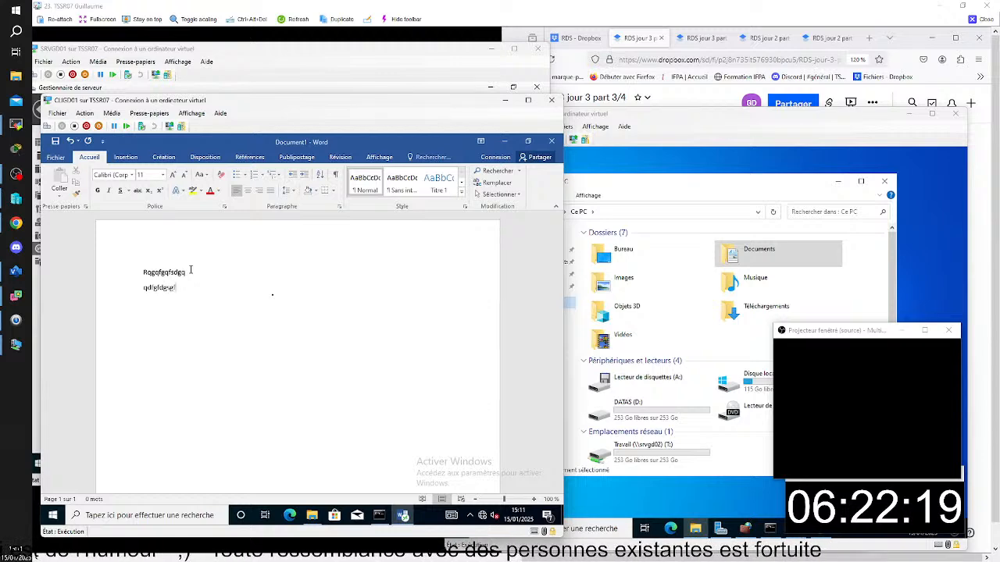
- Save the document as DOC6 in the Documents folder and close Word
left_click(57, 144)
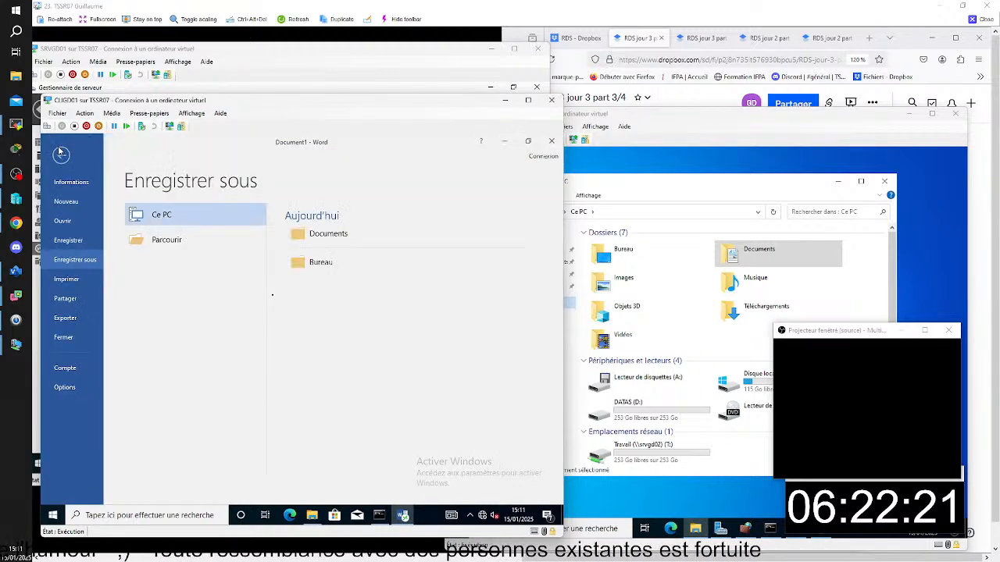
left_click(317, 234)
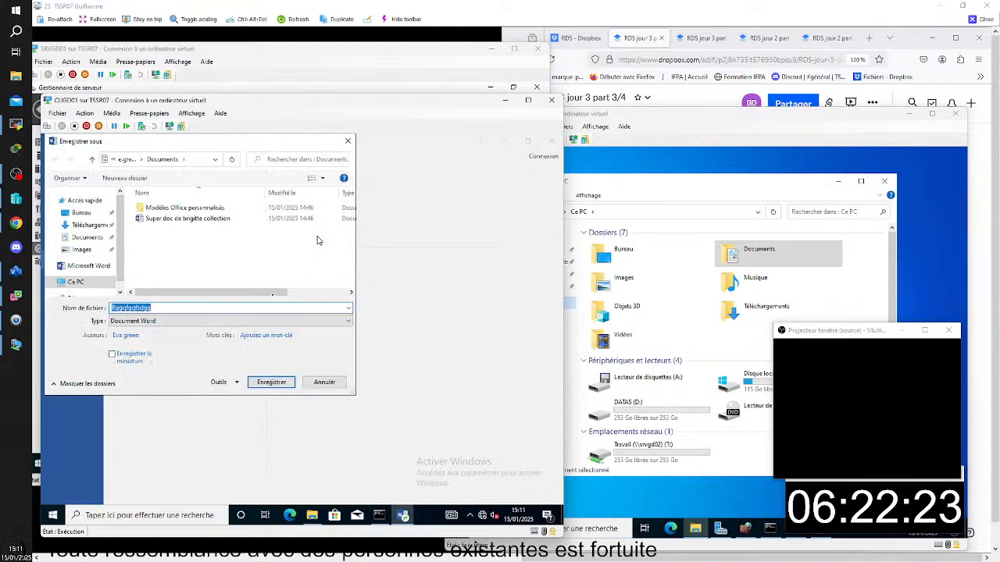
key("BackSpace")
type("DOCt")
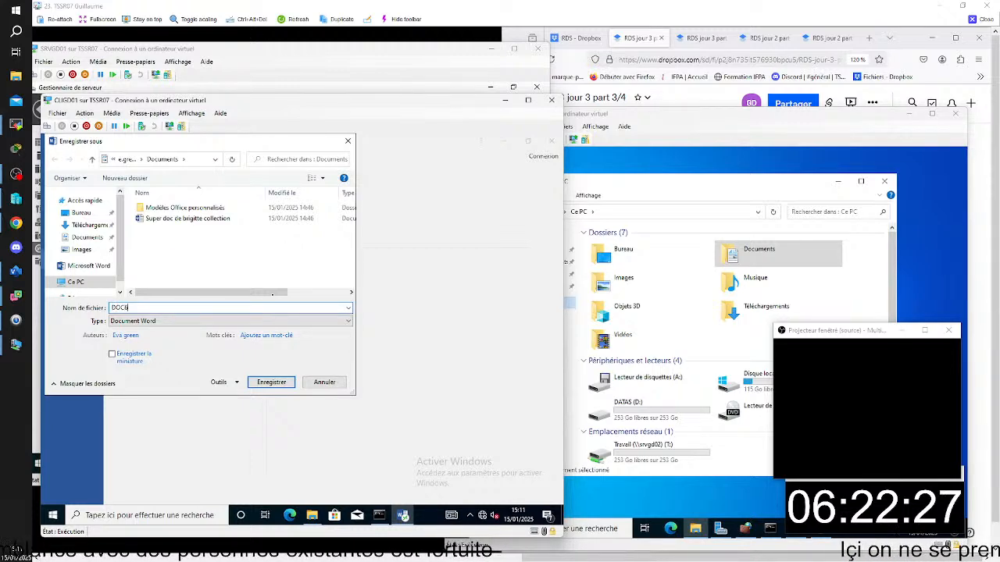
left_click(279, 386)
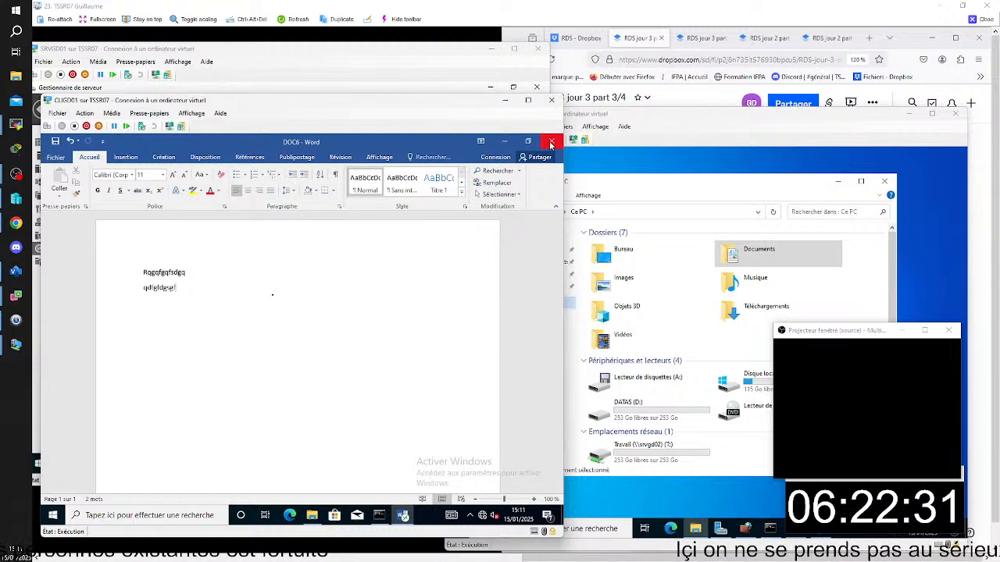
left_click(551, 141)
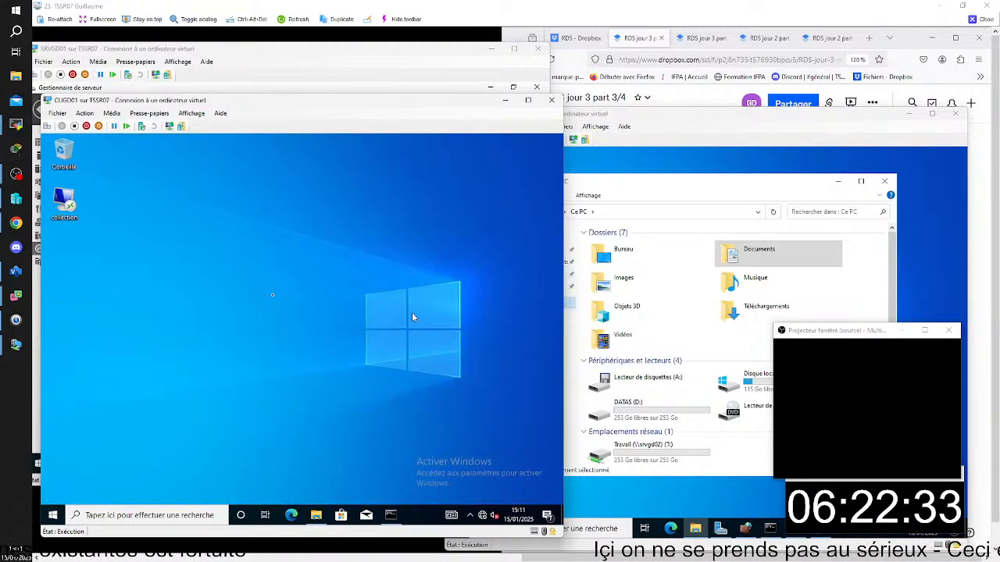
- Check the files in the Documents folder on CLIGD01, both in the restored window and from quick access
left_click(316, 517)
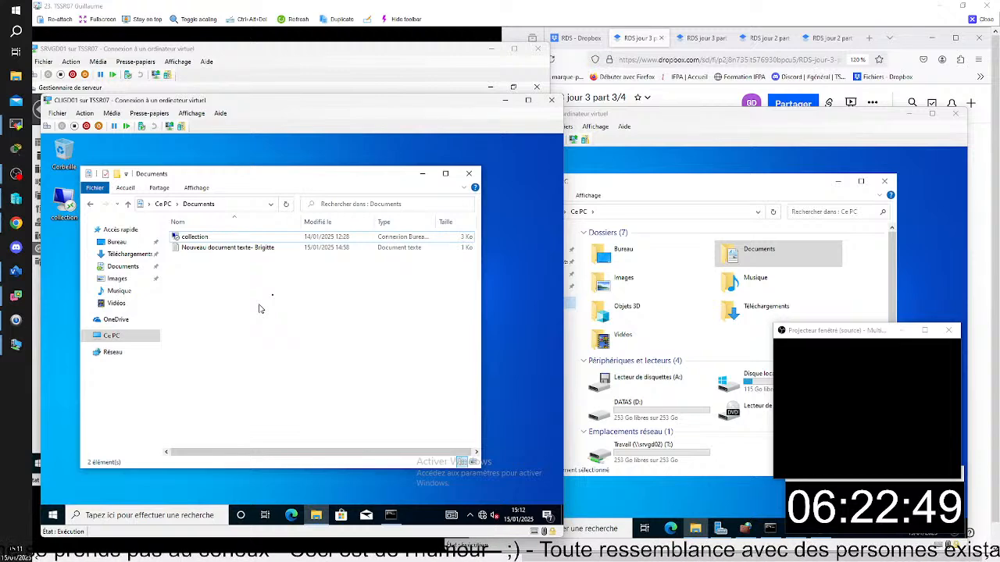
left_click(235, 249)
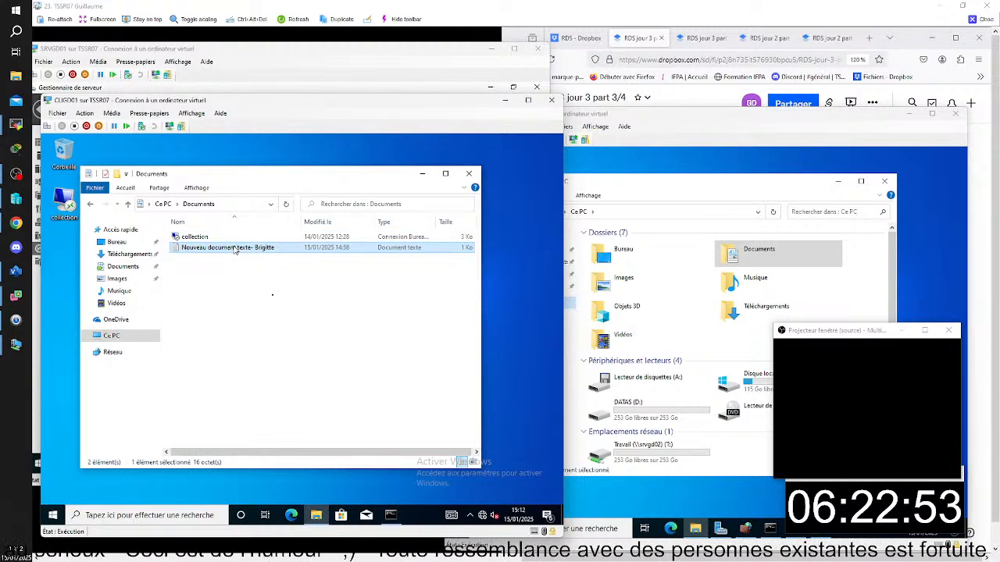
left_click(226, 237)
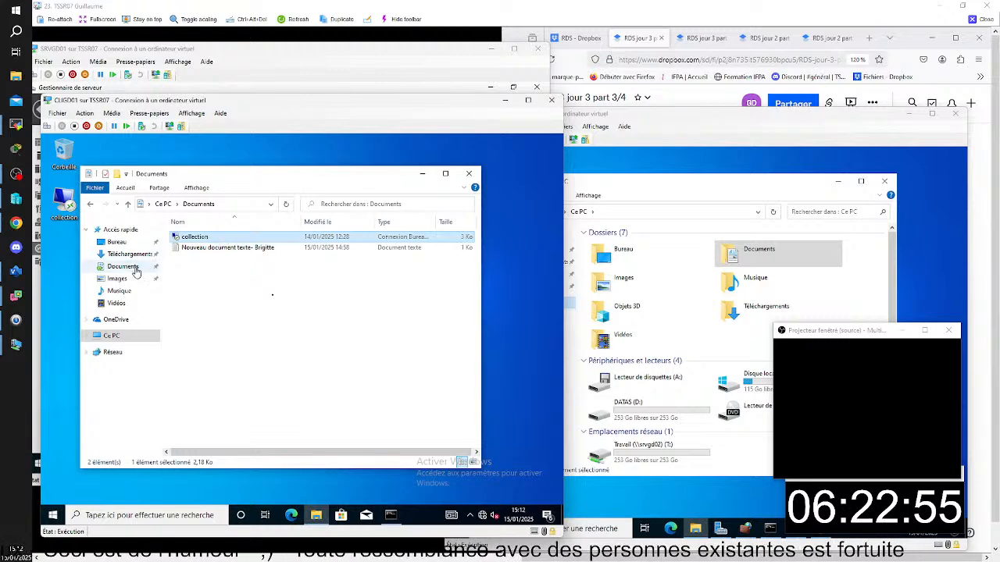
left_click(129, 267)
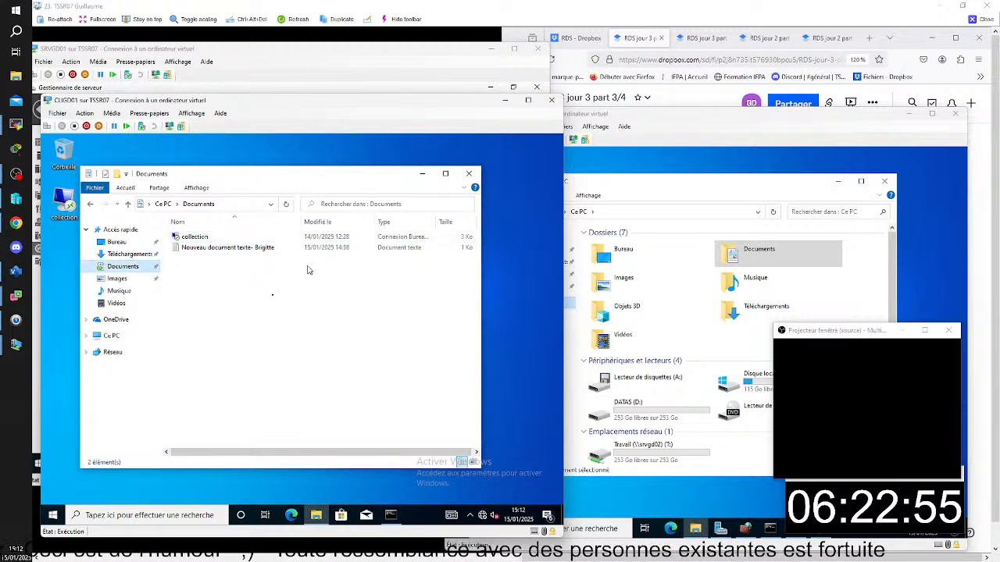
- Inspect the target location in the properties of the quick access Documents folder, and close the properties
right_click(123, 271)
left_click(209, 408)
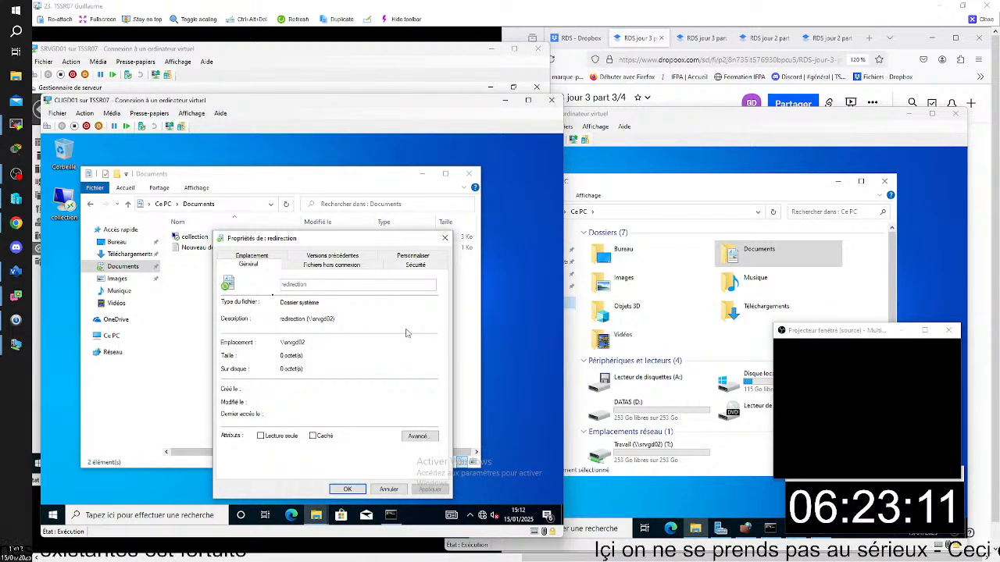
left_click(261, 256)
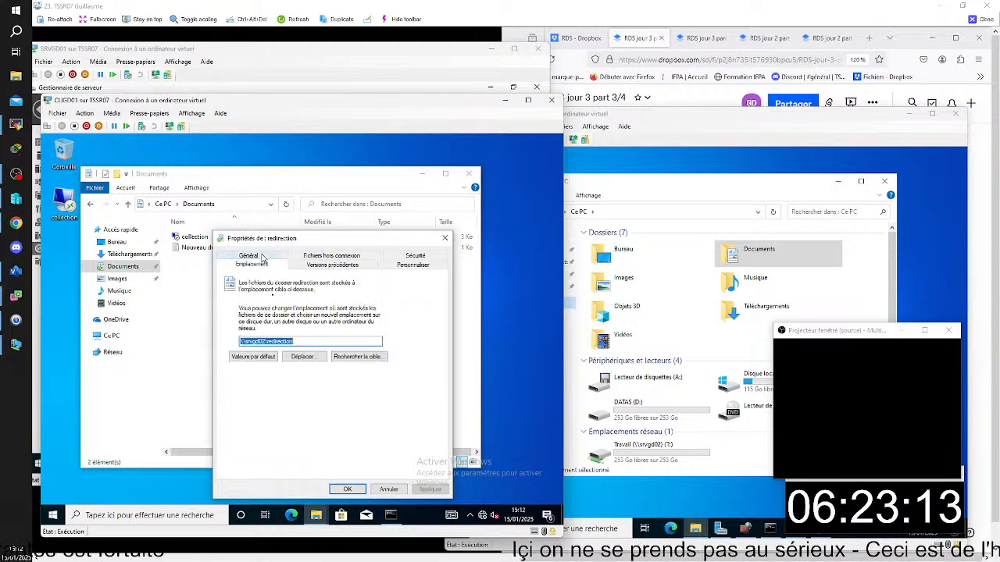
left_click(332, 343)
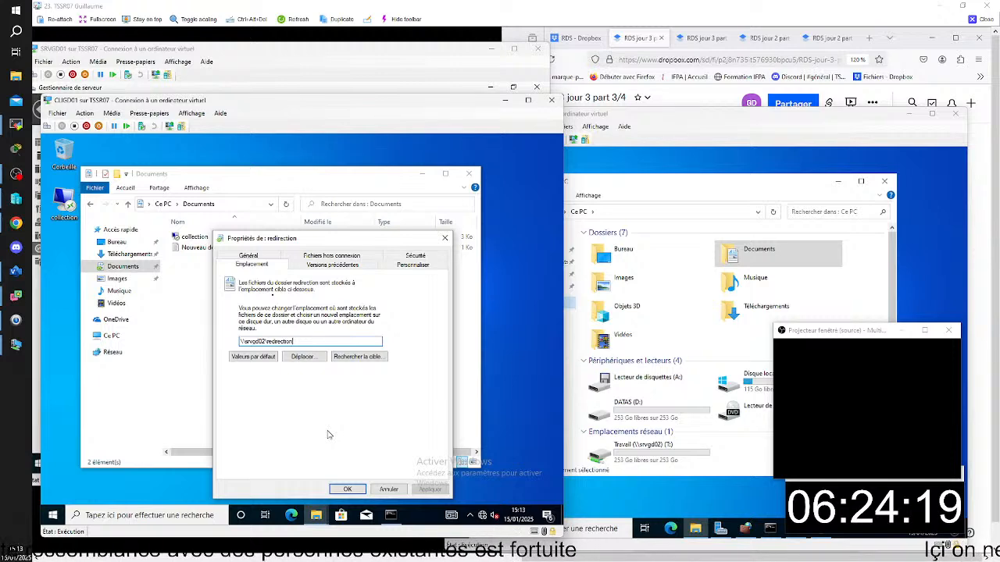
left_click(349, 489)
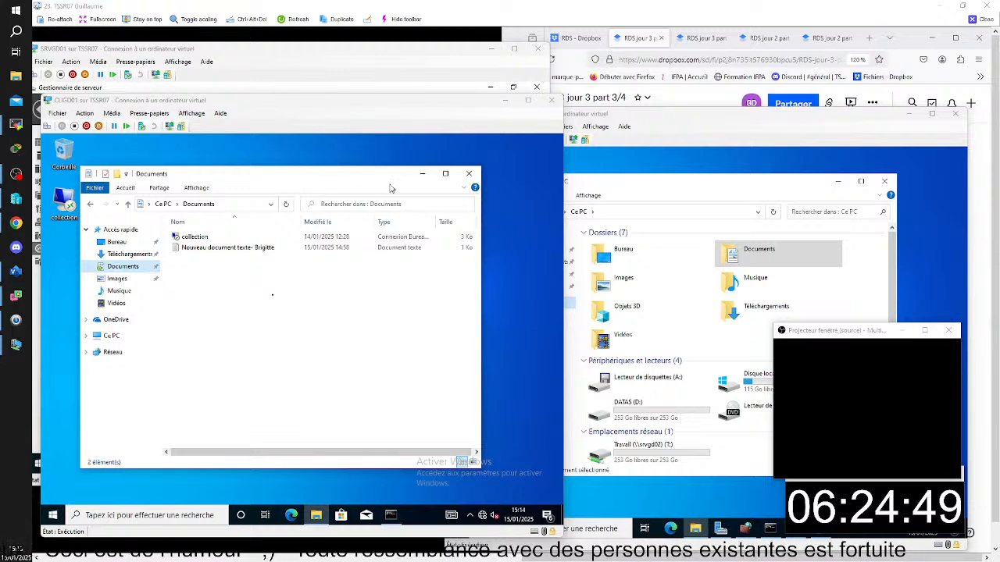
- On SRVGD01, create a GPO named redirection in Group Policy Management and link it to the domgd.lan domain
left_click(273, 76)
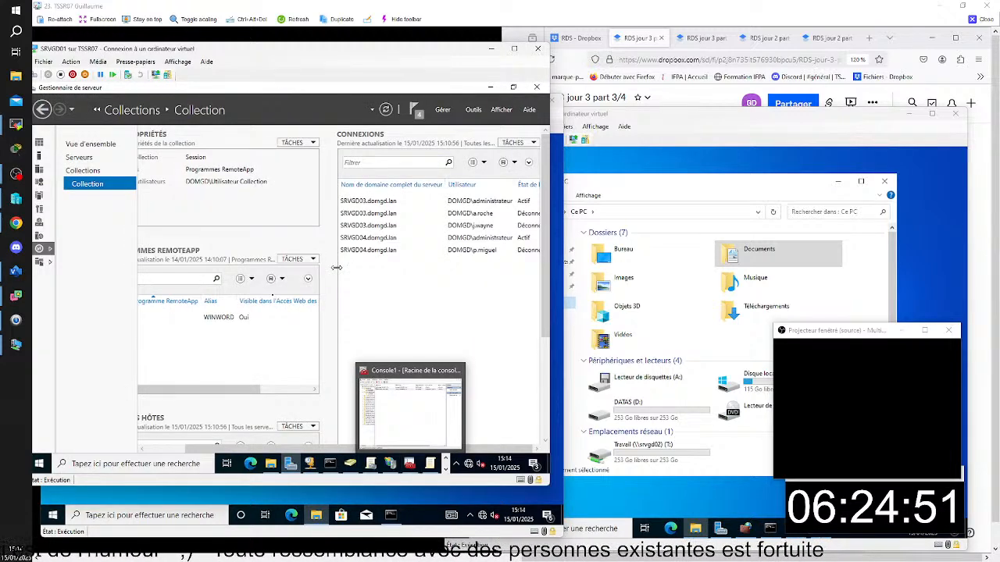
left_click(350, 467)
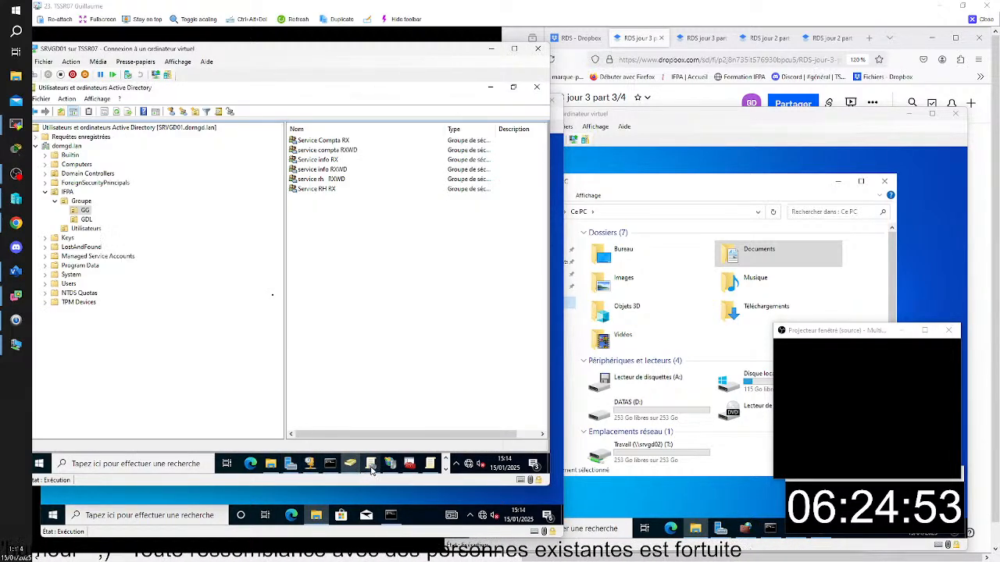
left_click(372, 467)
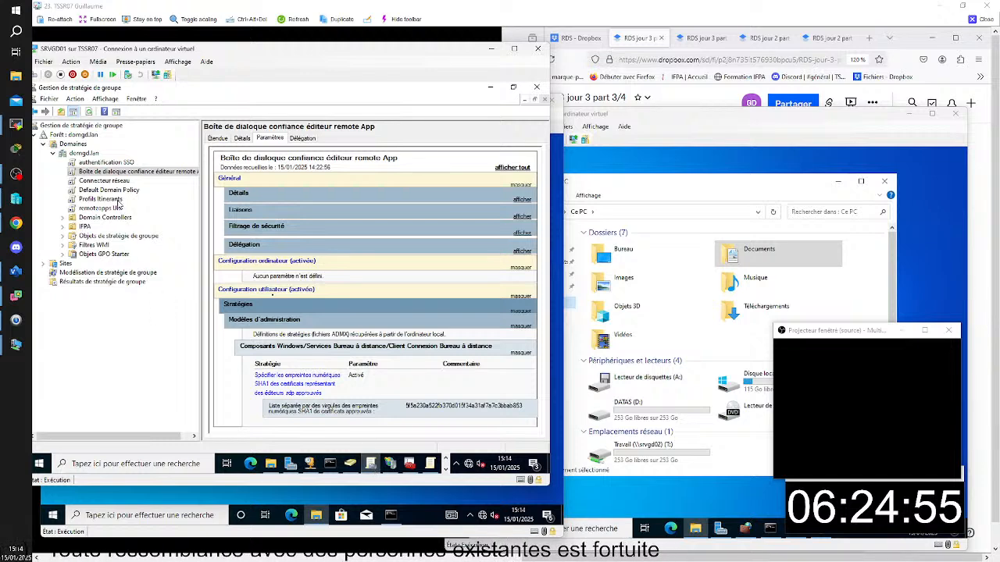
left_click(83, 155)
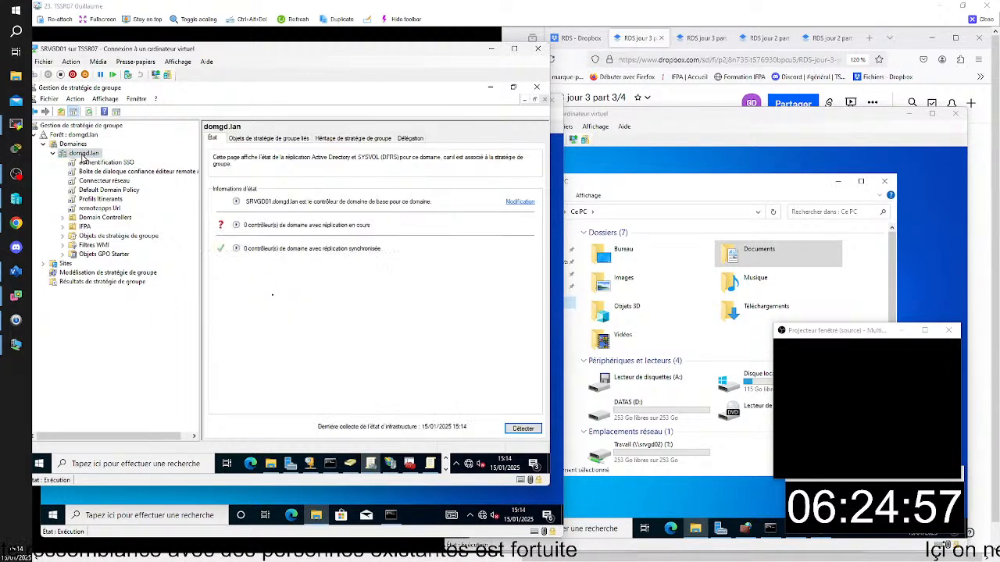
right_click(83, 155)
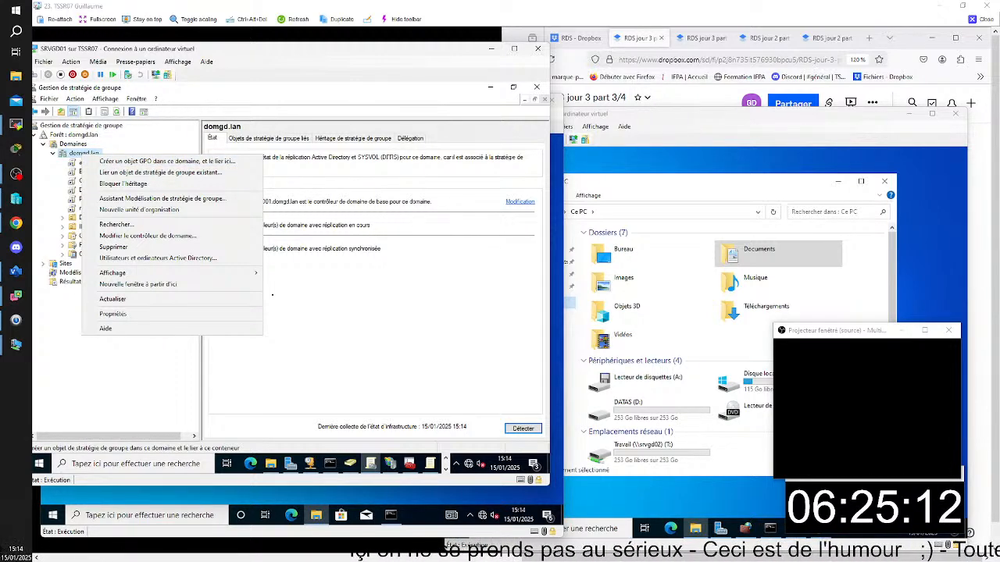
left_click(167, 161)
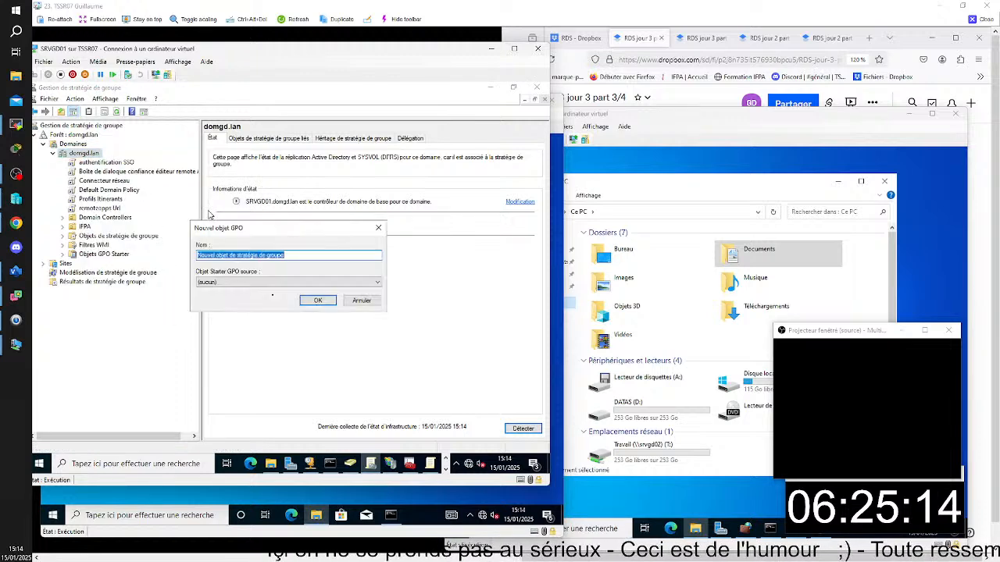
key("BackSpace")
type("rdsirectio")
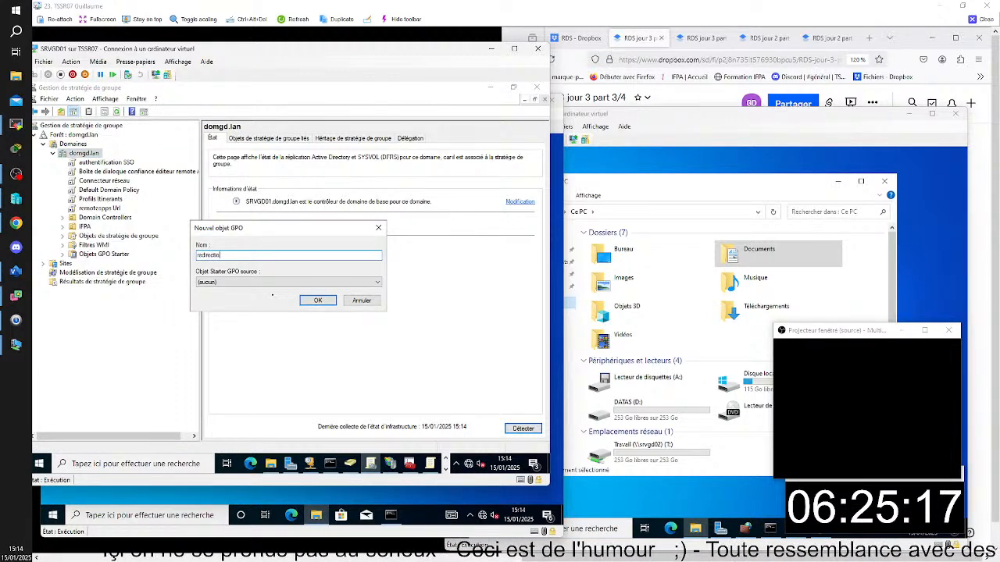
type("n")
left_click(314, 300)
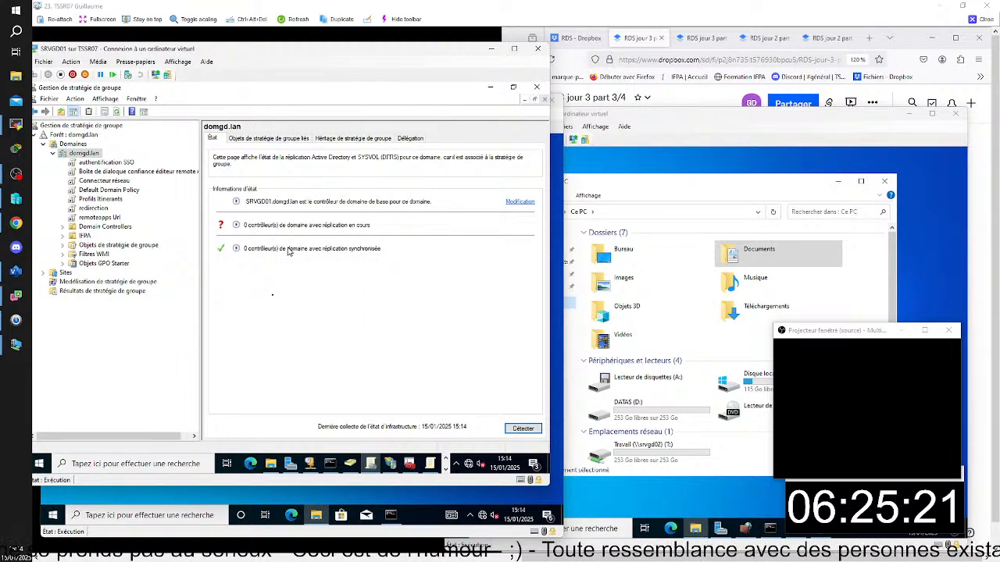
- Open the redirection GPO in the policy editor
left_click(94, 208)
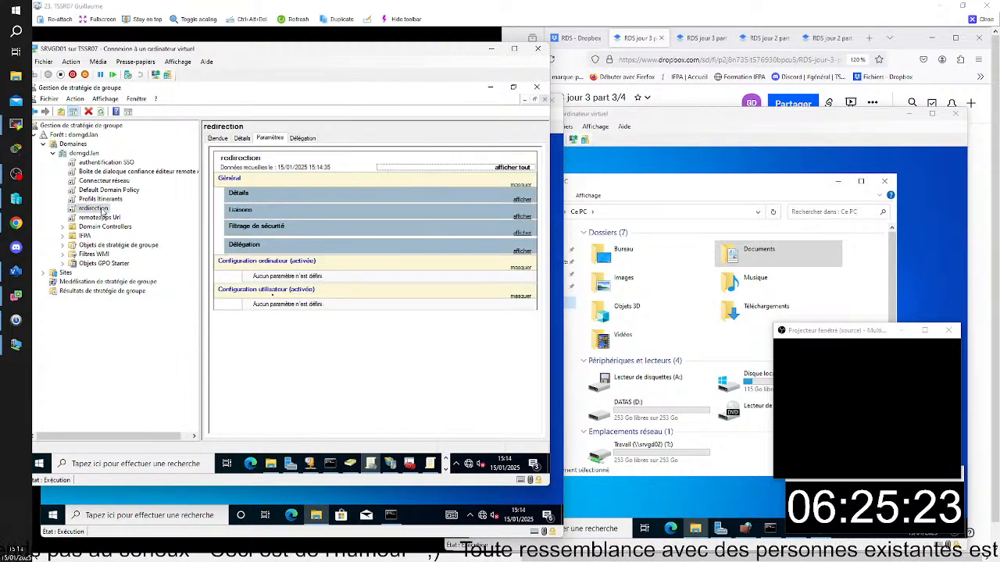
right_click(102, 209)
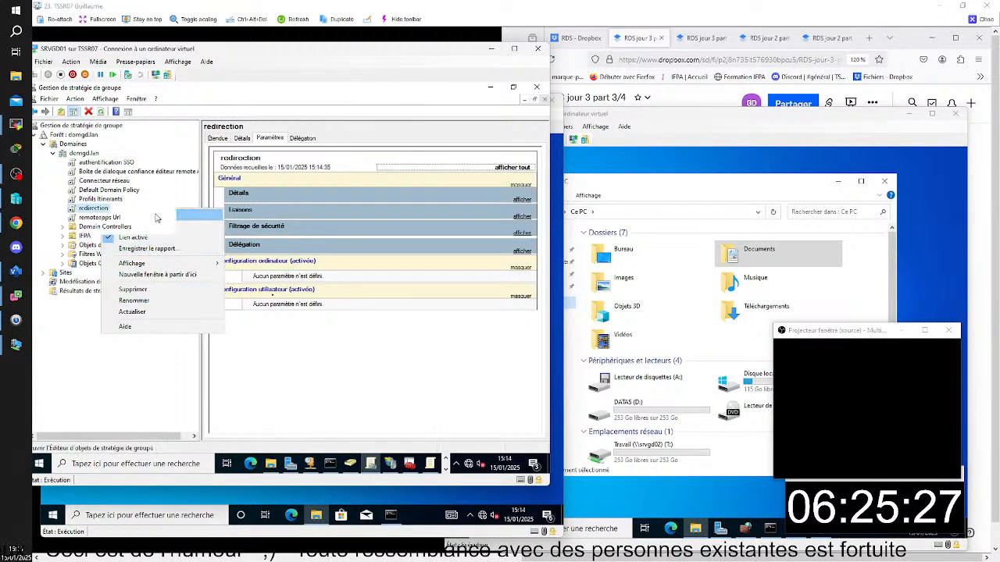
left_click(156, 218)
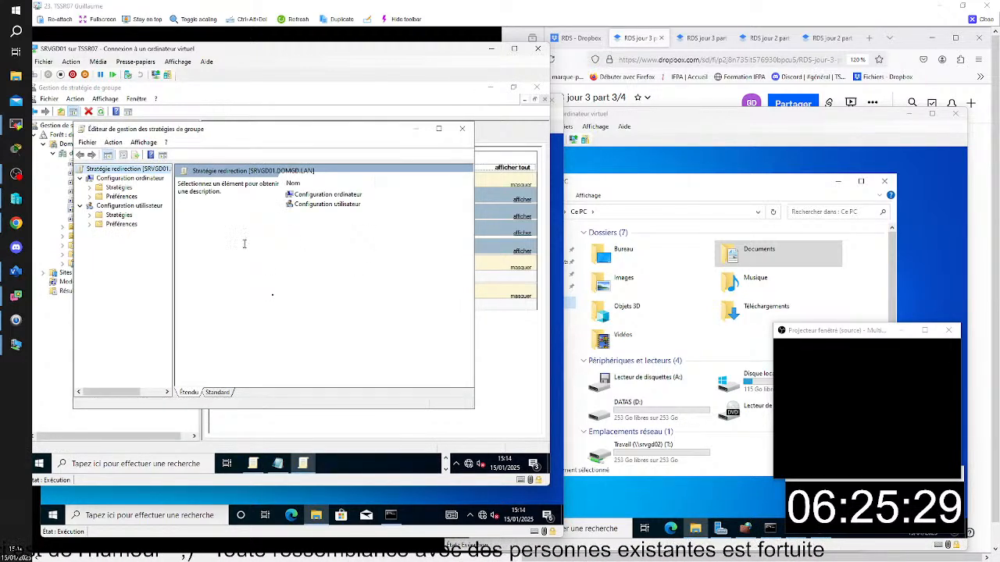
- Select Documents under the user configuration's Stratégies, Paramètres Windows, Redirection de dossiers, widening the tree to read the full names
left_click(129, 206)
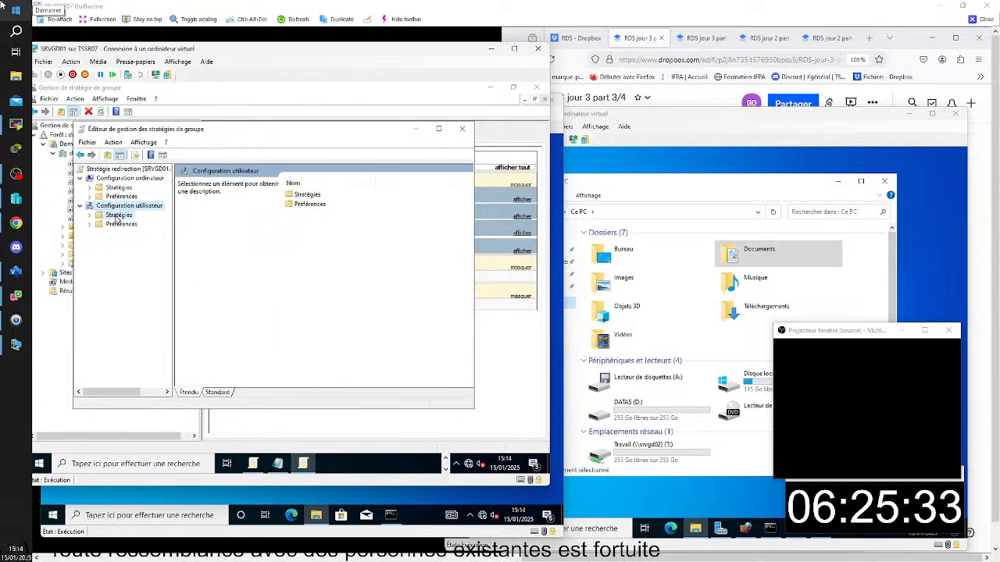
left_click(118, 216)
left_click(93, 216)
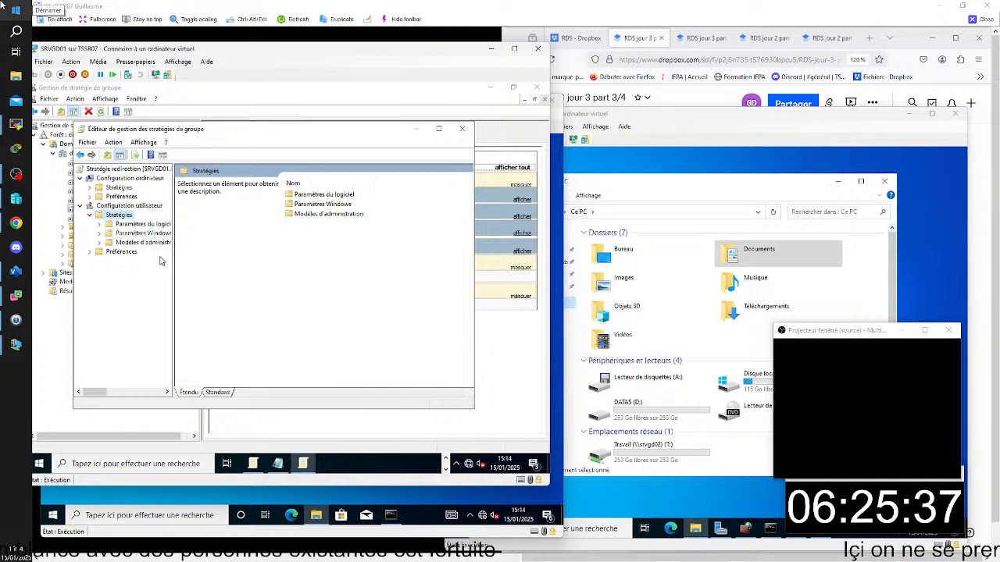
left_click_drag(246, 270, 241, 275)
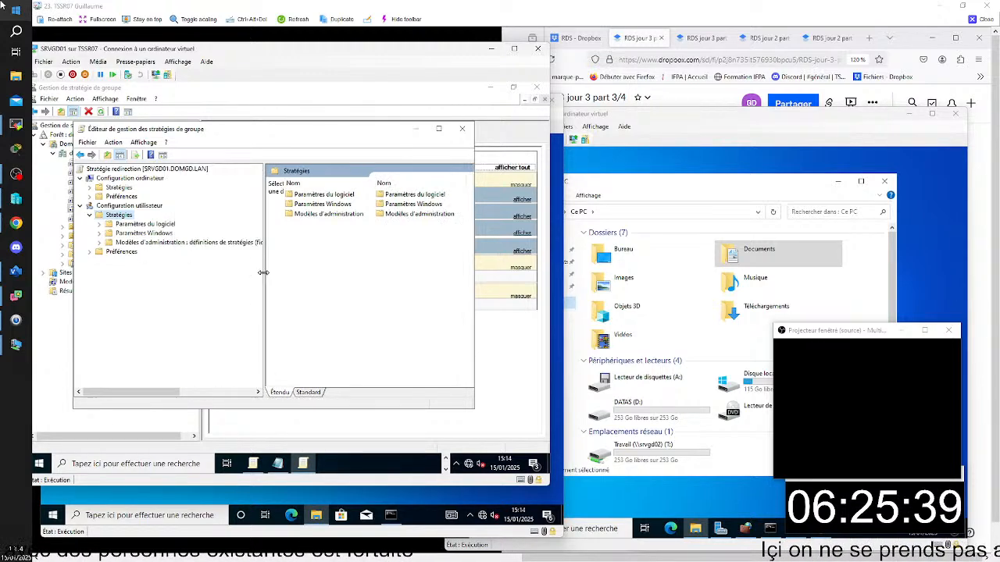
left_click(99, 233)
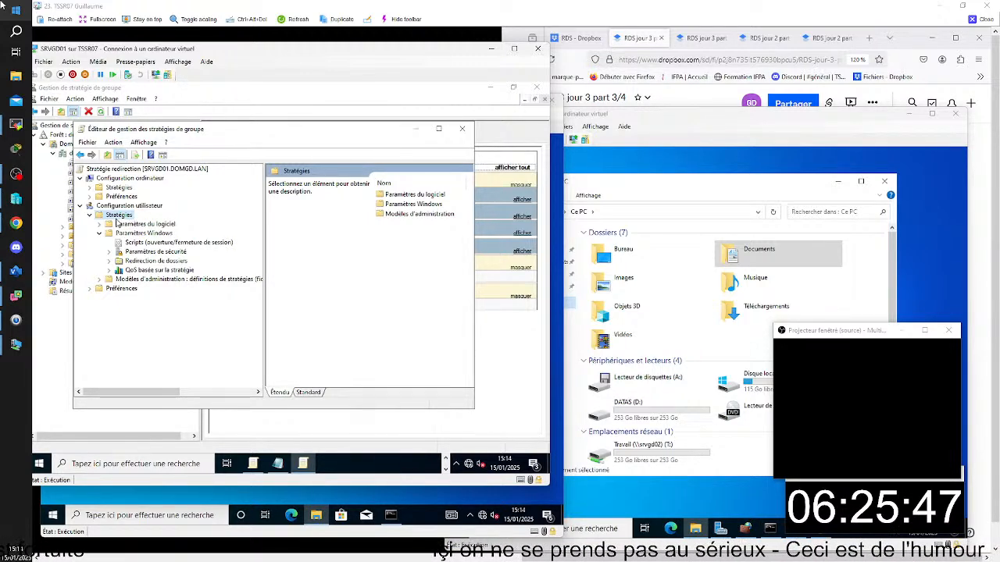
mouse_move(2, 319)
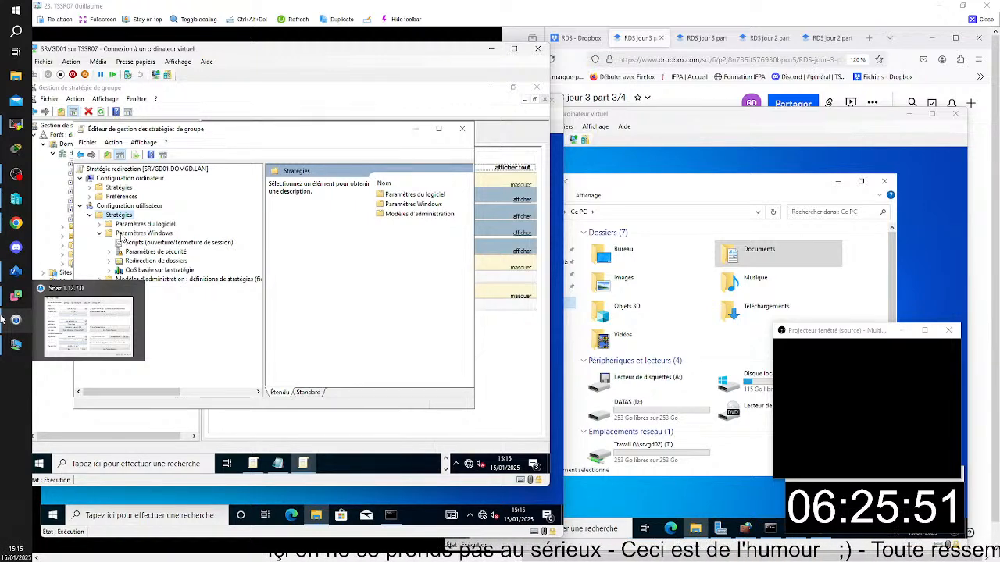
left_click(109, 261)
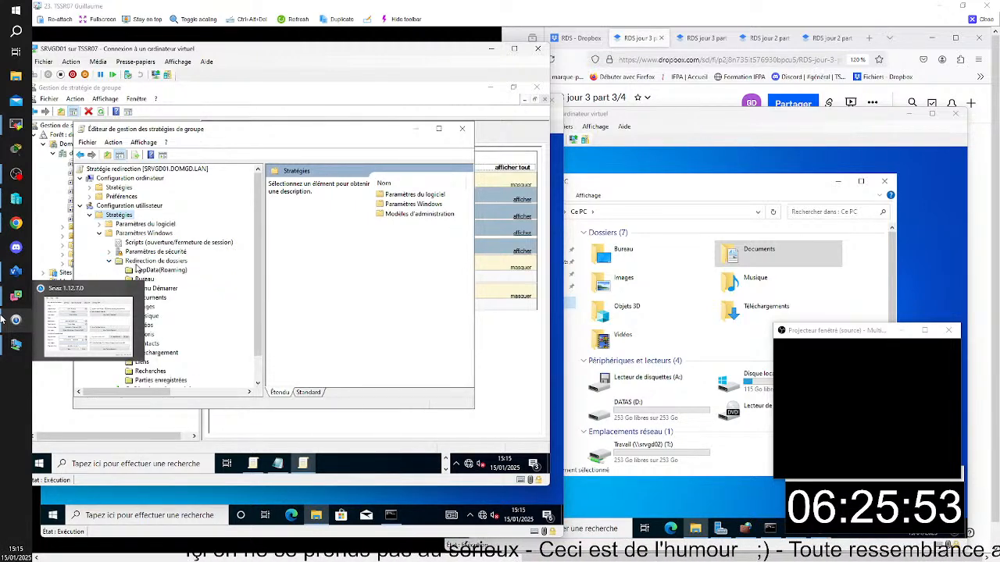
left_click(155, 299)
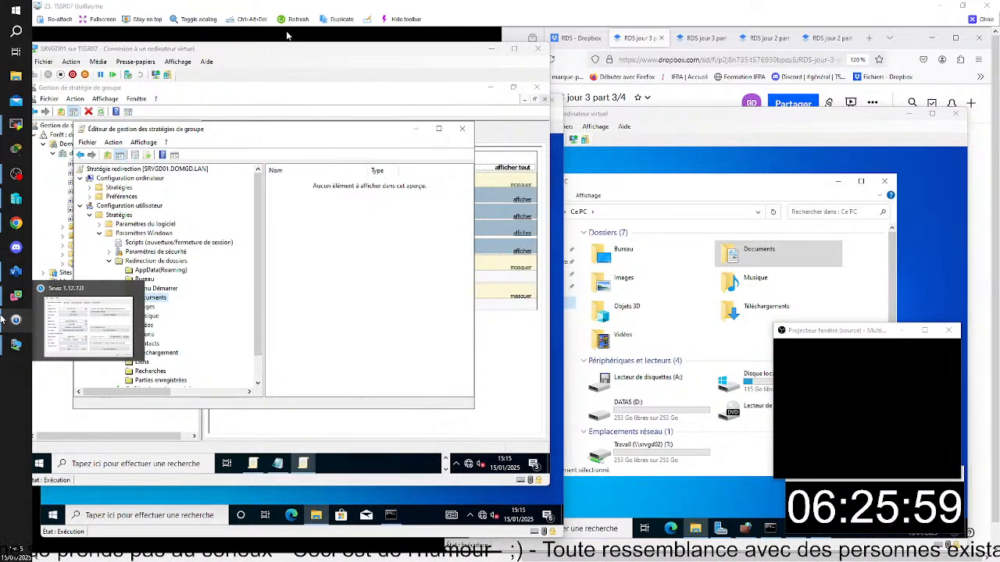
- Capture the SRVGD01 window showing the policy path and paste the screenshot at the end of the RDS jour 3 part 3/4 document
key("super+shift+s")
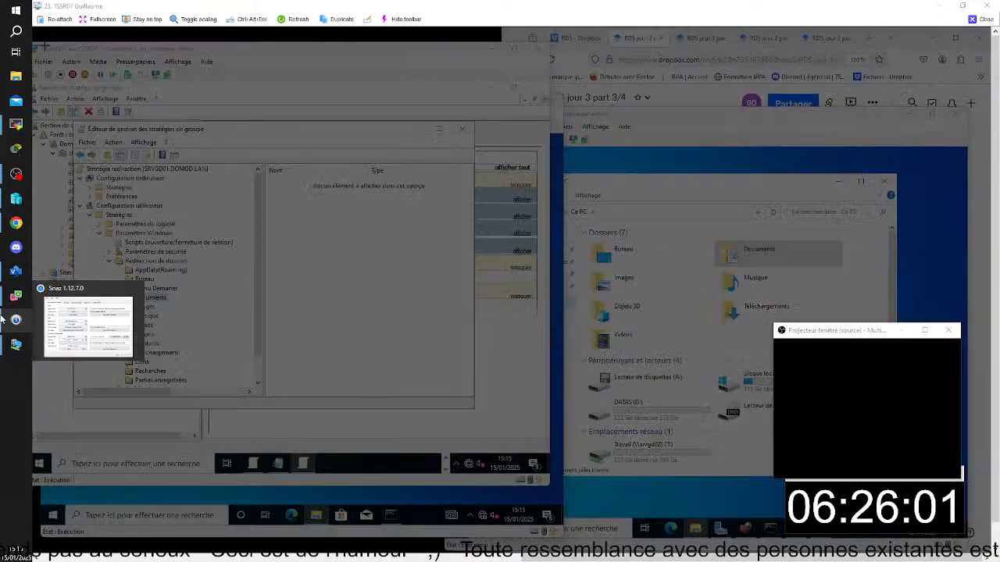
left_click_drag(33, 40, 558, 500)
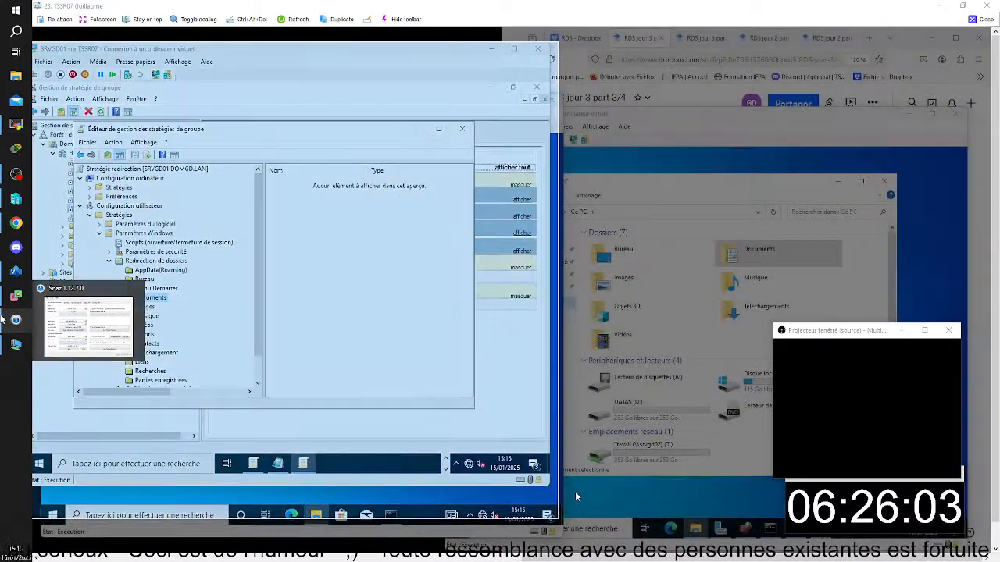
left_click(656, 37)
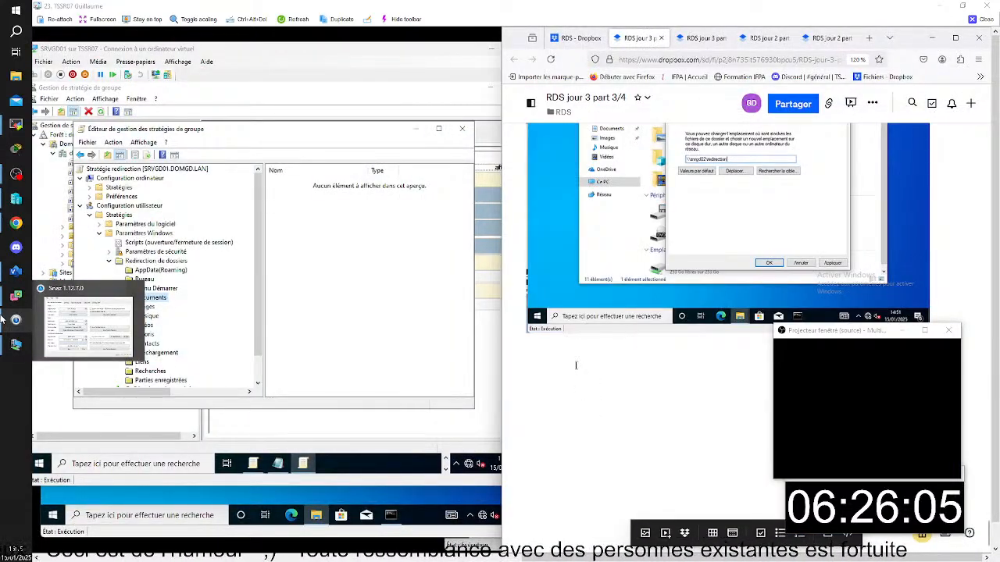
key("ctrl+v")
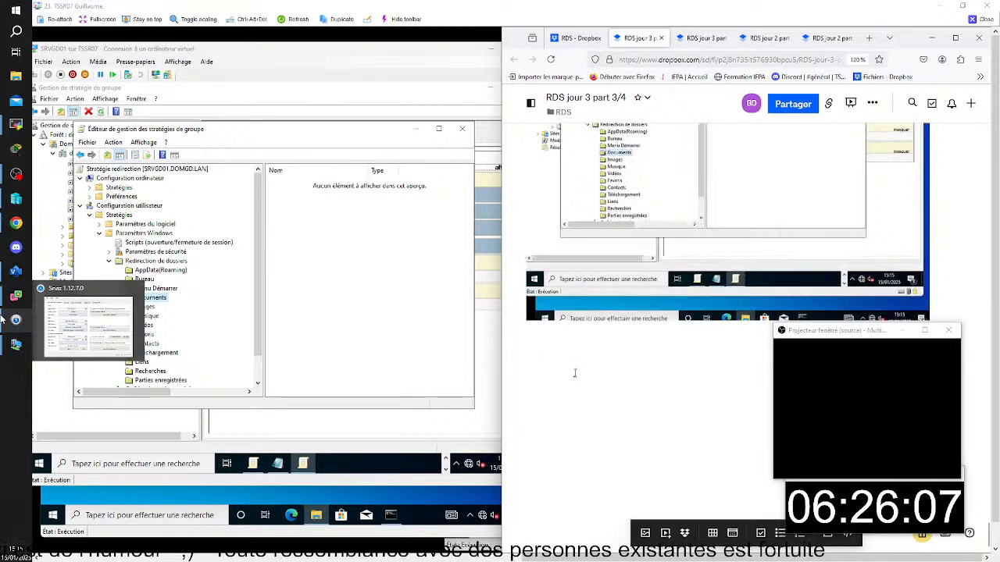
- Open the Documents redirection properties in the policy editor and review the available target options without changing the setting
left_click(214, 55)
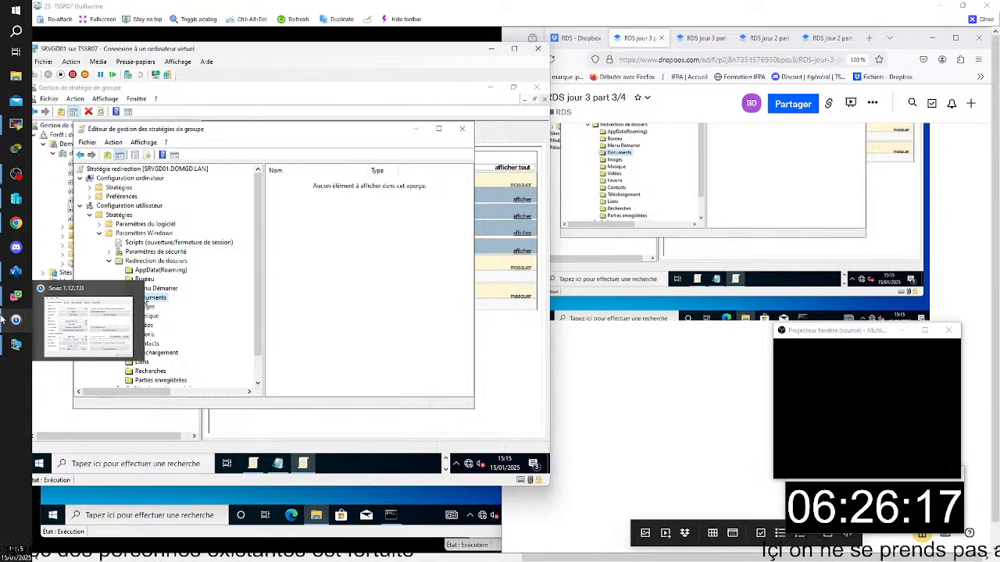
right_click(146, 303)
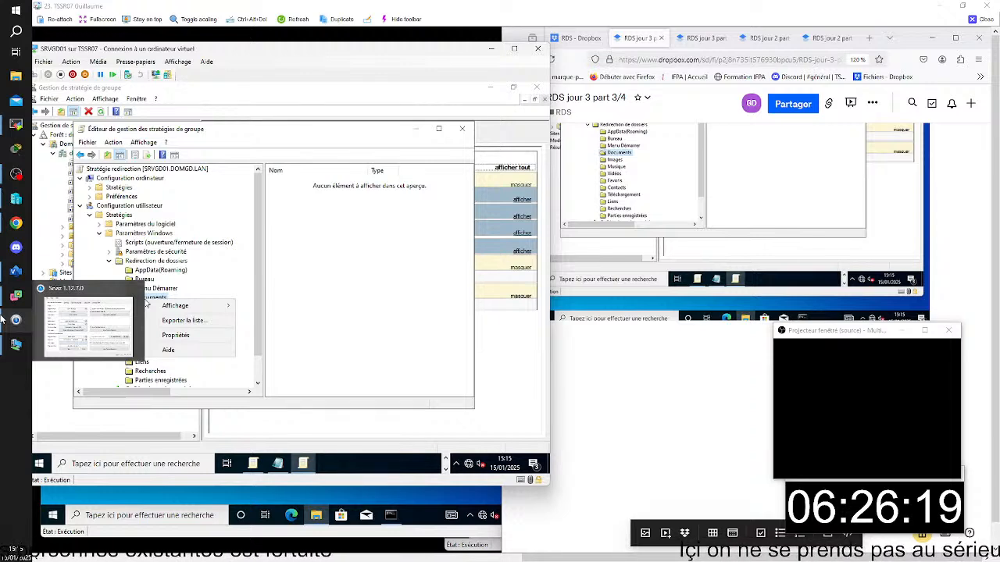
left_click(184, 335)
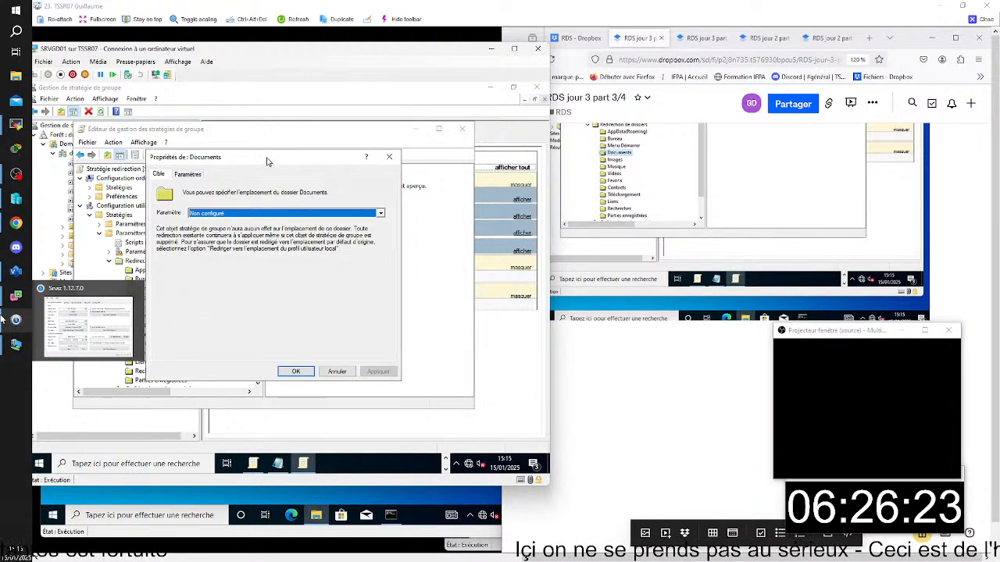
left_click_drag(266, 162, 300, 165)
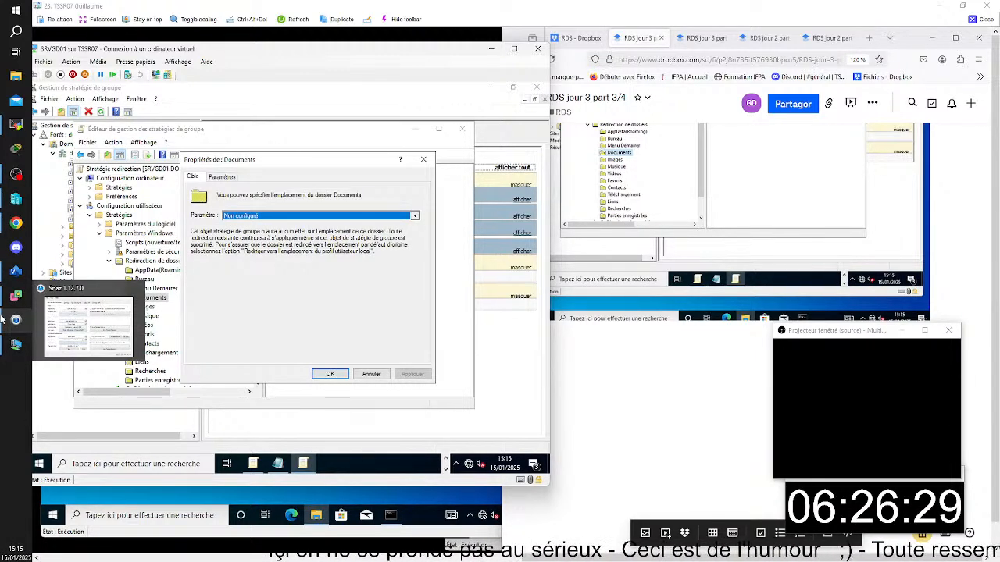
left_click(414, 217)
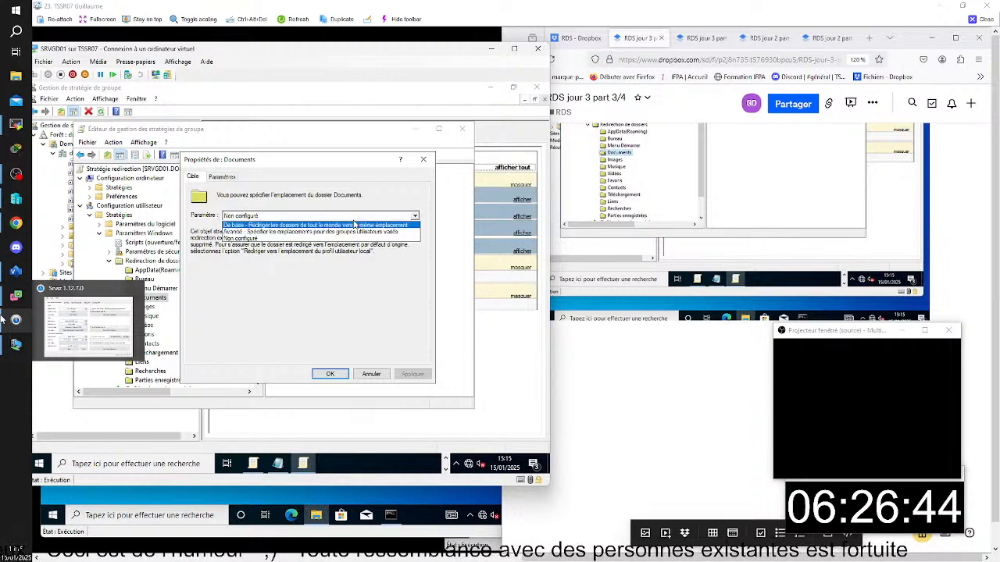
left_click(222, 182)
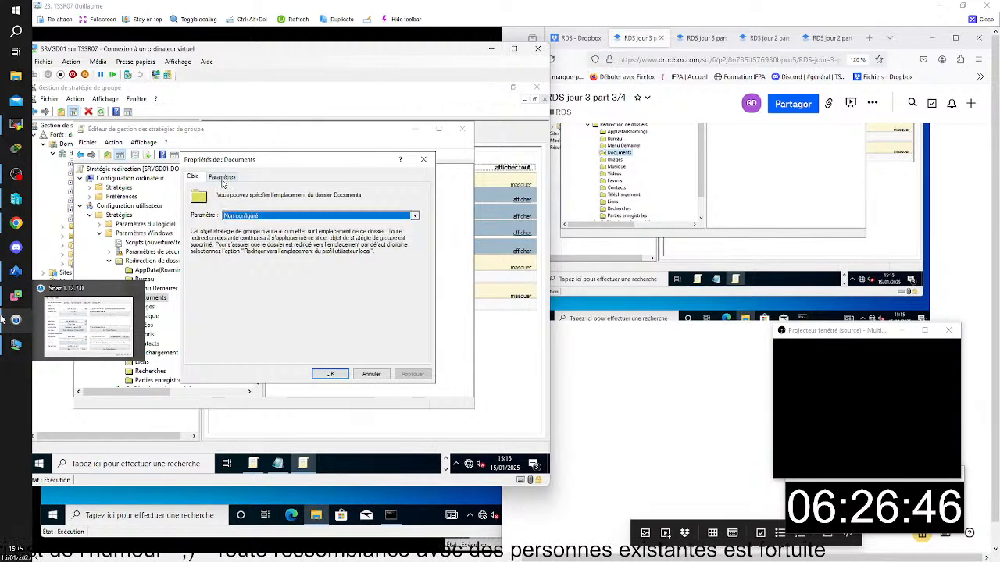
left_click(223, 180)
left_click(196, 178)
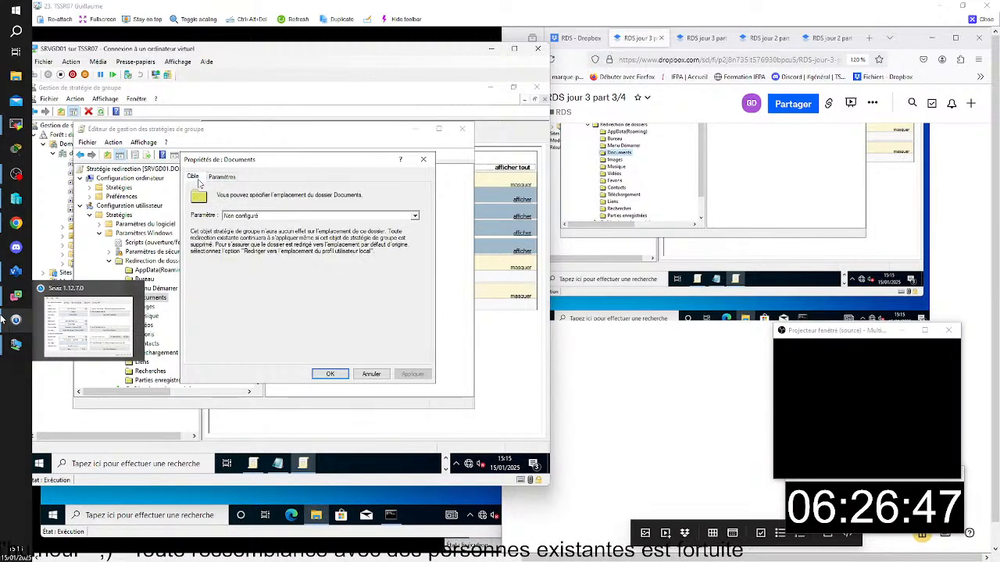
left_click(316, 217)
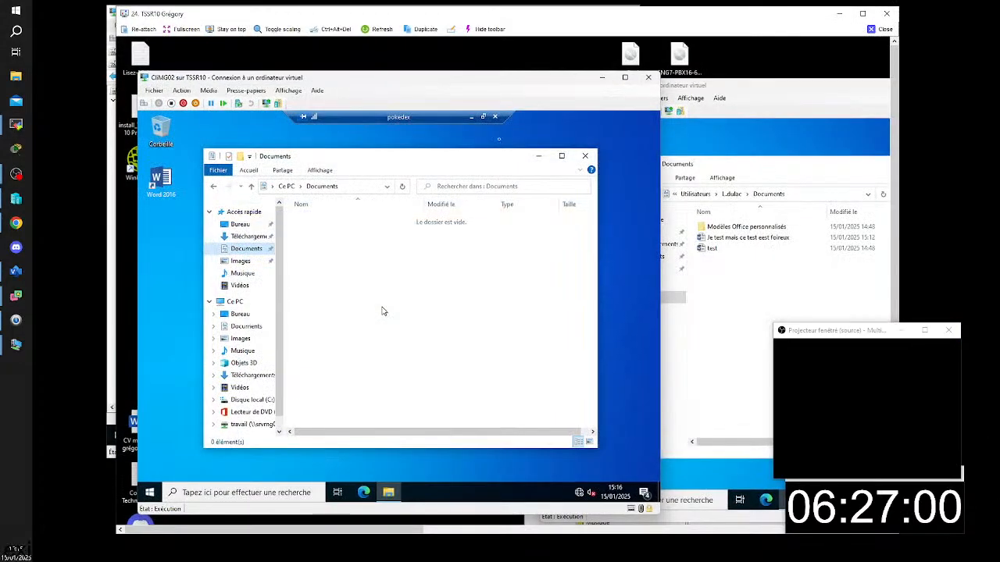
- Enlarge the TSSR10 screen, sign out of the pokedex remote session on CliMG02 and close the local Documents window
left_click(863, 13)
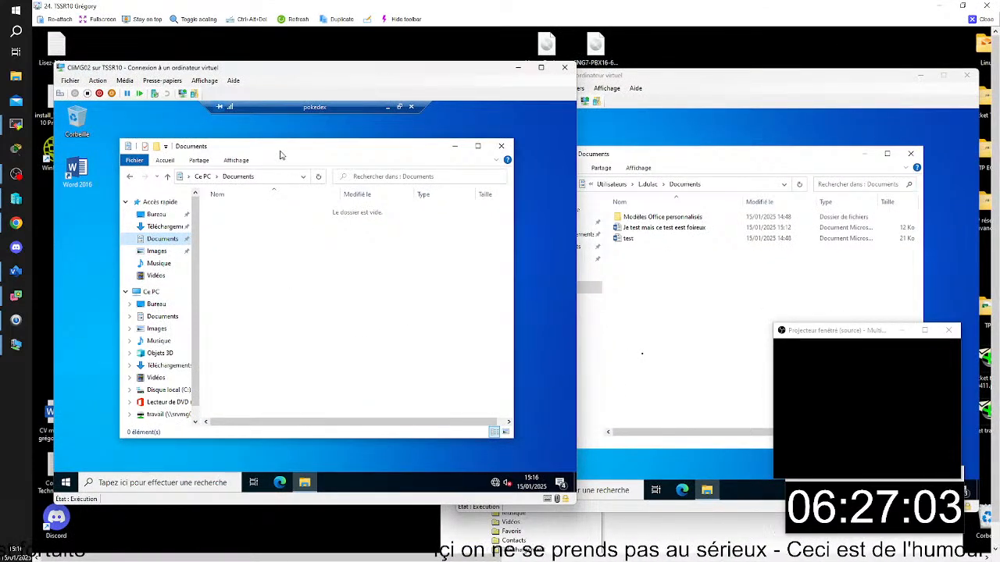
left_click(456, 147)
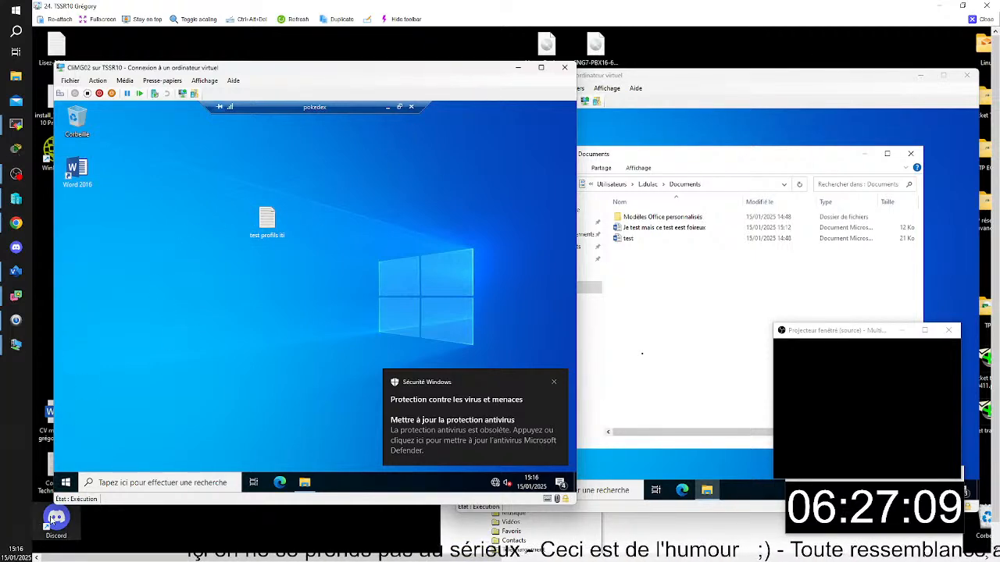
right_click(66, 483)
mouse_move(155, 450)
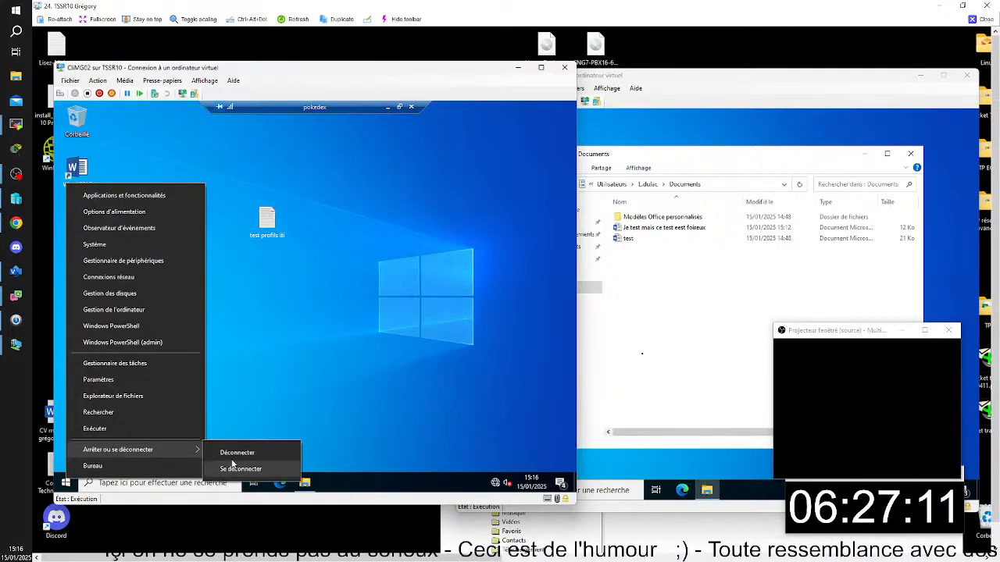
left_click(240, 469)
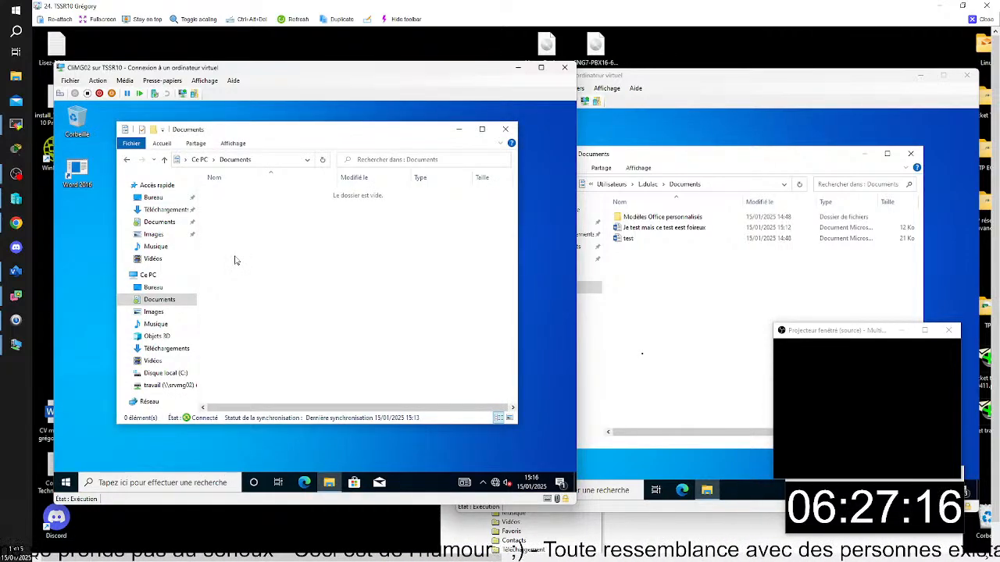
left_click(506, 129)
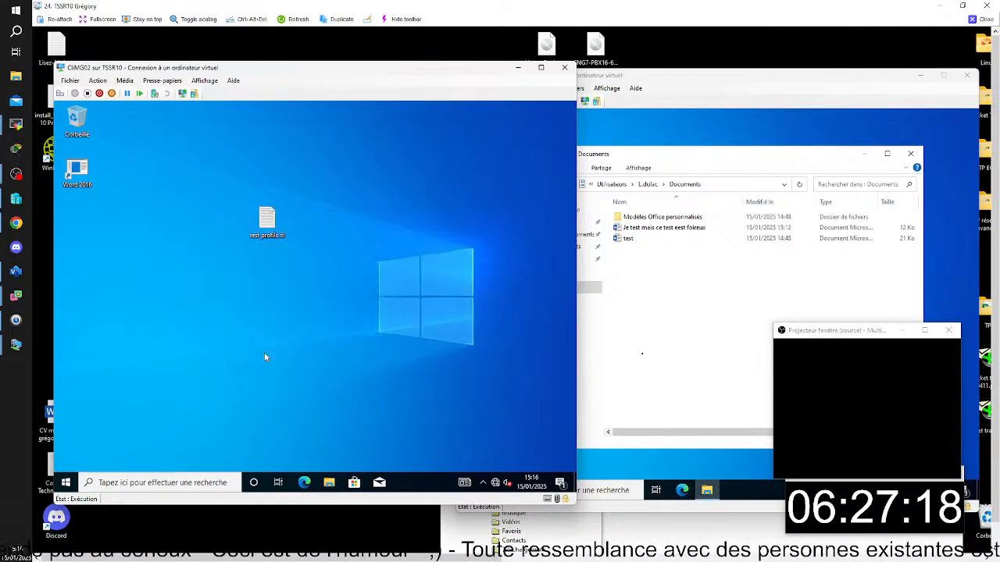
- Launch the Word 2016 RemoteApp from Work Resources (RADC) on CliMG02, accept the connection and create a blank document
left_click(66, 482)
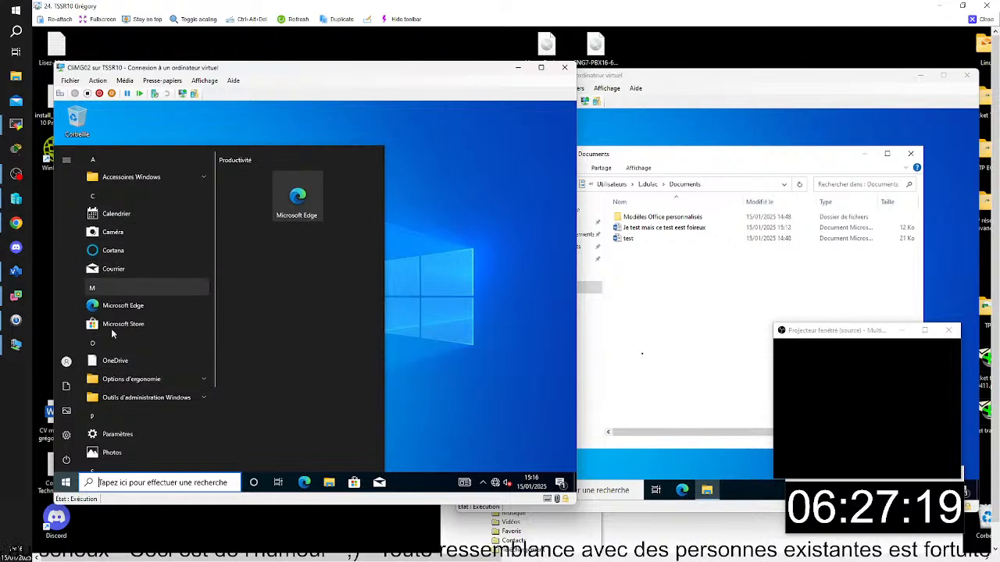
scroll(118, 412, "down", 3)
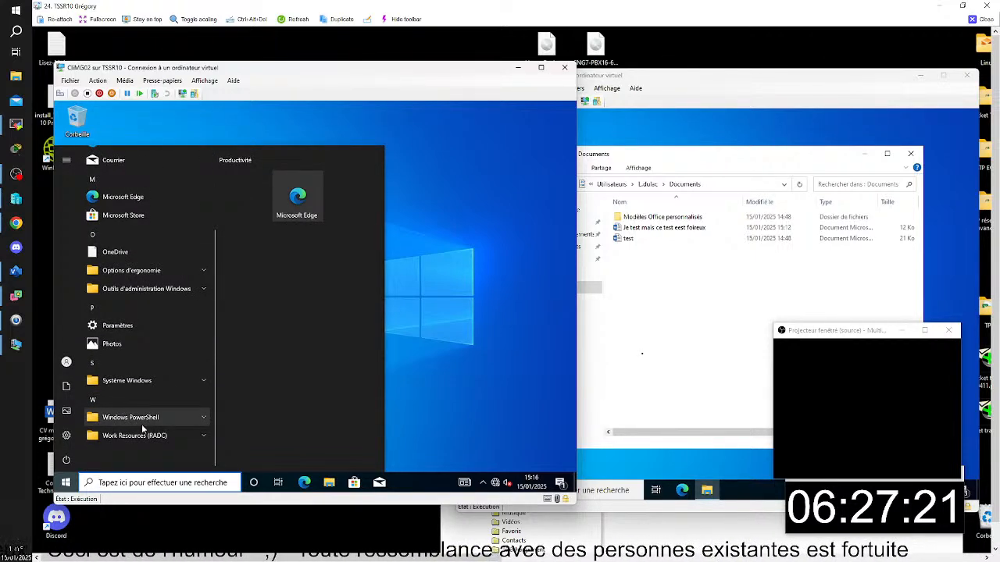
left_click(134, 435)
left_click(136, 453)
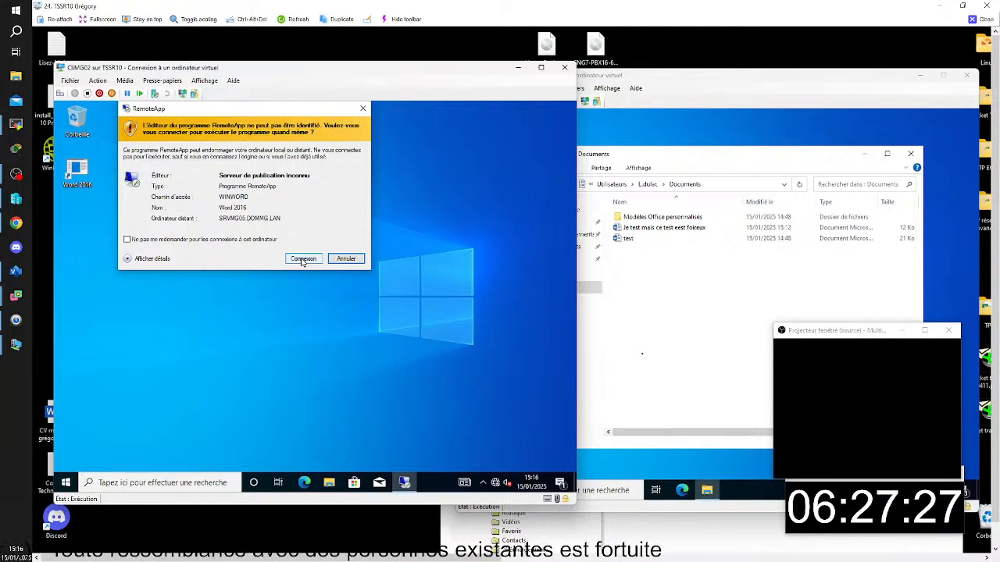
left_click(303, 260)
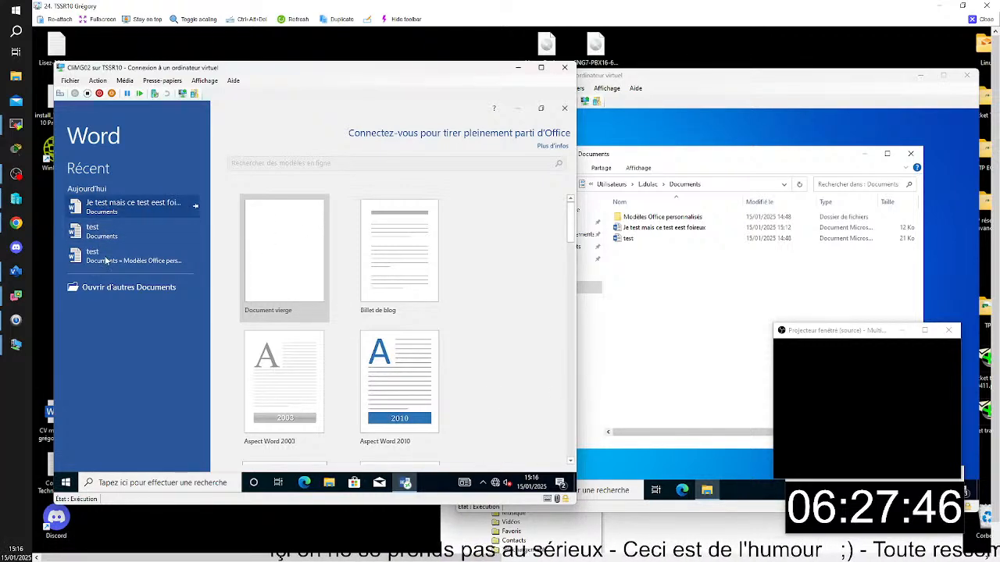
left_click(274, 224)
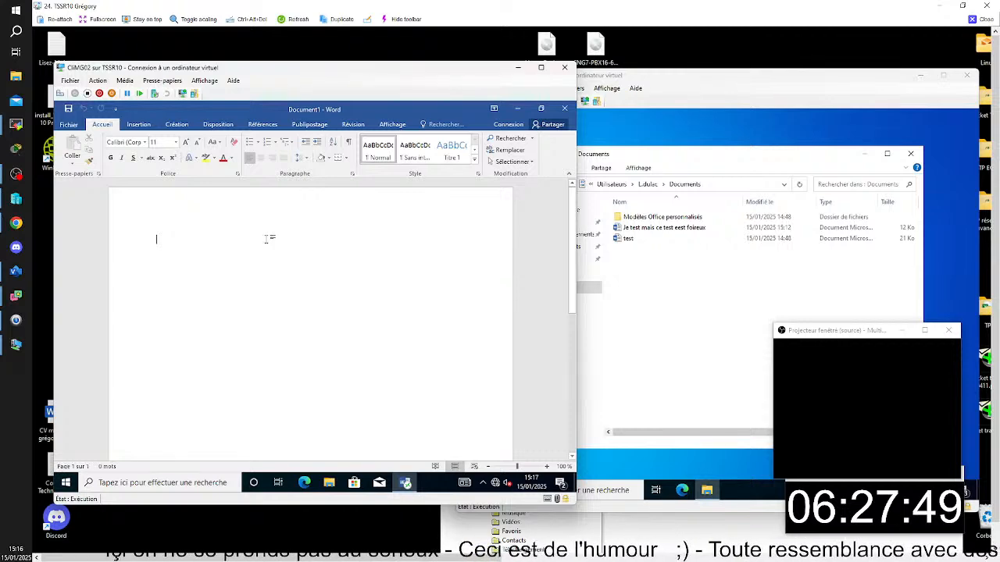
- Enter a line of random filler text, save the document in Documents under the suggested name, and close Word
type("lprjtz ipjhrùpyiljz aùp'jép'")
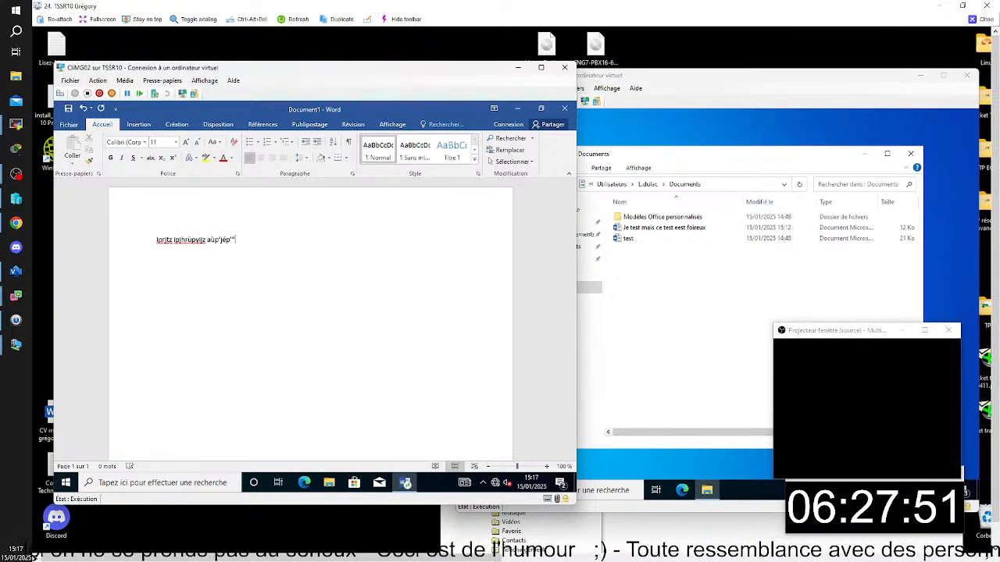
type(" ¤ovj p'j pzoj")
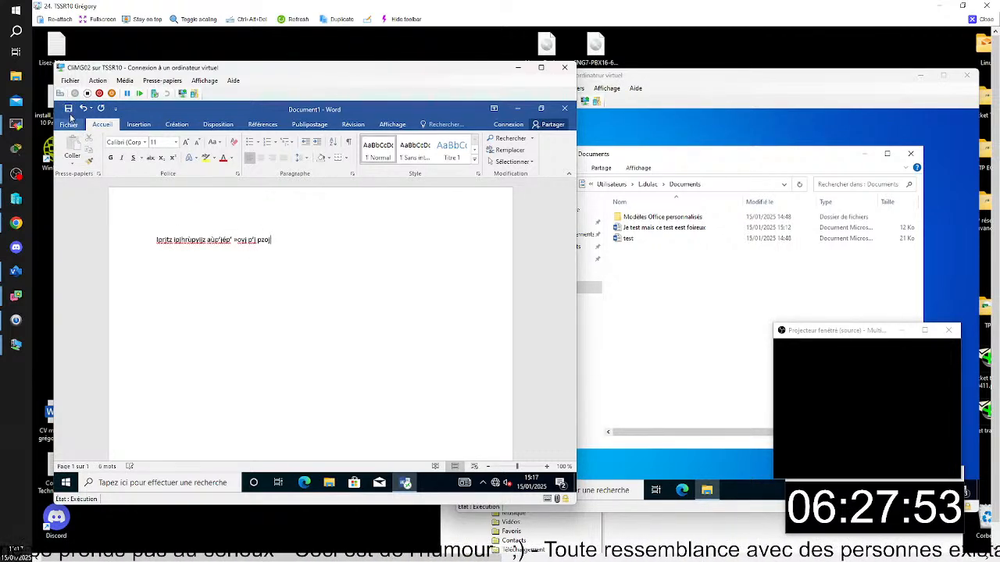
key("ctrl+s")
left_click(331, 202)
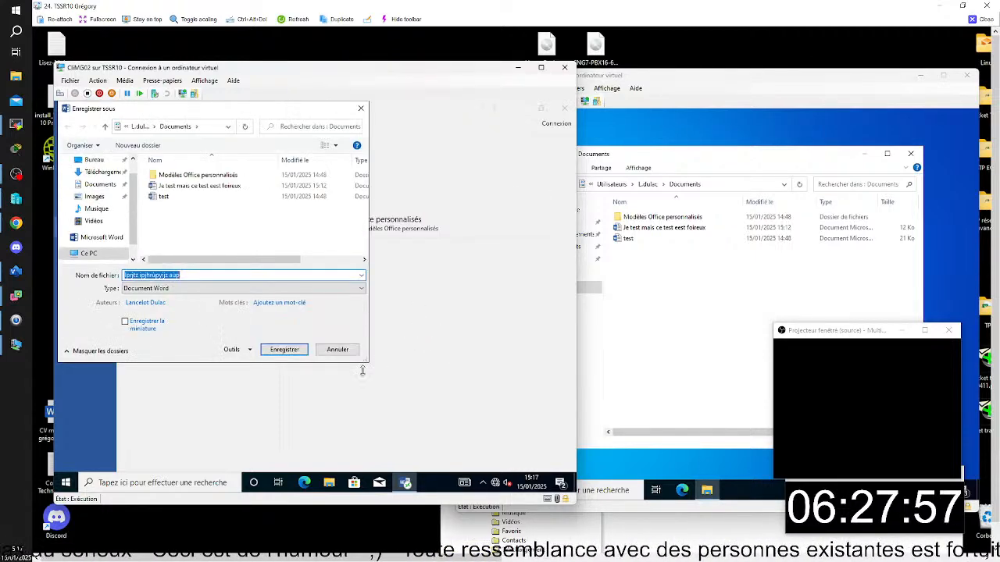
left_click(282, 349)
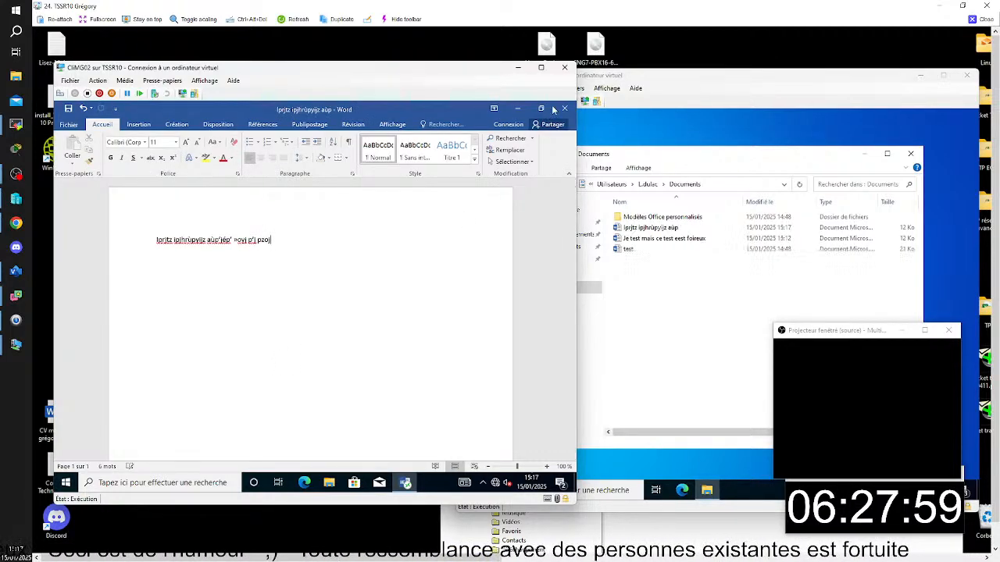
left_click(563, 109)
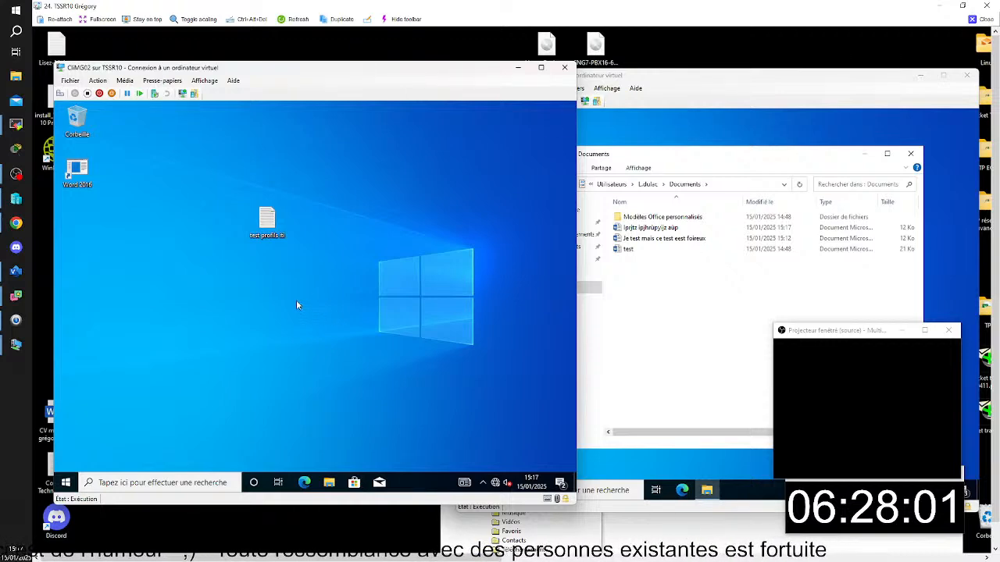
key("super+r")
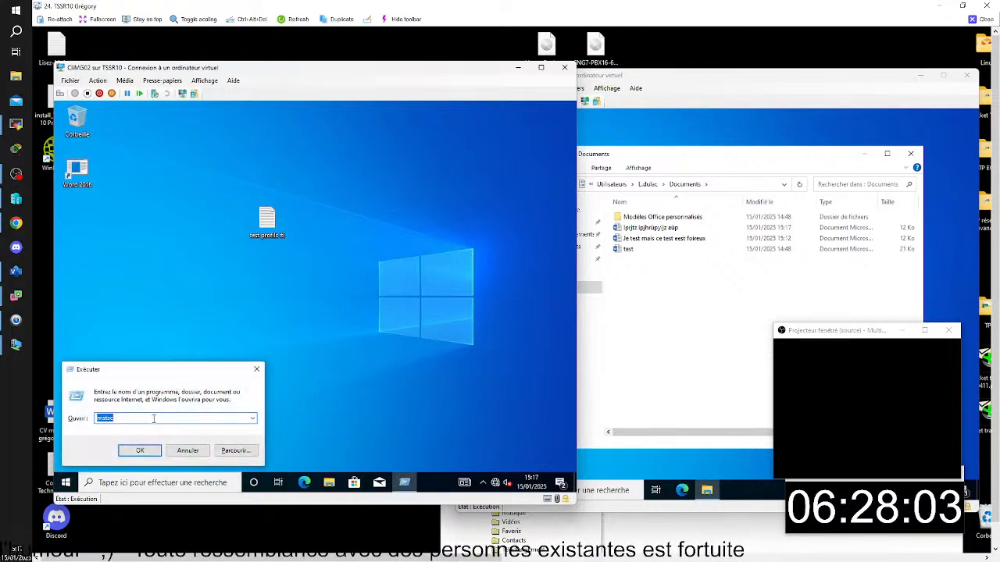
key("Return")
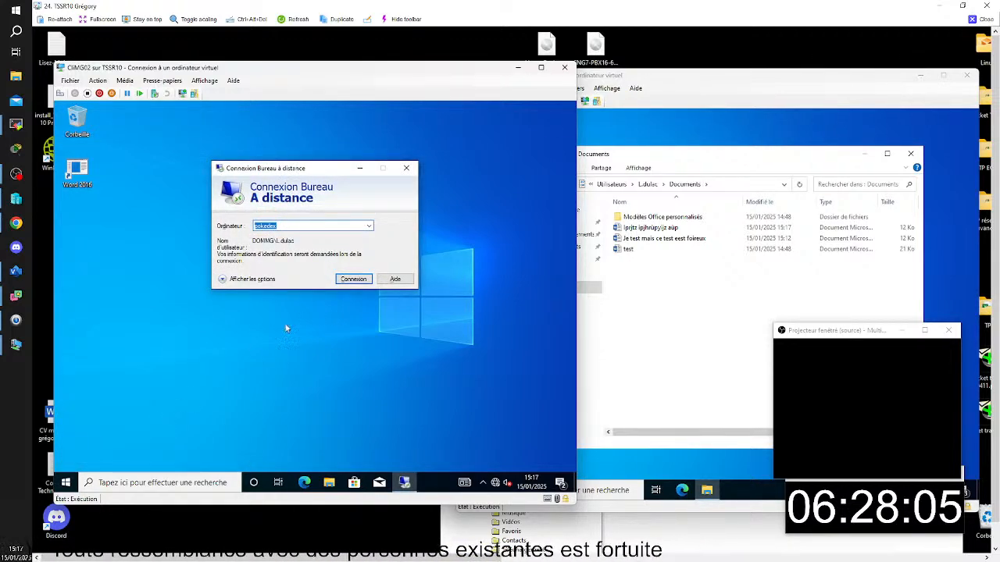
left_click(406, 168)
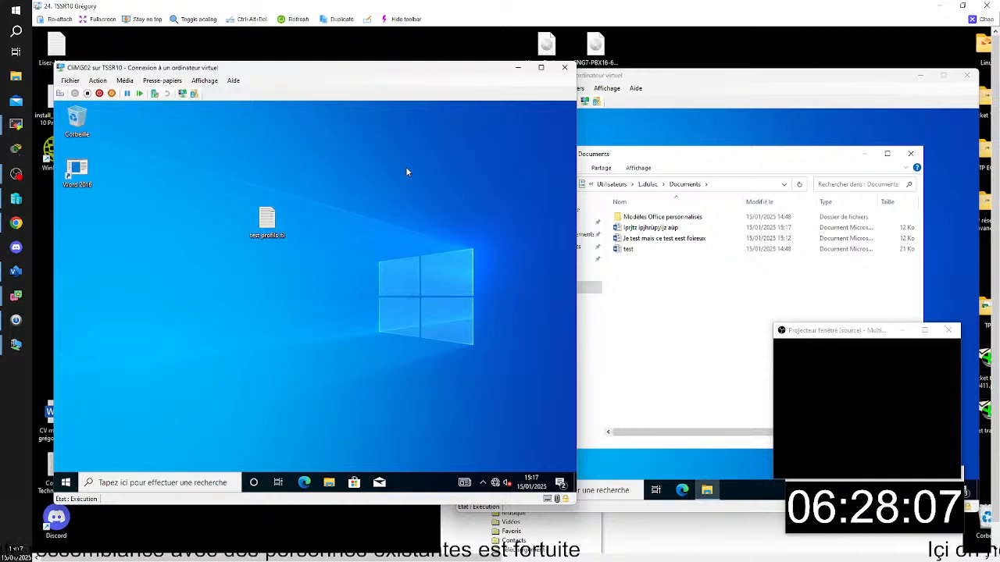
- Open the local Documents folder in File Explorer on CliMG02 to check its contents
key("super+e")
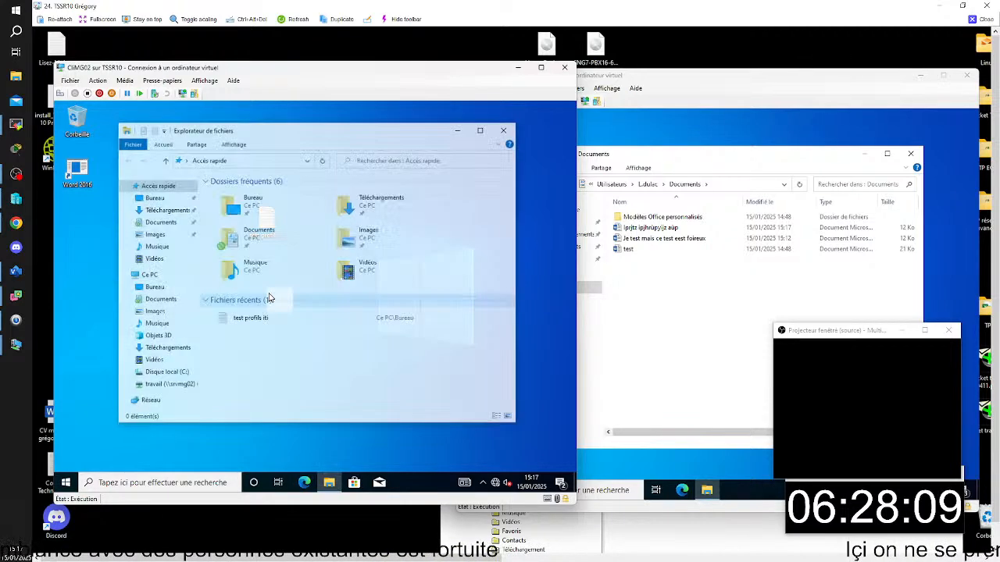
double_click(250, 237)
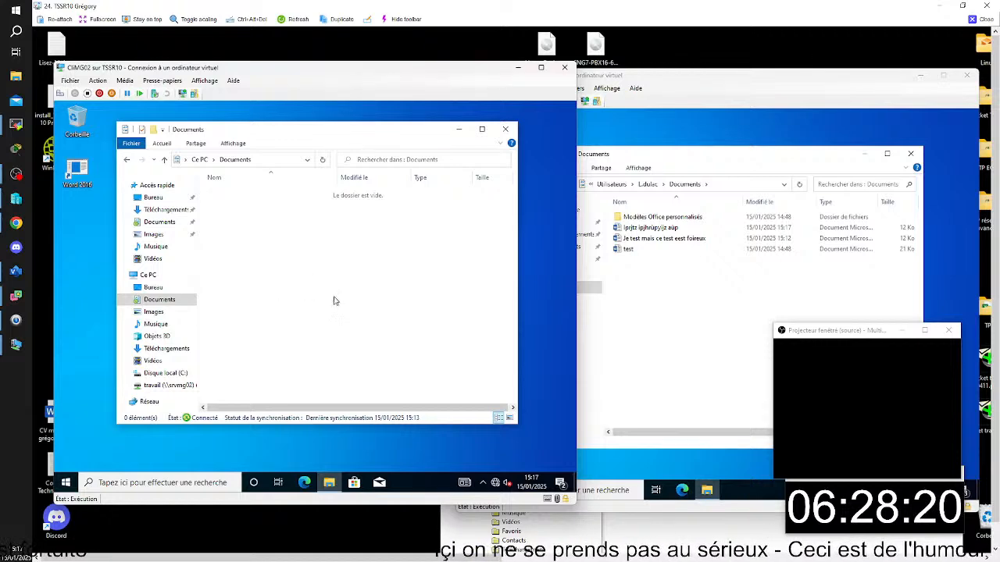
- Switch to SrvMG01, bring up the pokedex collection in Server Manager, refresh its connections and uncover the whole list
mouse_move(707, 546)
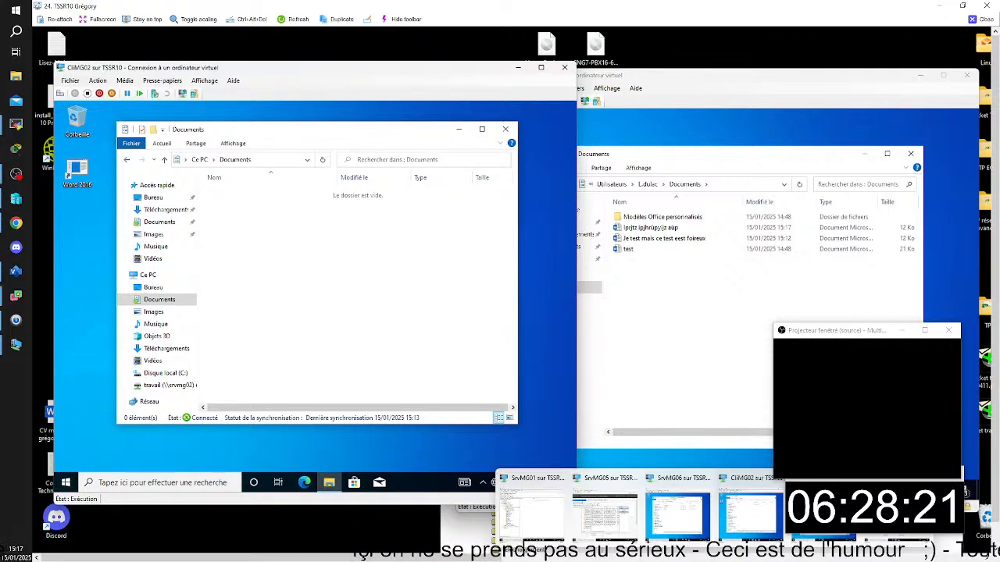
left_click(544, 495)
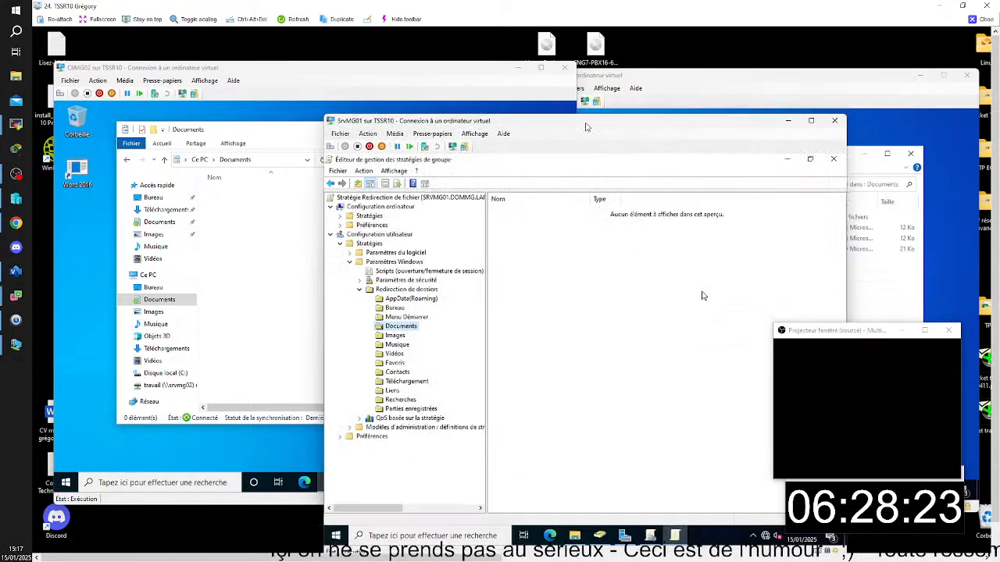
left_click(656, 508)
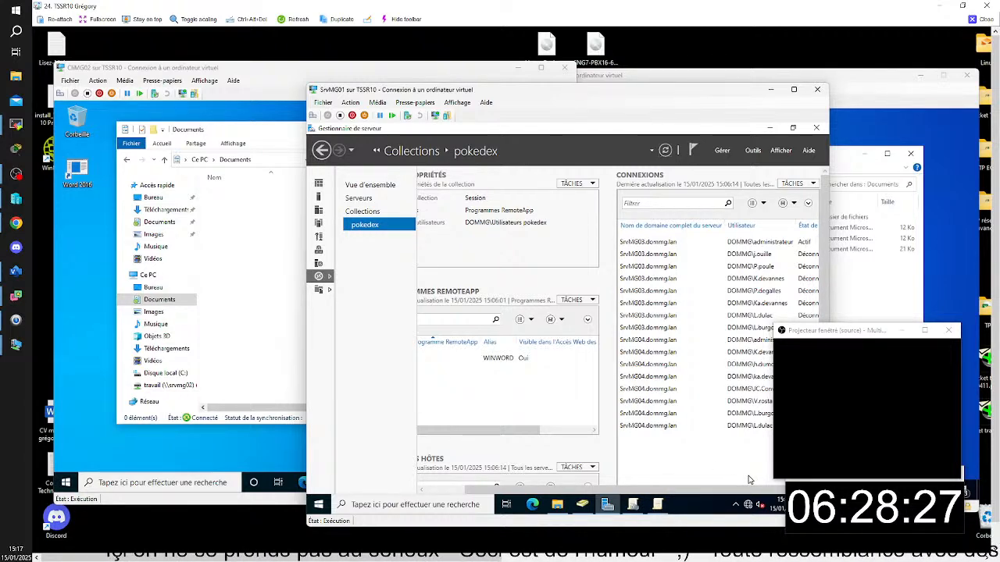
left_click(665, 150)
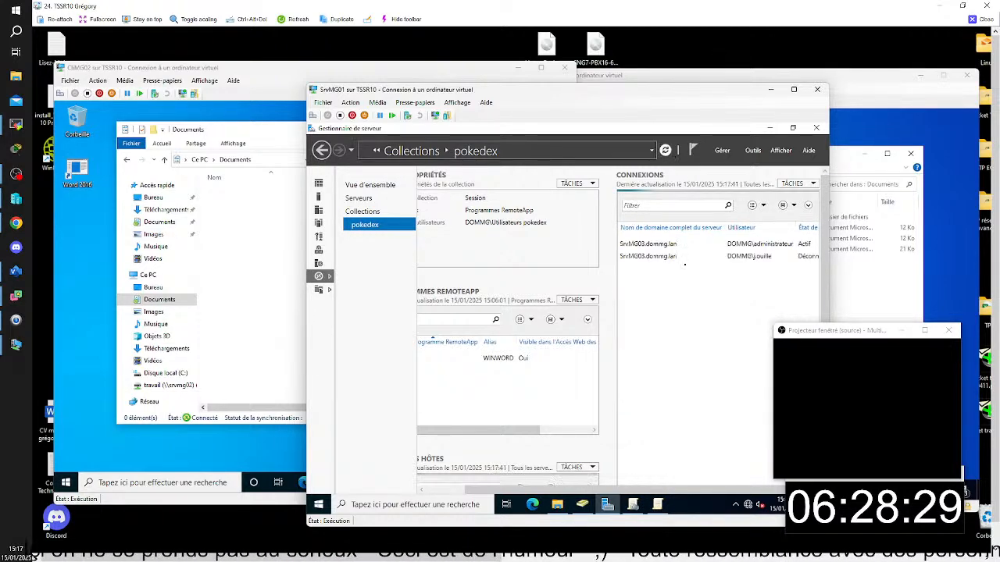
left_click_drag(808, 335, 892, 313)
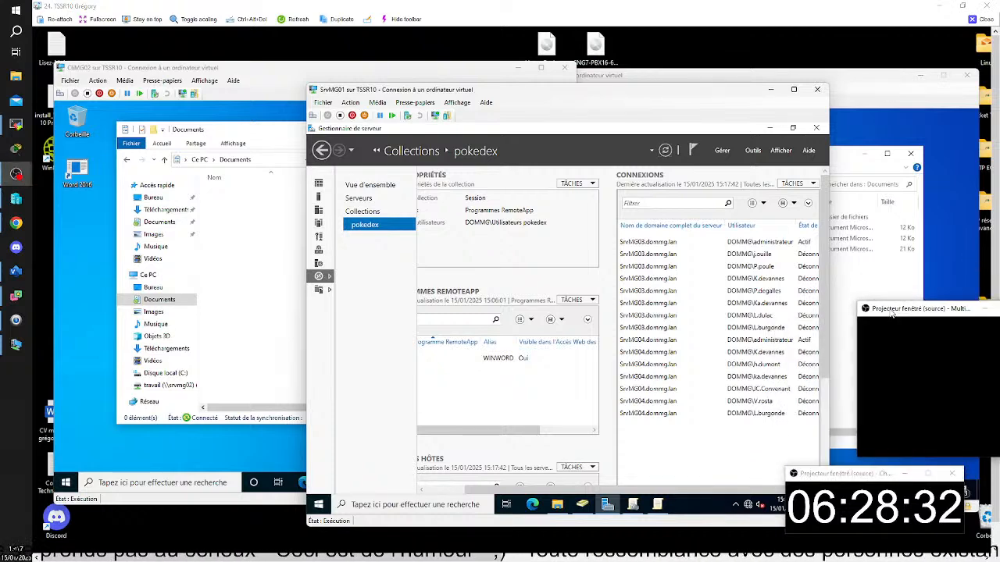
- Check which account is signed in on CliMG02 and locate its SrvMG03 session in the pokedex connections, reviewing the available session action
left_click(67, 483)
mouse_move(67, 362)
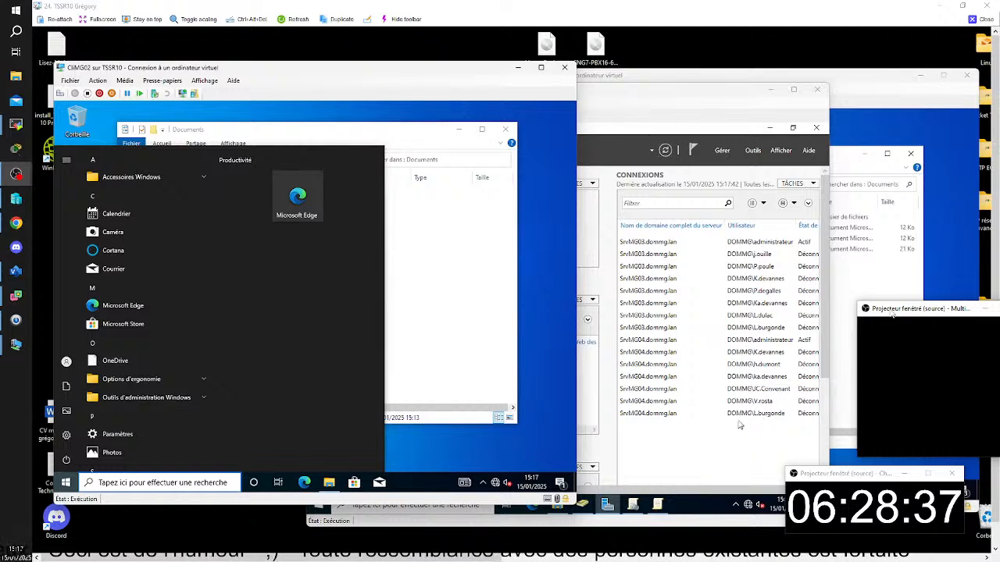
left_click(772, 316)
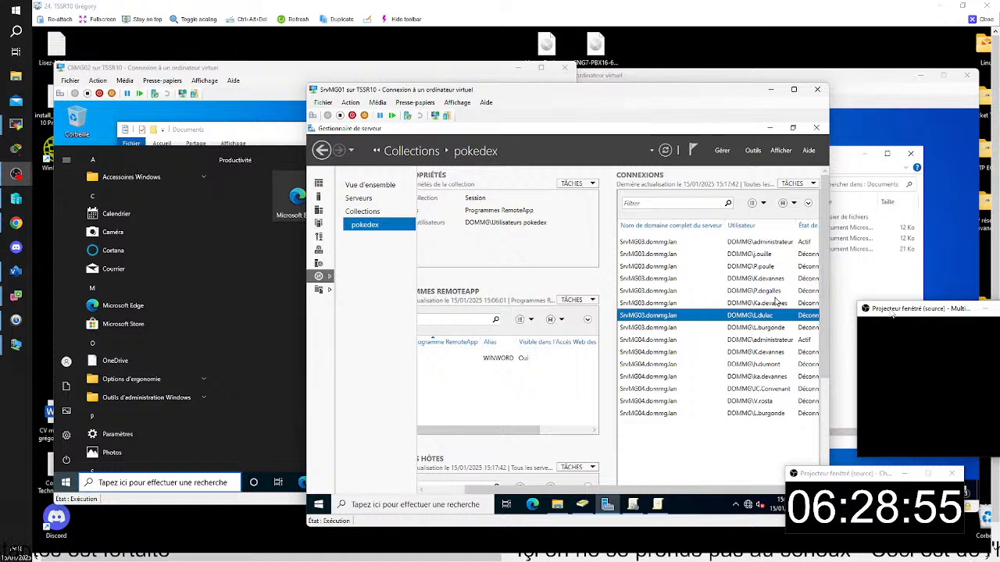
right_click(782, 316)
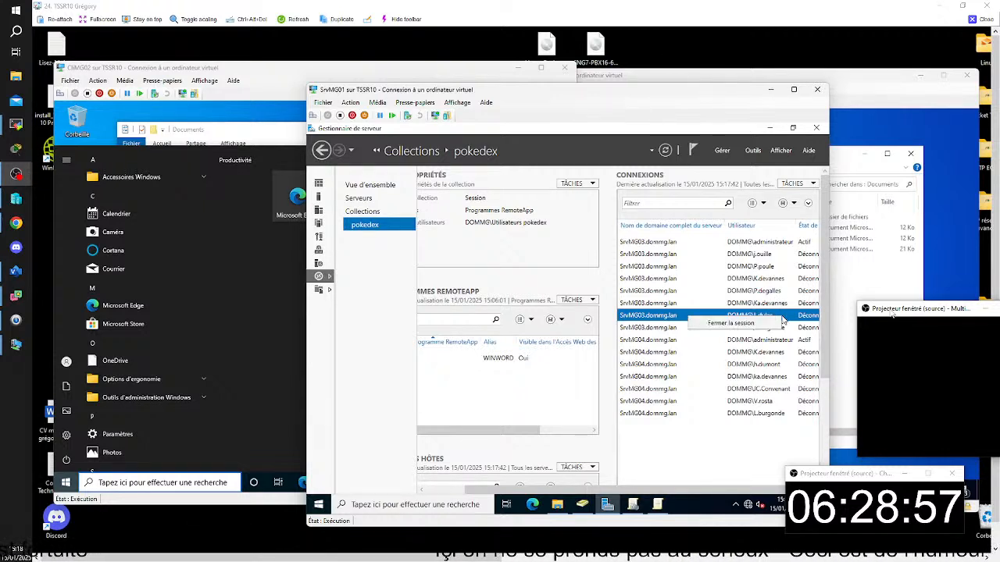
left_click(793, 314)
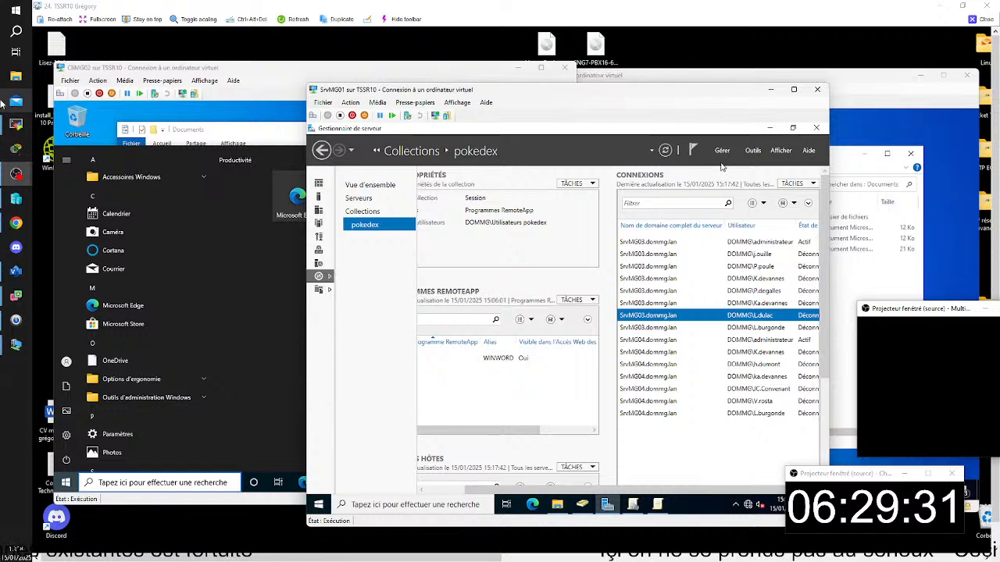
- Refresh the pokedex connections, close the CliMG02 user's disconnected session on SrvMG03 and refresh the list again
left_click_drag(662, 99, 614, 65)
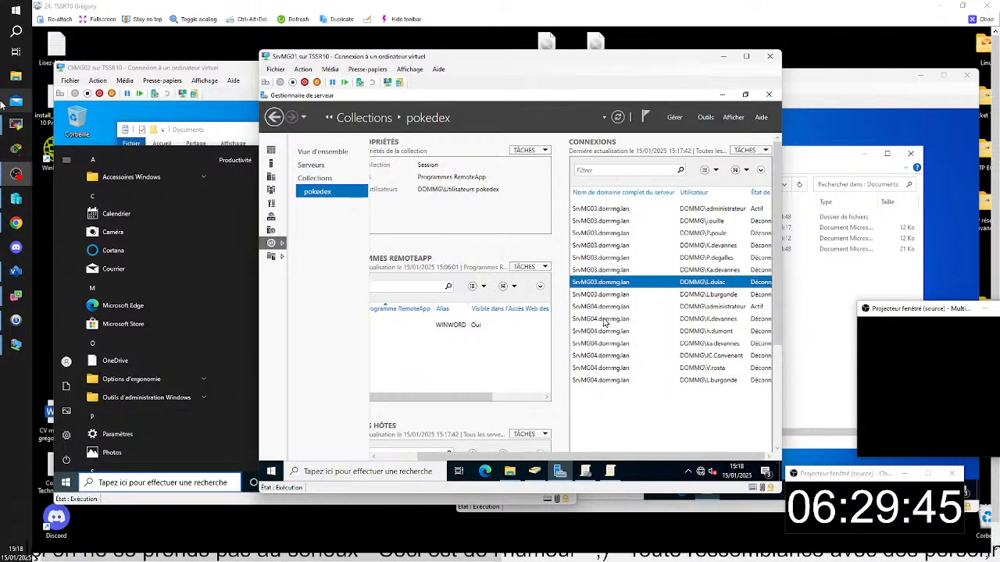
left_click(619, 118)
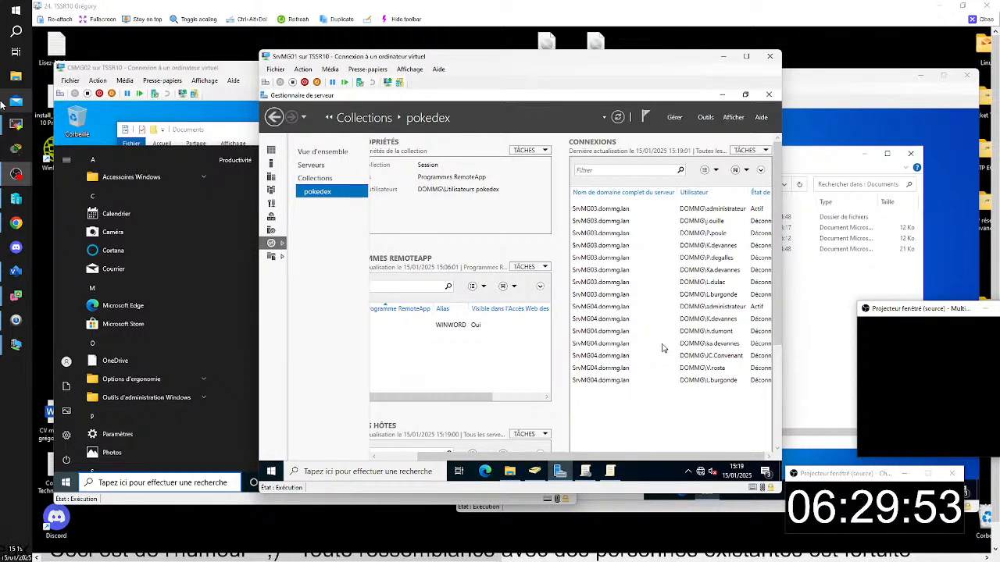
right_click(709, 287)
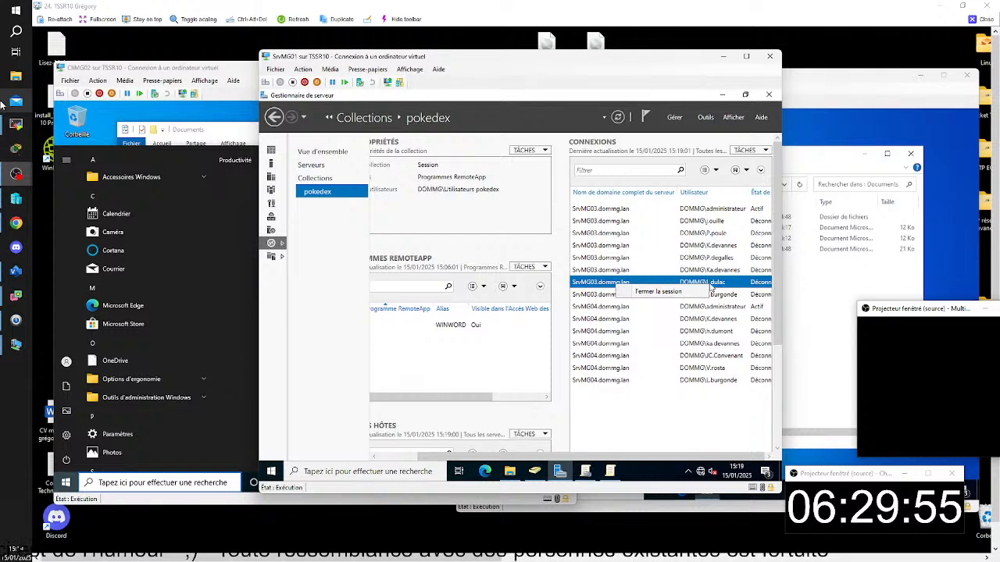
left_click(691, 292)
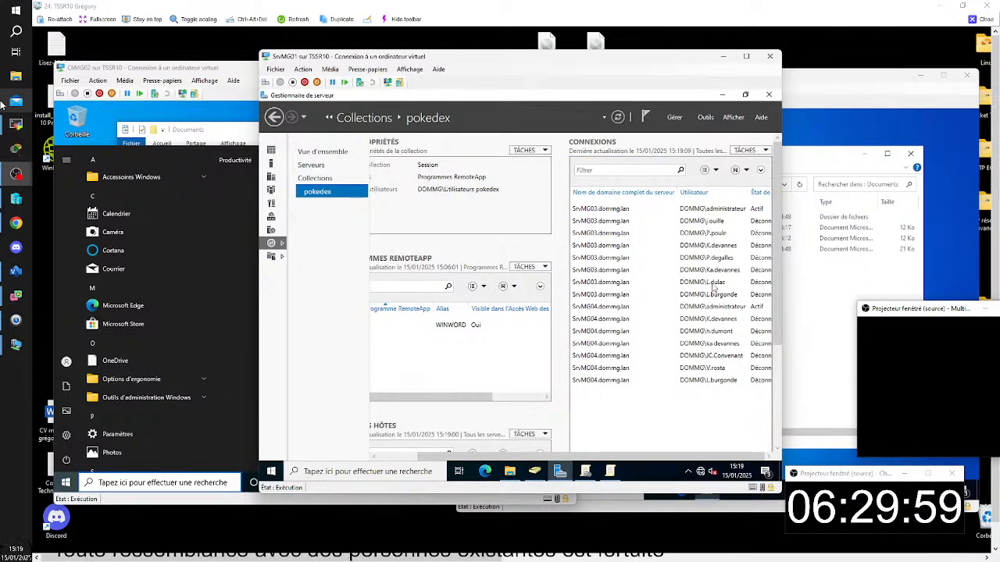
left_click(617, 117)
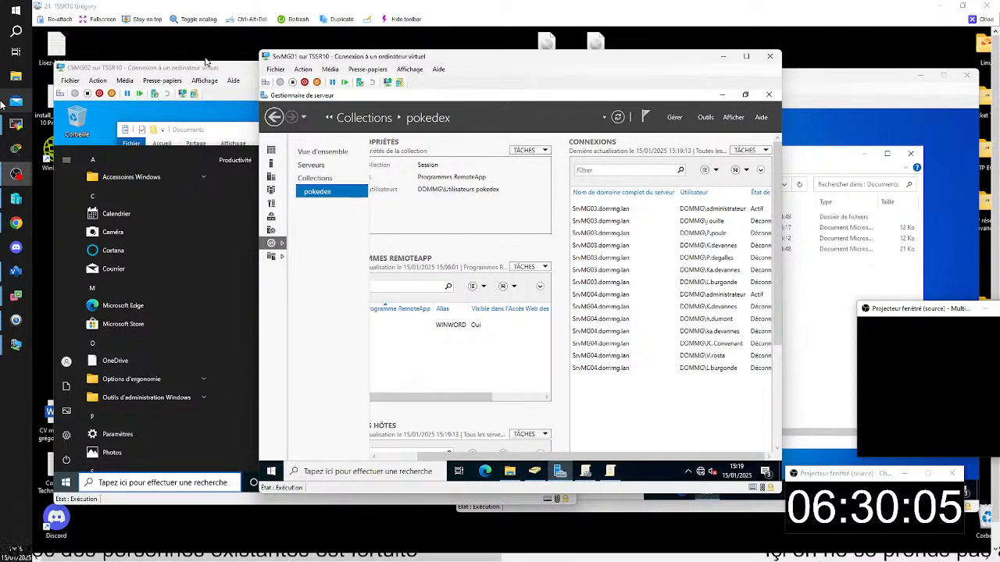
- Return to CliMG02, relaunch the Word 2016 RemoteApp from Work Resources, accept the connection and choose a blank document
left_click(226, 68)
left_click(321, 129)
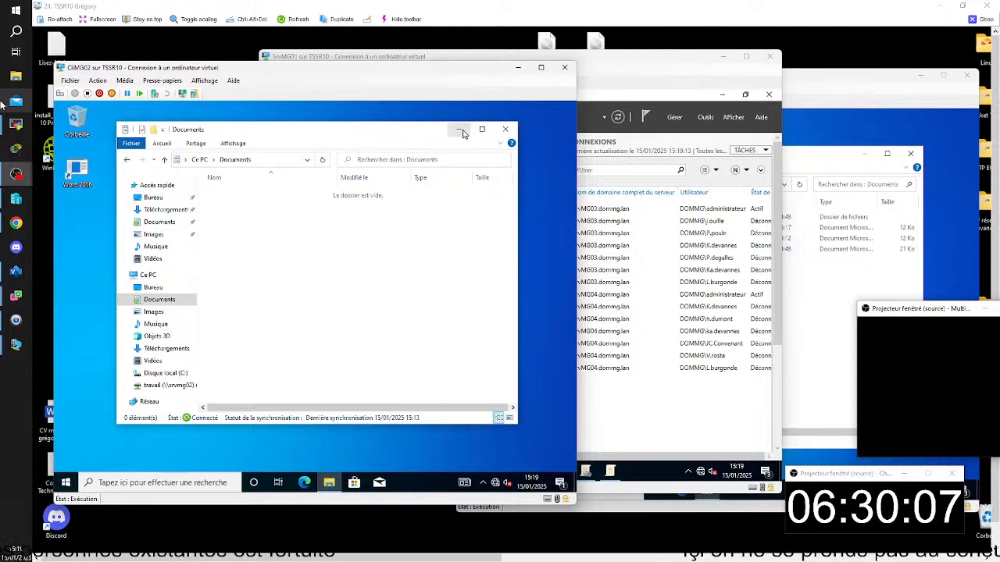
left_click(66, 482)
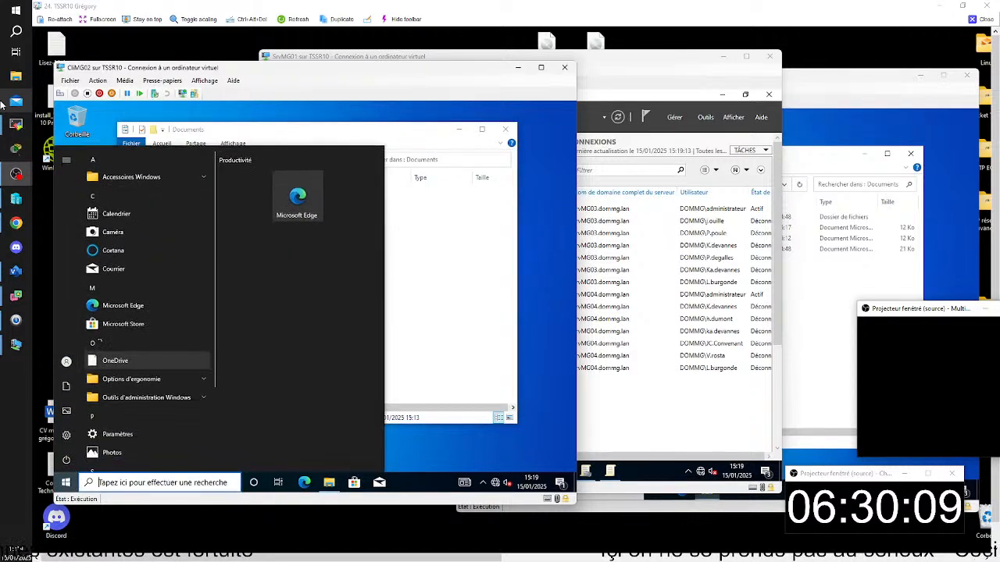
scroll(145, 391, "down", 3)
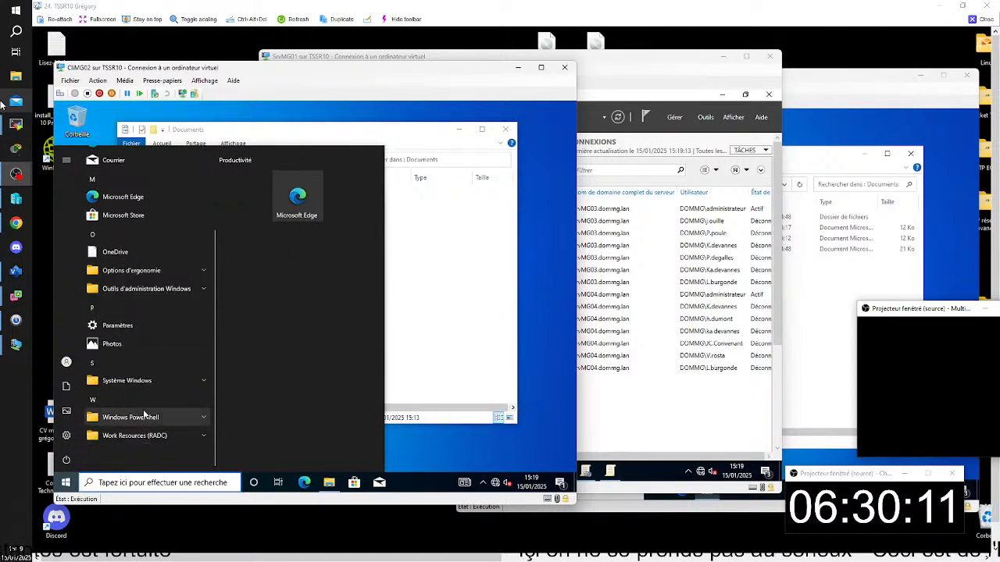
left_click(166, 453)
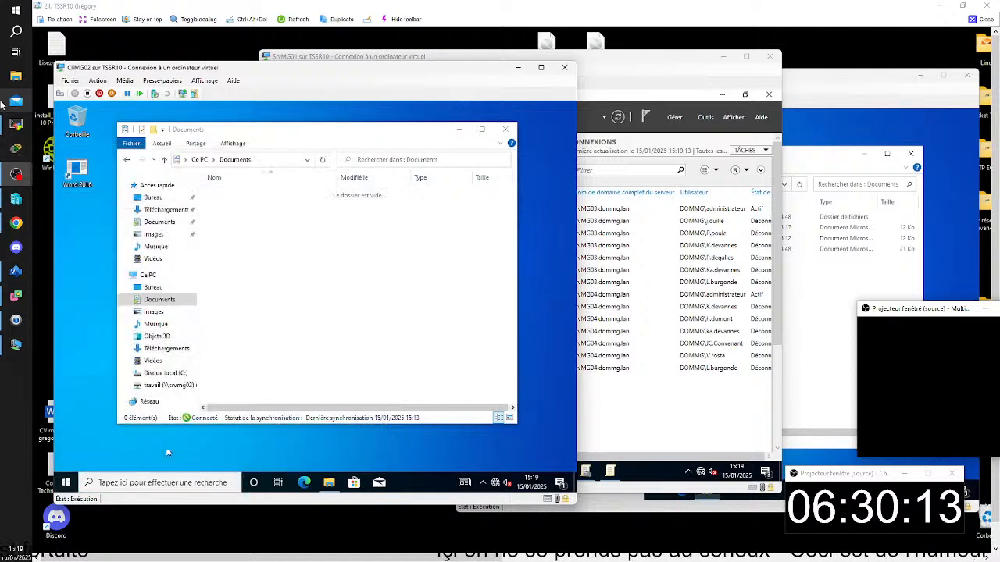
left_click(303, 257)
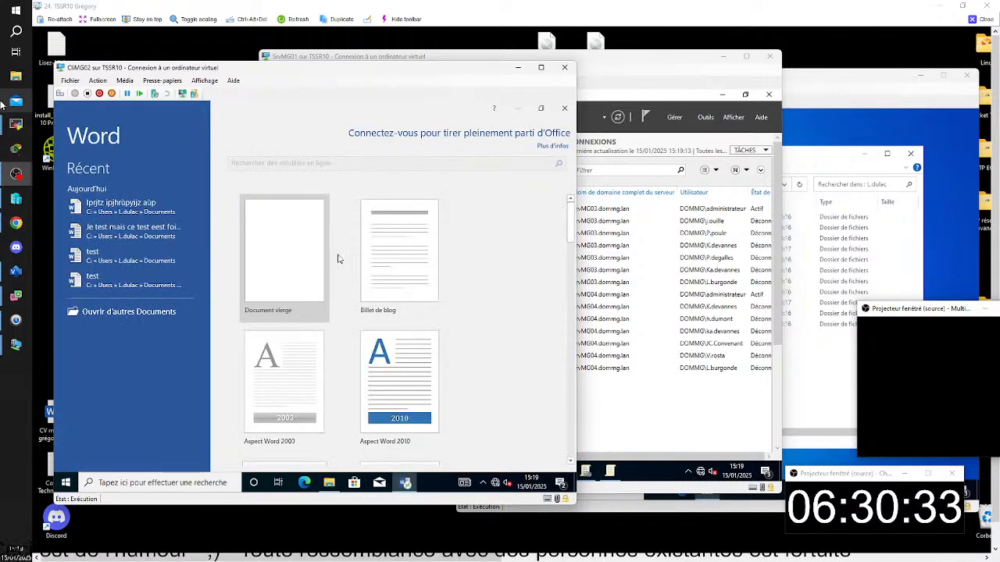
left_click(289, 239)
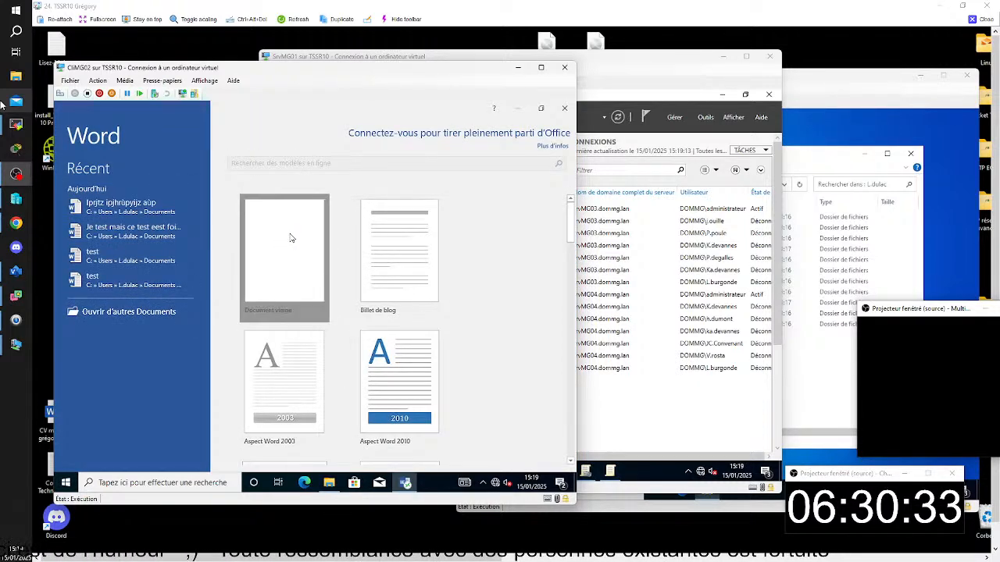
- Write a line of filler text in the blank document, save it to the recent Documents folder under the suggested name and close Word
type("dhsqdkfh e azopi")
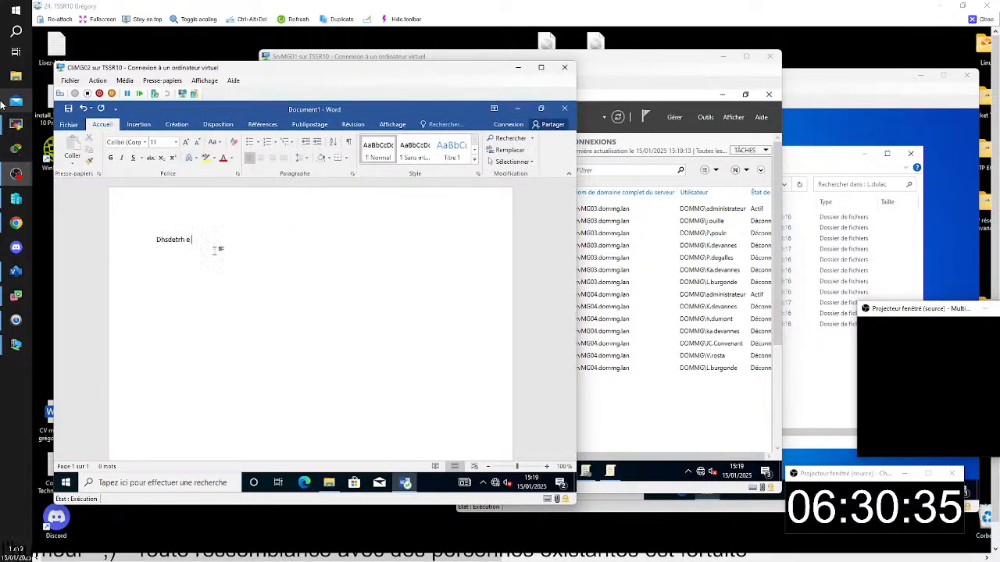
left_click(68, 108)
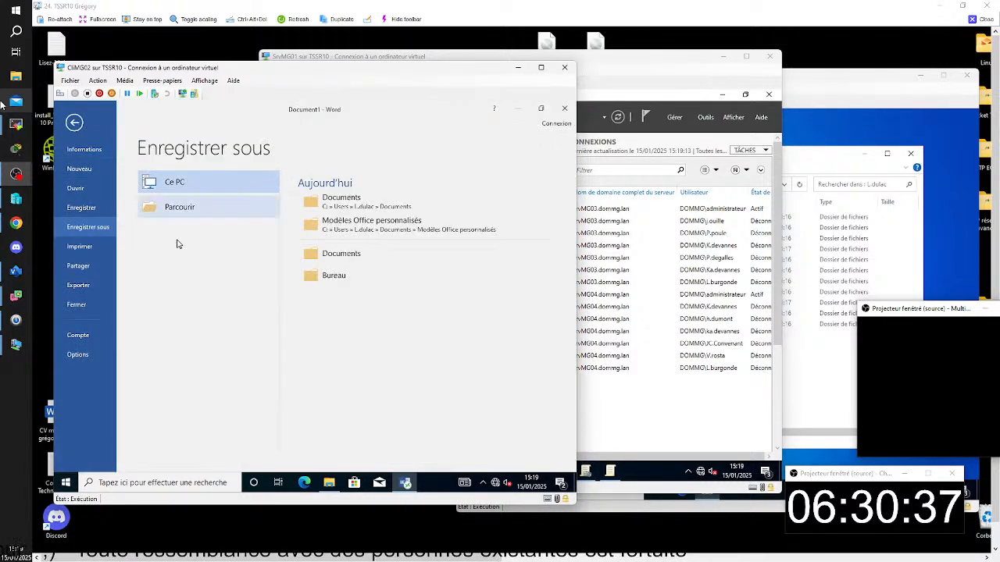
left_click(336, 203)
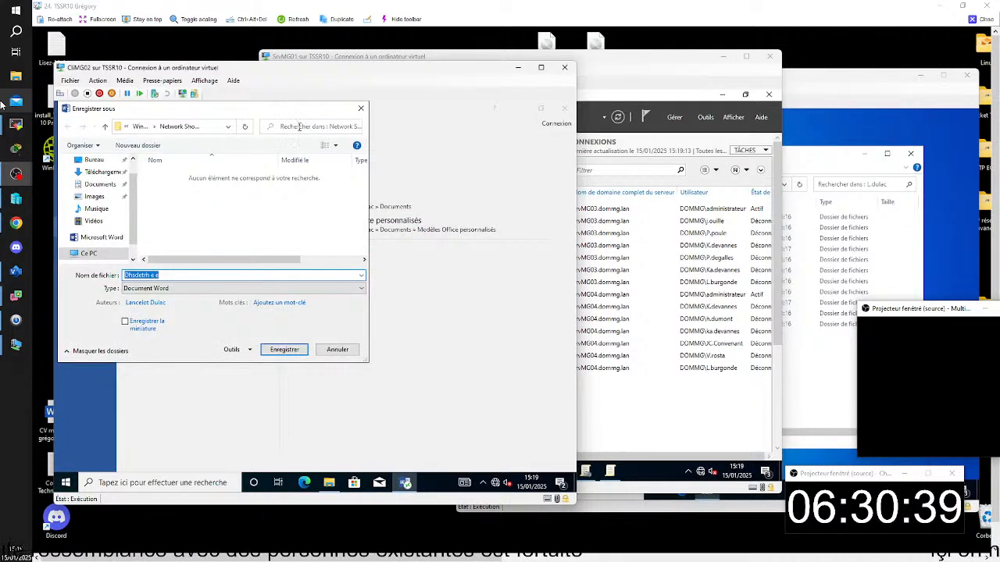
left_click_drag(307, 109, 356, 139)
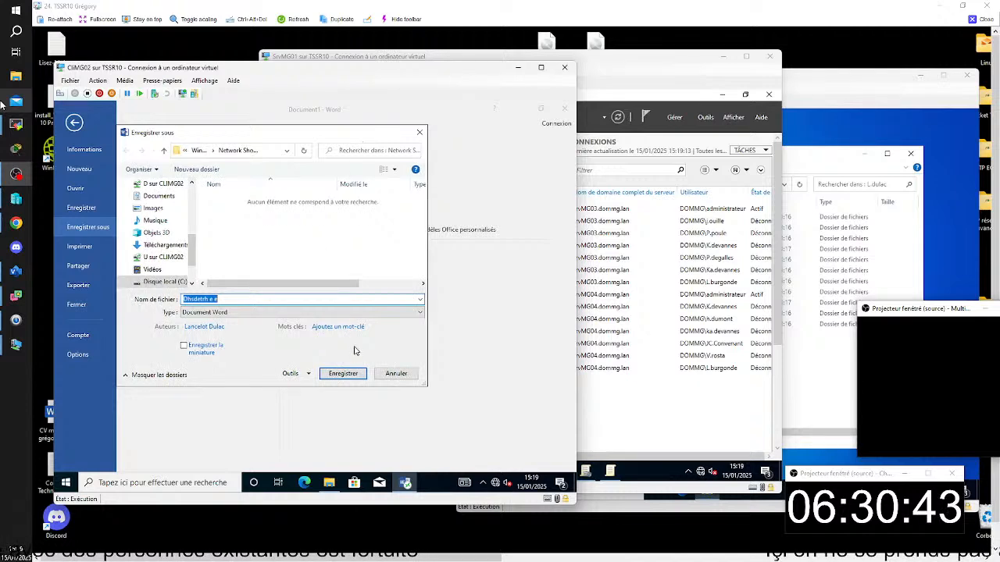
left_click(344, 373)
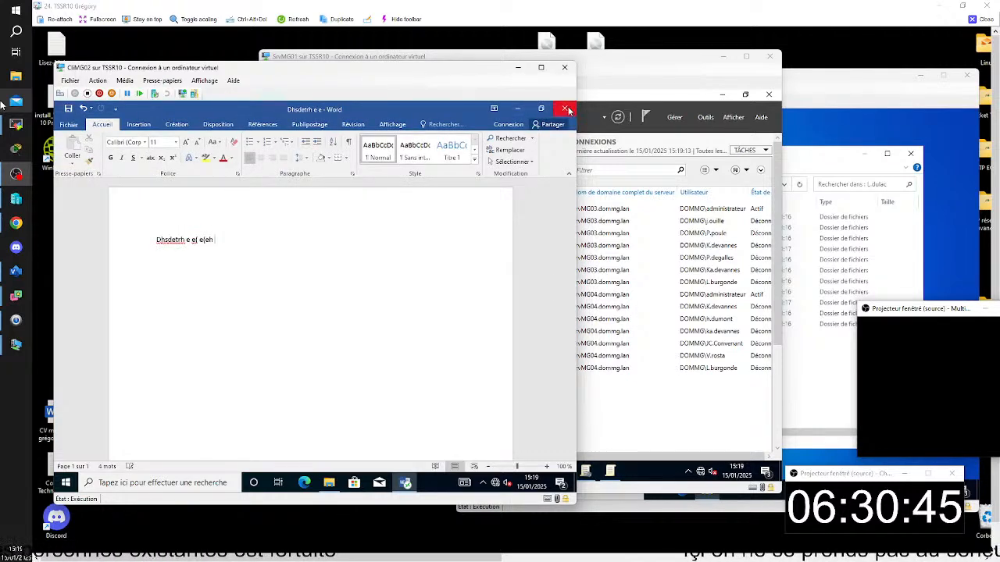
left_click(566, 109)
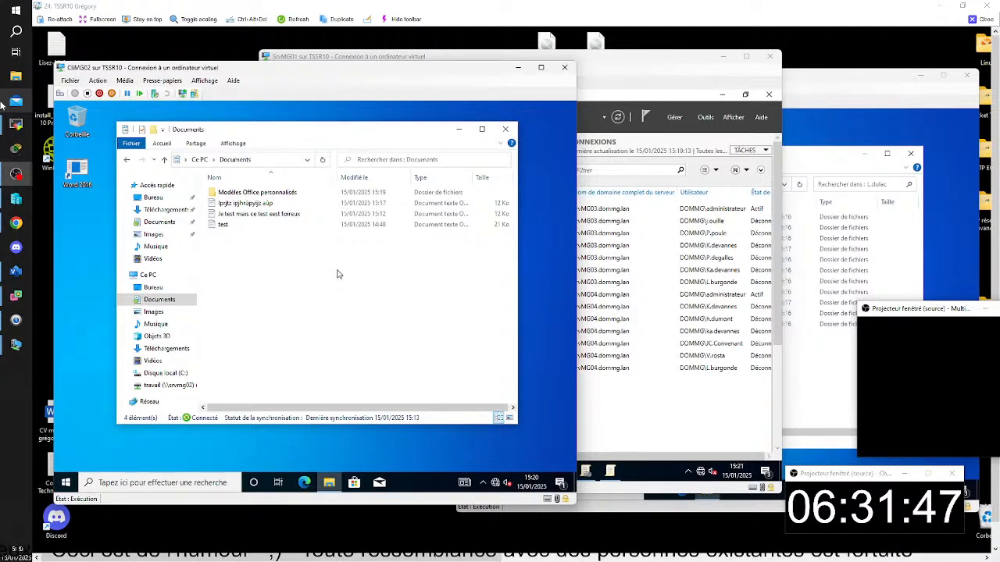
- Show the signed-in account's options on CliMG02 and close the remote view of the TSSR10 workstation
left_click(65, 482)
left_click(66, 362)
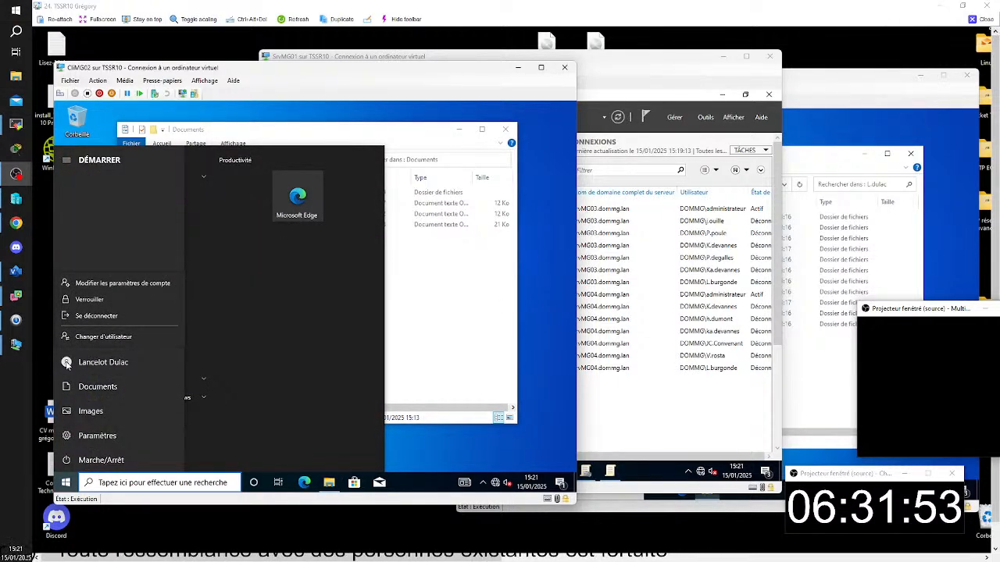
left_click(971, 19)
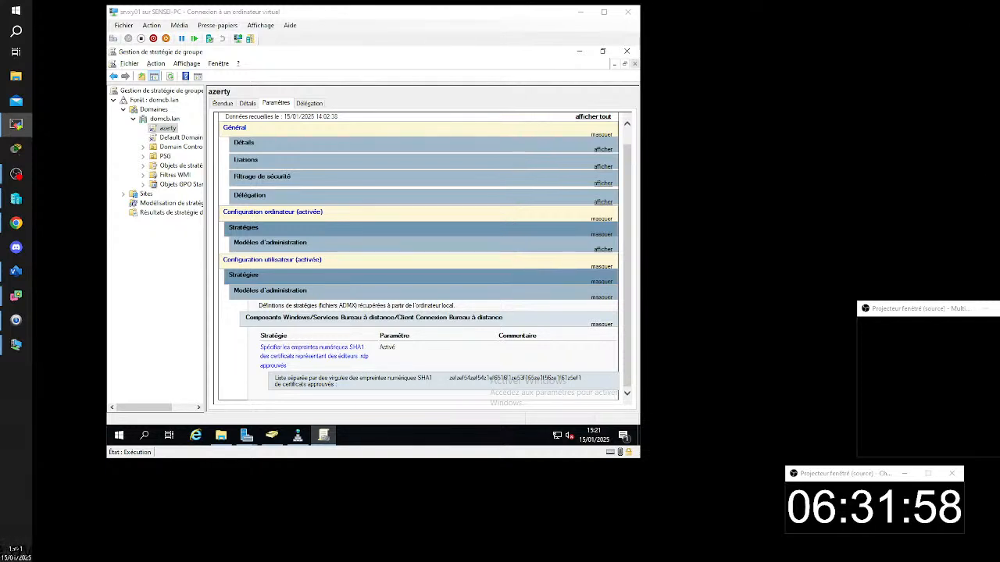
- Switch to the TSSR02 workstation's remote view, maximize it and bring the Documents redirection properties on SRVOL01 into view
left_click_drag(999, 289, 594, 8)
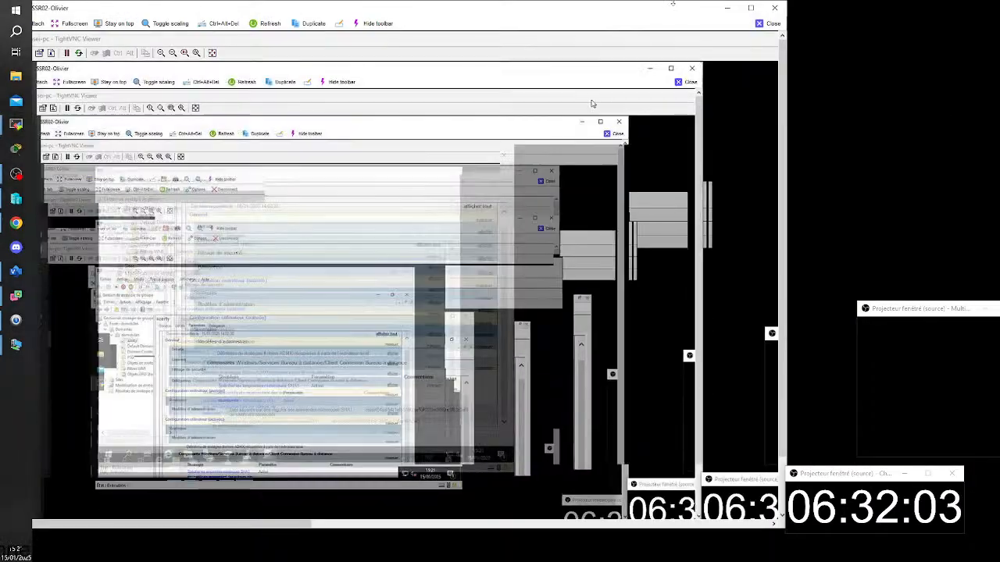
left_click(752, 9)
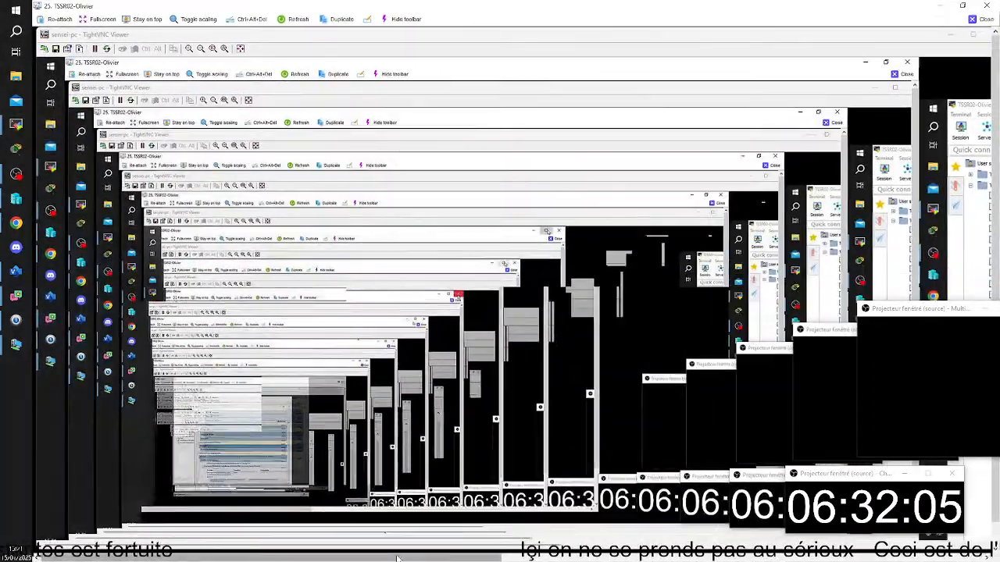
left_click_drag(398, 558, 875, 558)
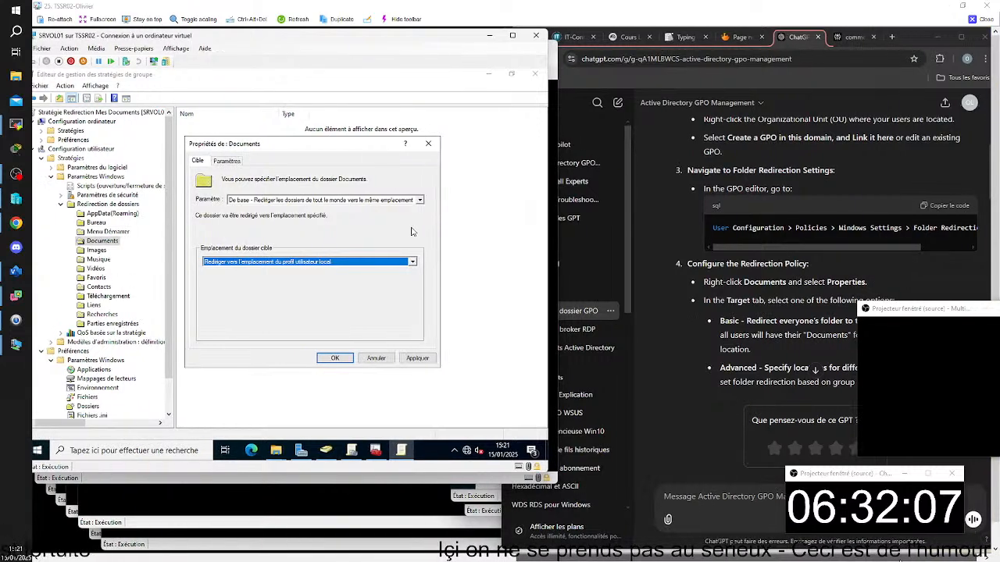
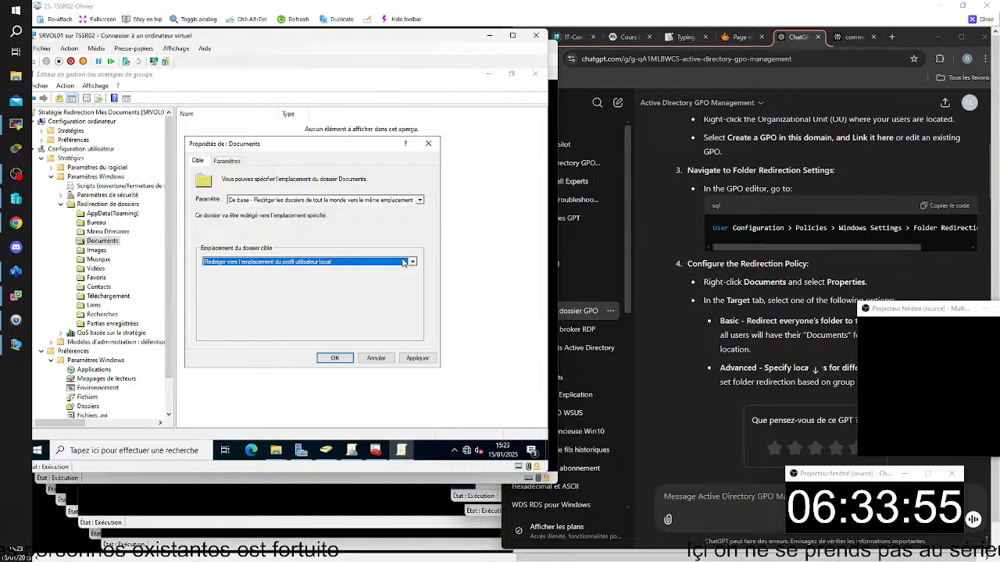
- Close the TSSR02 workstation's remote view, maximize the TSSR07 remote view and bring the Documents redirection properties on SRVGD01 into view
left_click(973, 24)
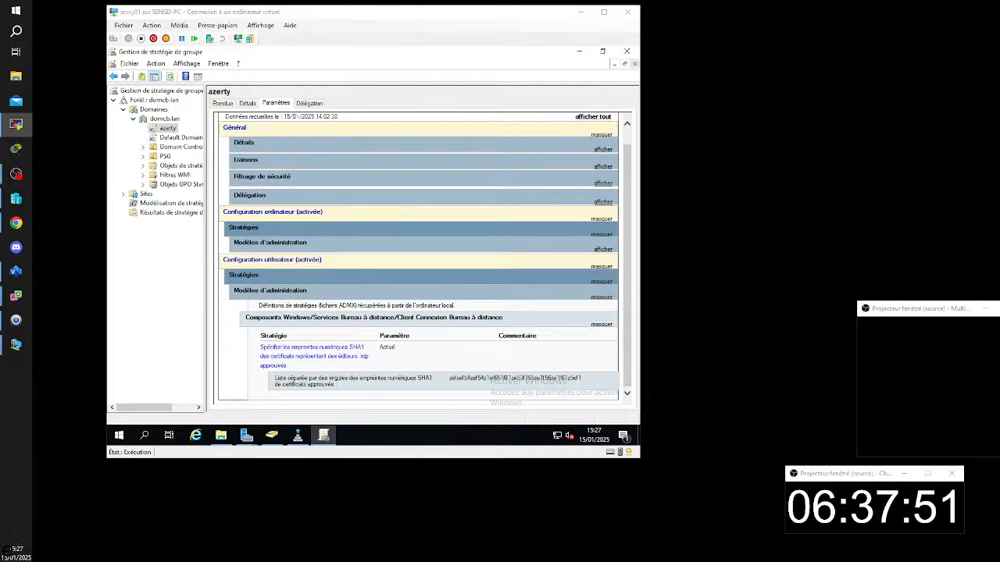
key("alt+Tab")
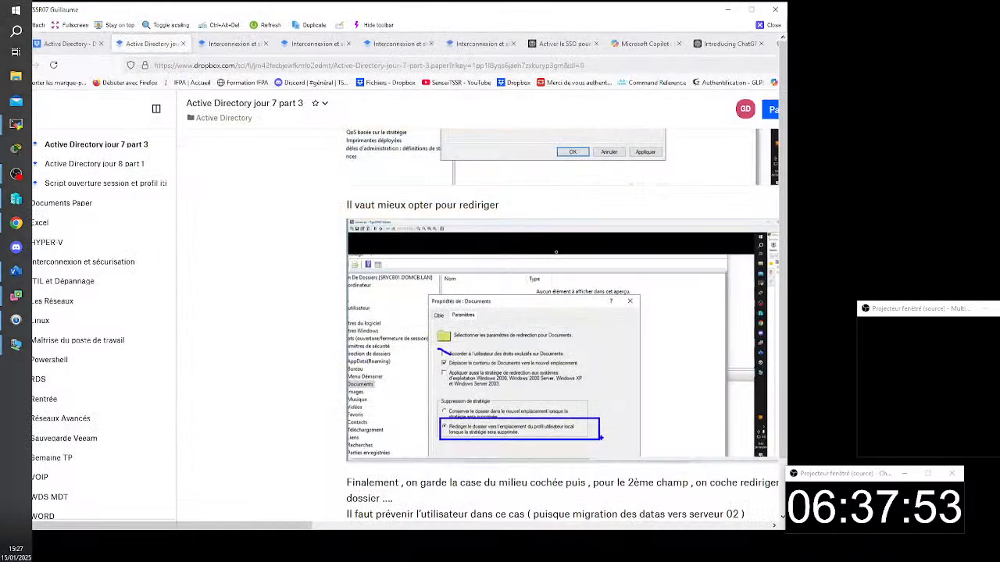
left_click(751, 8)
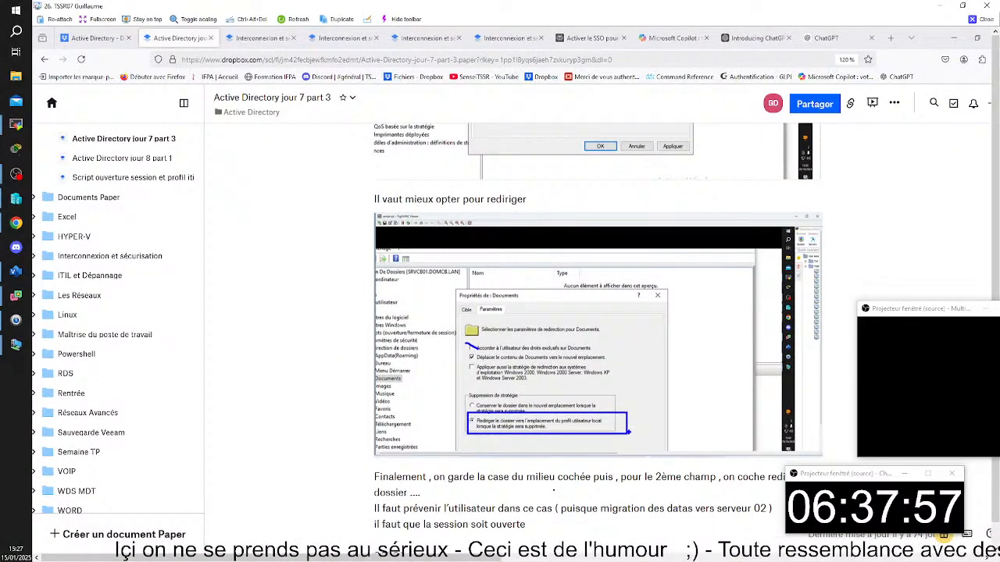
left_click_drag(424, 557, 824, 535)
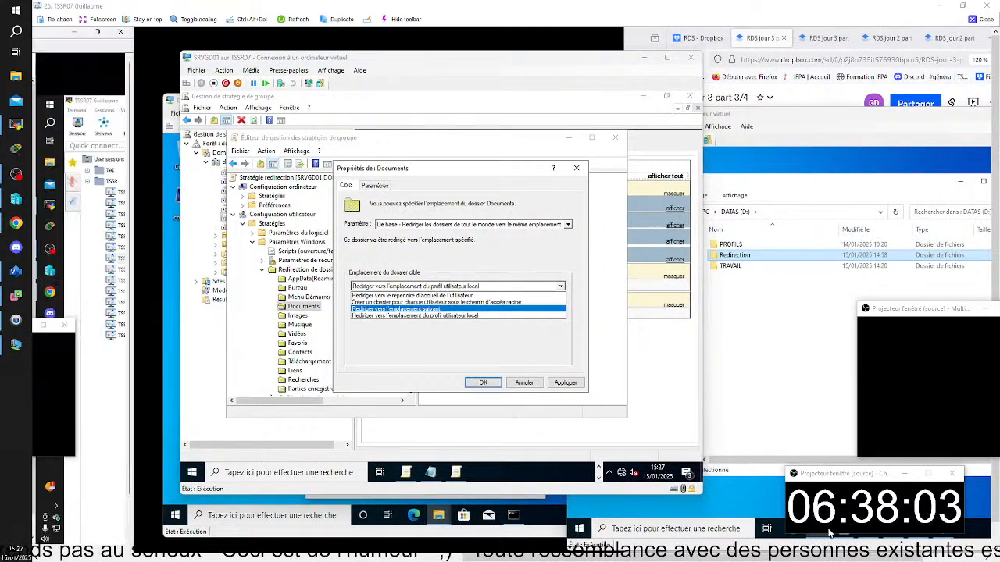
- Set the Documents target location to create a folder for each user under the root path \\srvgd02\redirection
left_click(442, 309)
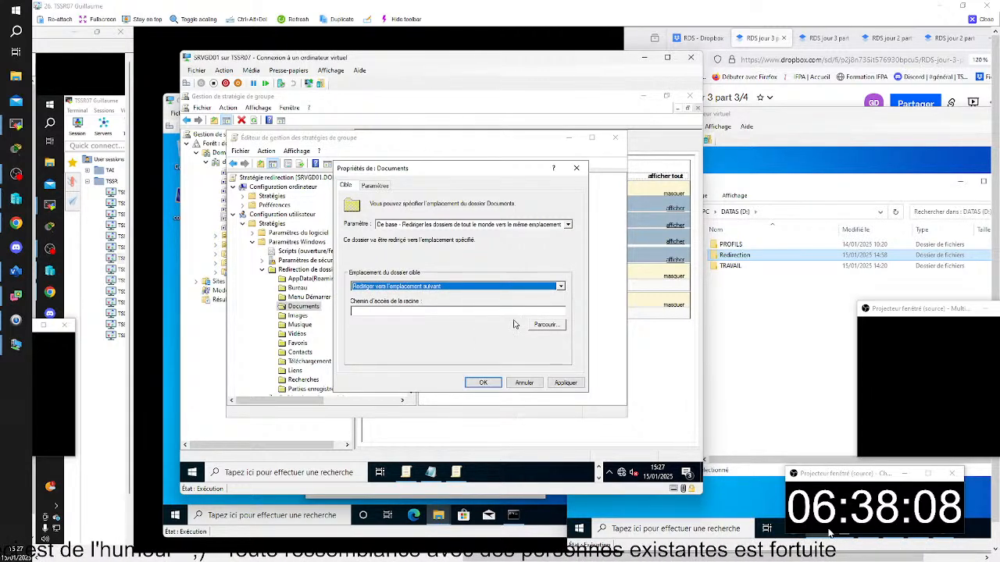
left_click(560, 287)
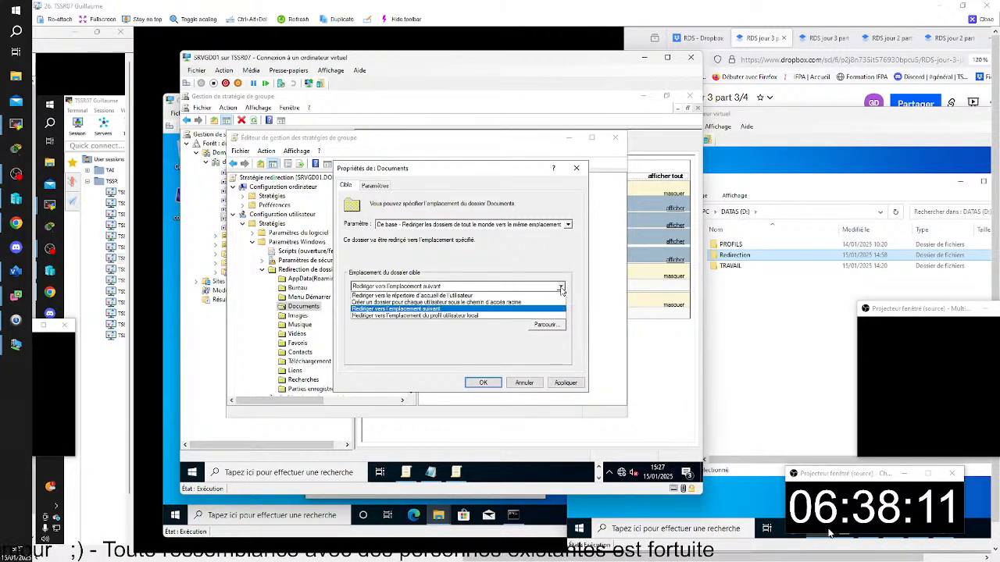
left_click(501, 303)
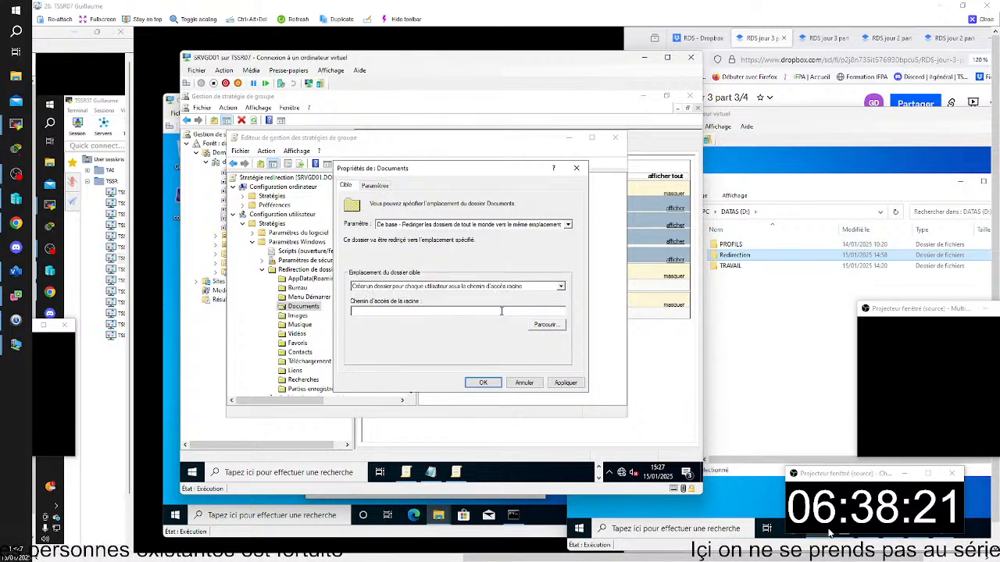
left_click(501, 311)
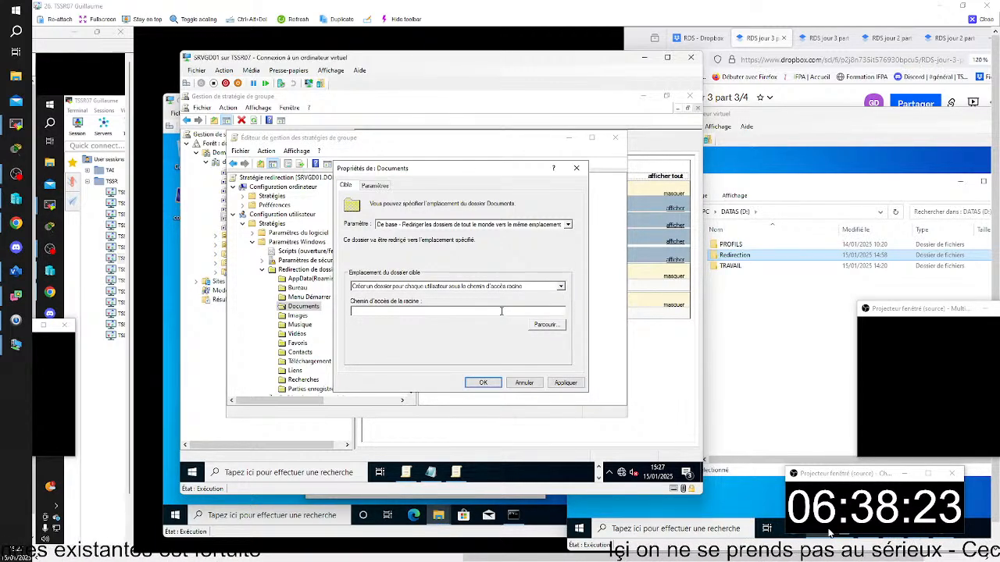
type("\\\\srvgd02")
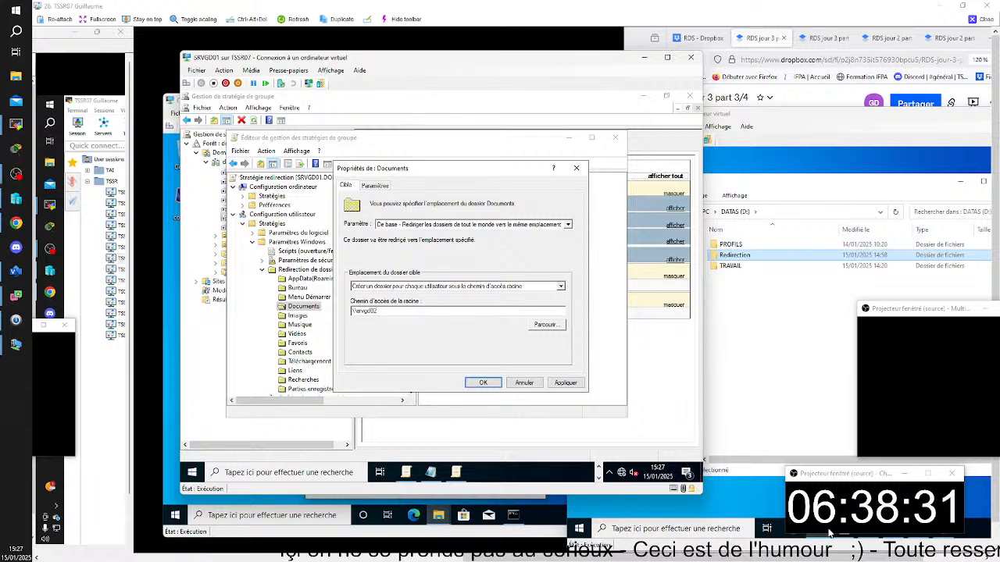
type("edi")
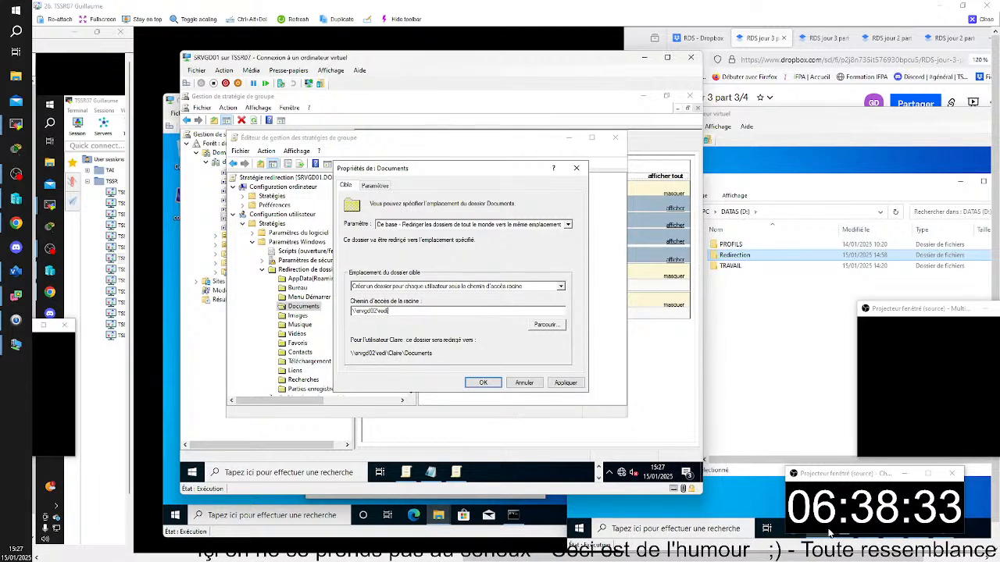
type("rection")
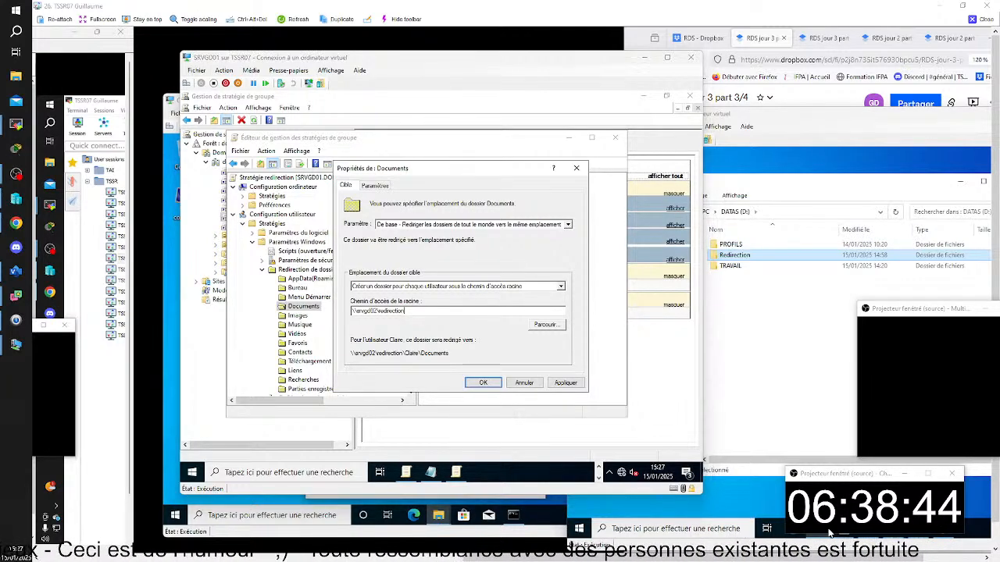
- Turn off granting the user exclusive rights to Documents in the redirection settings
key("alt+Tab")
key("alt+Tab")
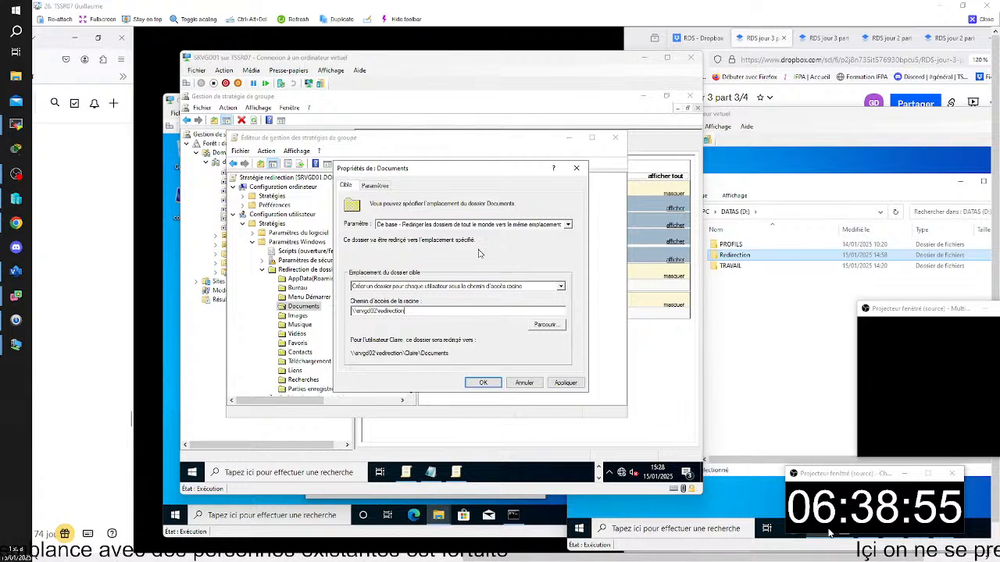
left_click(374, 185)
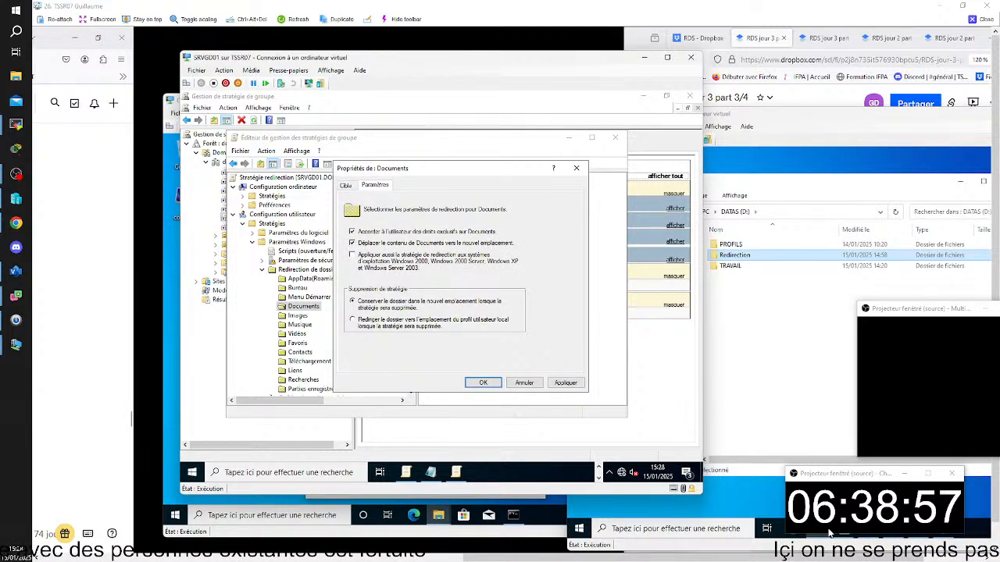
left_click(351, 232)
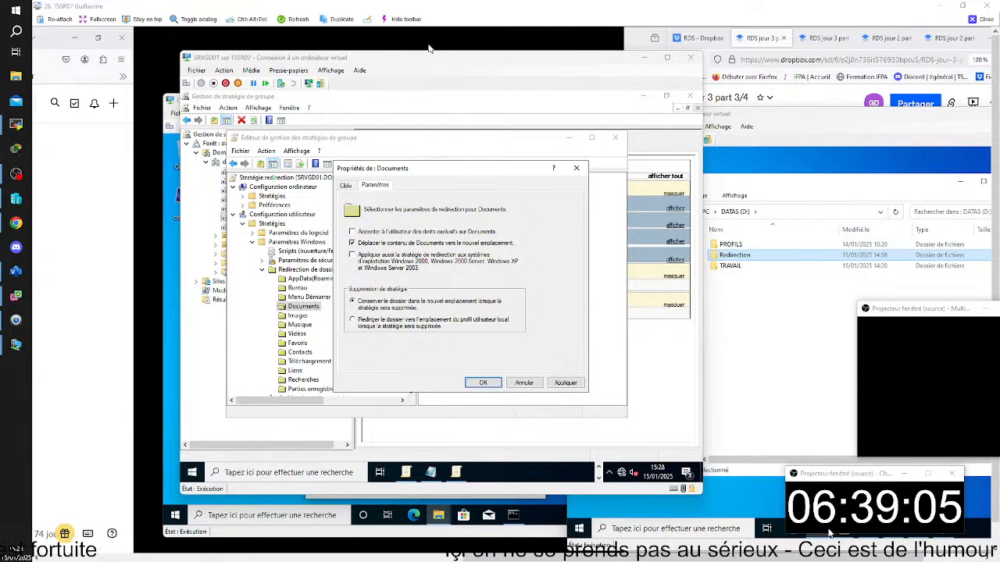
- Capture the settings and target pages of the Documents properties and paste both screenshots into the RDS jour 3 part 3/4 notes
key("super+shift+s")
left_click_drag(178, 52, 702, 500)
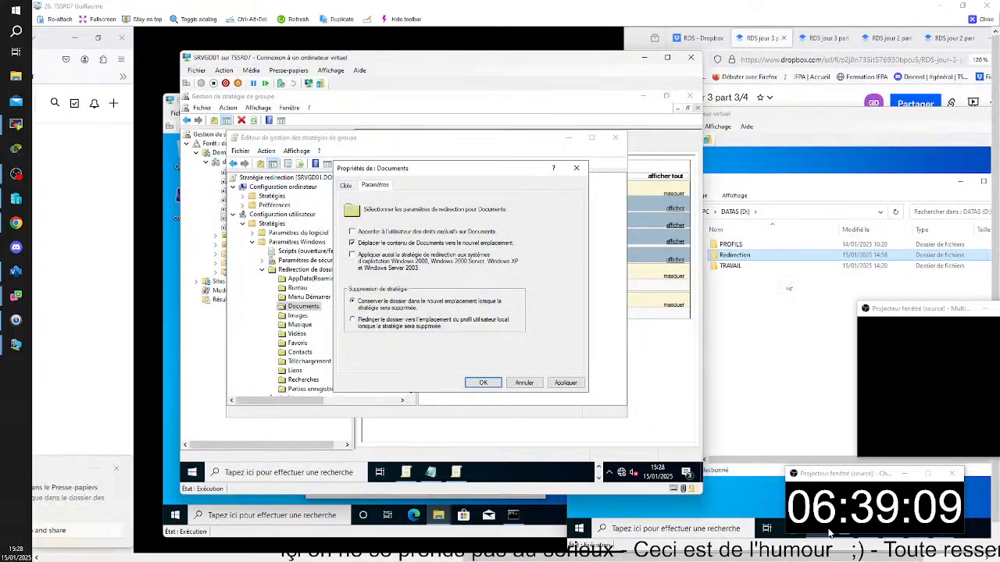
left_click(770, 29)
key("ctrl+v")
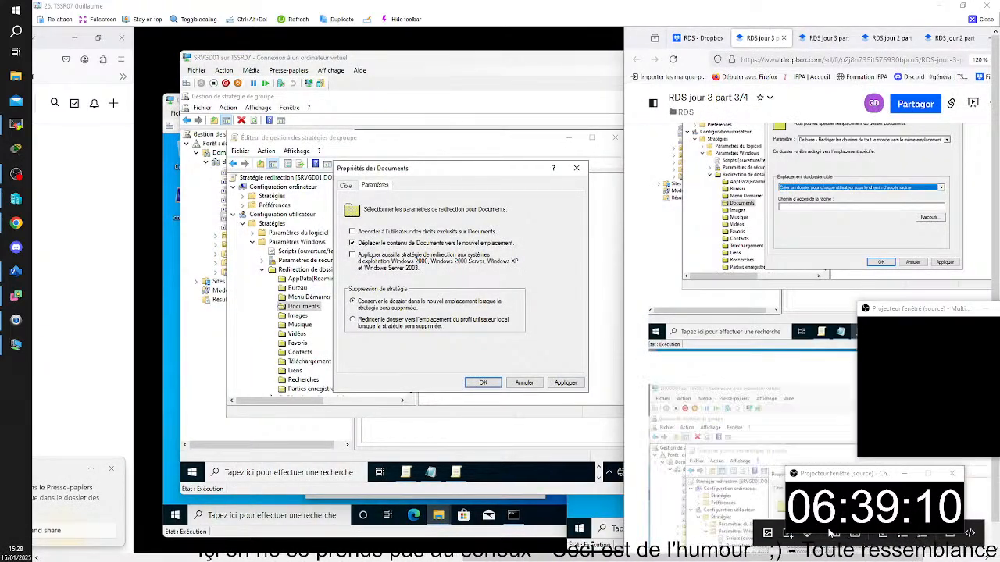
left_click(476, 225)
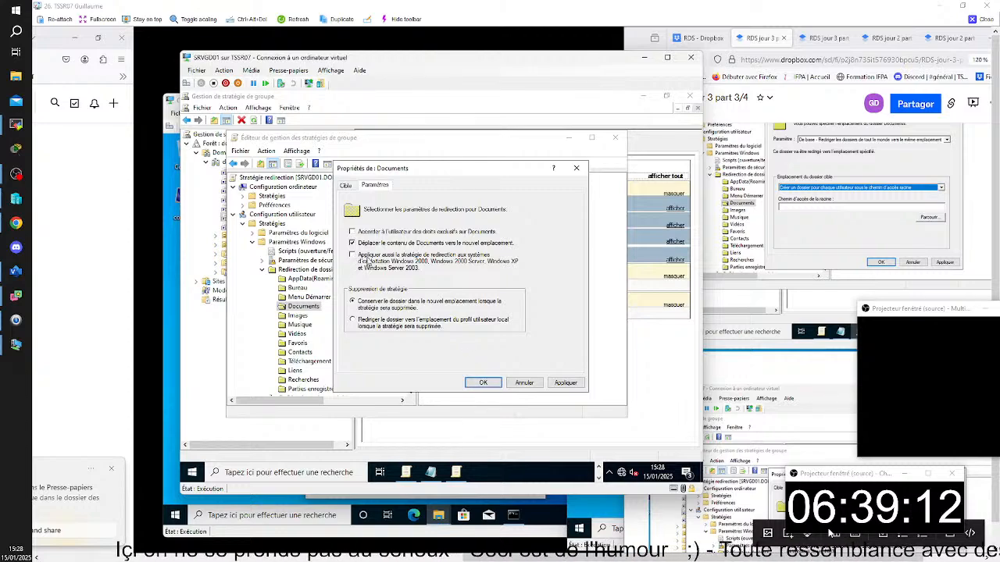
left_click(345, 187)
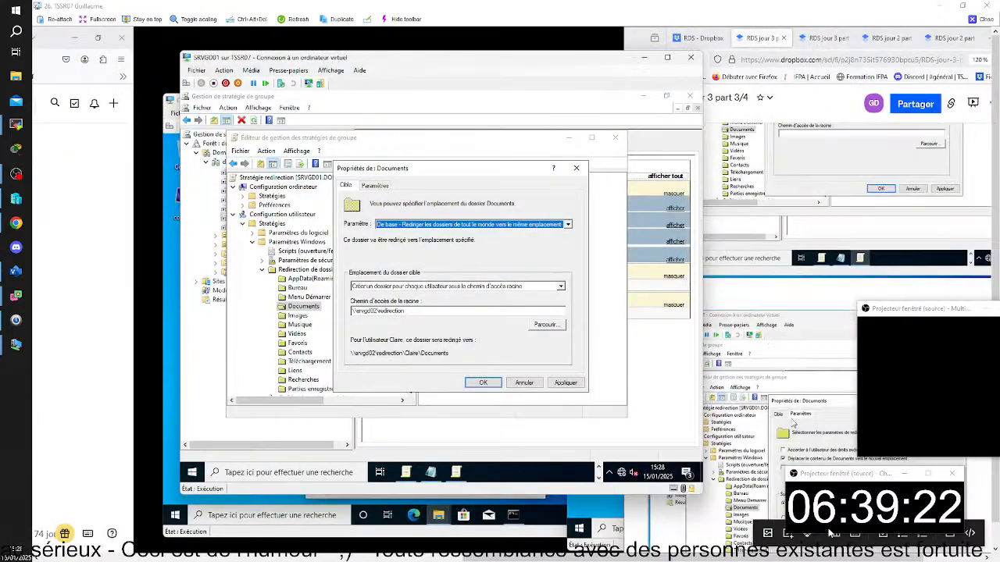
scroll(793, 423, "down", 5)
left_click(773, 397)
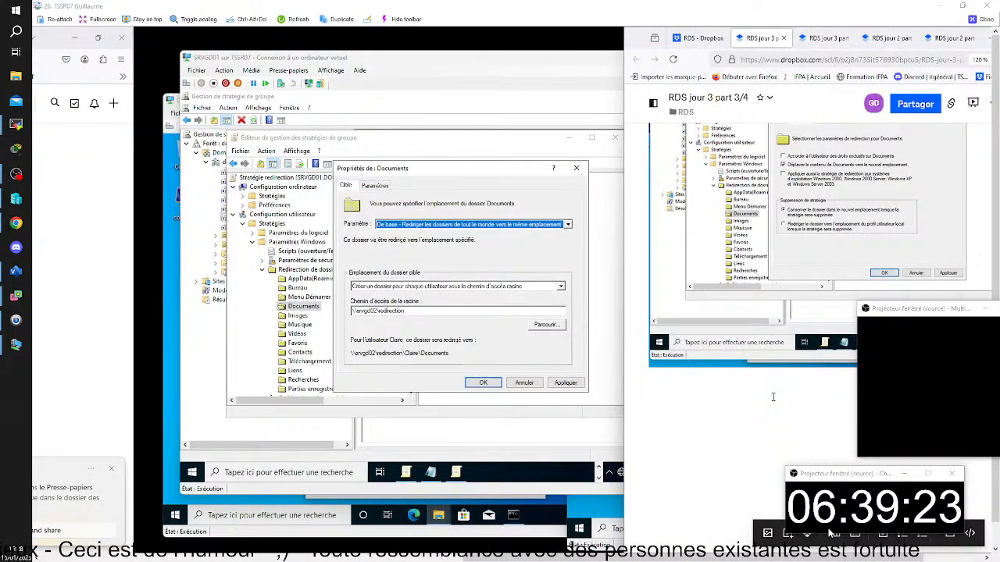
- Apply the Documents redirection properties, accept the compatibility warning and close the group policy editor
left_click(492, 384)
left_click(492, 386)
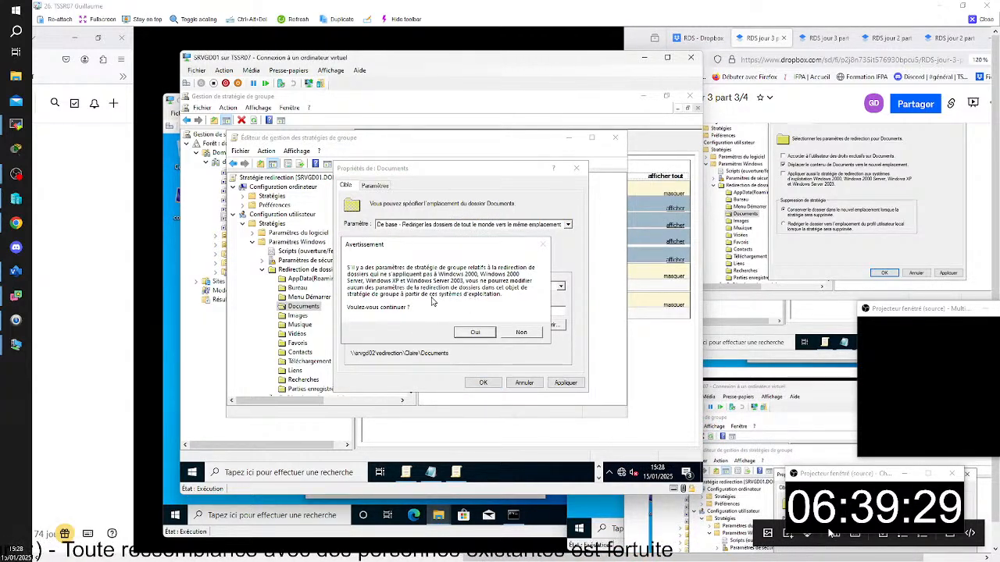
left_click(478, 334)
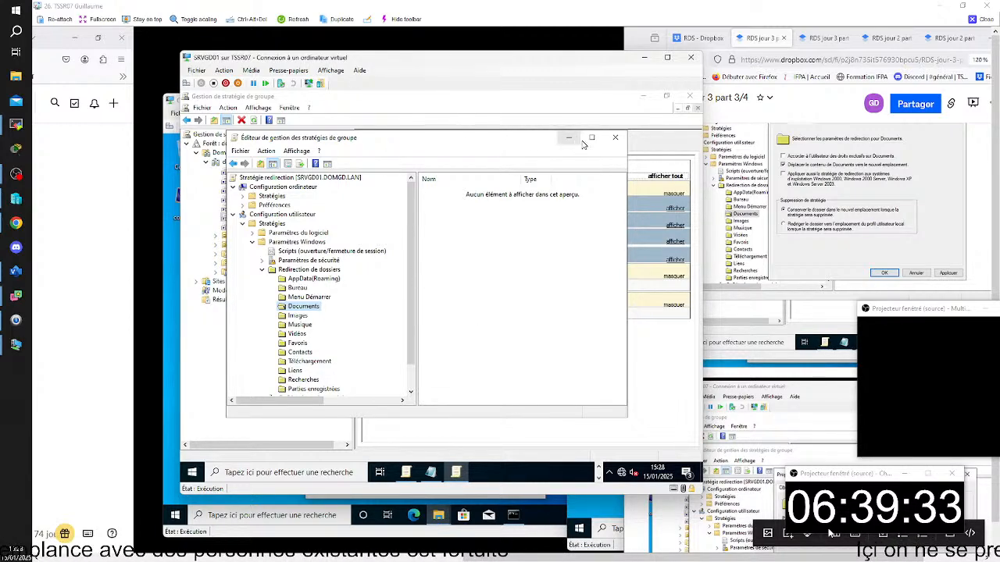
left_click(615, 137)
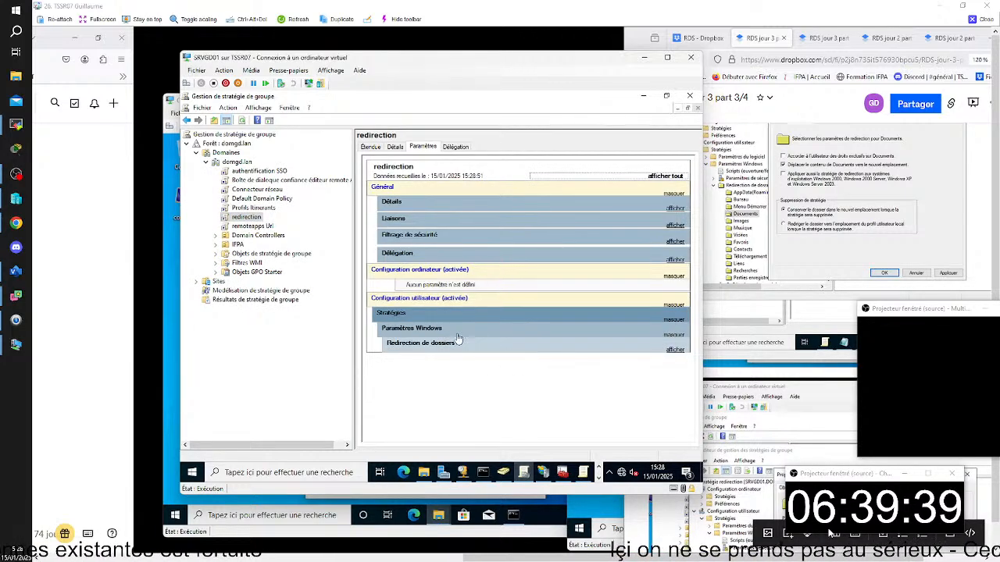
- Review the Documents folder redirection options in the redirection GPO's settings report and leave the TSSR07 remote view
left_click(676, 351)
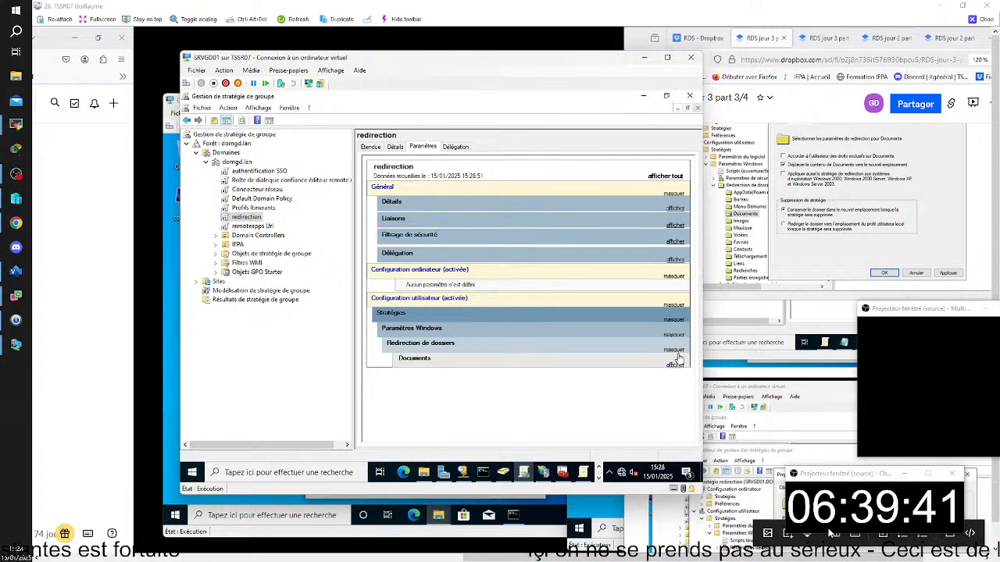
left_click(677, 367)
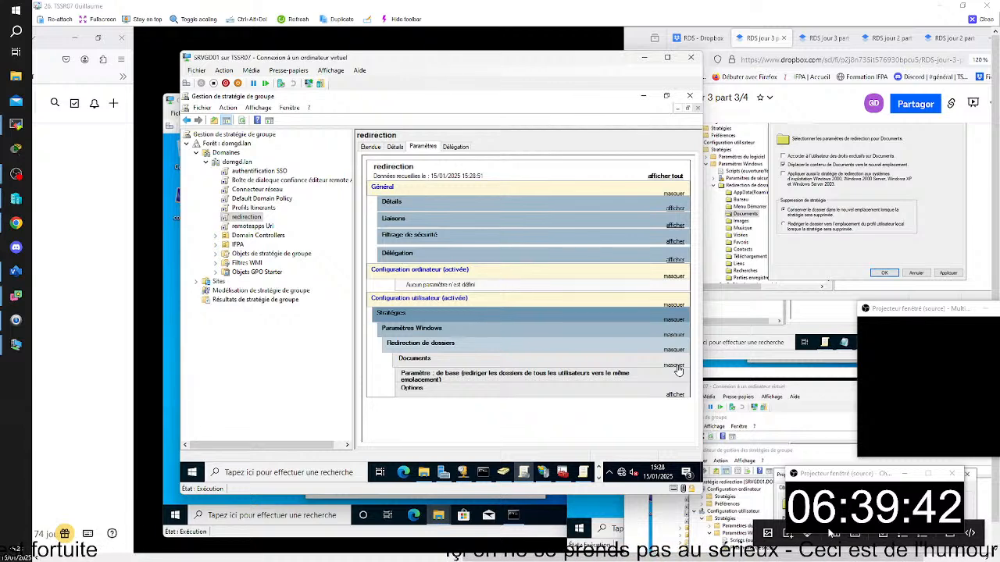
left_click(677, 395)
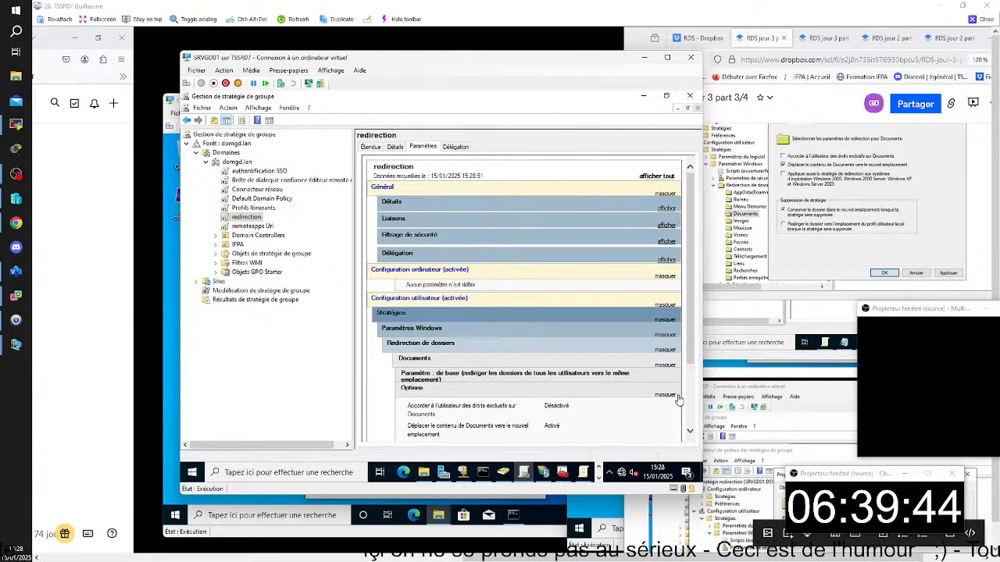
scroll(627, 382, "down", 3)
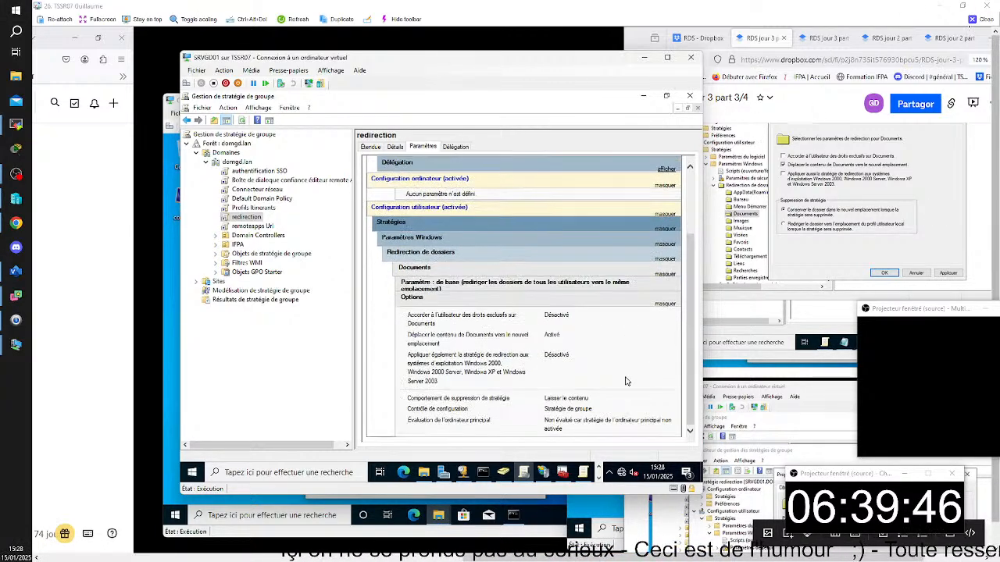
scroll(628, 379, "up", 5)
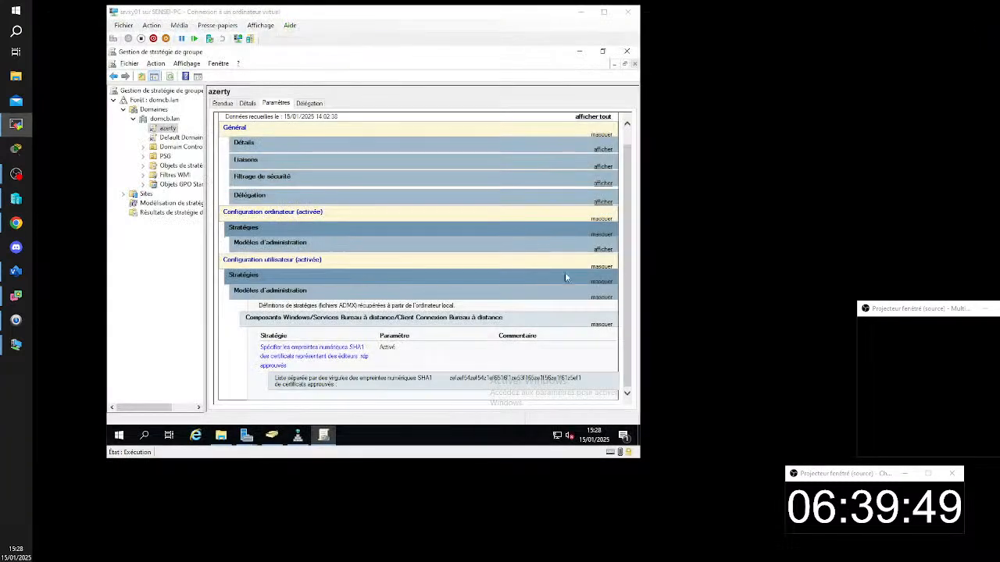
- Bring the CLICB01 virtual machine on SENSEI-PC to the front
mouse_move(15, 348)
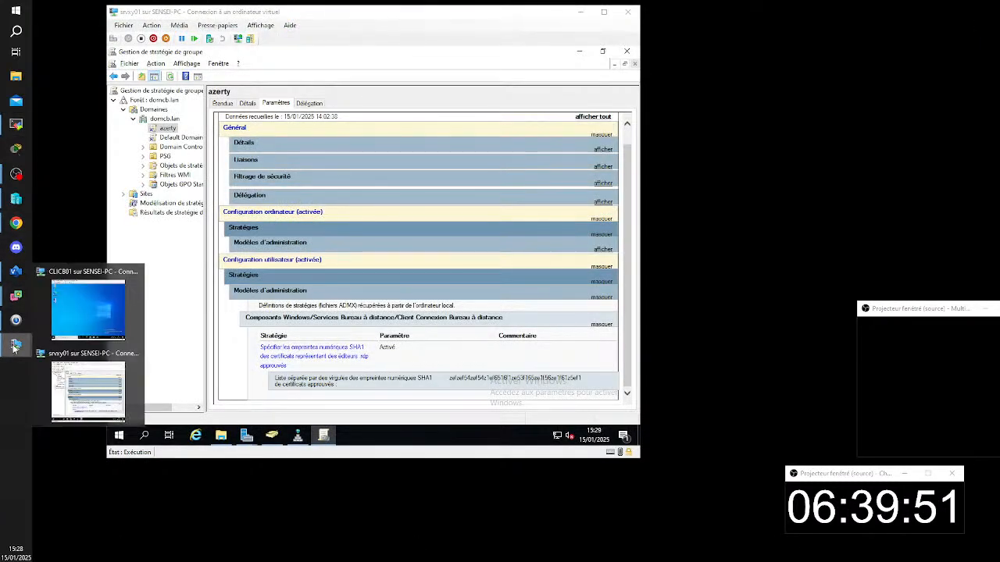
left_click(77, 316)
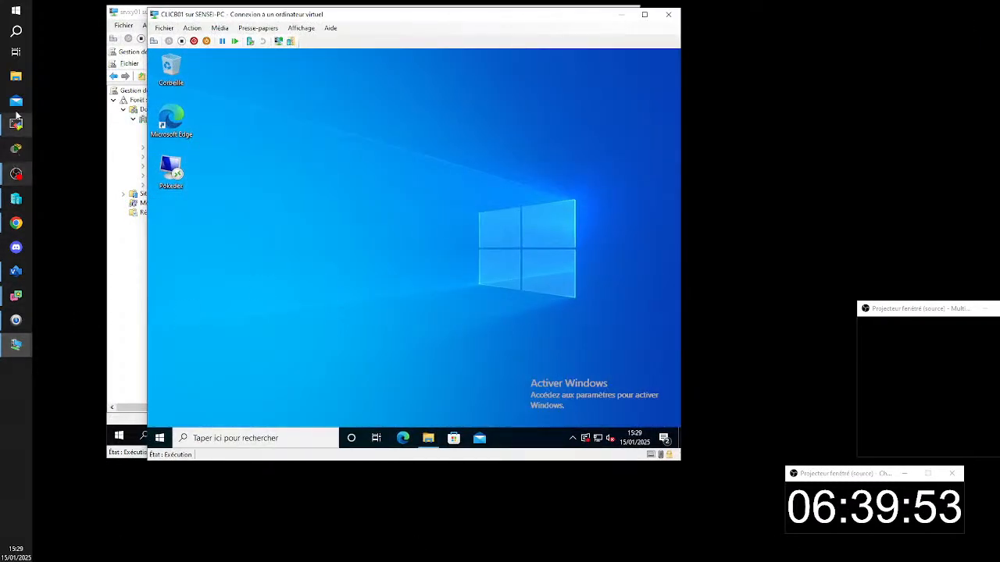